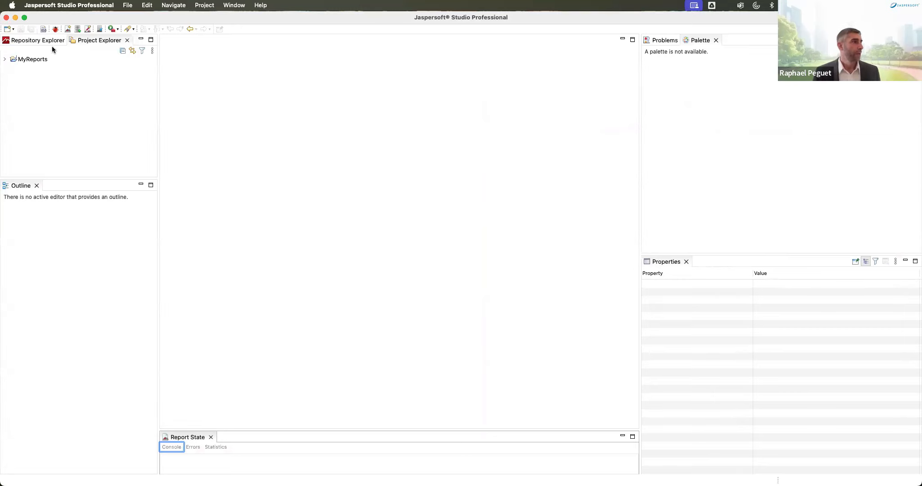
# Step: Glance at the data adapters and servers, then return to the projects list
pyautogui.click(73, 117)
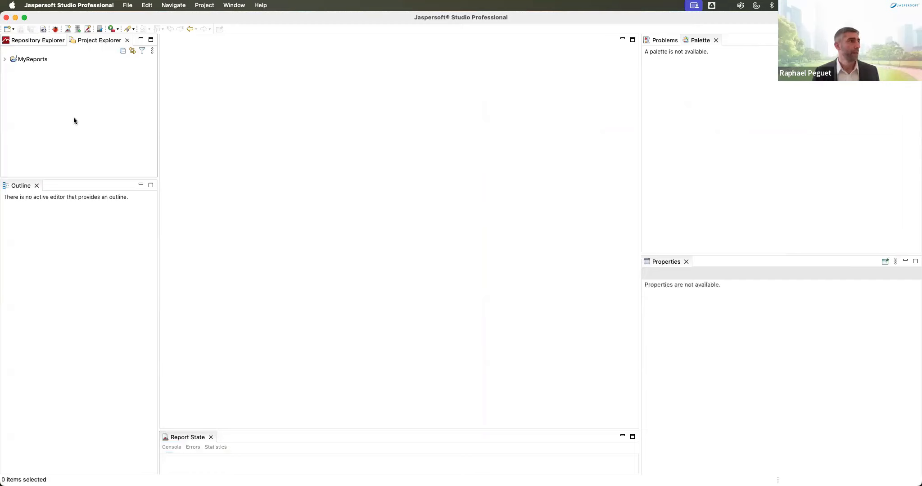
pyautogui.click(25, 41)
pyautogui.click(95, 40)
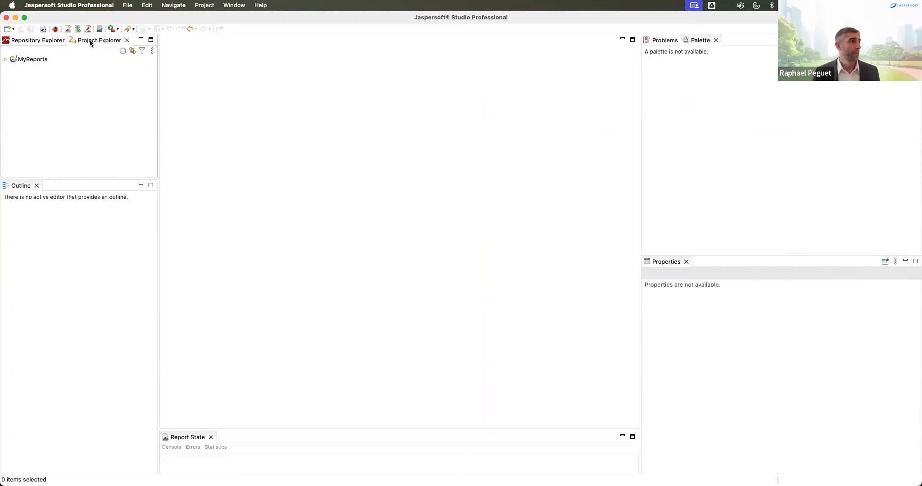
# Step: Start a new Jasper Report in MyReports using the Blank A4 template
pyautogui.rightClick(32, 62)
pyautogui.moveTo(117, 67)
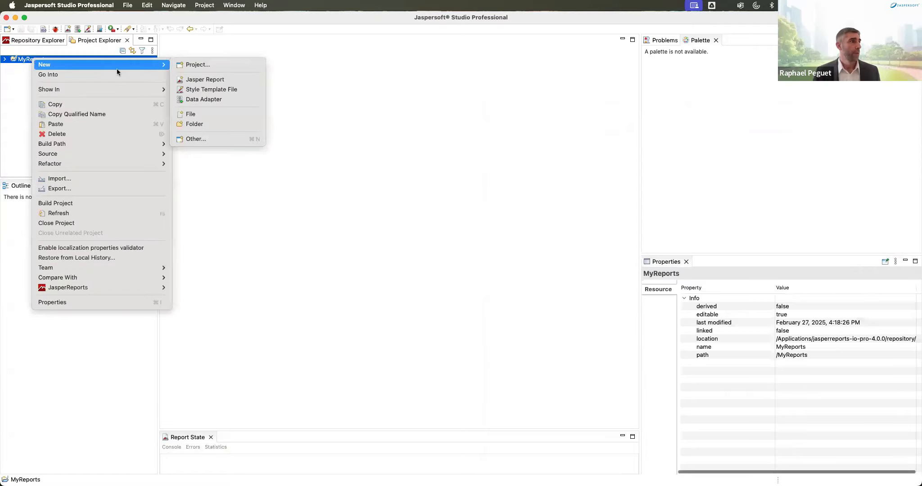
pyautogui.click(185, 79)
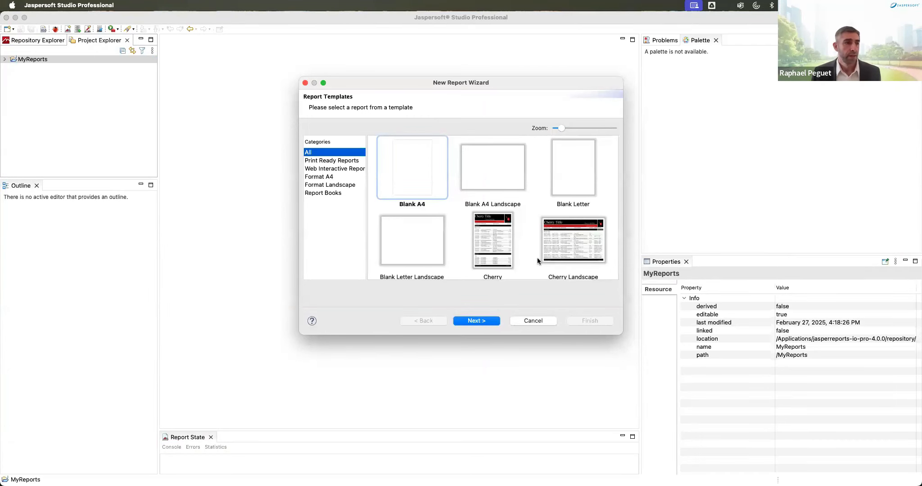
pyautogui.moveTo(697, 403); pyautogui.dragTo(782, 449)
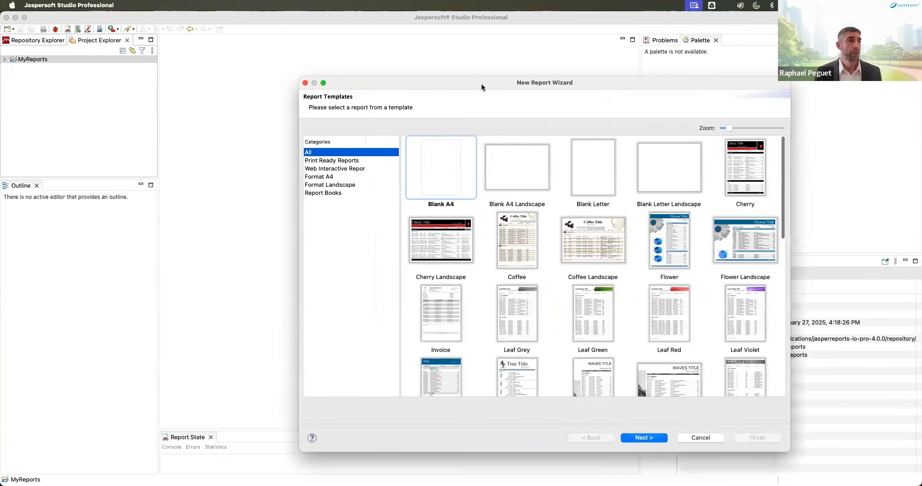
pyautogui.moveTo(481, 84); pyautogui.dragTo(390, 28)
pyautogui.scroll(-5, 566, 306)
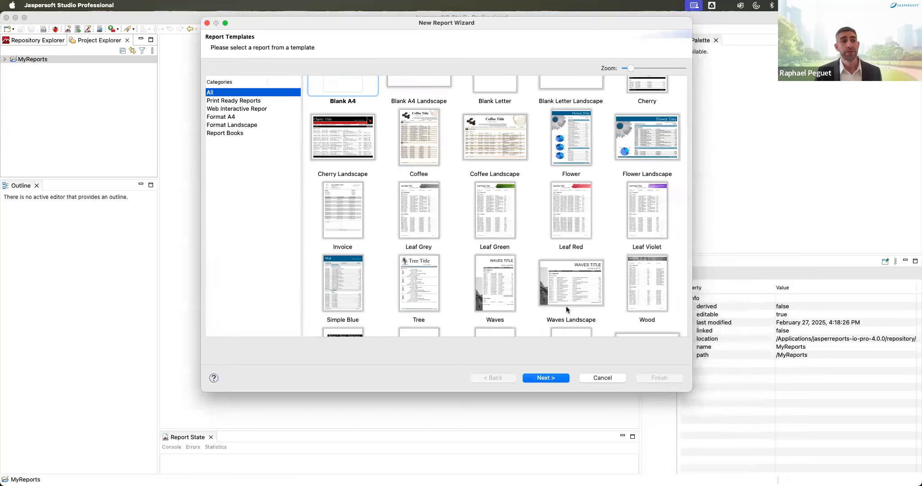
pyautogui.scroll(5, 564, 300)
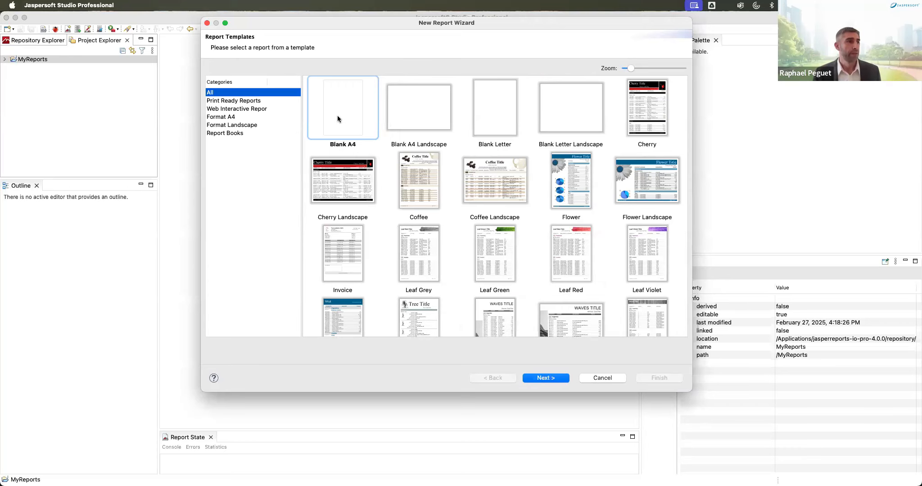
pyautogui.click(544, 378)
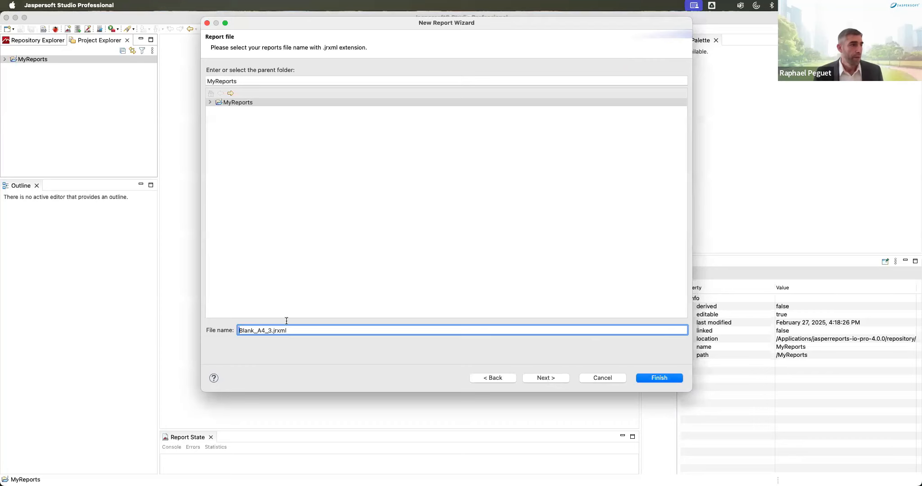
# Step: Rename the report file from Blank_A4_3 to 'Customer Occupation Report.jrxml', correcting a typo
pyautogui.moveTo(270, 330); pyautogui.dragTo(237, 329)
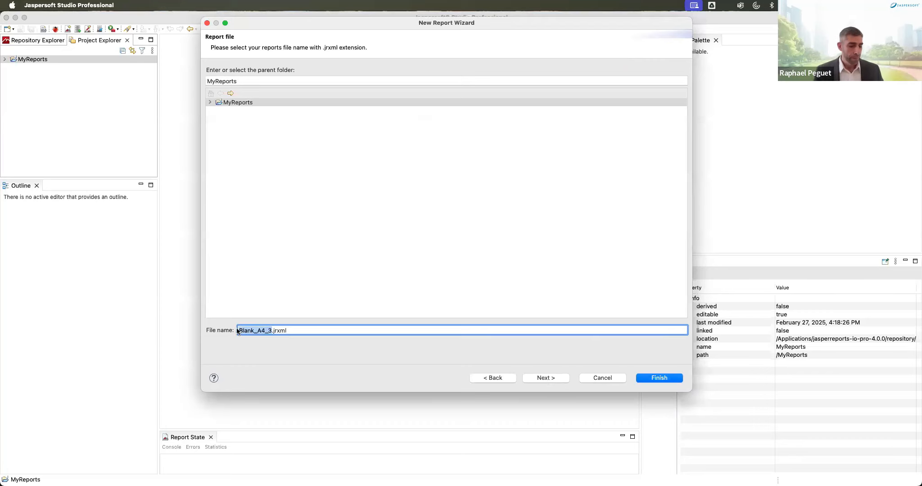
pyautogui.write('Custom')
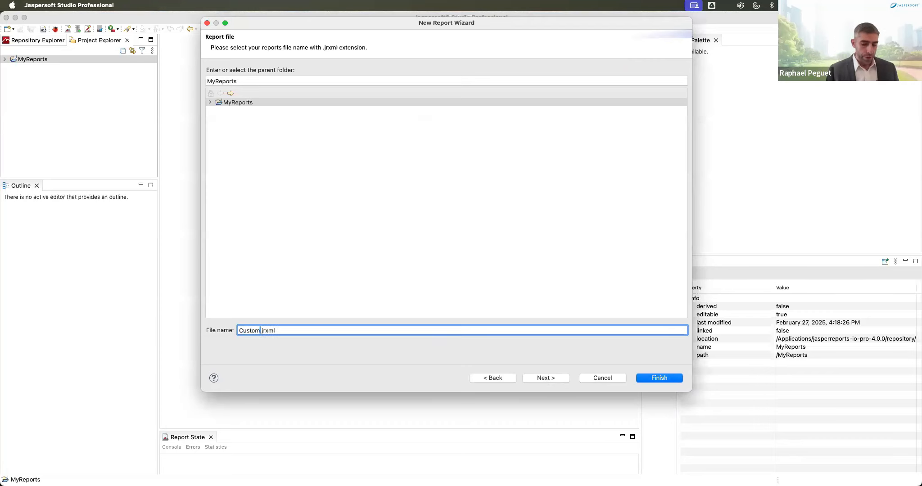
pyautogui.write('mer')
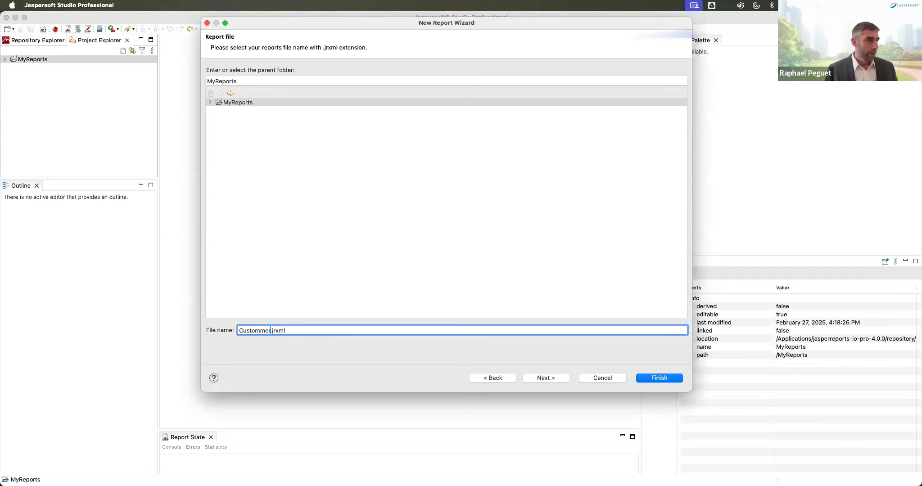
pyautogui.press('BackSpace')
pyautogui.press('BackSpace')
pyautogui.press('BackSpace')
pyautogui.write('er')
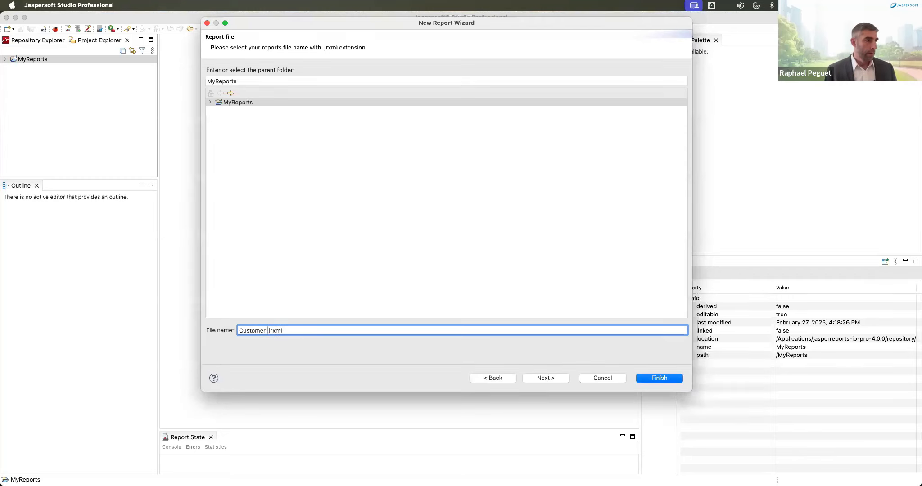
pyautogui.write(' Occupatio')
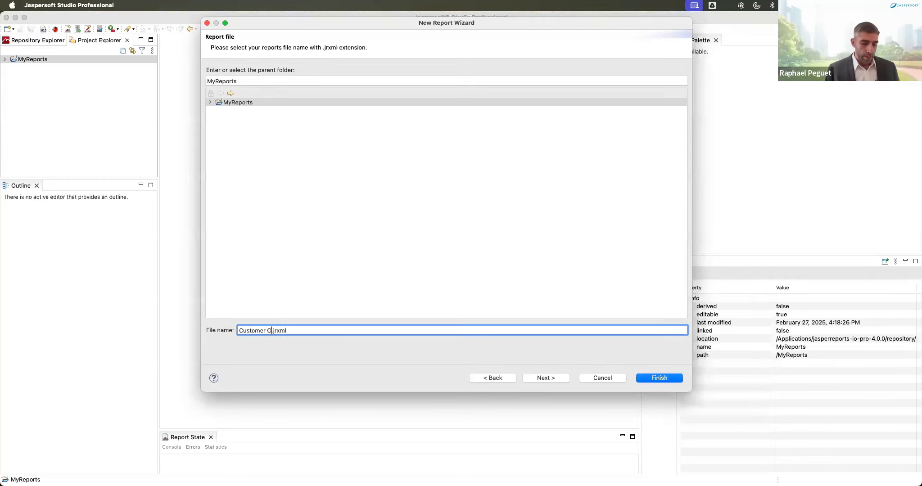
pyautogui.write('n Report')
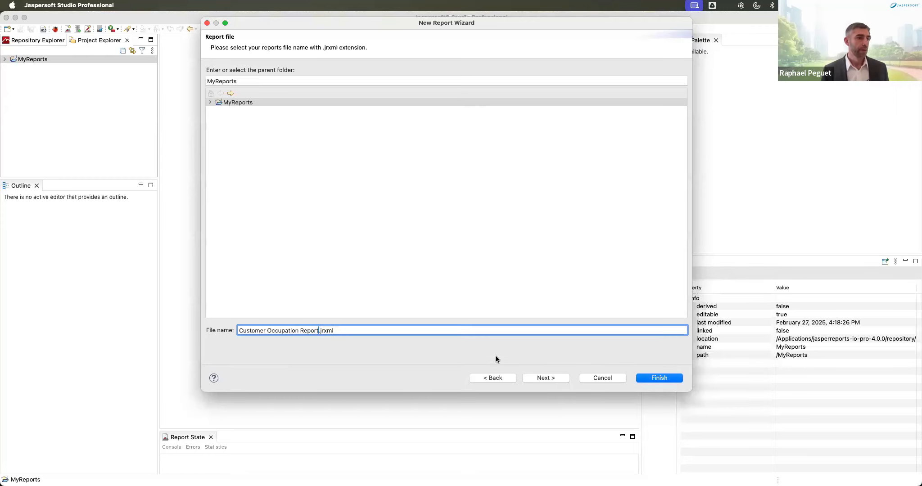
# Step: Choose the foodmart JDBC data adapter and list its public schema tables
pyautogui.click(551, 378)
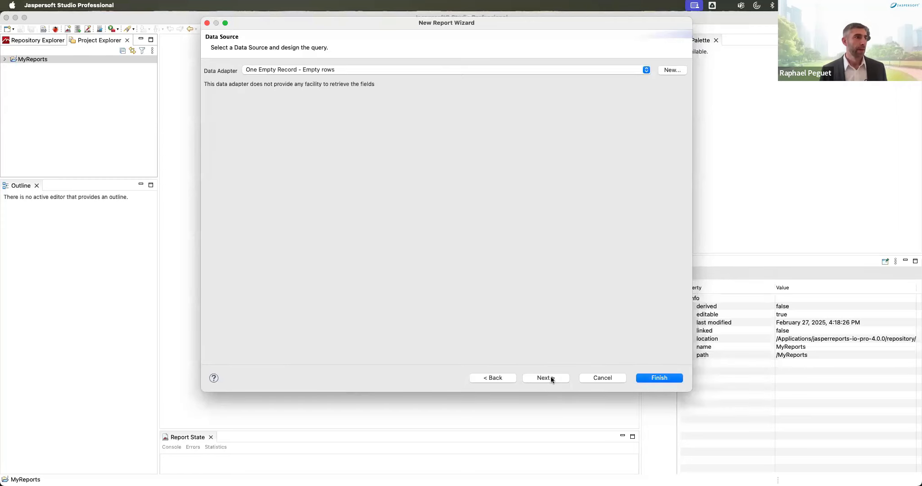
pyautogui.click(327, 70)
pyautogui.click(282, 40)
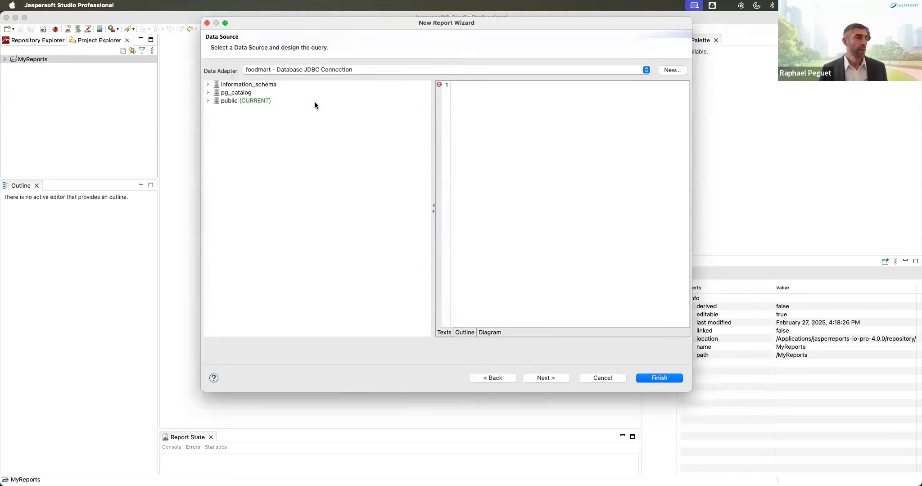
pyautogui.click(207, 100)
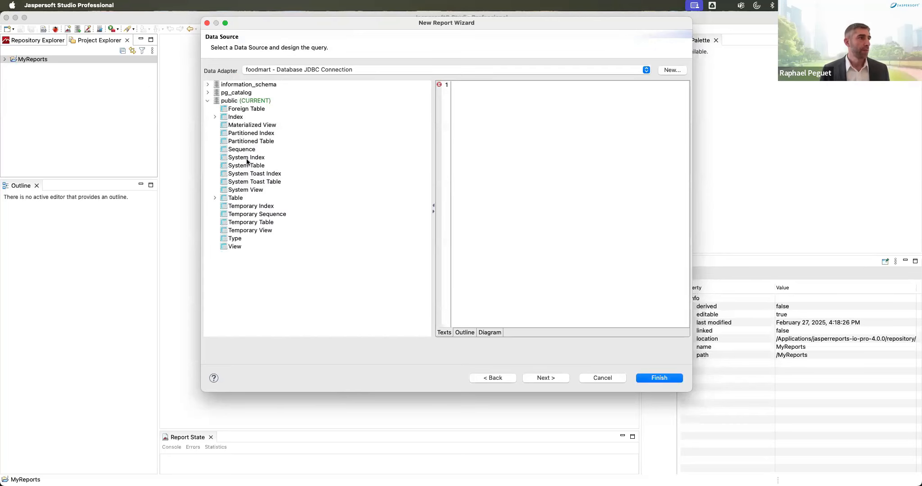
pyautogui.click(214, 198)
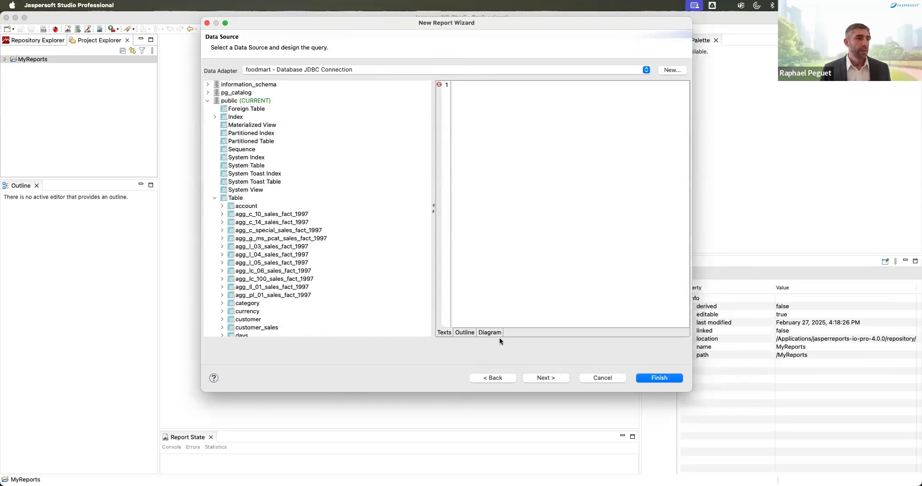
# Step: Switch to the query Diagram view and enlarge the wizard and diagram area
pyautogui.click(489, 332)
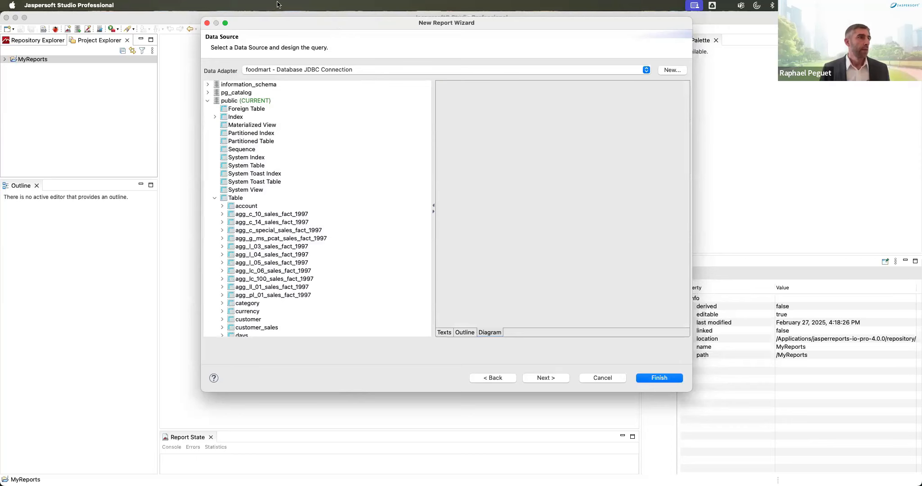
pyautogui.moveTo(338, 28); pyautogui.dragTo(272, 23)
pyautogui.moveTo(627, 385); pyautogui.dragTo(834, 485)
pyautogui.moveTo(467, 332); pyautogui.dragTo(379, 334)
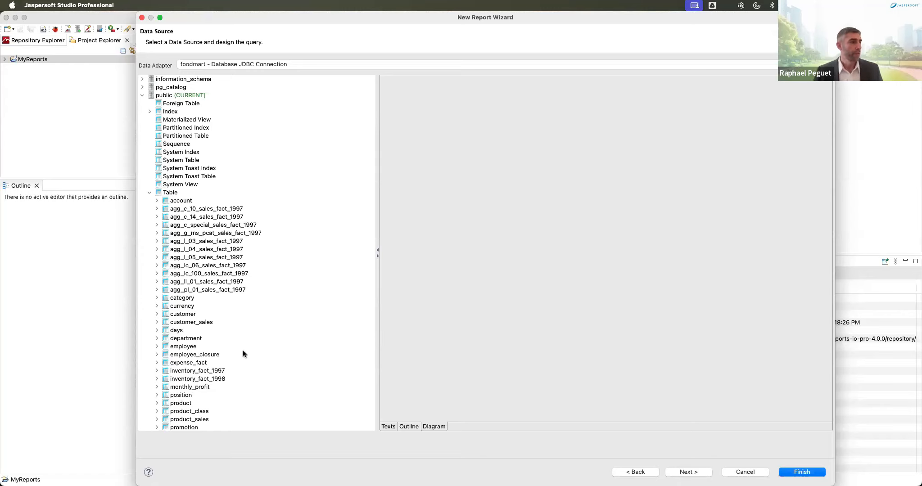
pyautogui.click(387, 426)
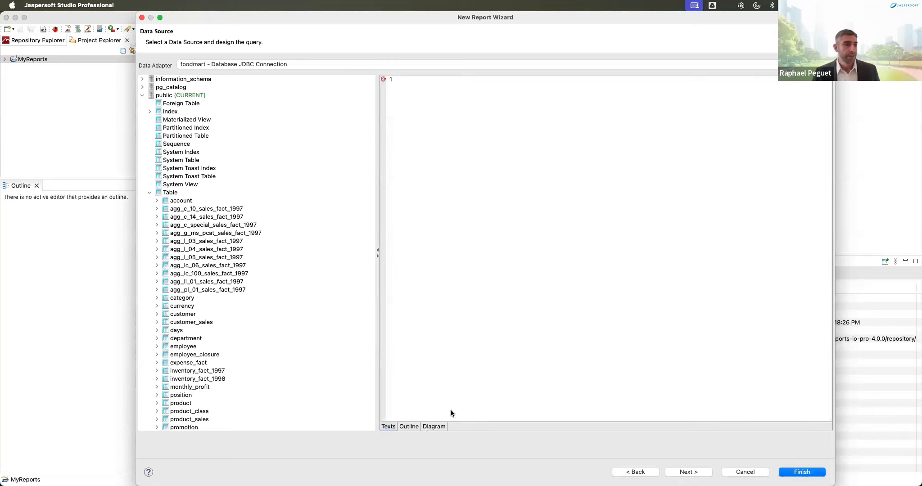
pyautogui.click(428, 425)
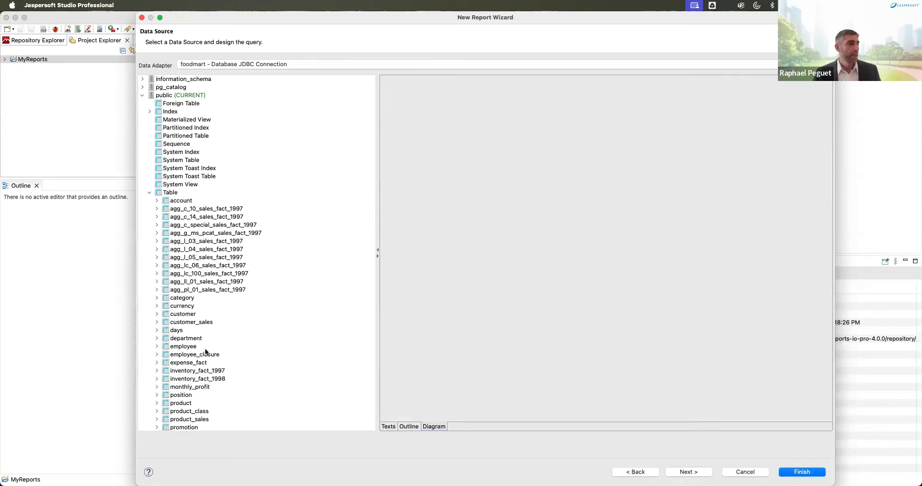
pyautogui.scroll(-5, 205, 352)
pyautogui.scroll(-1, 206, 352)
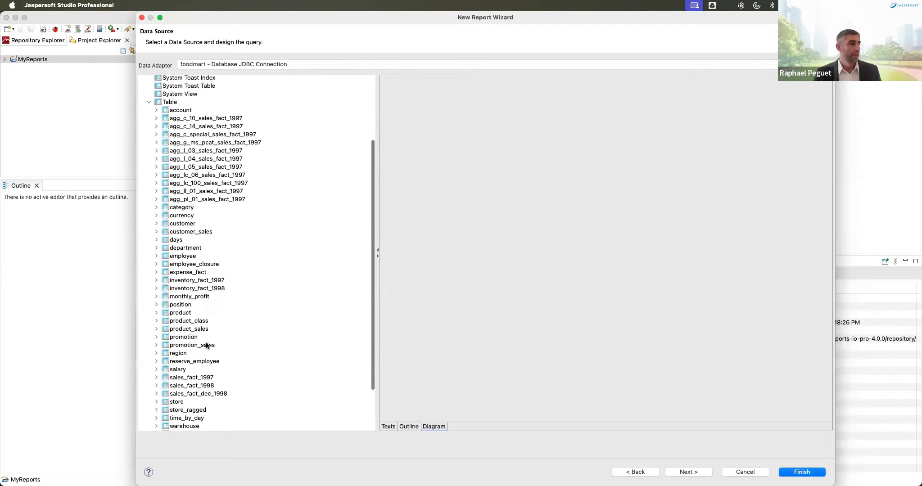
# Step: Add the customer and customer_sales tables and join them on customer_id
pyautogui.moveTo(183, 224); pyautogui.dragTo(418, 81)
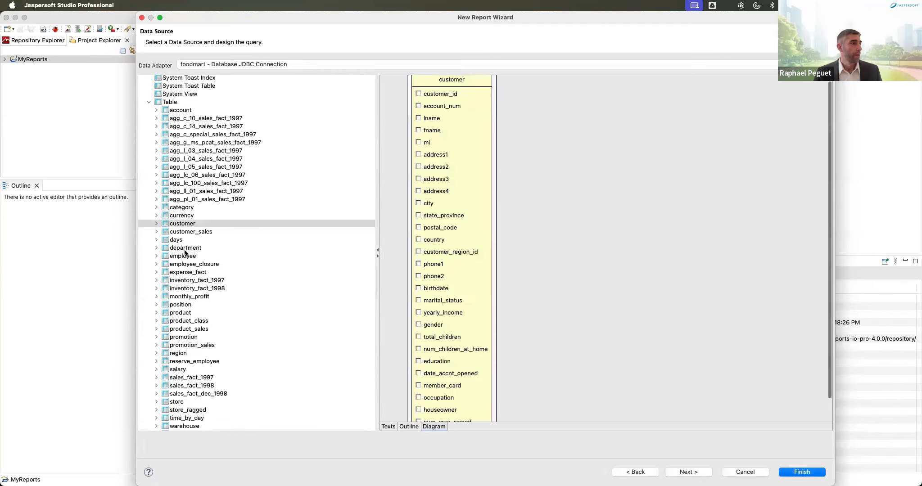
pyautogui.moveTo(188, 232); pyautogui.dragTo(538, 88)
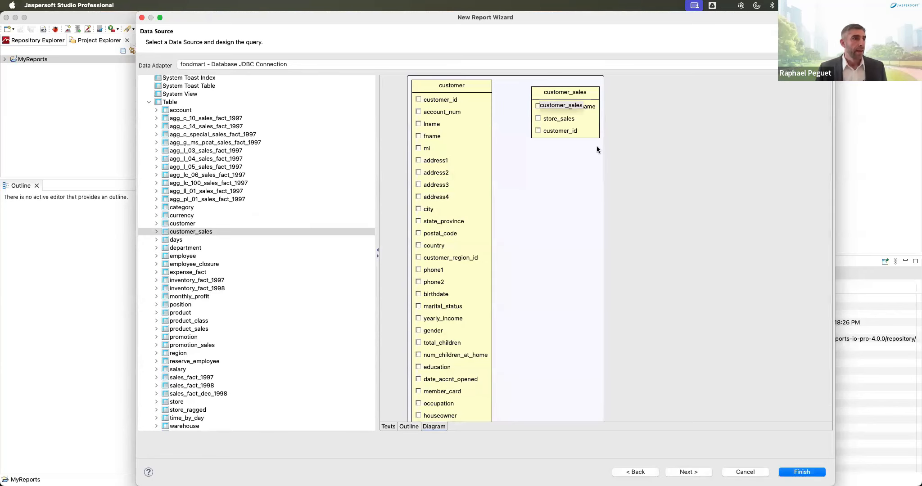
pyautogui.moveTo(562, 130); pyautogui.dragTo(456, 94)
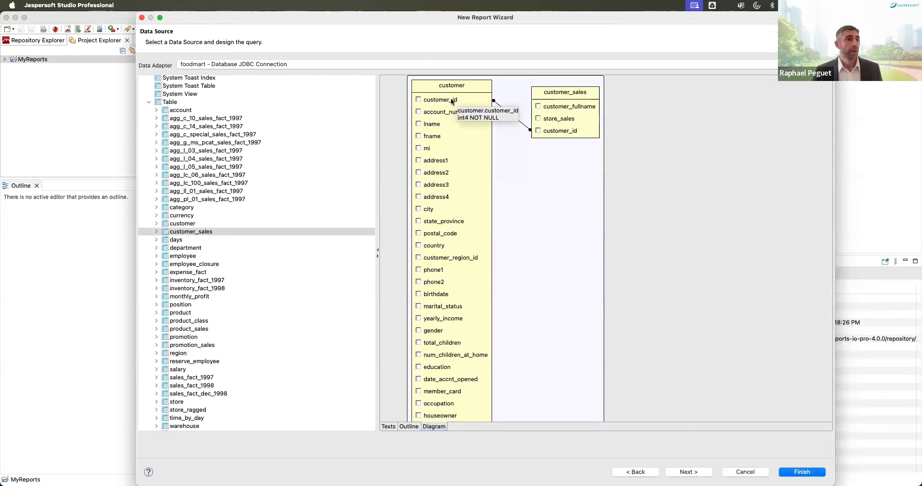
# Step: Select customer_fullname, store_sales, state_province and occupation columns, then review the generated SQL
pyautogui.click(538, 106)
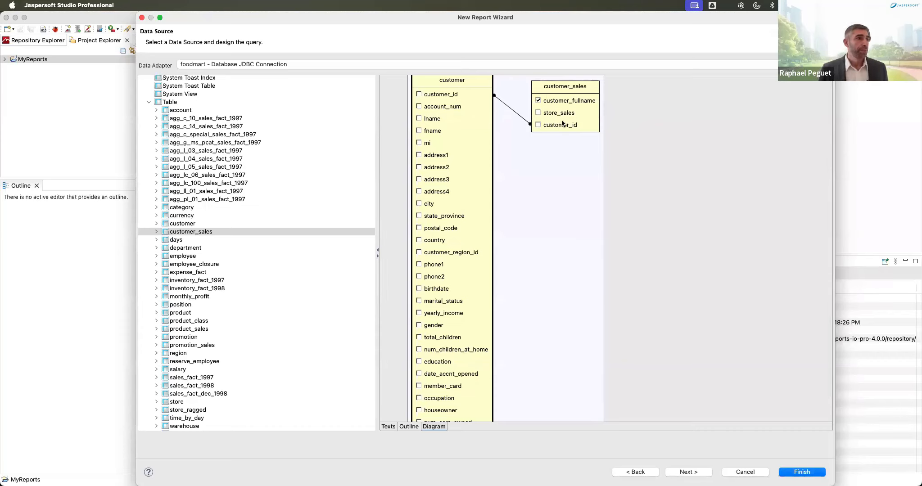
pyautogui.click(538, 113)
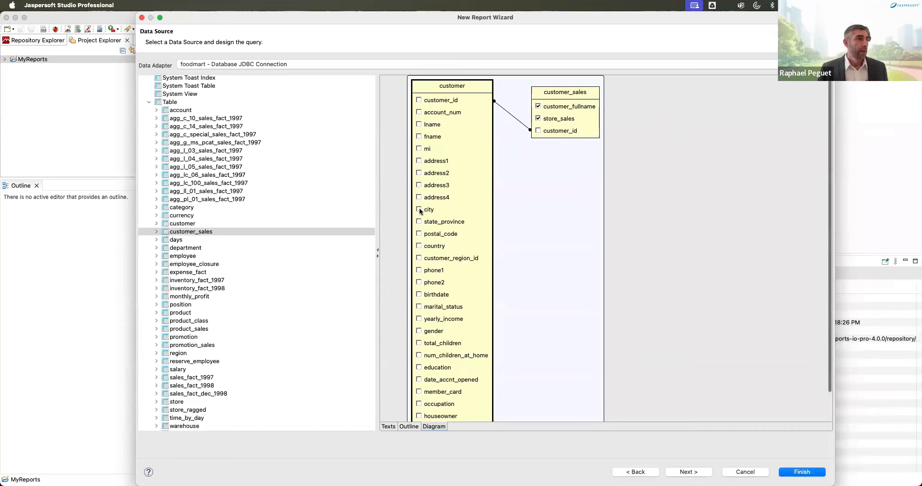
pyautogui.click(419, 222)
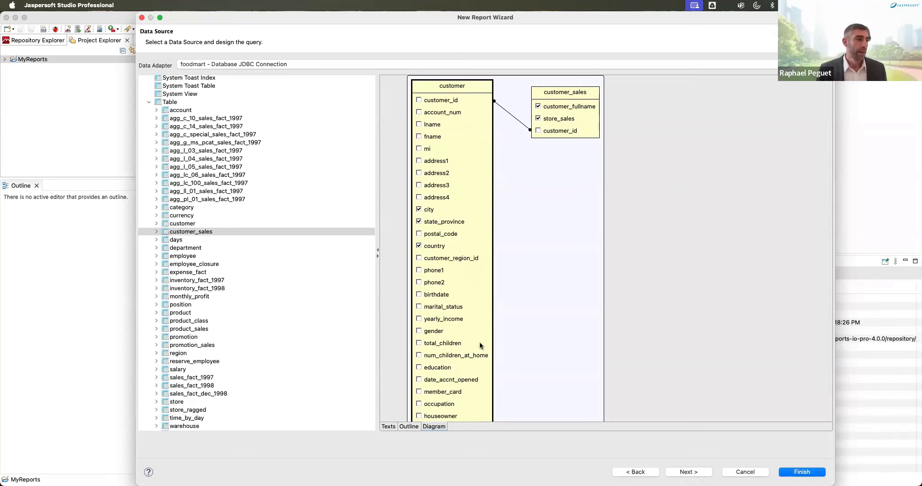
pyautogui.scroll(-3, 478, 343)
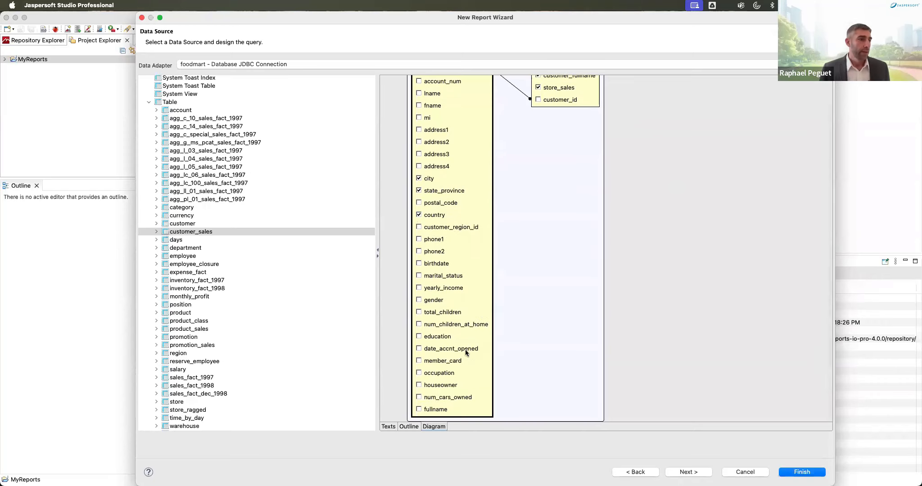
pyautogui.click(418, 373)
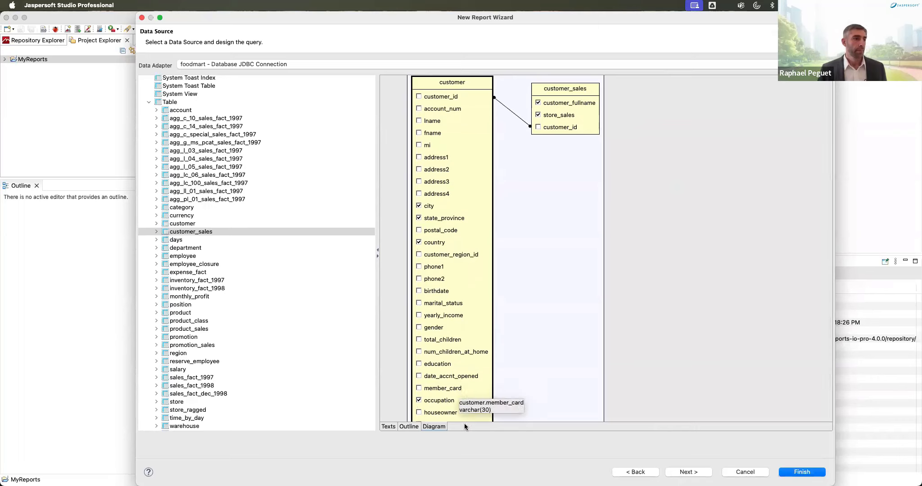
pyautogui.click(389, 426)
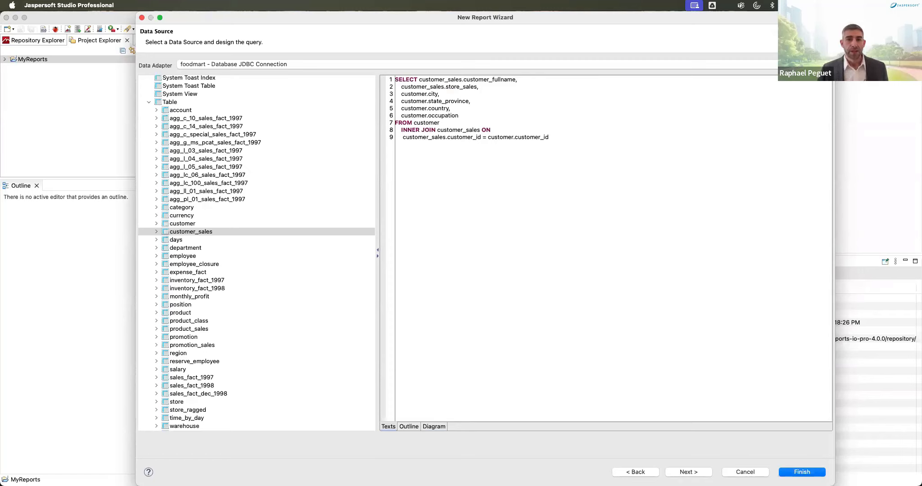
# Step: Append 'ORDER BY customer.state_province' to the SQL query and continue to the Fields step
pyautogui.click(575, 137)
pyautogui.press('Return')
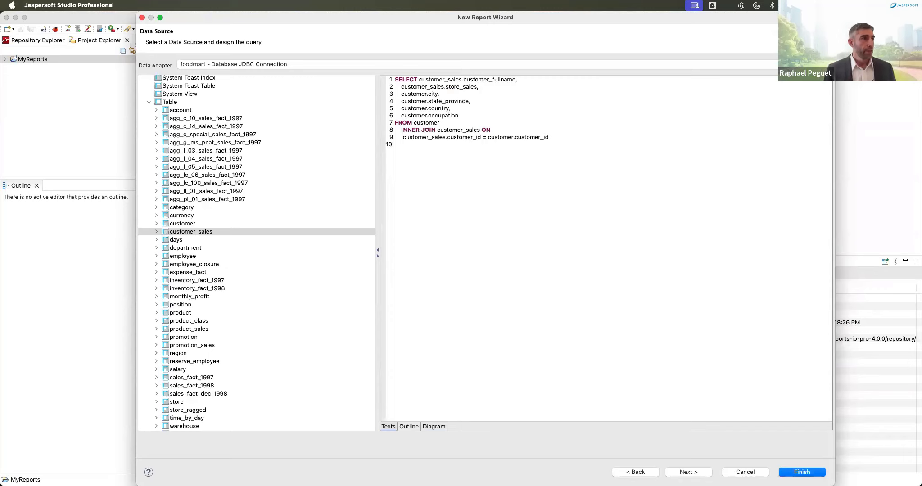
pyautogui.press('Return')
pyautogui.press('BackSpace')
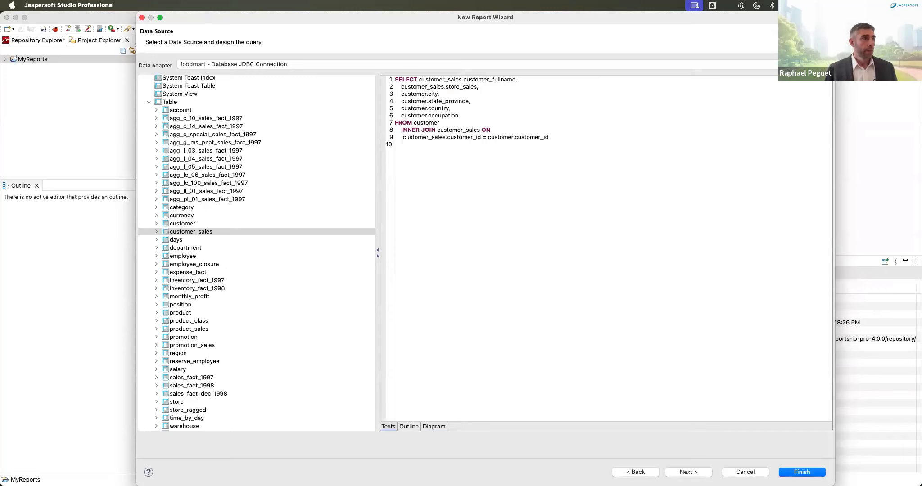
pyautogui.write('ORDER')
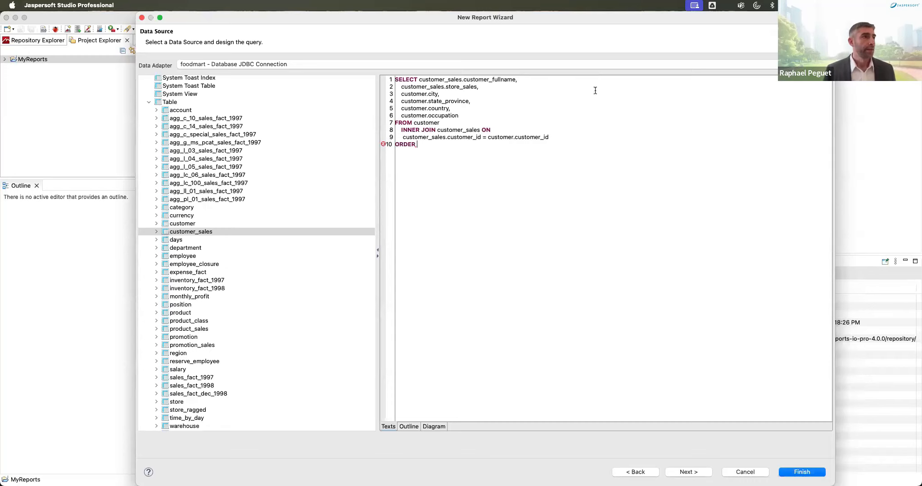
pyautogui.moveTo(401, 101); pyautogui.dragTo(468, 102)
pyautogui.press('cmd+c')
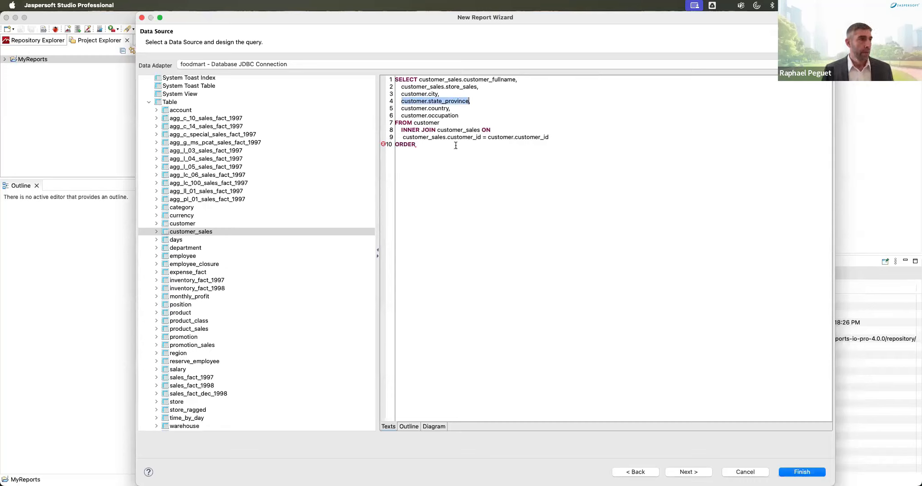
pyautogui.click(457, 144)
pyautogui.press('cmd+v')
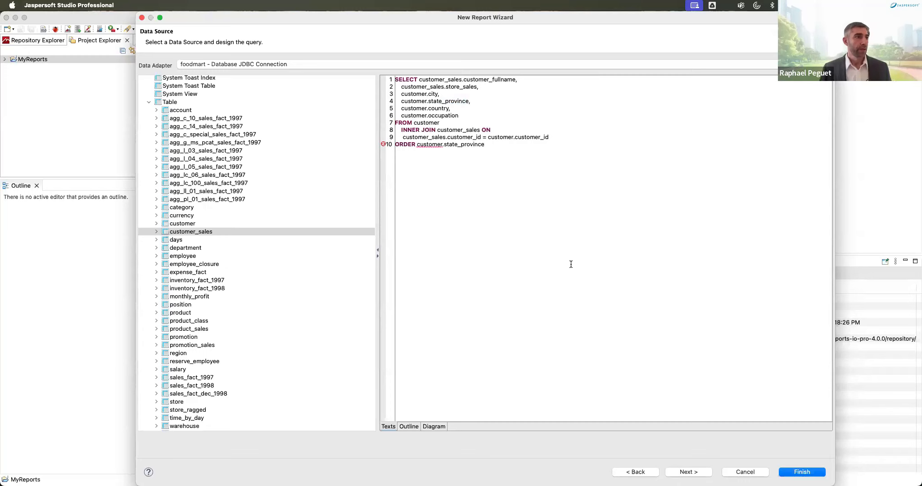
pyautogui.click(416, 144)
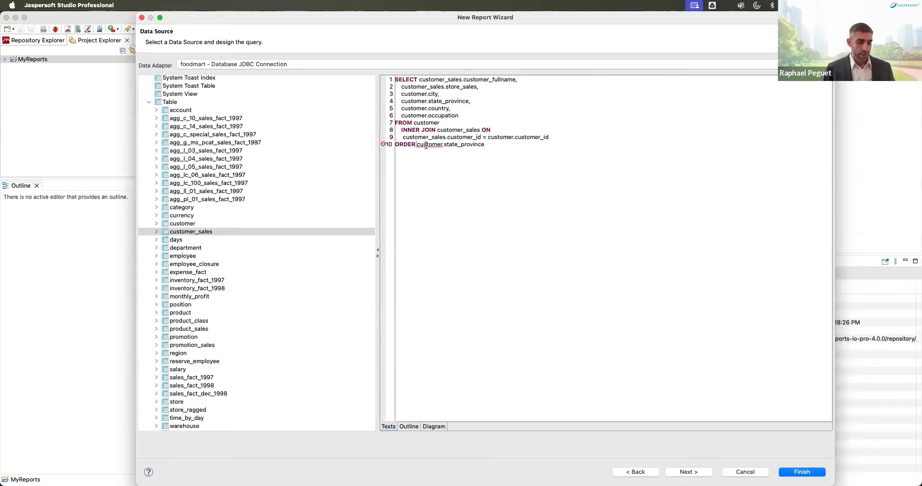
pyautogui.write('B')
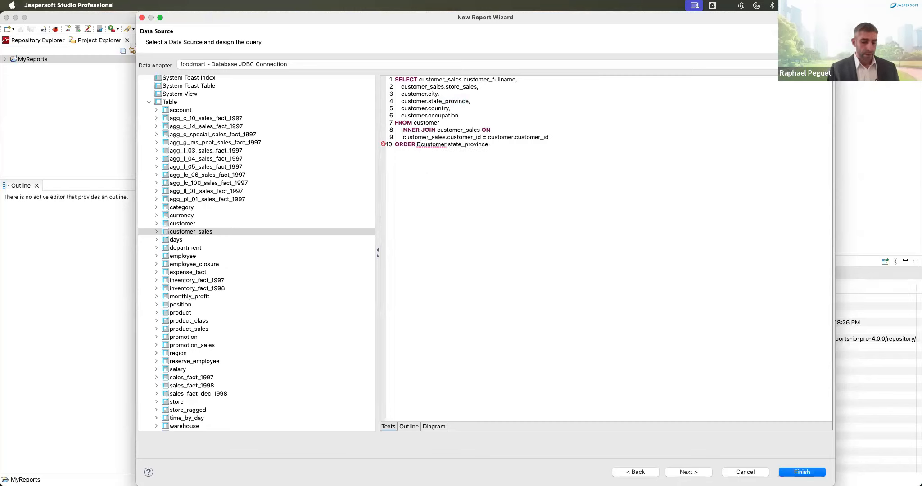
pyautogui.write('Y')
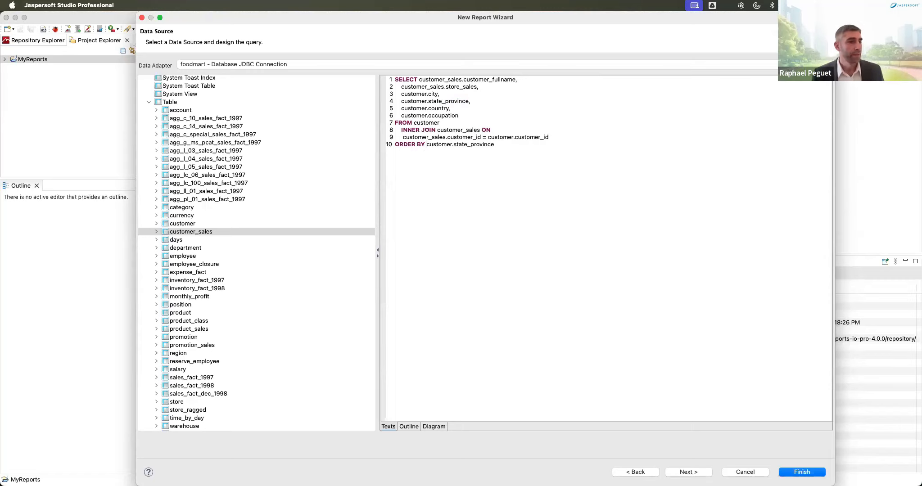
pyautogui.click(699, 476)
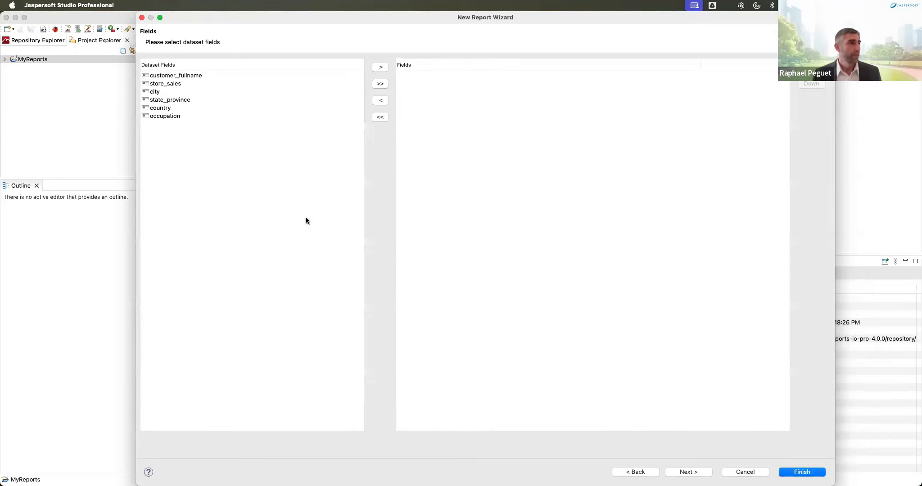
# Step: Add all six dataset fields to the report and group it by state_province
pyautogui.click(180, 75)
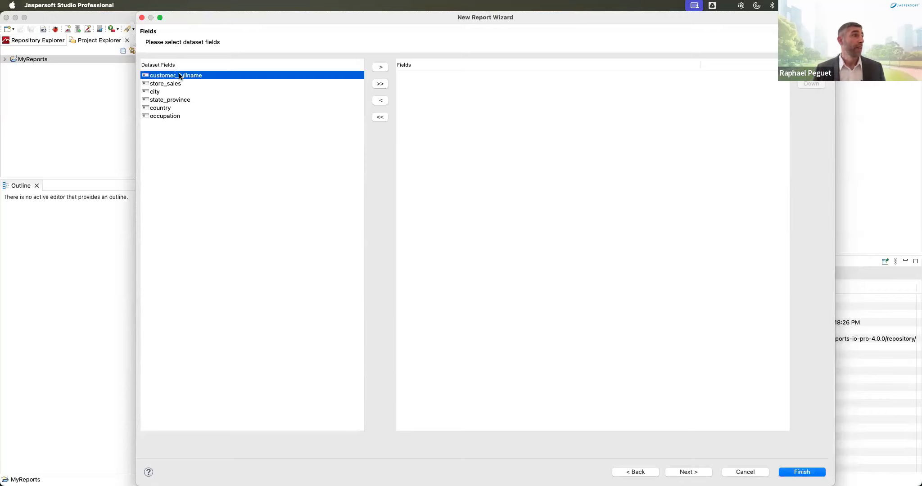
pyautogui.keyDown('shift'); pyautogui.click(181, 114); pyautogui.keyUp('shift')
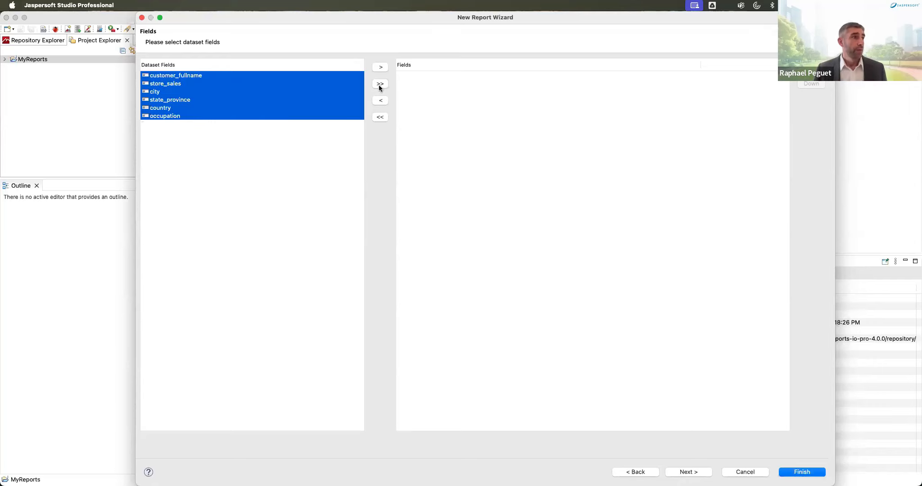
pyautogui.click(380, 84)
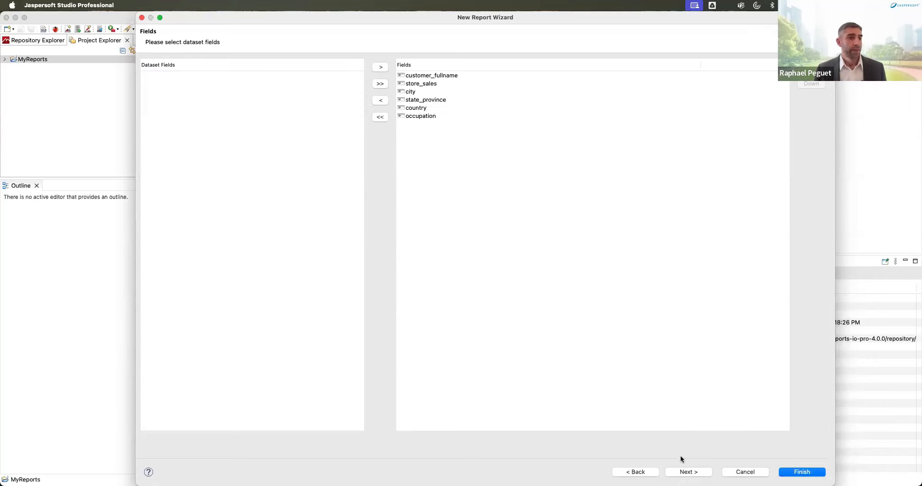
pyautogui.click(687, 473)
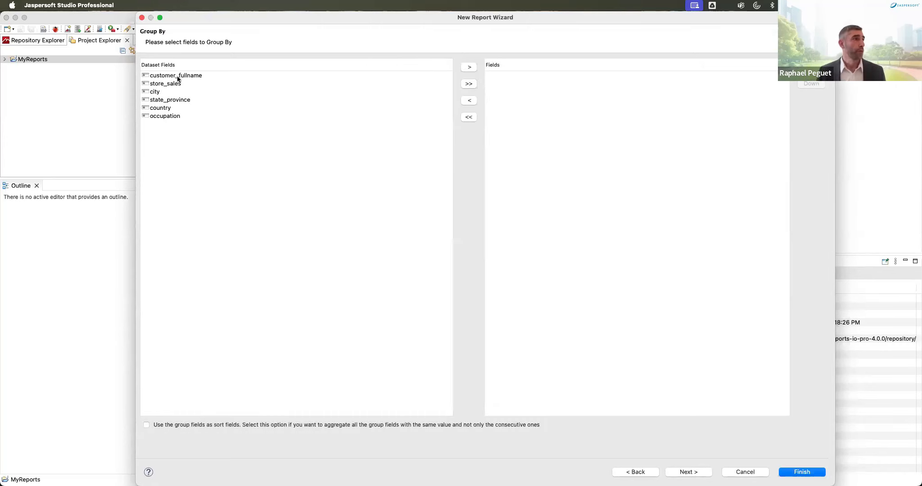
pyautogui.doubleClick(178, 100)
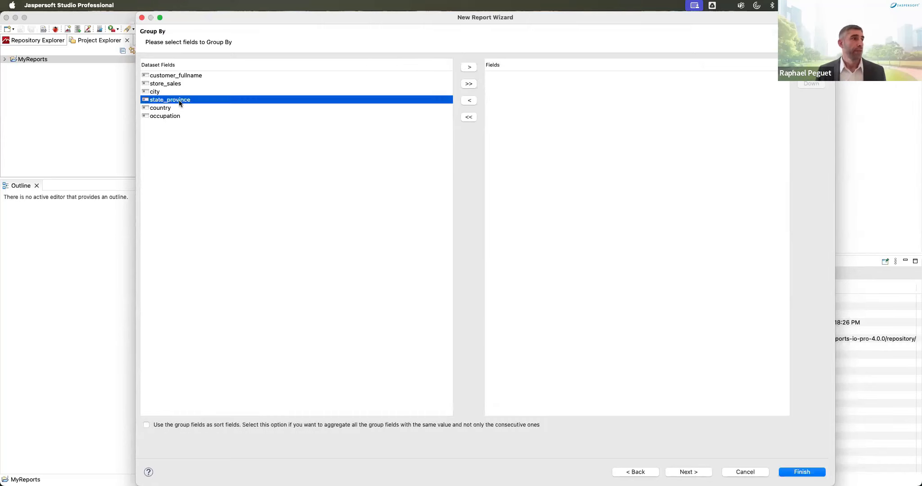
pyautogui.click(684, 475)
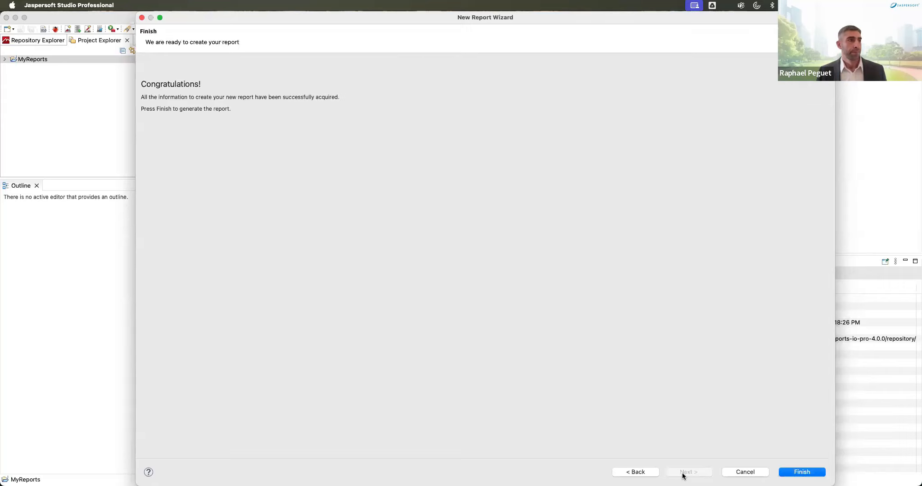
# Step: Finish the wizard to create Customer Occupation Report.jrxml and inspect the Title and Column Header bands
pyautogui.click(808, 472)
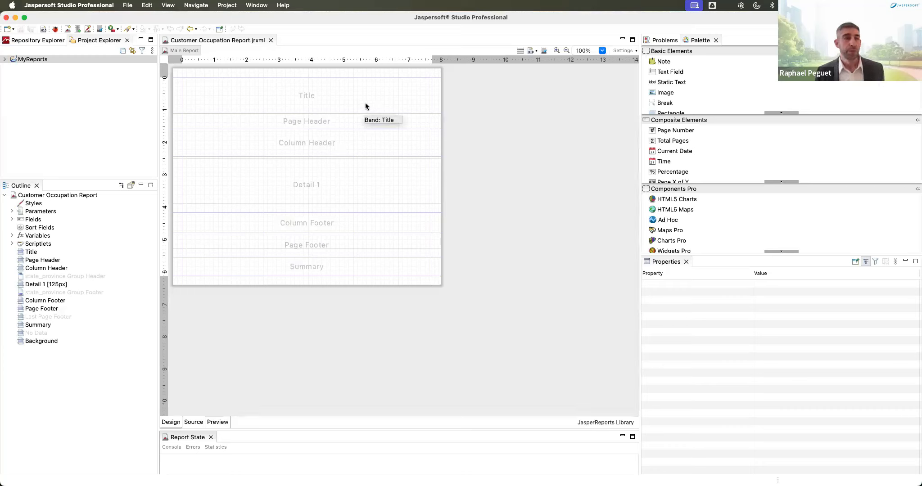
pyautogui.moveTo(365, 103); pyautogui.dragTo(286, 86)
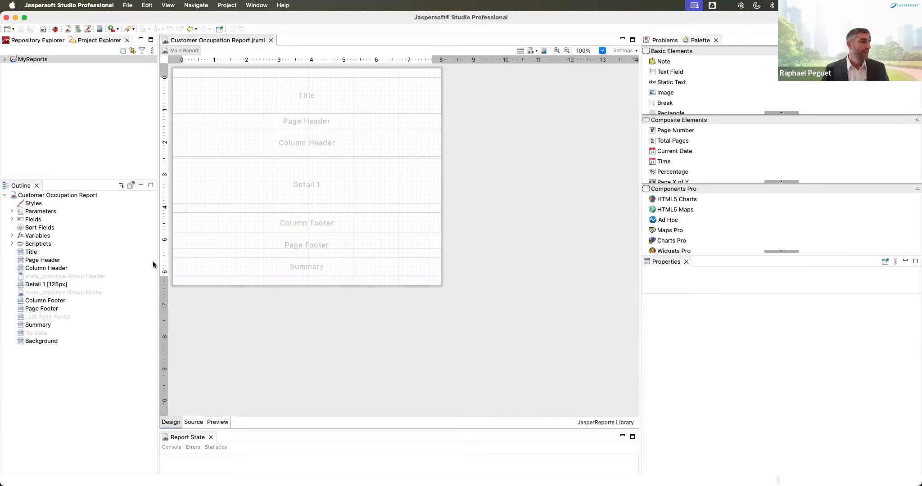
pyautogui.click(44, 253)
pyautogui.click(50, 268)
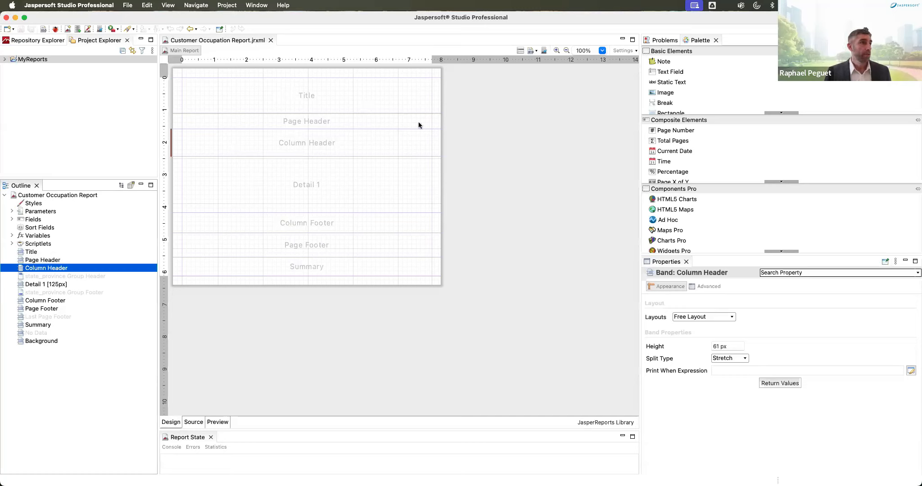
# Step: Make the Title band 150 px tall and add a static text reading 'Customer Report'
pyautogui.click(386, 108)
pyautogui.moveTo(438, 113); pyautogui.dragTo(443, 144)
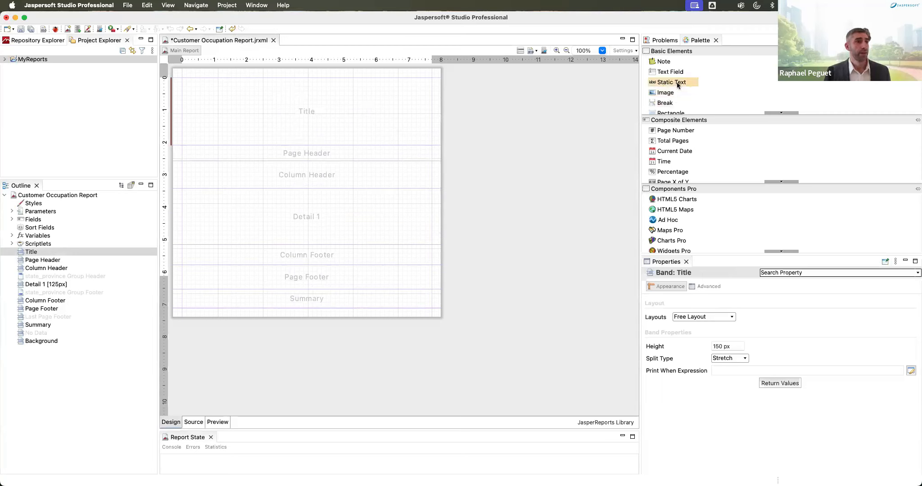
pyautogui.moveTo(677, 84); pyautogui.dragTo(380, 132)
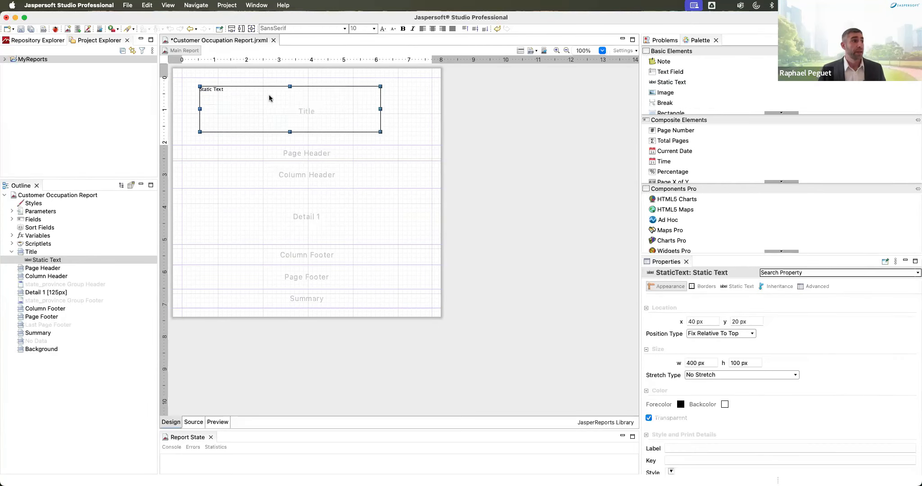
pyautogui.doubleClick(220, 92)
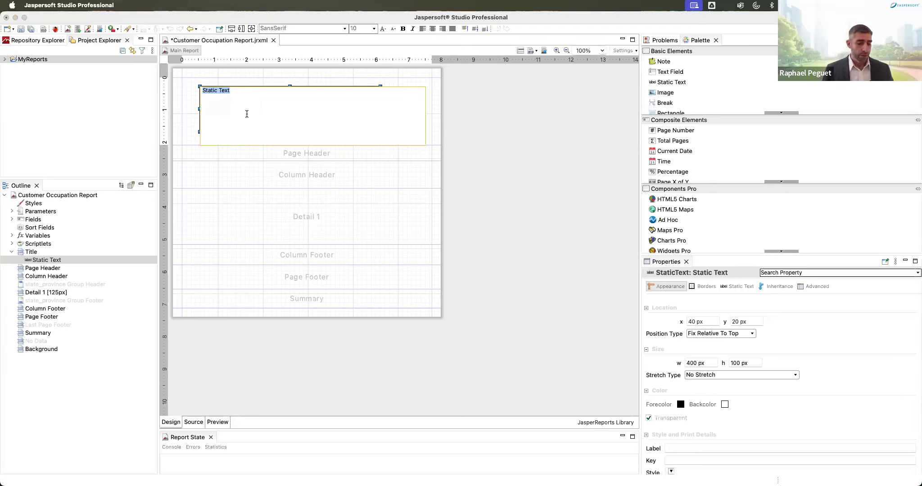
pyautogui.write('Custome')
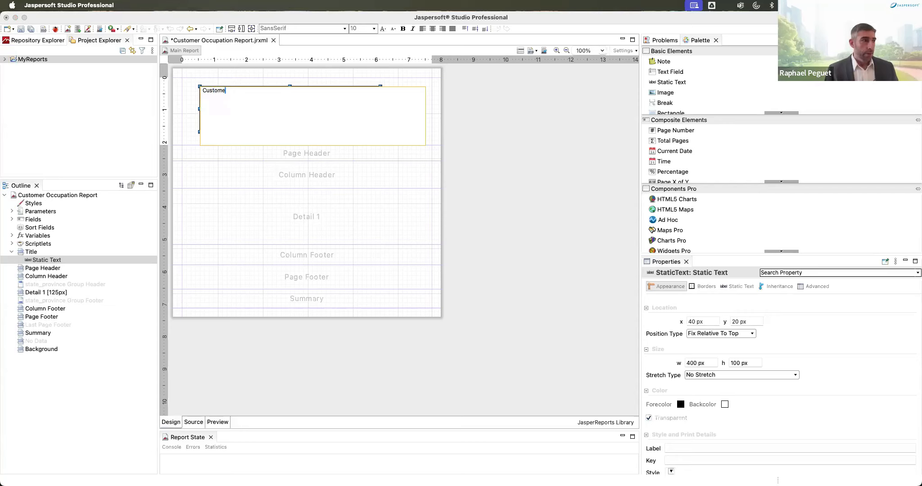
pyautogui.write('r Report')
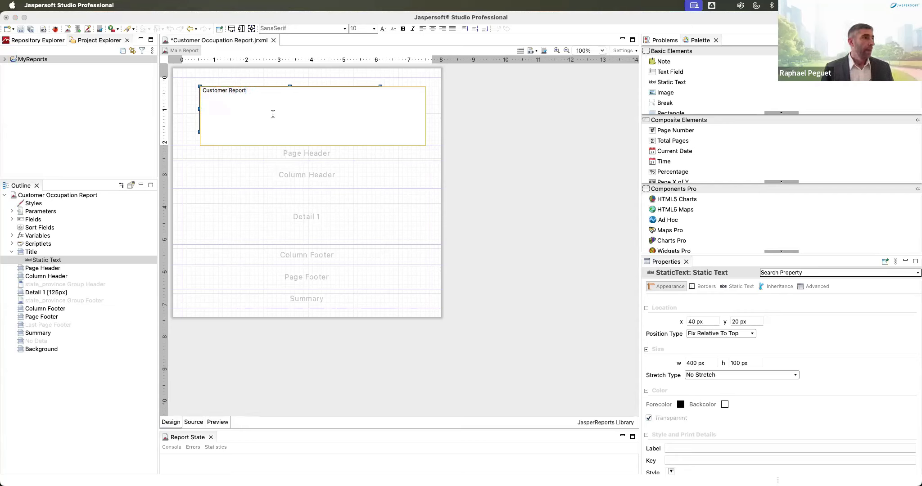
# Step: Enlarge the title font and stretch the static text to fill the Title band
pyautogui.click(382, 29)
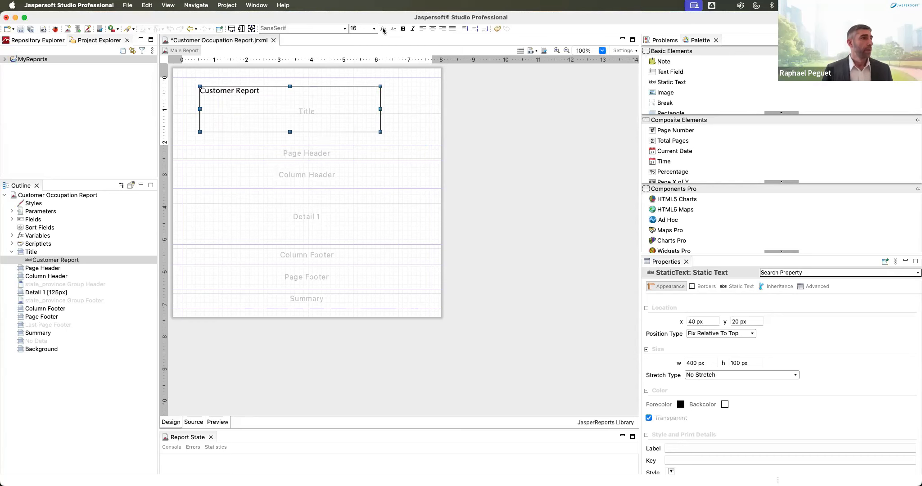
pyautogui.click(383, 29)
pyautogui.click(383, 29)
pyautogui.rightClick(338, 100)
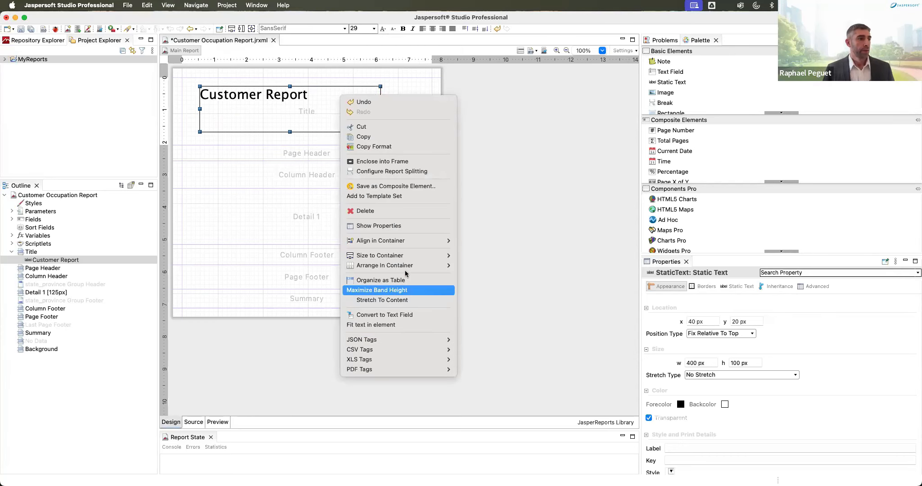
pyautogui.moveTo(411, 256)
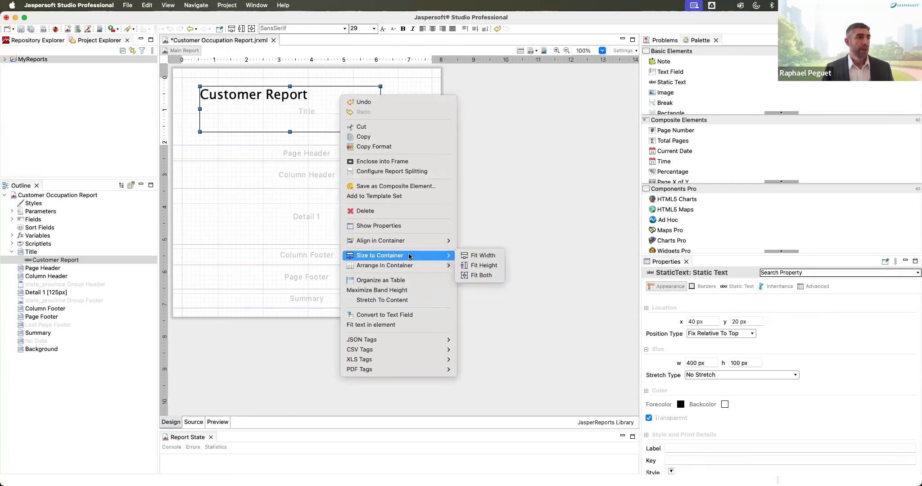
pyautogui.click(480, 277)
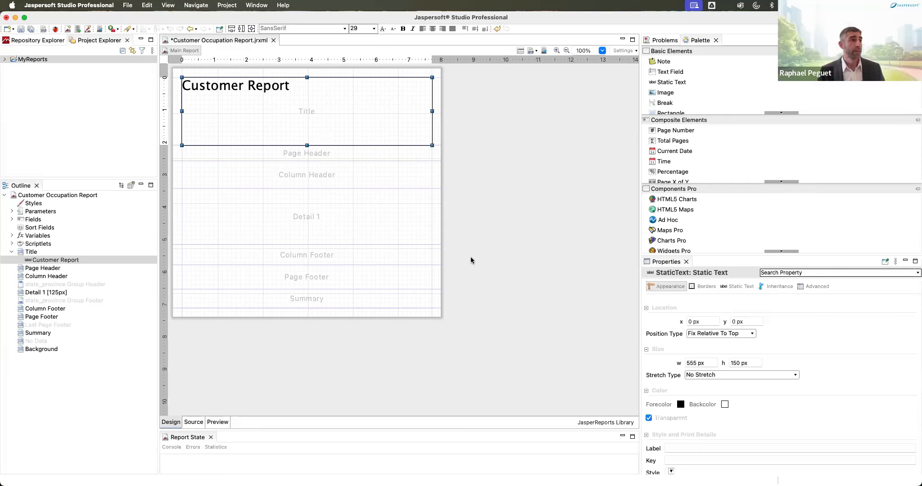
# Step: Centre the title text both ways, make it bold and set it to 42 pt
pyautogui.click(432, 28)
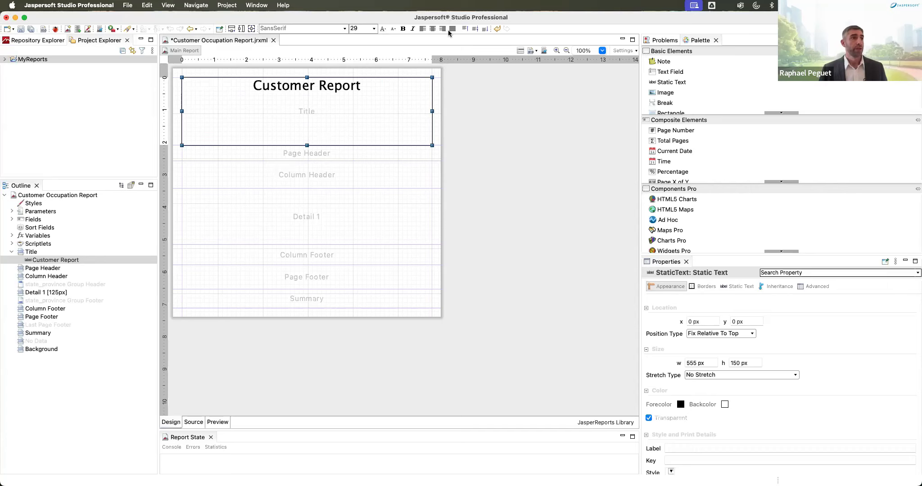
pyautogui.click(475, 29)
pyautogui.click(403, 29)
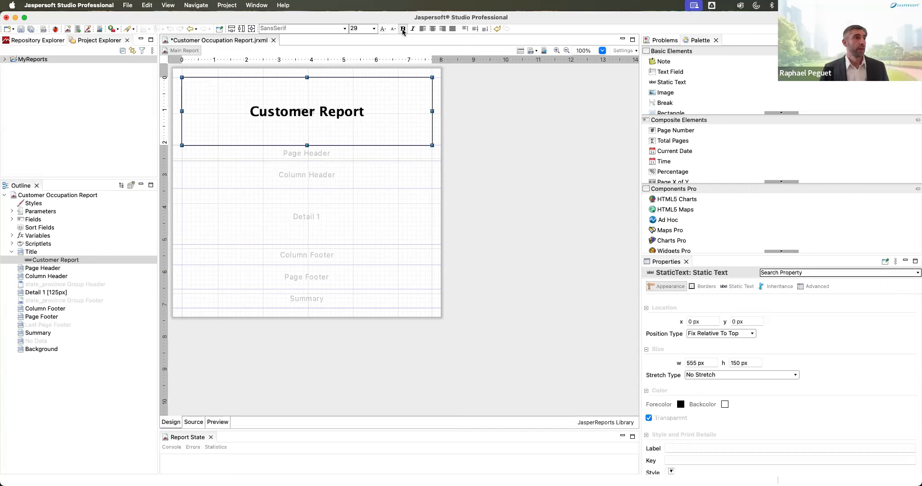
pyautogui.click(383, 28)
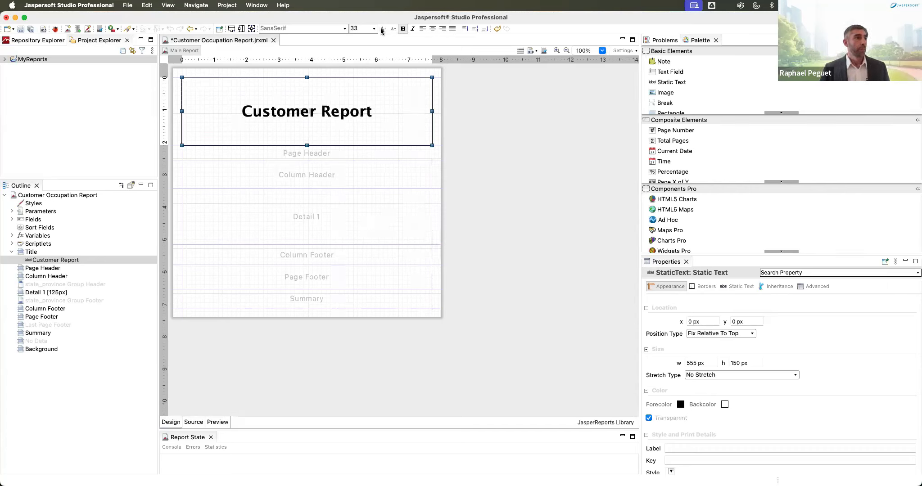
pyautogui.click(382, 28)
pyautogui.click(382, 29)
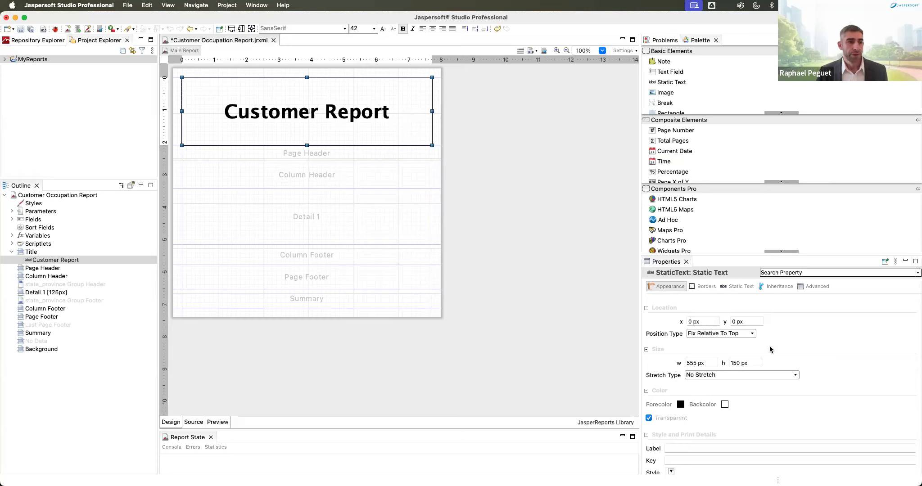
pyautogui.scroll(-3, 765, 351)
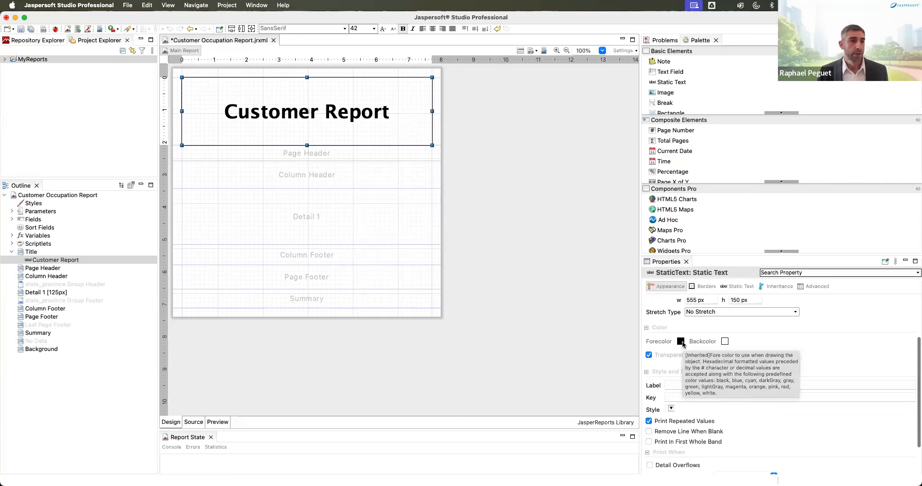
# Step: Set the Customer Report title's forecolor to hex #00AAFF
pyautogui.click(681, 342)
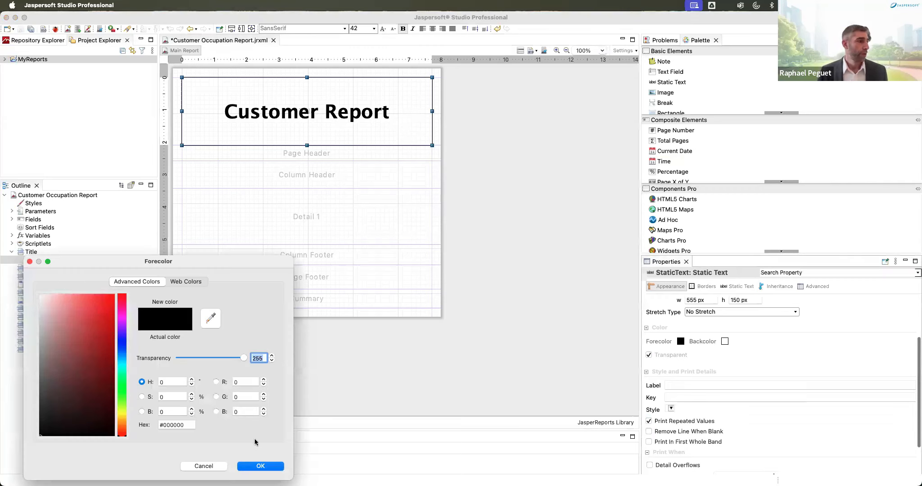
pyautogui.click(175, 425)
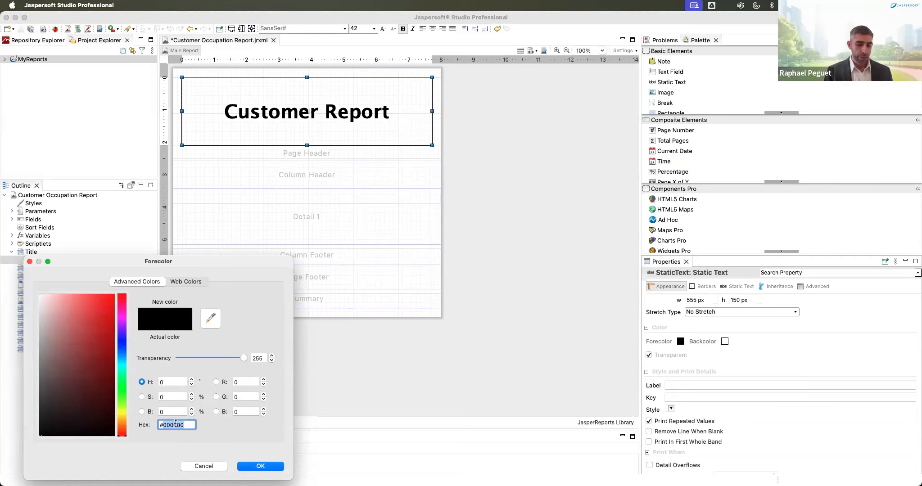
pyautogui.write('#00AAF')
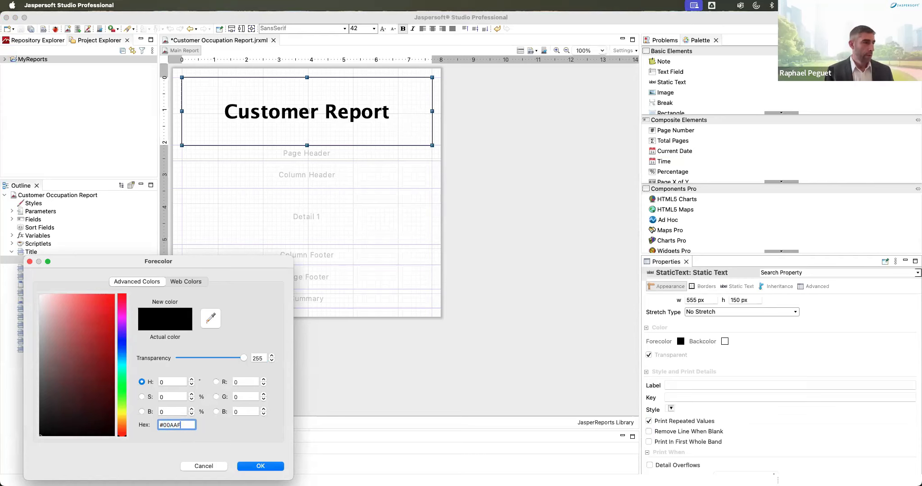
pyautogui.write('F')
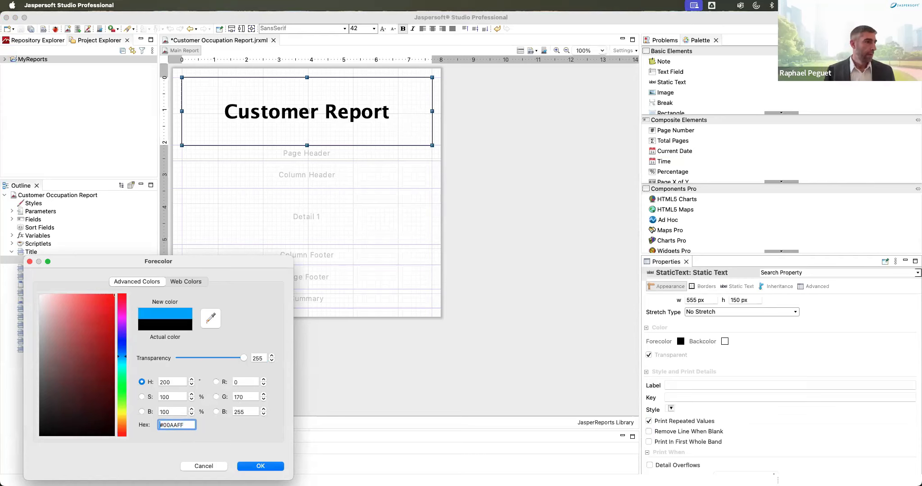
pyautogui.click(260, 466)
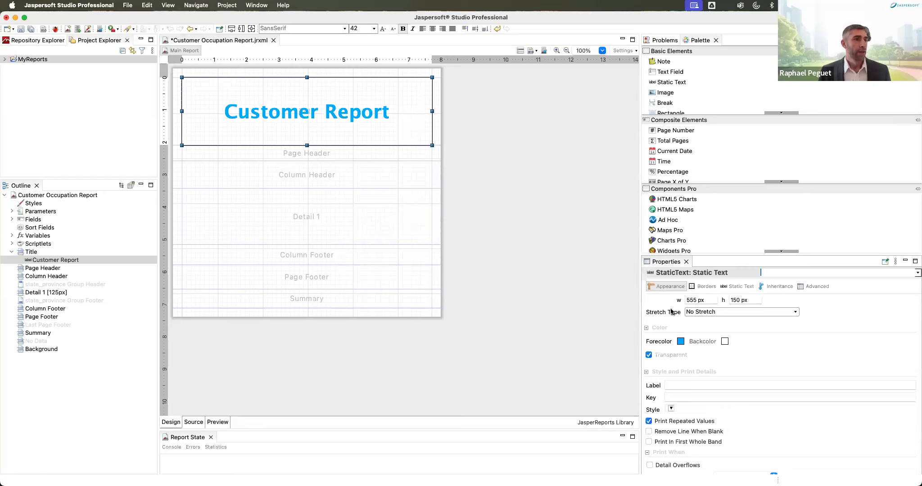
pyautogui.click(739, 287)
# Step: Replace the Customer Report title's font name with DejaVu Sans from the font list
pyautogui.moveTo(646, 367)
pyautogui.mouseDown()
pyautogui.moveTo(663, 369)
pyautogui.moveTo(643, 367)
pyautogui.mouseUp()
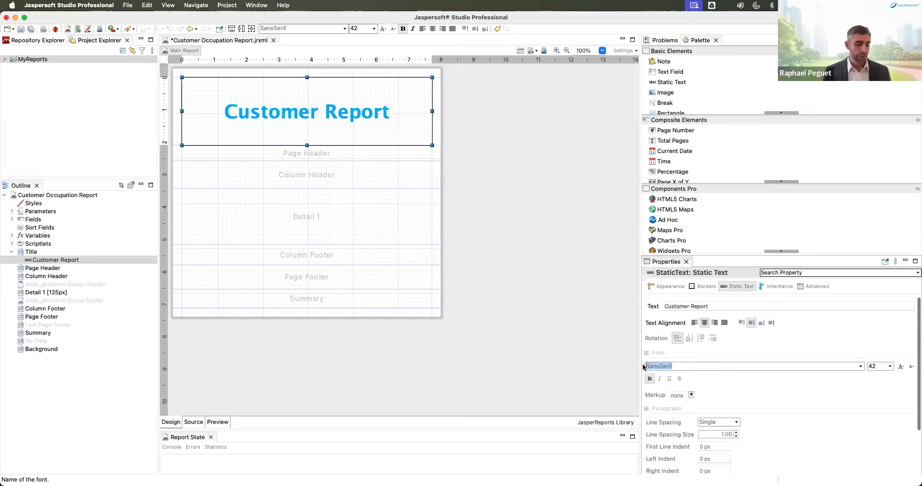
pyautogui.write('Deja')
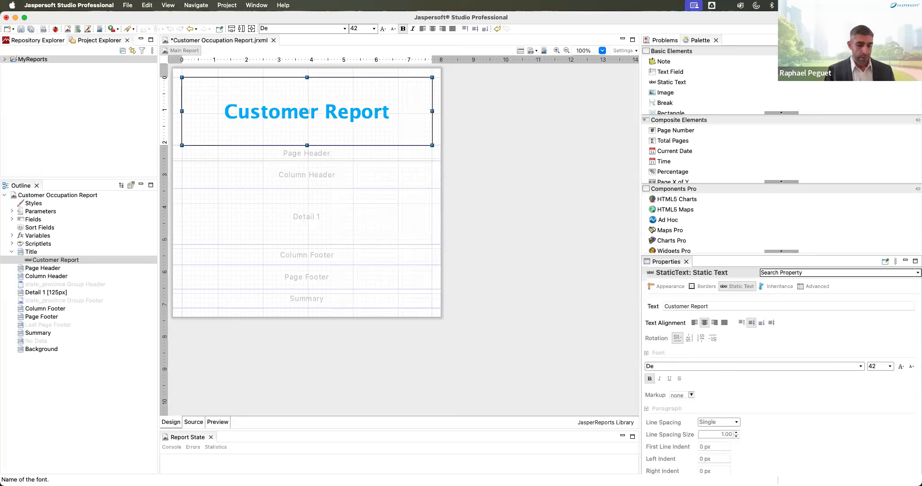
pyautogui.click(860, 365)
pyautogui.click(660, 376)
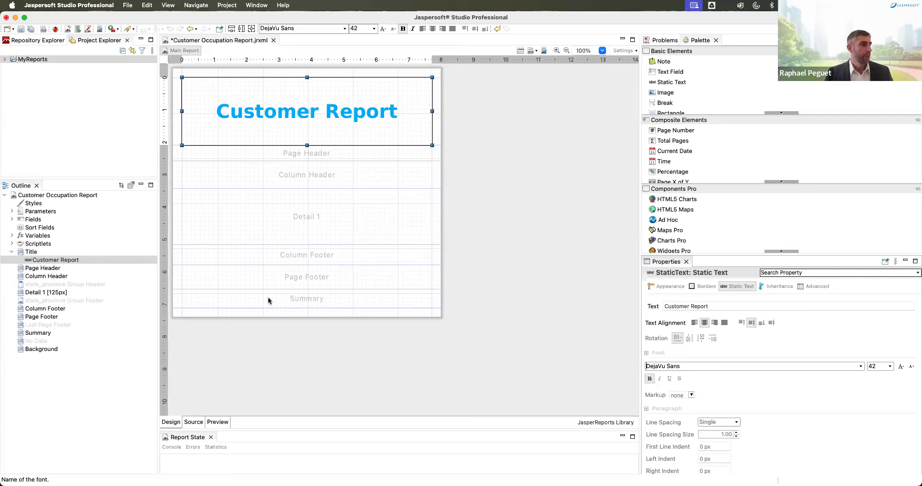
pyautogui.click(58, 270)
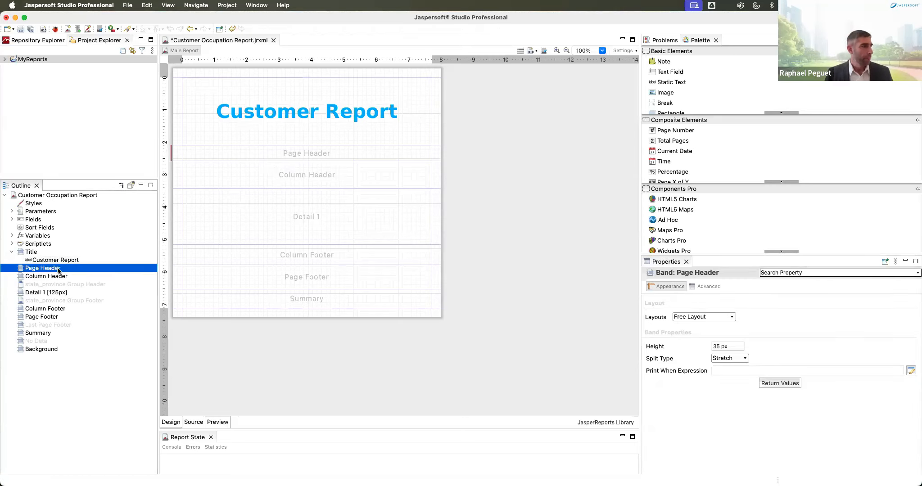
# Step: Delete the Page Header, Summary, Background and Page Footer bands together, then drag Detail 1 to 42 px
pyautogui.keyDown('super'); pyautogui.click(47, 334); pyautogui.keyUp('super')
pyautogui.keyDown('super'); pyautogui.click(56, 349); pyautogui.keyUp('super')
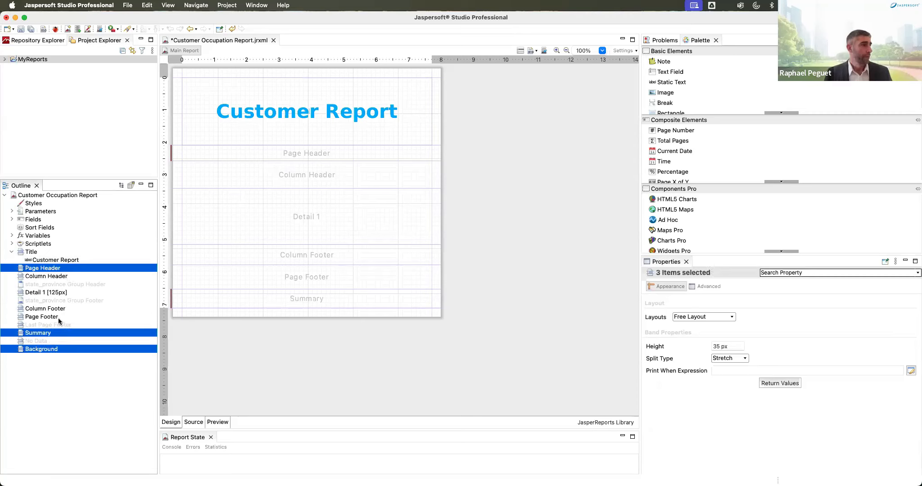
pyautogui.keyDown('super'); pyautogui.click(59, 317); pyautogui.keyUp('super')
pyautogui.rightClick(59, 316)
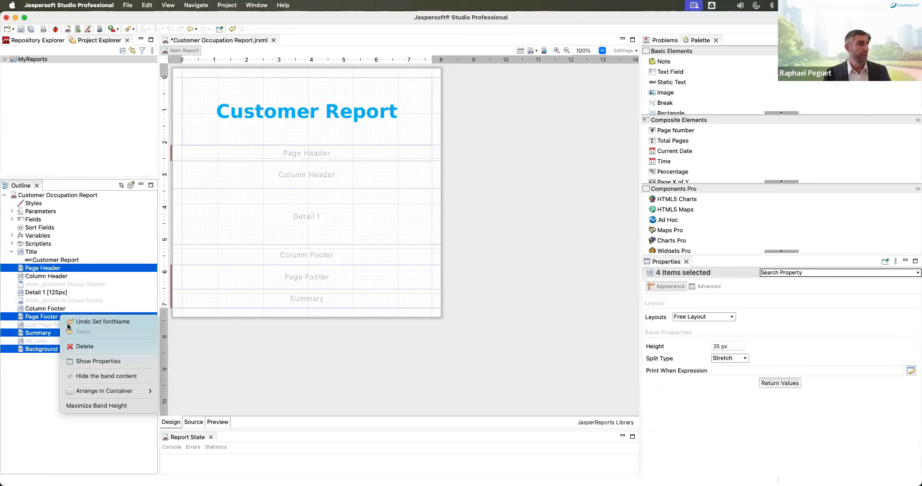
pyautogui.click(85, 347)
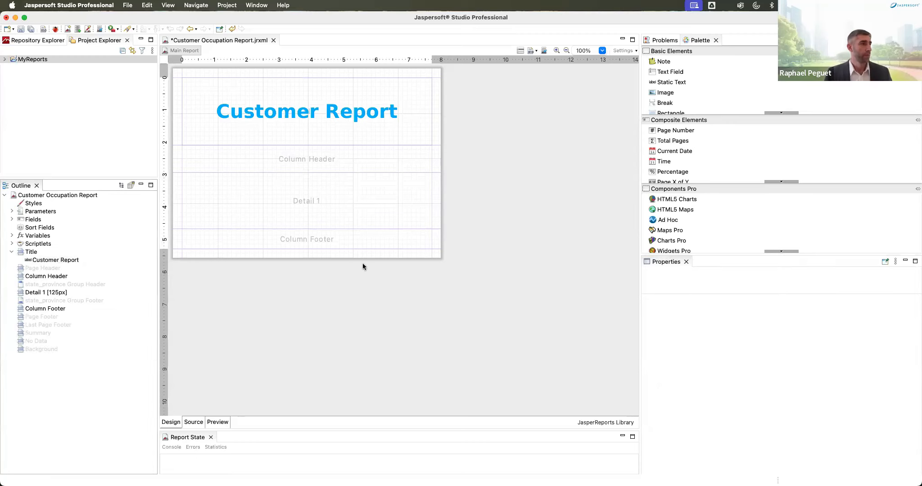
pyautogui.moveTo(341, 229); pyautogui.dragTo(322, 165)
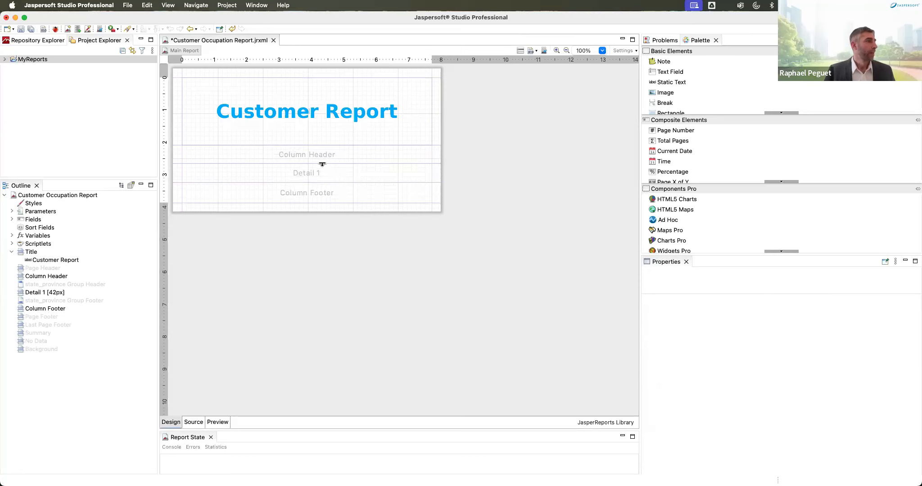
# Step: Add state_province Group Header 1 to the state_province group and expand the Fields node
pyautogui.rightClick(71, 284)
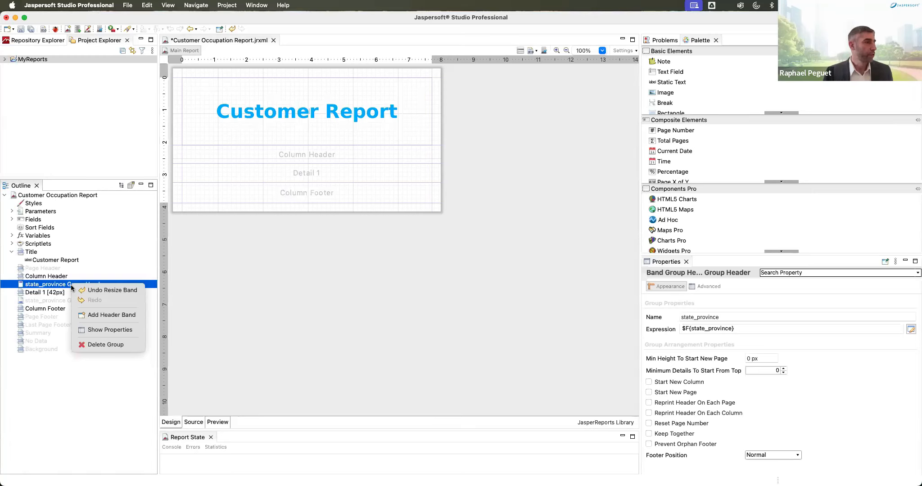
pyautogui.click(104, 317)
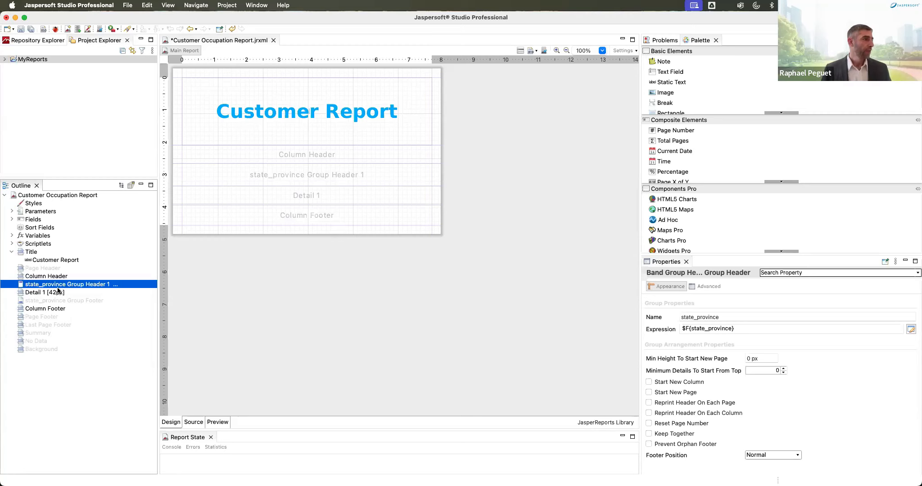
pyautogui.click(12, 219)
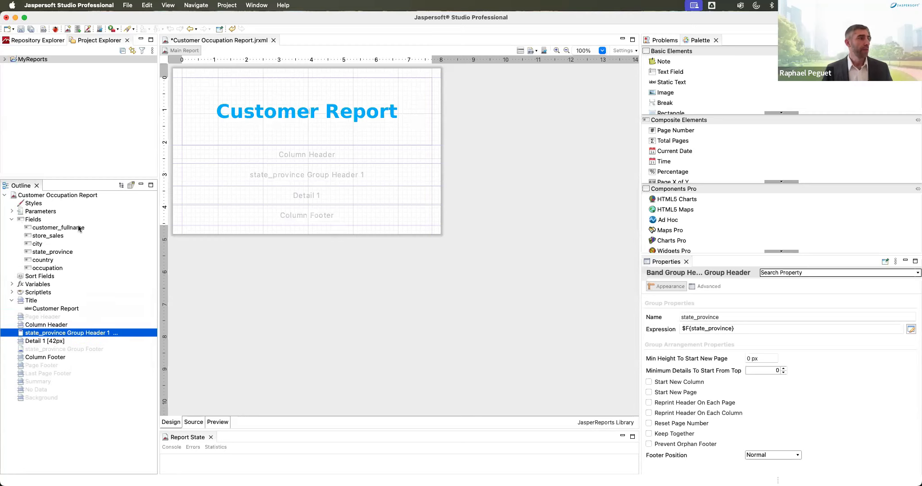
# Step: Drag customer_fullname, store_sales, city and occupation together into Detail 1 as labelled columns
pyautogui.click(54, 228)
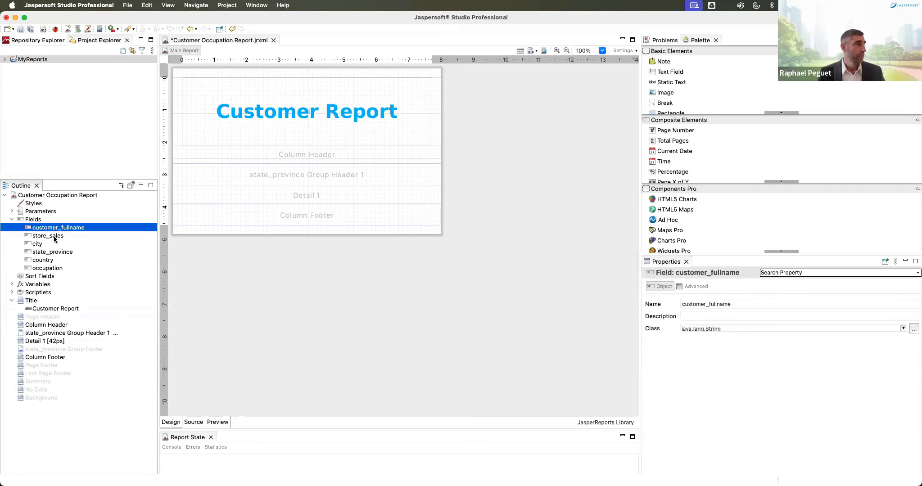
pyautogui.keyDown('shift'); pyautogui.click(54, 236); pyautogui.keyUp('shift')
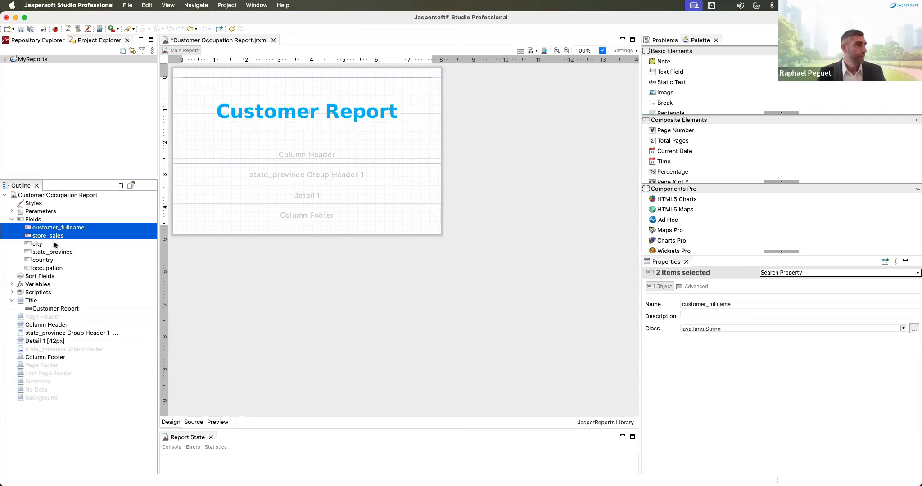
pyautogui.keyDown('shift'); pyautogui.click(54, 245); pyautogui.keyUp('shift')
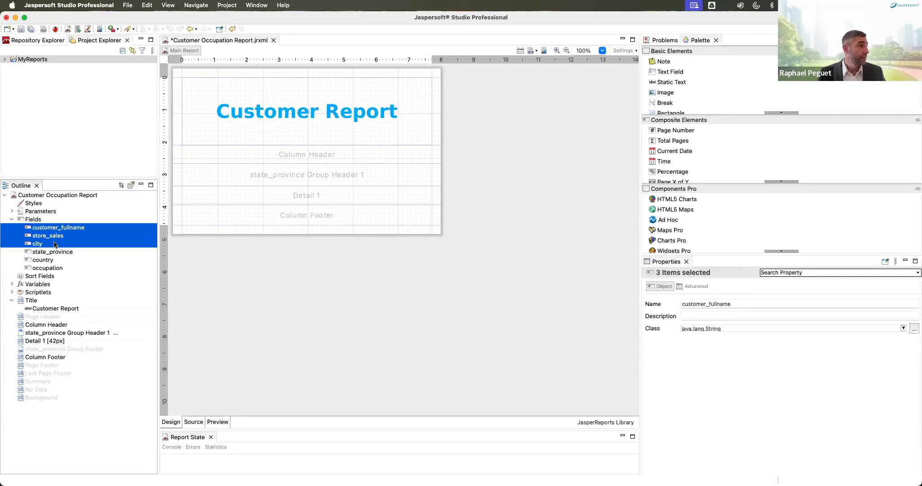
pyautogui.keyDown('super'); pyautogui.click(55, 268); pyautogui.keyUp('super')
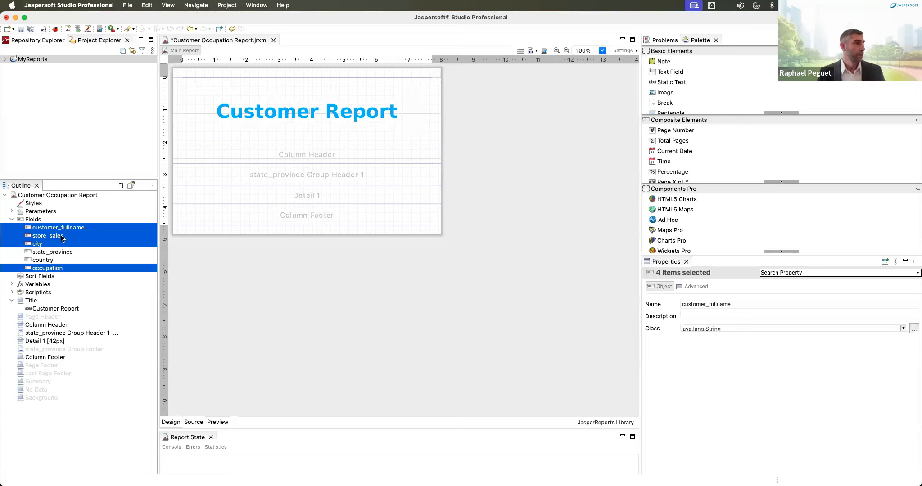
pyautogui.moveTo(63, 239); pyautogui.dragTo(232, 186)
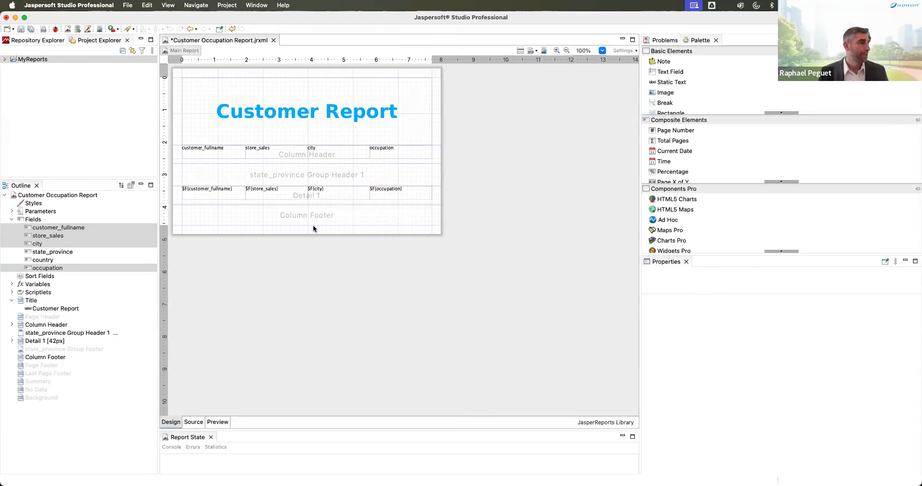
# Step: Drop state_province into Group Header 1 with no calculation function and move it to the left edge
pyautogui.click(61, 252)
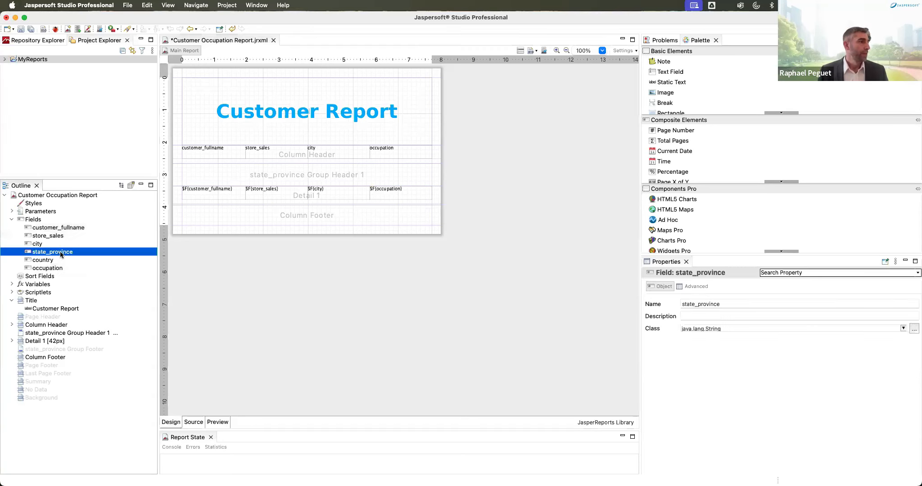
pyautogui.moveTo(63, 251); pyautogui.dragTo(250, 172)
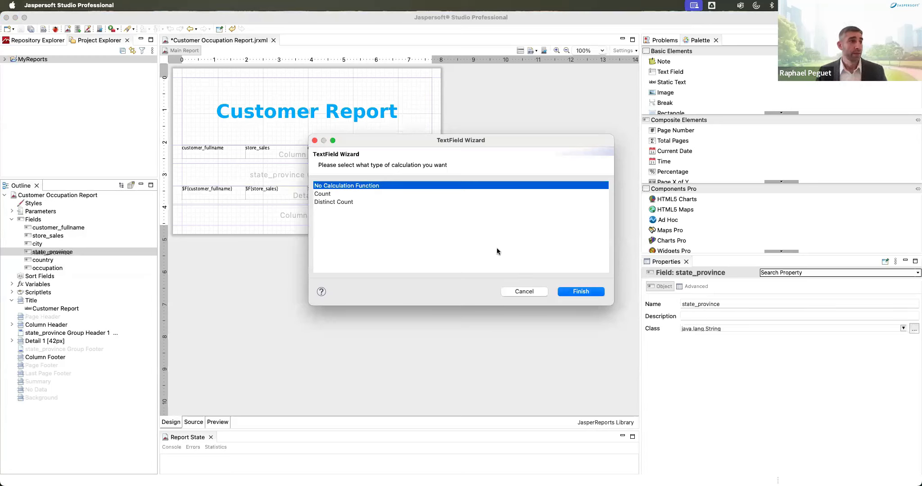
pyautogui.click(585, 292)
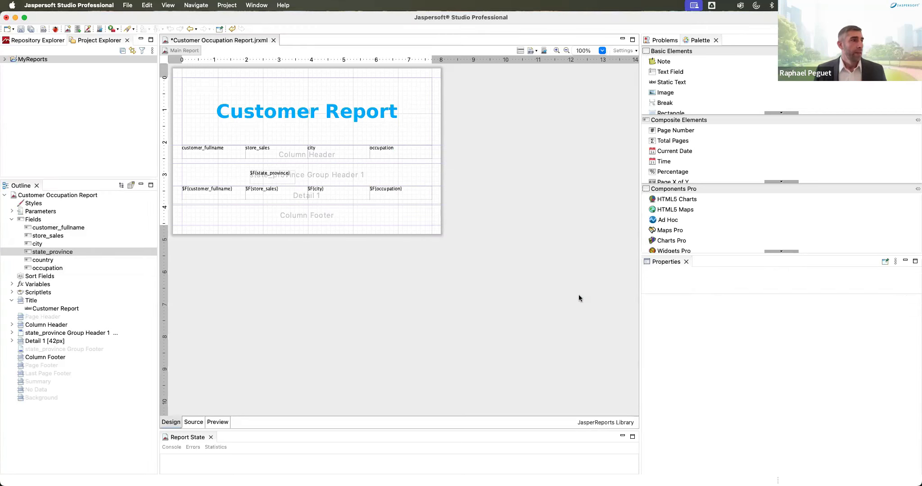
pyautogui.moveTo(281, 177); pyautogui.dragTo(345, 176)
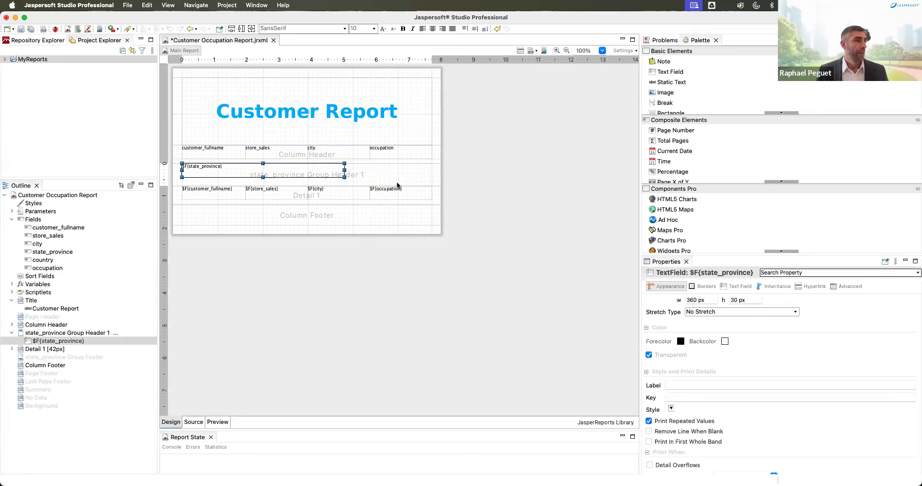
# Step: Shorten the Column Header band by about 10 px and the state group header by about 20 px
pyautogui.click(394, 184)
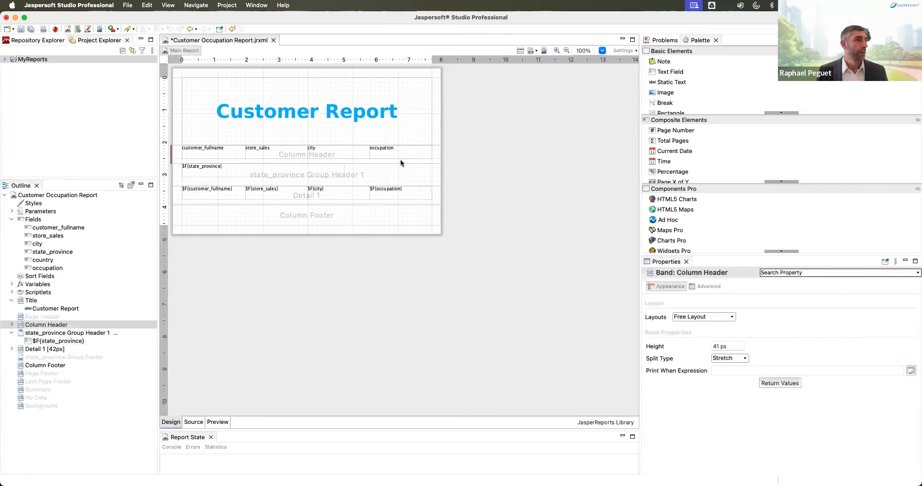
pyautogui.moveTo(401, 160); pyautogui.dragTo(401, 155)
pyautogui.moveTo(356, 179); pyautogui.dragTo(355, 170)
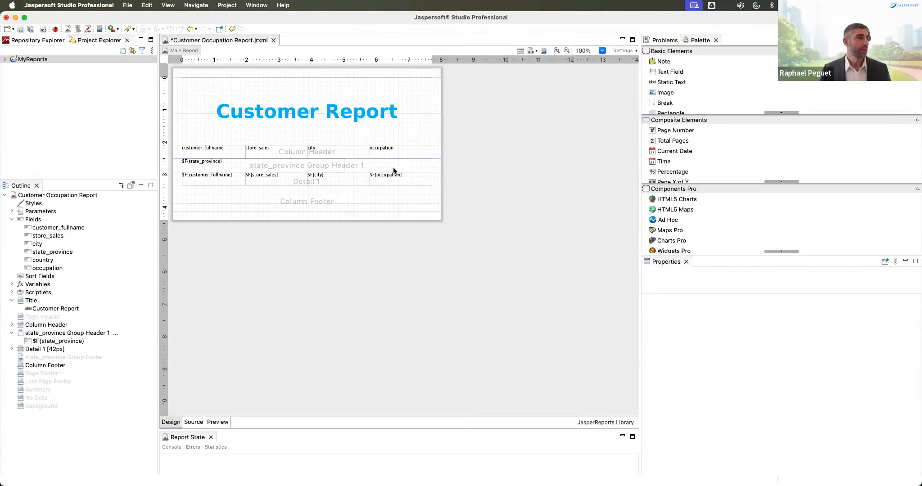
pyautogui.moveTo(455, 150); pyautogui.dragTo(190, 150)
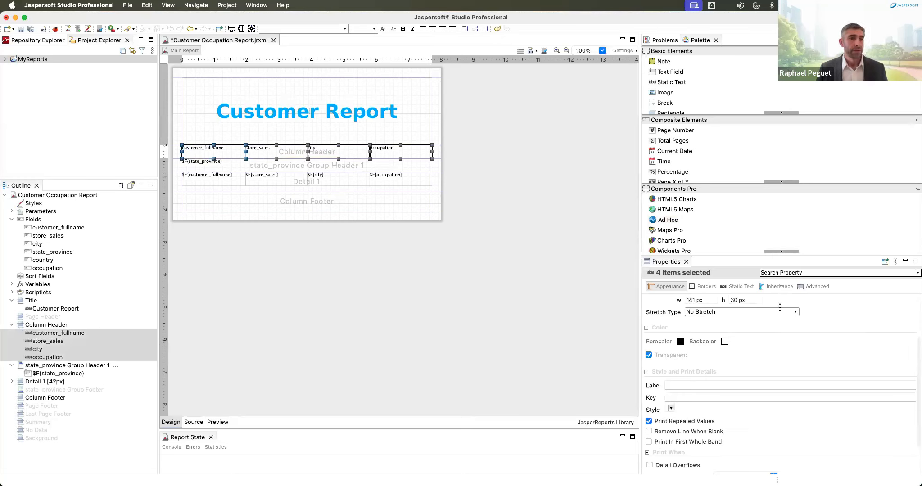
pyautogui.click(737, 287)
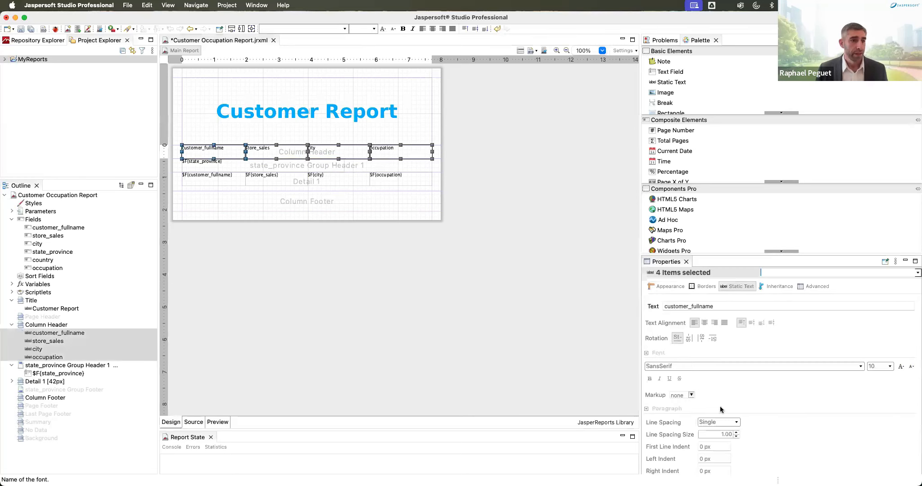
# Step: Make the four column-header labels bold, horizontally centred and vertically centred
pyautogui.scroll(-3, 732, 381)
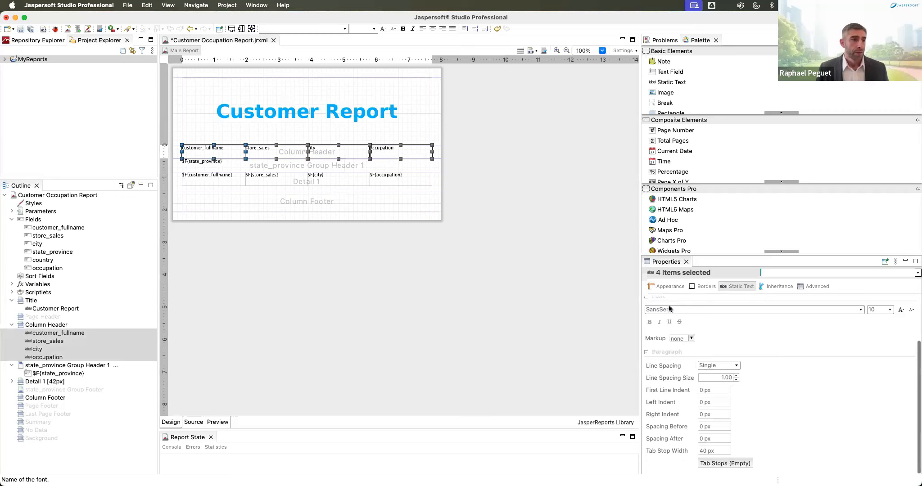
pyautogui.click(403, 29)
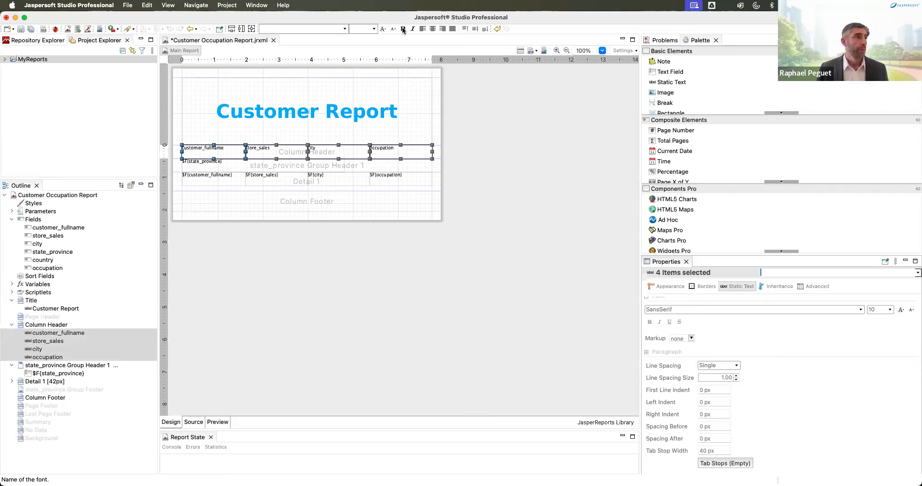
pyautogui.click(433, 30)
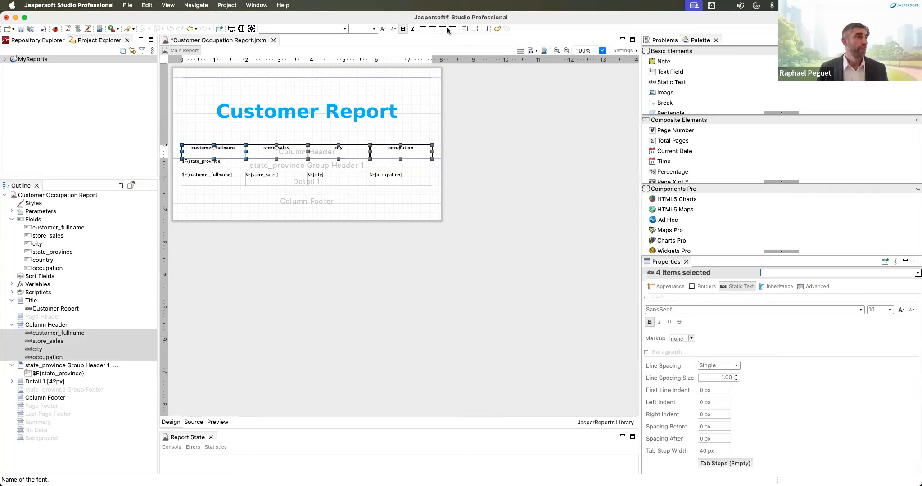
pyautogui.click(475, 30)
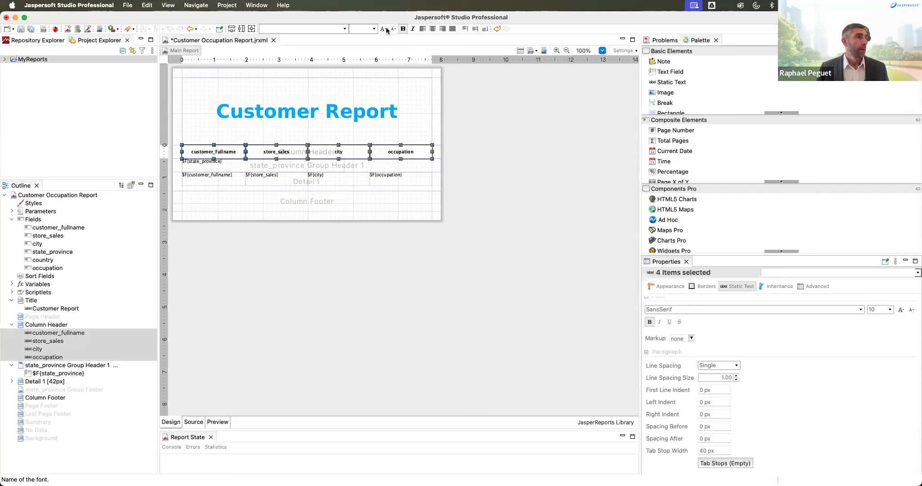
# Step: Rename the customer_fullname header to 'Full Name' and the store_sales header to 'Sales'
pyautogui.doubleClick(214, 150)
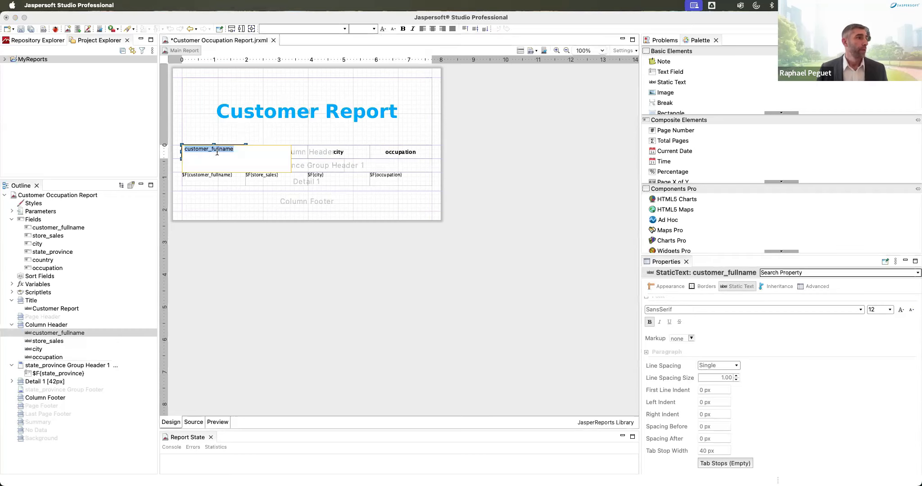
pyautogui.moveTo(214, 148)
pyautogui.mouseDown()
pyautogui.moveTo(178, 149)
pyautogui.moveTo(196, 149)
pyautogui.mouseUp()
pyautogui.write('Full Name')
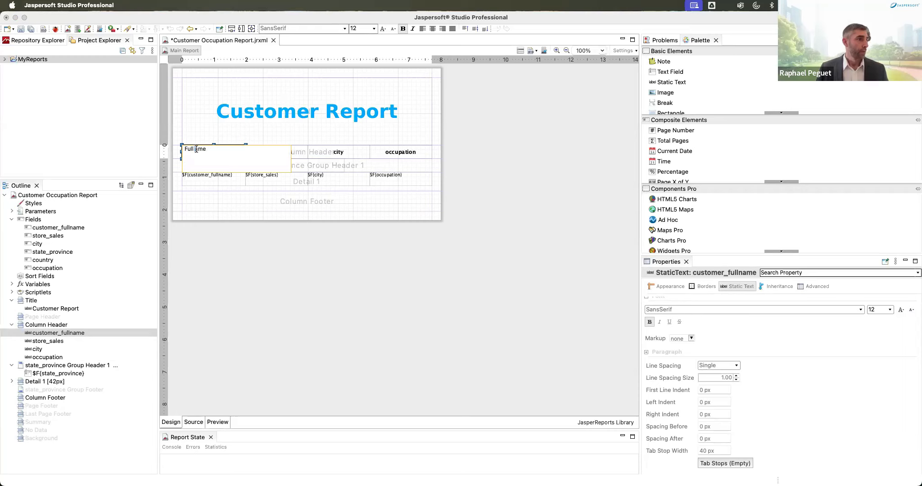
pyautogui.write(' N')
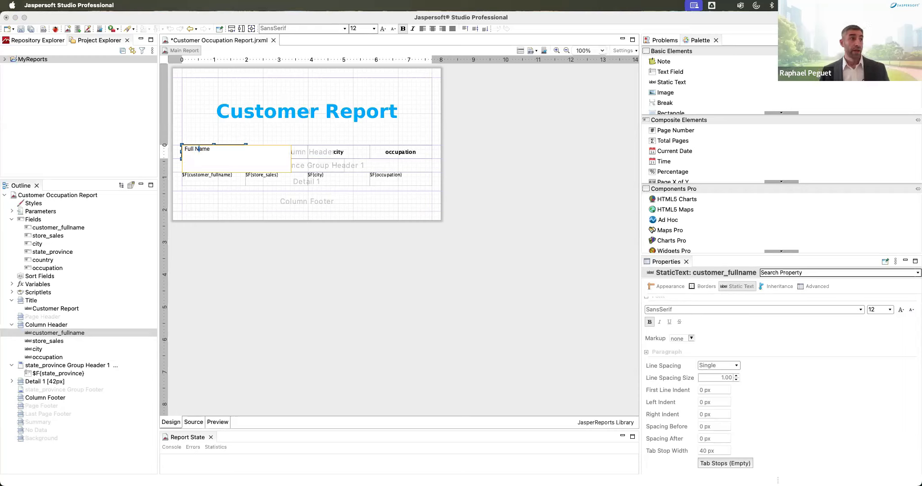
pyautogui.press('Return')
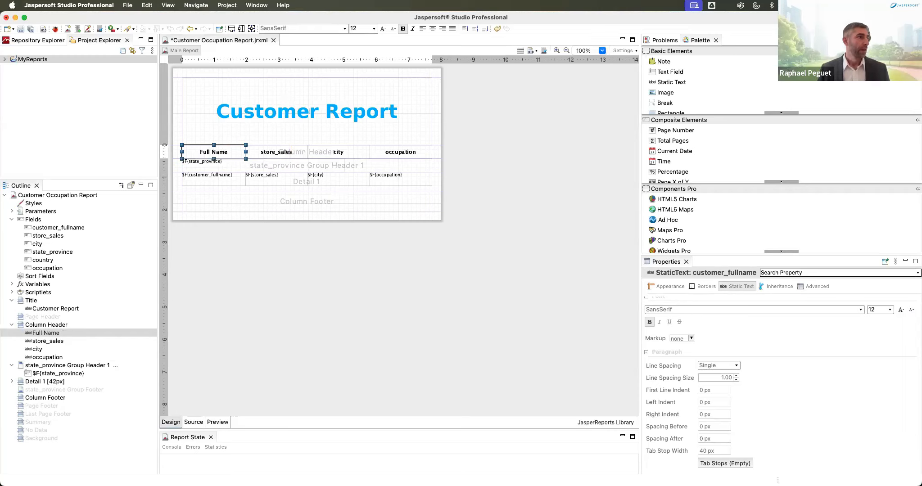
pyautogui.doubleClick(281, 153)
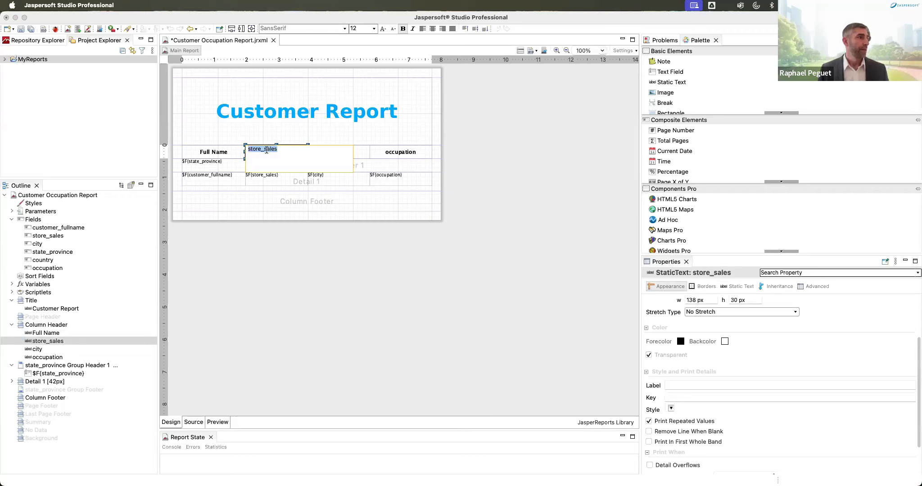
pyautogui.click(259, 148)
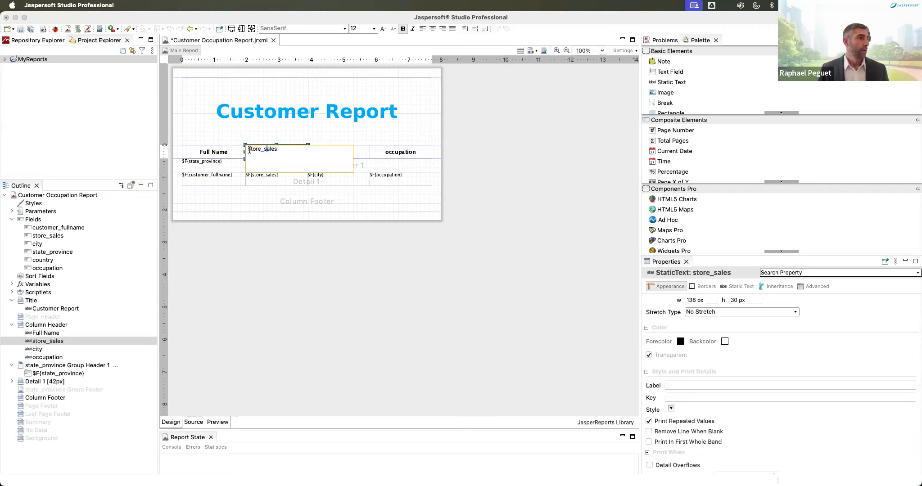
pyautogui.doubleClick(250, 149)
pyautogui.write('Sales')
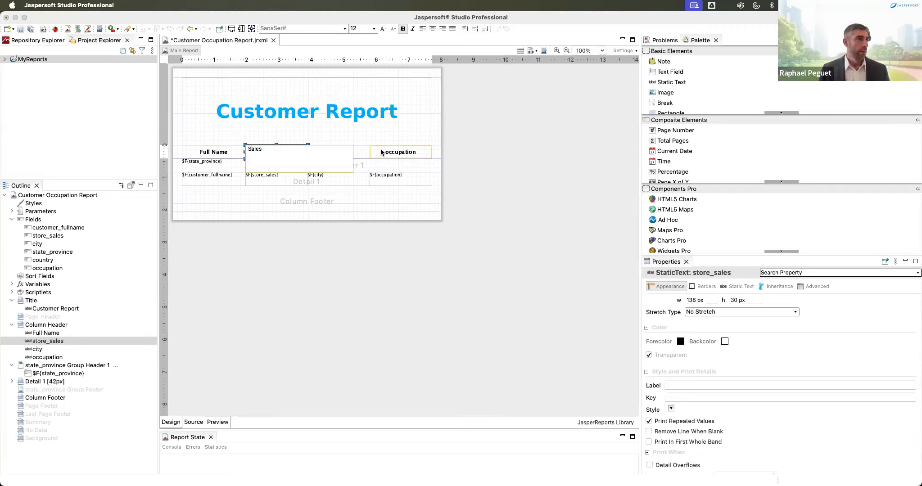
pyautogui.click(381, 152)
# Step: Capitalise the remaining headers to 'Occupation' and 'City'
pyautogui.doubleClick(380, 148)
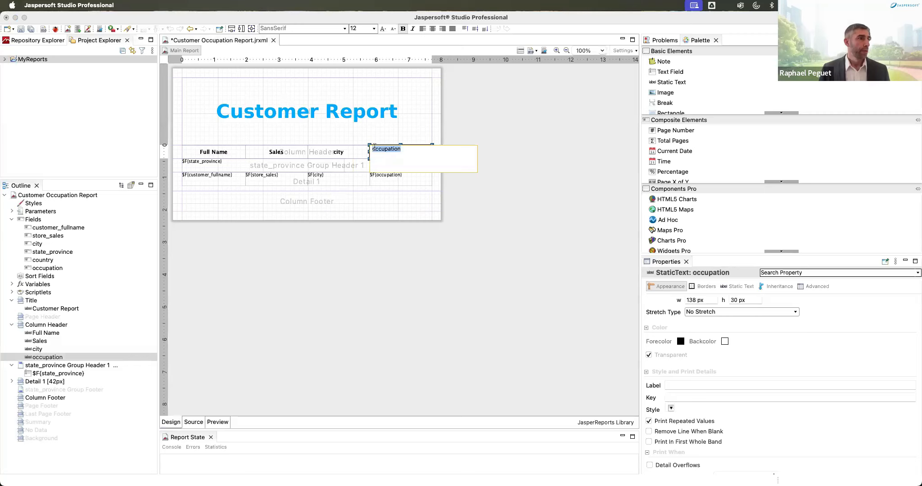
pyautogui.click(373, 149)
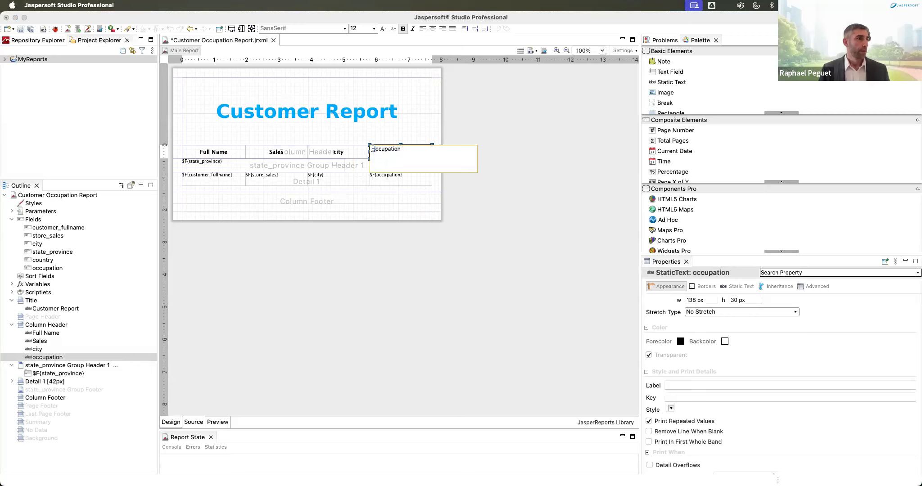
pyautogui.press('Delete')
pyautogui.write('O')
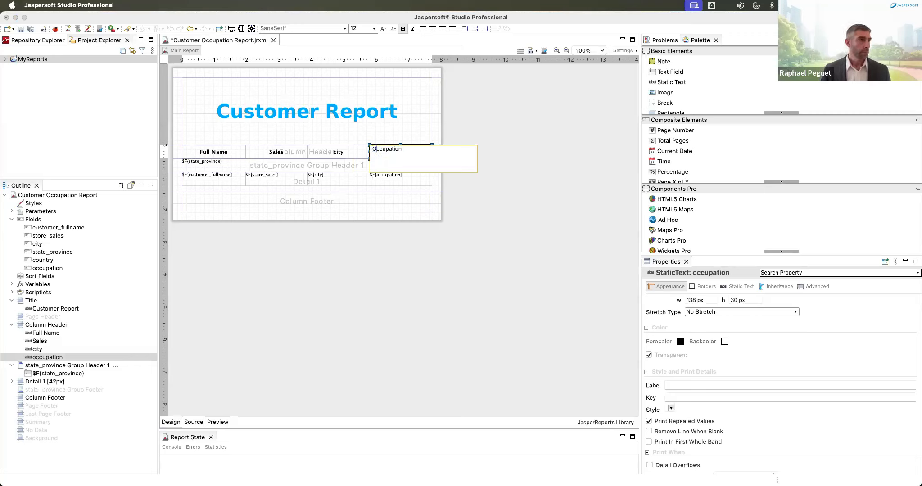
pyautogui.click(352, 153)
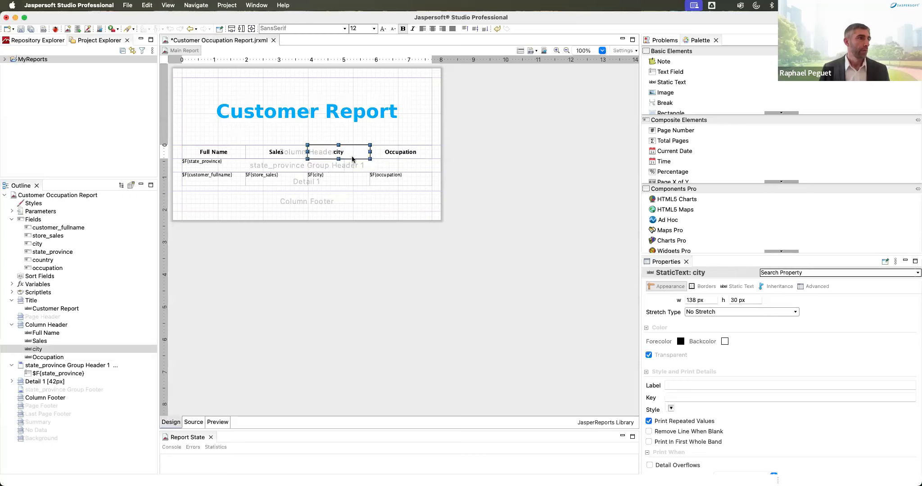
pyautogui.doubleClick(342, 153)
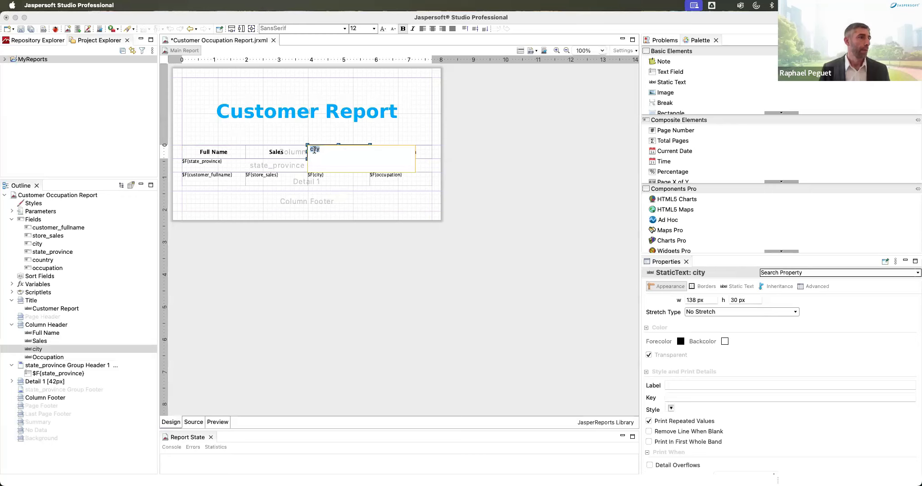
pyautogui.click(314, 149)
pyautogui.press('Left')
pyautogui.press('BackSpace')
pyautogui.write('C')
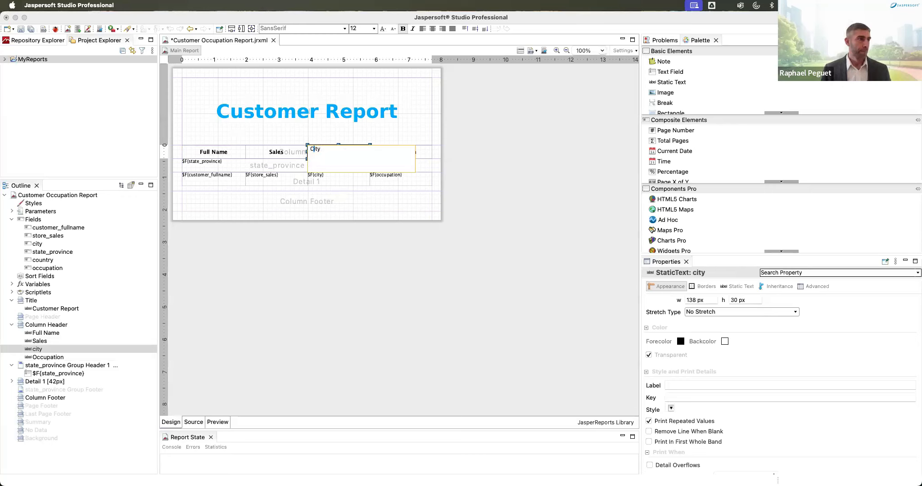
pyautogui.press('Return')
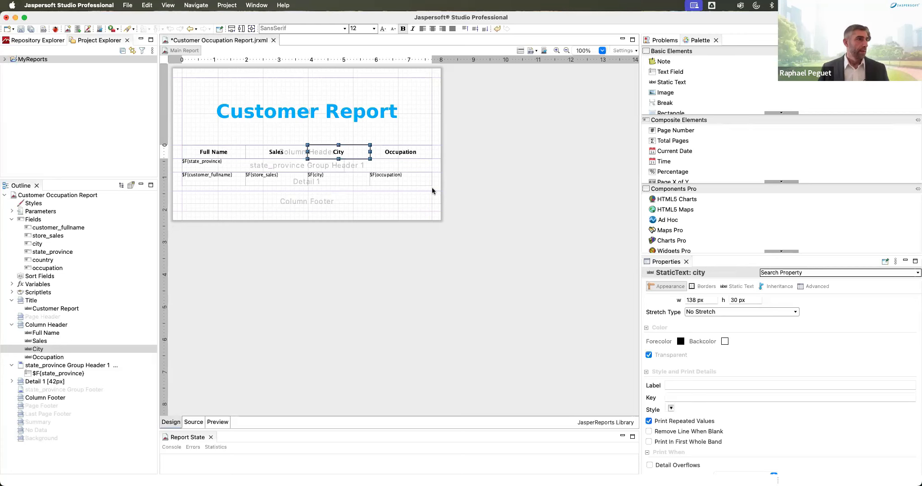
# Step: Select the five group and detail text fields and align their text to the vertical middle
pyautogui.moveTo(438, 185); pyautogui.dragTo(182, 163)
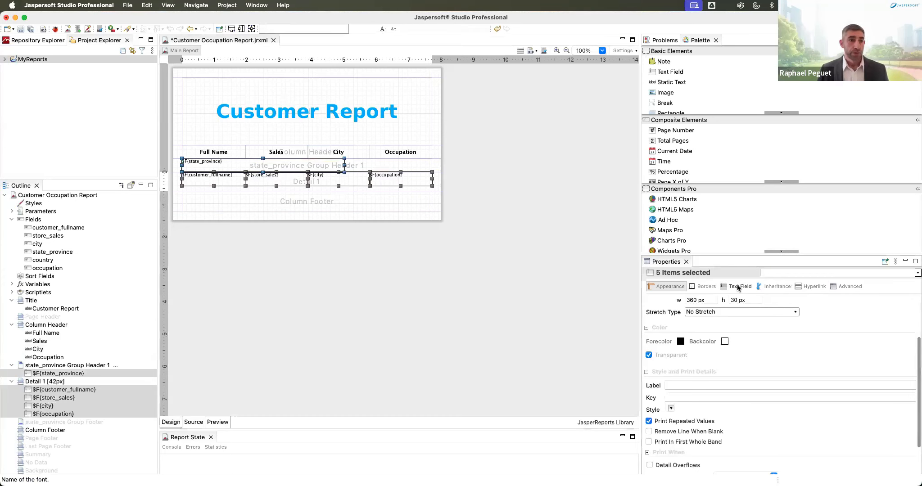
pyautogui.click(737, 285)
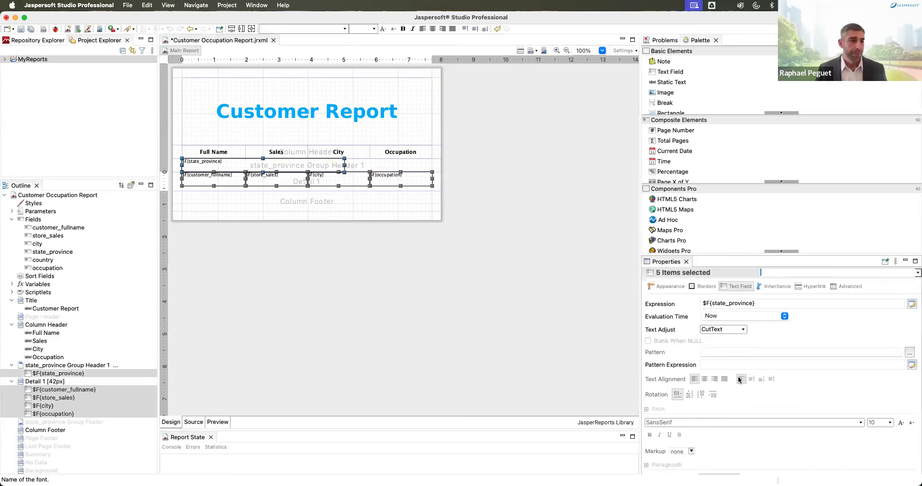
pyautogui.scroll(-1, 739, 380)
pyautogui.scroll(1, 738, 380)
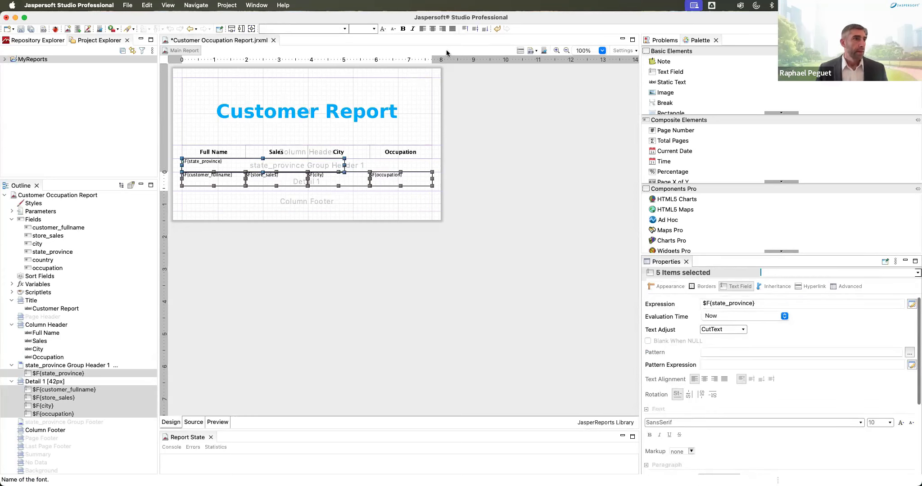
pyautogui.click(476, 29)
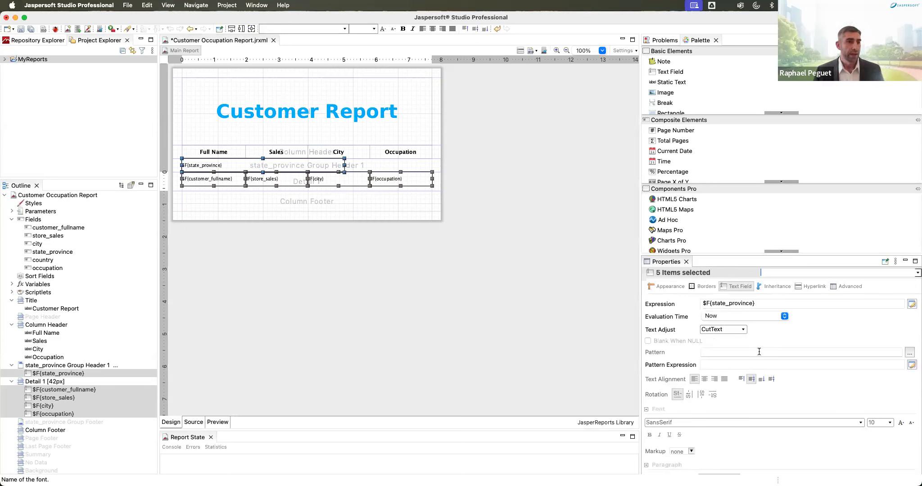
# Step: Give the selected text fields a left padding of 5 px on the Borders tab
pyautogui.click(700, 288)
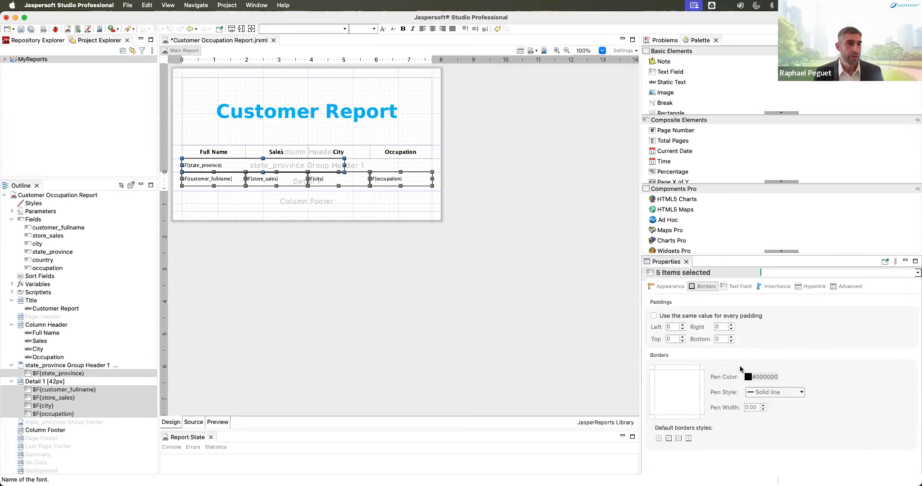
pyautogui.click(683, 325)
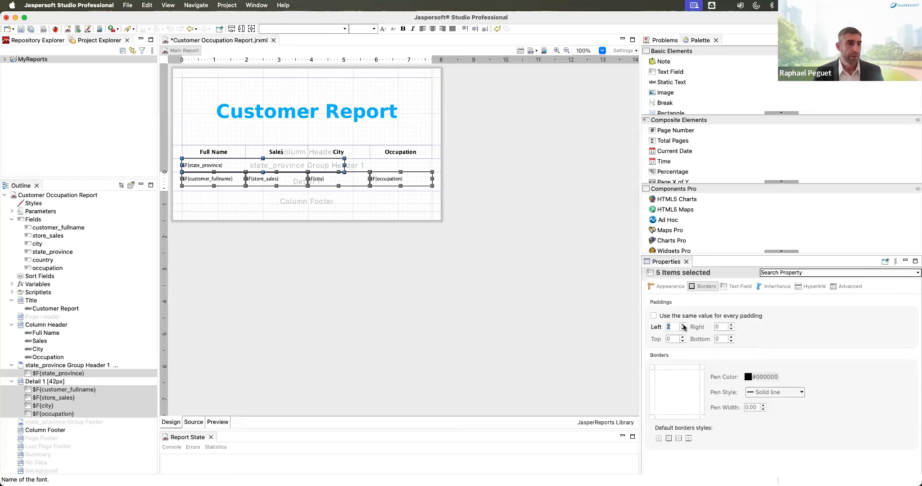
pyautogui.click(683, 325)
pyautogui.click(682, 325)
pyautogui.click(682, 325)
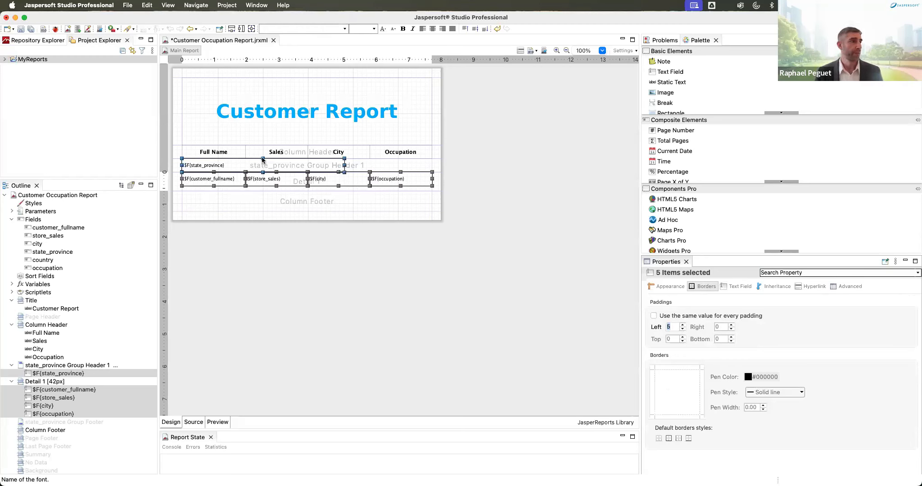
pyautogui.moveTo(448, 153); pyautogui.dragTo(355, 163)
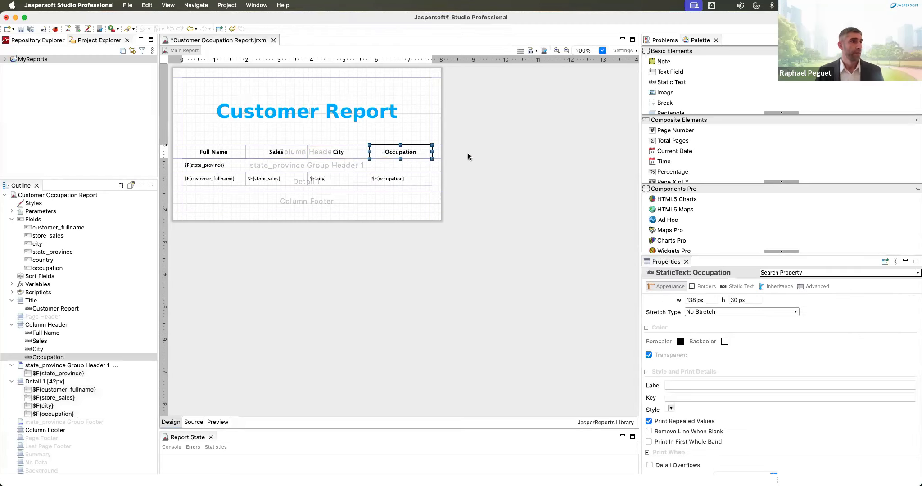
# Step: Move the four Detail text fields up to the top so Detail 1 fits at 20 px
pyautogui.click(468, 155)
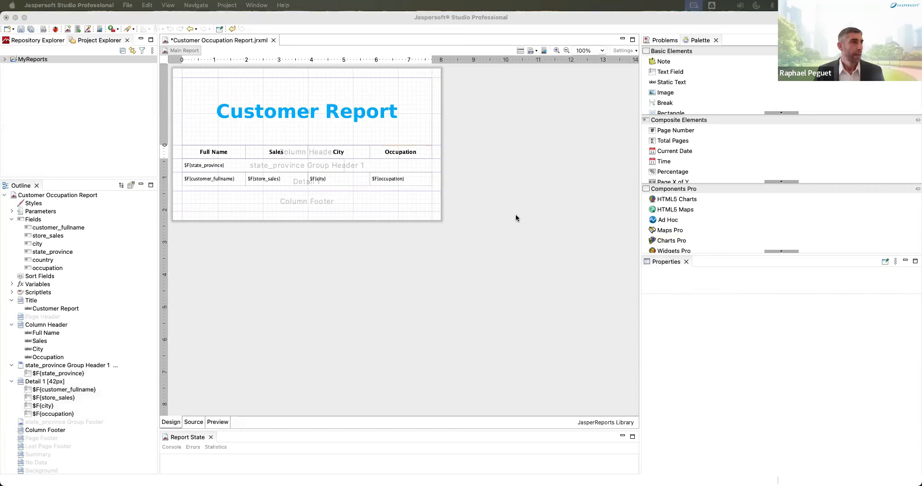
pyautogui.moveTo(448, 182); pyautogui.dragTo(242, 181)
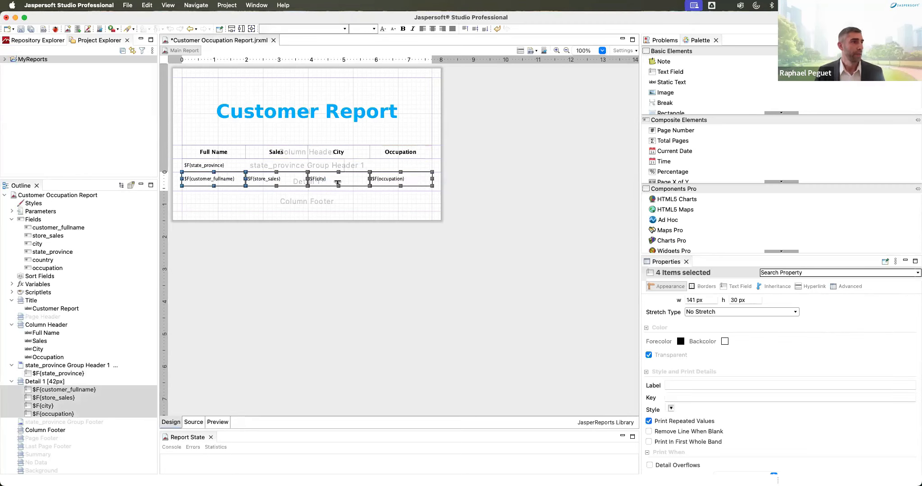
pyautogui.moveTo(338, 183); pyautogui.dragTo(358, 186)
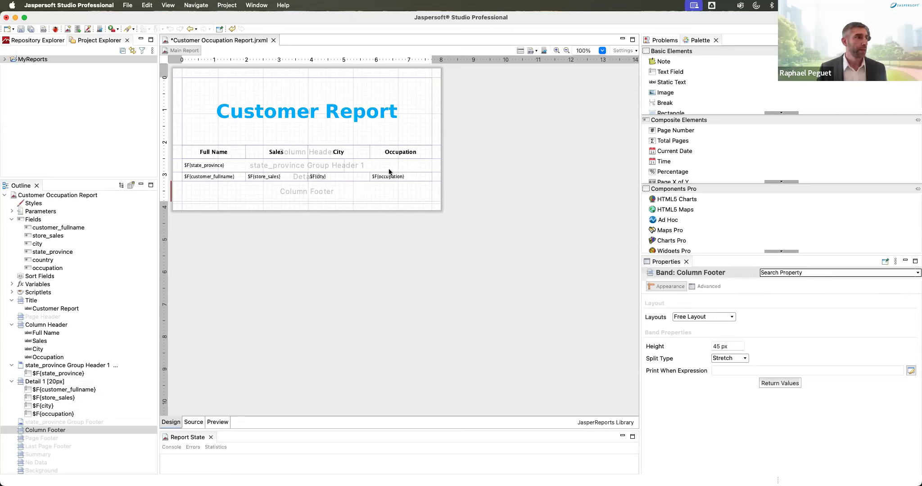
# Step: Drag a Frame from the Palette's basic elements into the state_province group header
pyautogui.click(328, 168)
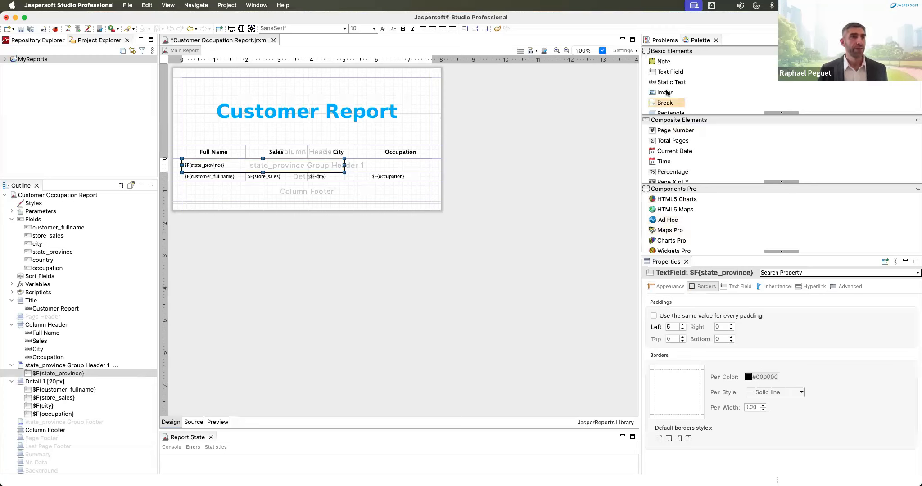
pyautogui.scroll(-3, 695, 104)
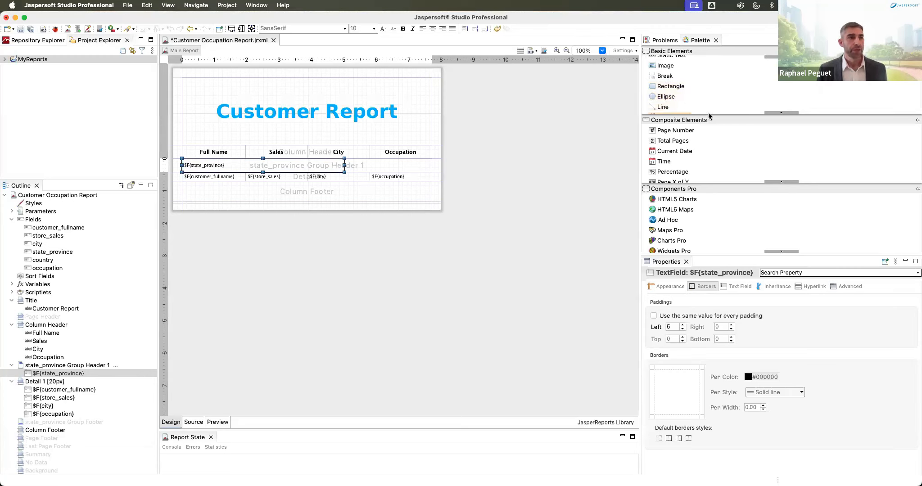
pyautogui.click(703, 51)
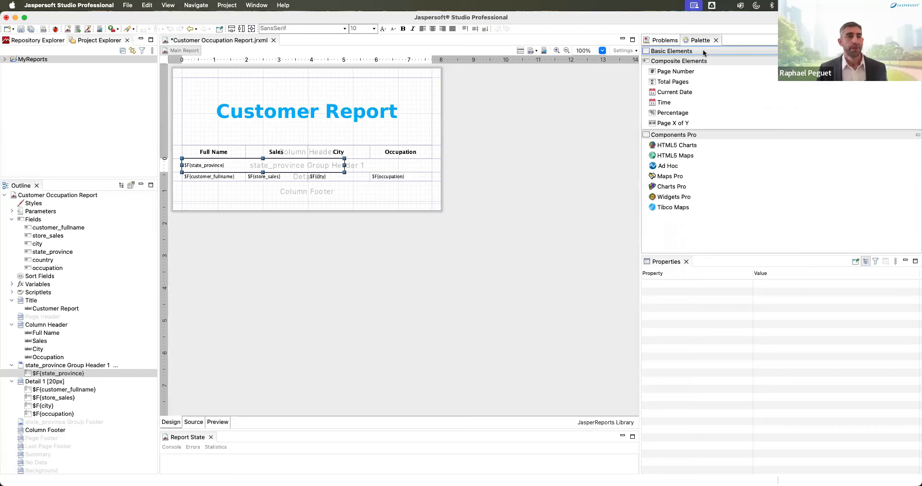
pyautogui.click(703, 51)
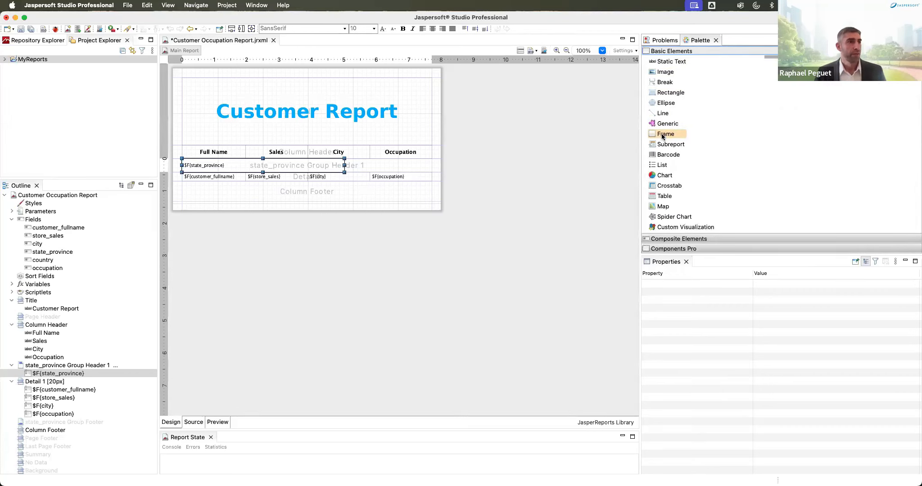
pyautogui.moveTo(662, 137); pyautogui.dragTo(359, 170)
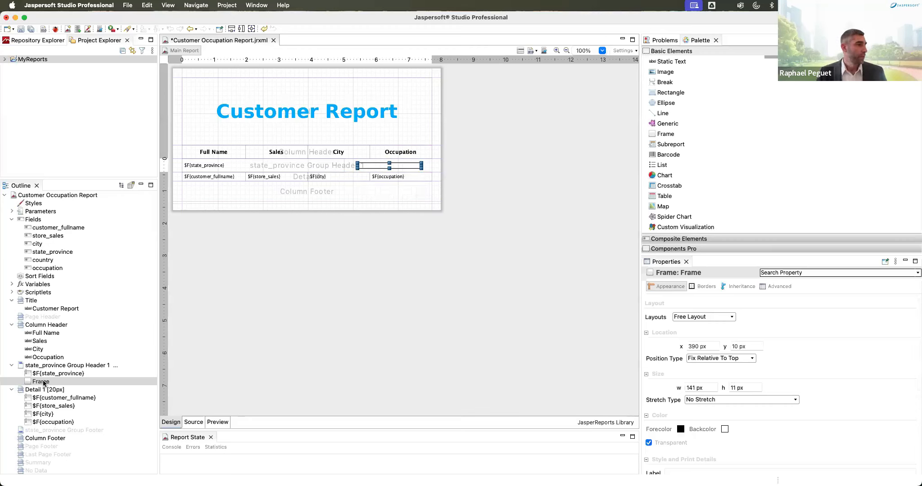
# Step: Size the frame to fill the band with Fit Both and nest $F{state_province} inside it
pyautogui.moveTo(43, 382); pyautogui.dragTo(44, 370)
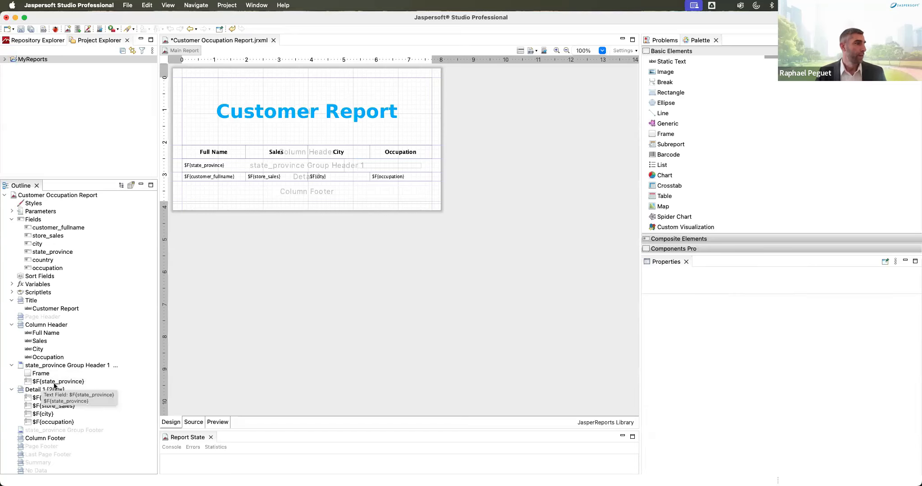
pyautogui.rightClick(388, 164)
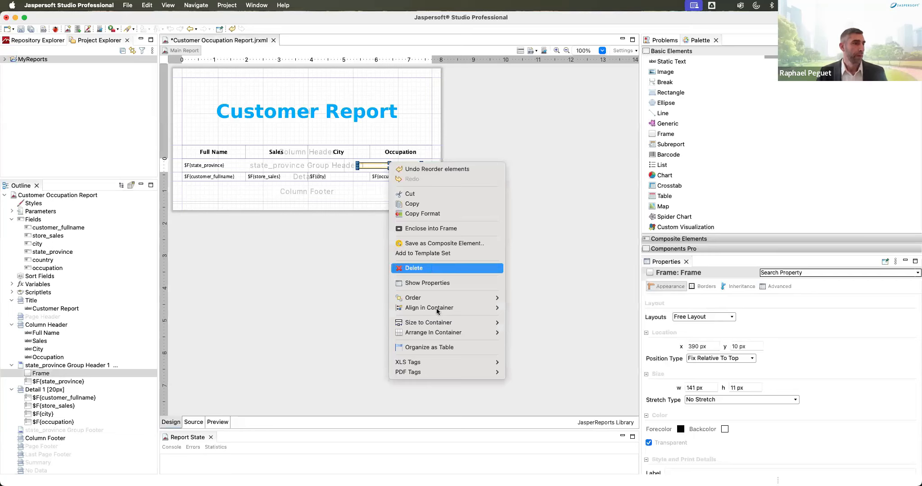
pyautogui.moveTo(478, 325)
pyautogui.click(531, 342)
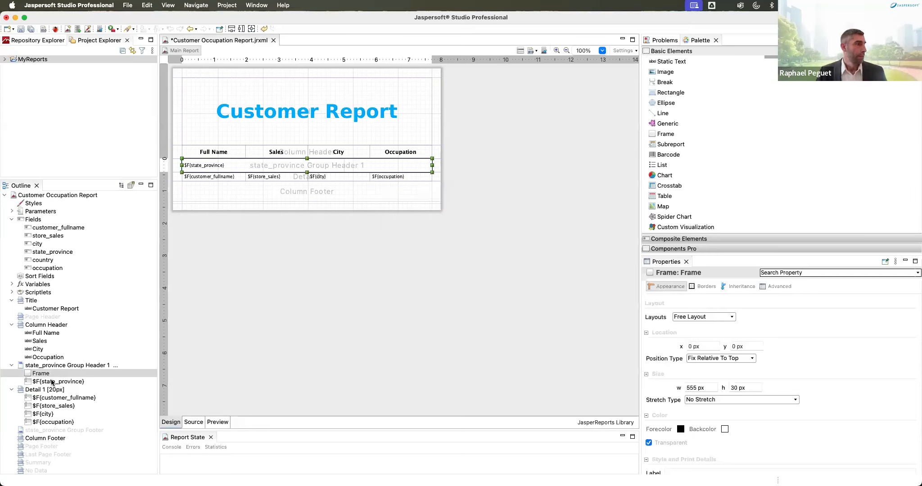
pyautogui.moveTo(51, 382); pyautogui.dragTo(25, 374)
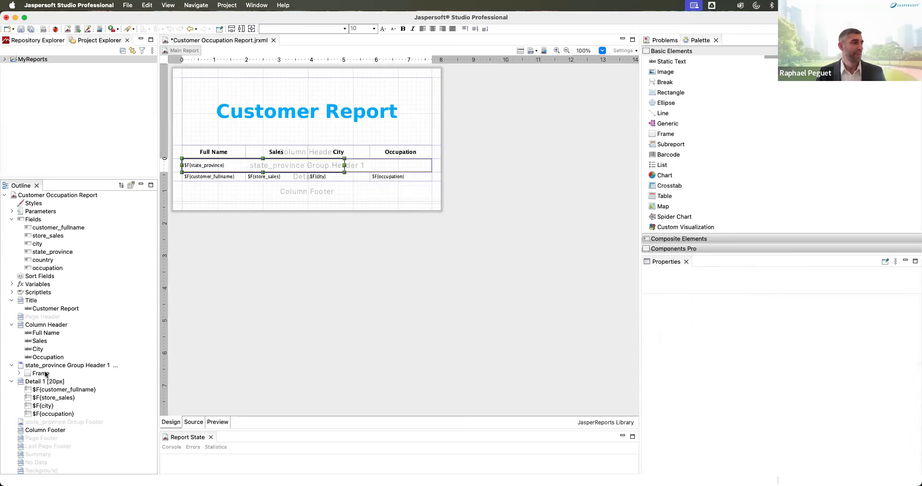
pyautogui.click(19, 373)
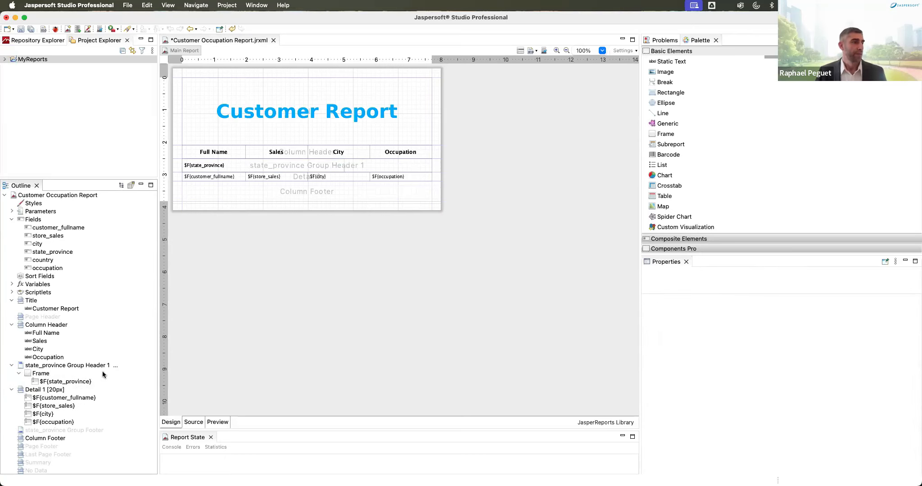
# Step: Give the state_province header frame an opaque #00AAFF background by unchecking Transparent
pyautogui.click(41, 373)
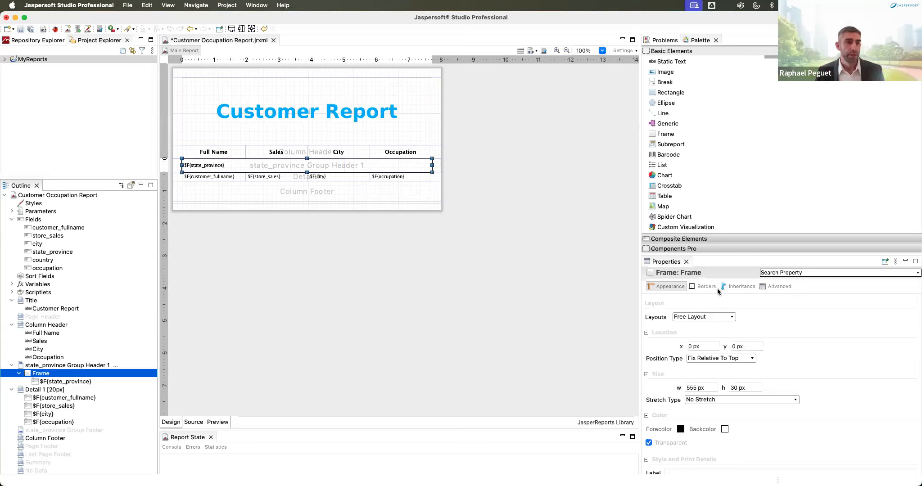
pyautogui.click(681, 430)
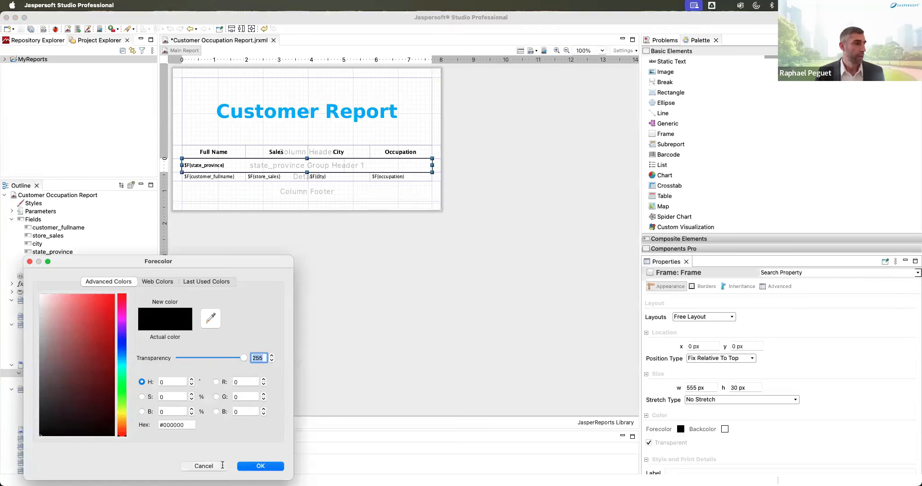
pyautogui.click(222, 465)
pyautogui.click(725, 429)
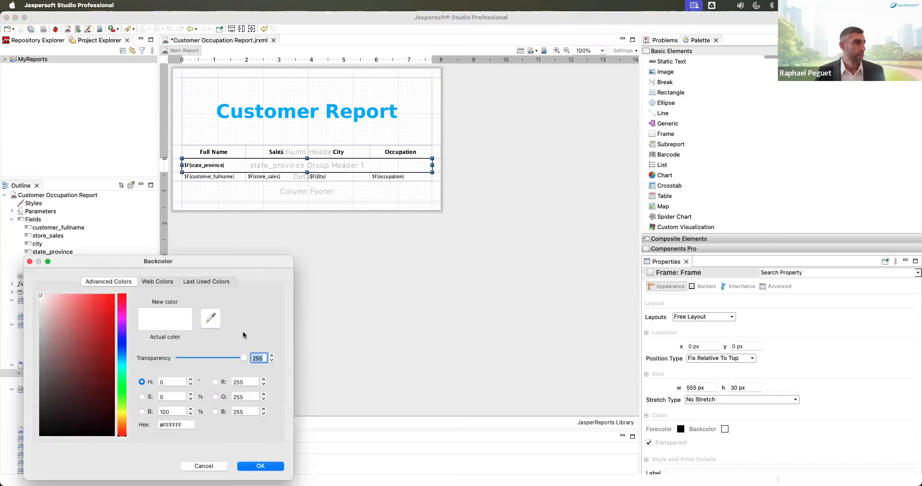
pyautogui.click(176, 425)
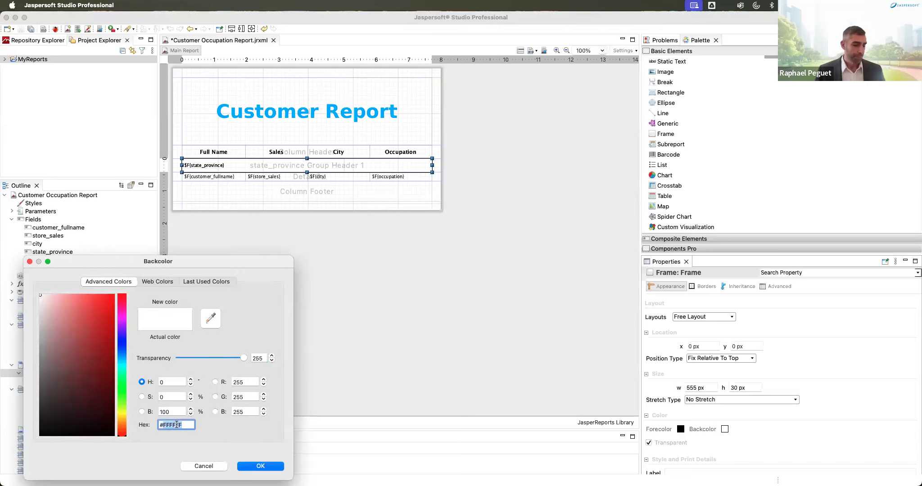
pyautogui.write('#00AAFF')
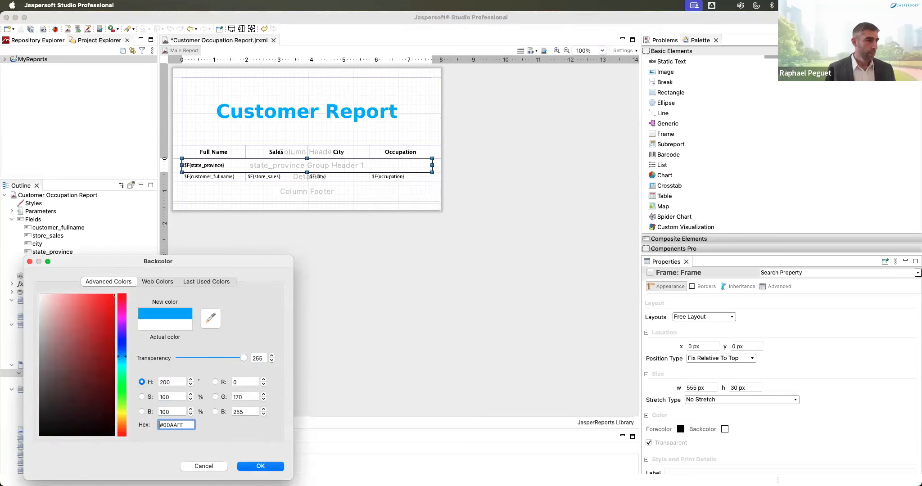
pyautogui.click(273, 469)
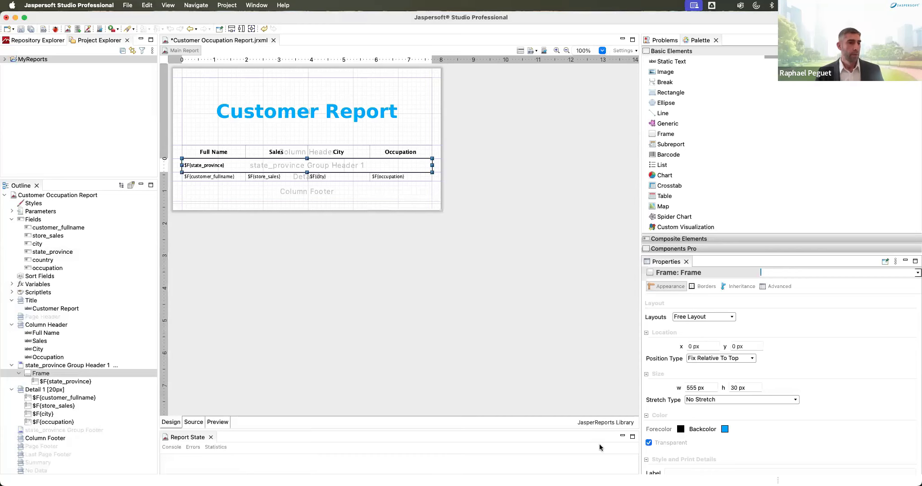
pyautogui.click(649, 443)
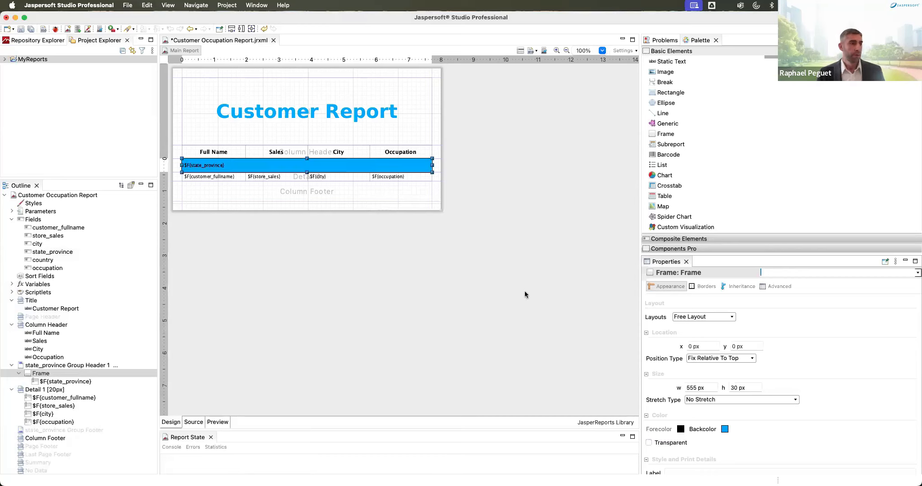
# Step: Make the $F{state_province} text near-white and bold, then preview the report
pyautogui.click(216, 165)
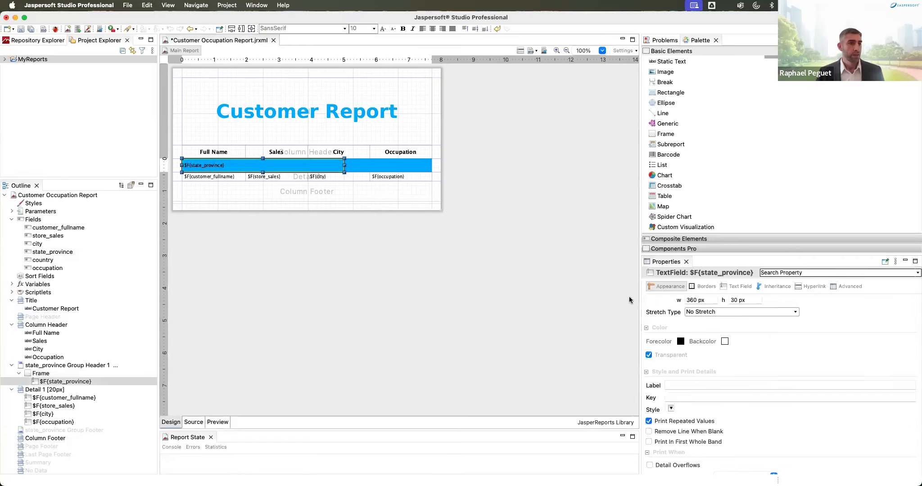
pyautogui.click(739, 286)
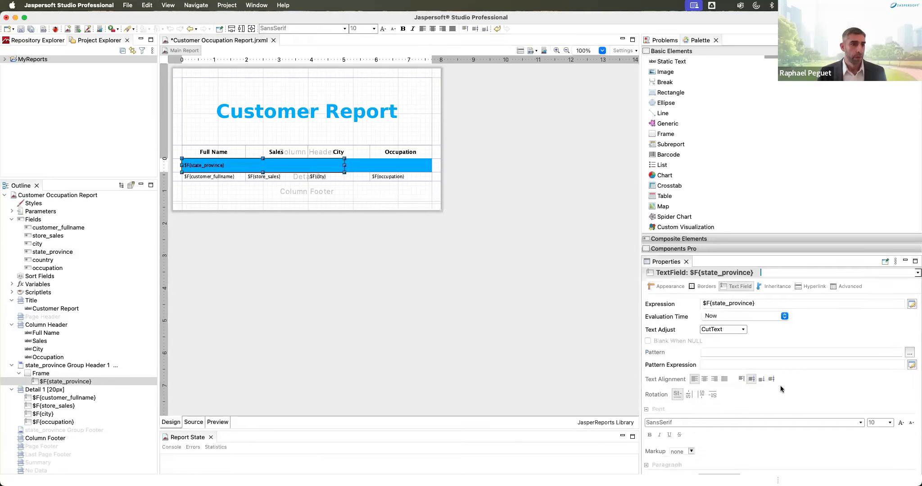
pyautogui.scroll(-5, 780, 385)
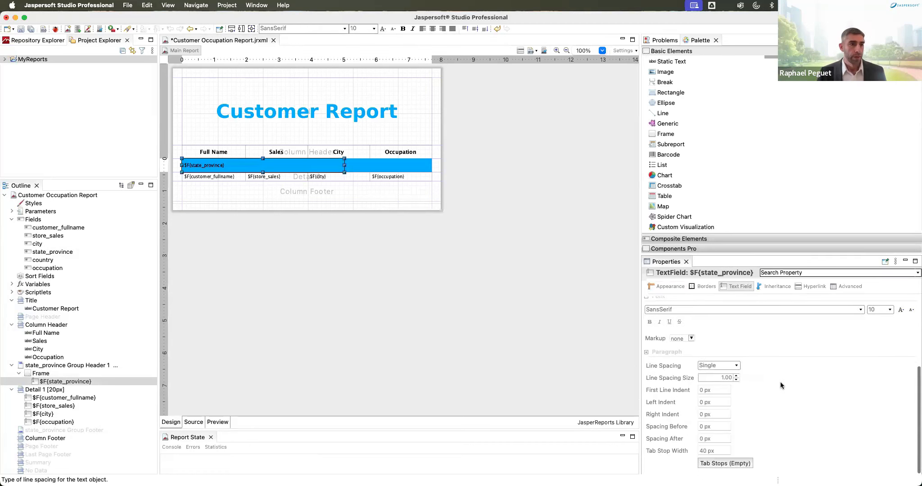
pyautogui.scroll(5, 780, 382)
pyautogui.scroll(-5, 733, 422)
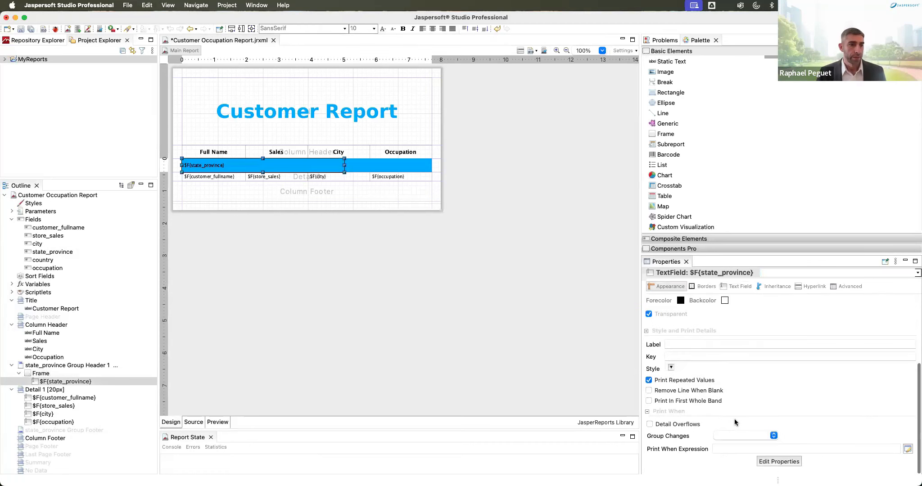
pyautogui.scroll(5, 733, 422)
pyautogui.click(681, 404)
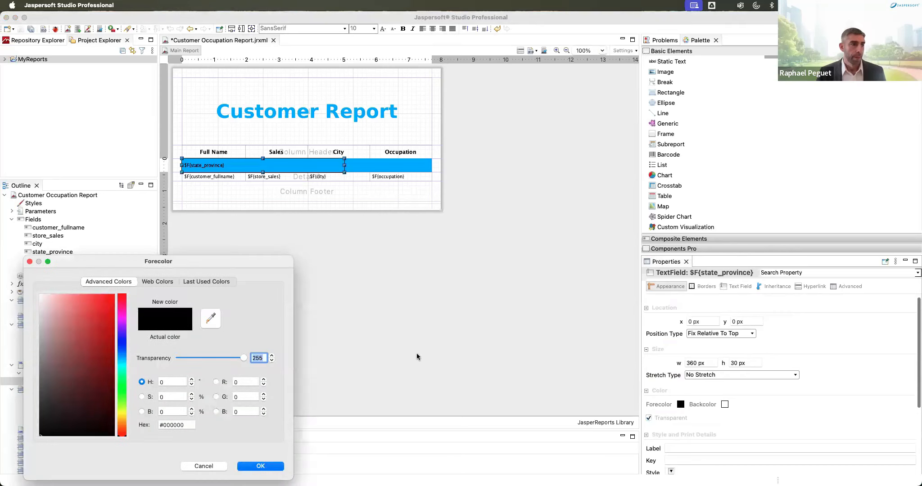
pyautogui.moveTo(42, 297); pyautogui.dragTo(30, 288)
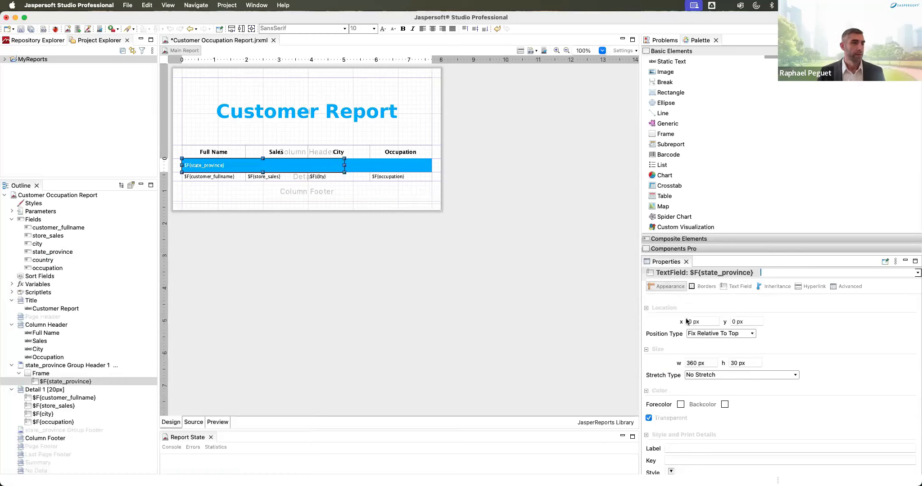
pyautogui.click(403, 28)
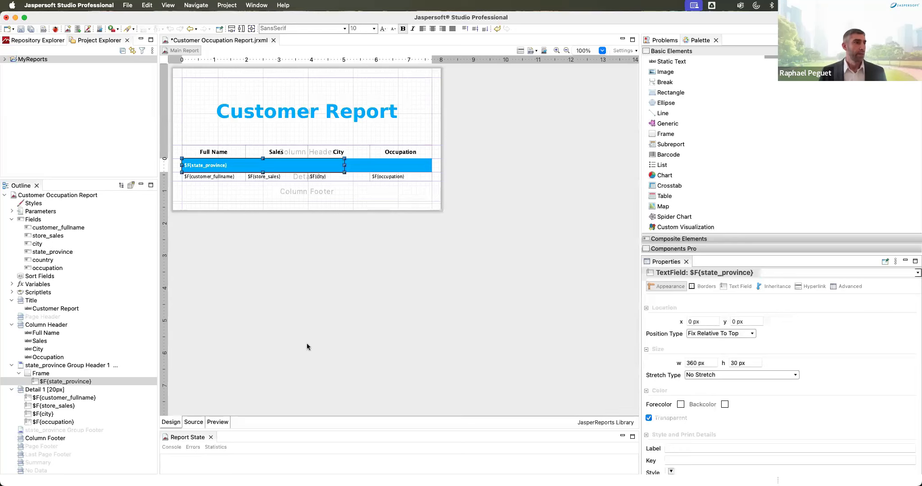
pyautogui.click(218, 423)
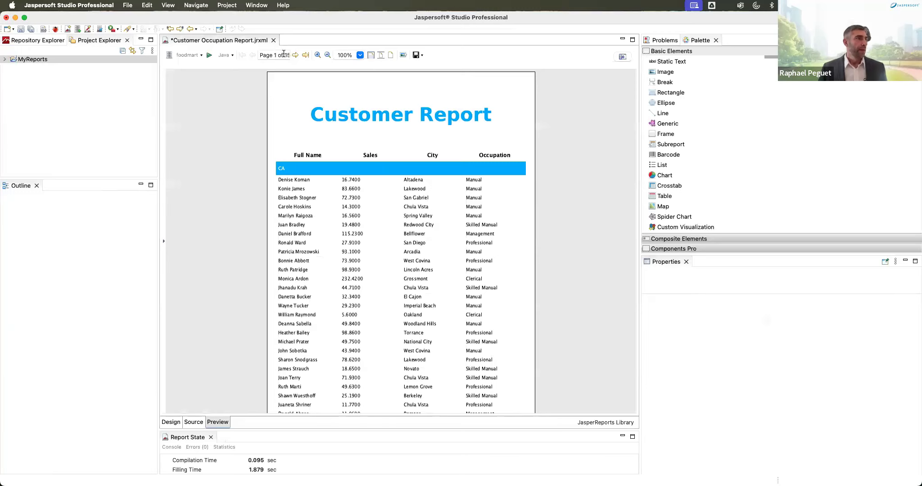
# Step: Page through the preview to its last of 156 pages, then return to Design
pyautogui.moveTo(284, 55); pyautogui.dragTo(299, 54)
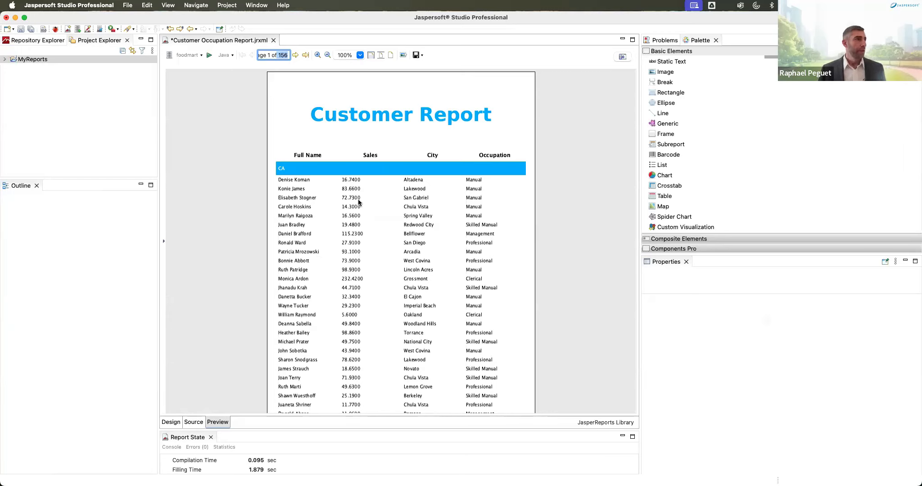
pyautogui.click(294, 55)
pyautogui.click(294, 55)
pyautogui.click(295, 55)
pyautogui.click(294, 54)
pyautogui.click(294, 55)
pyautogui.click(294, 55)
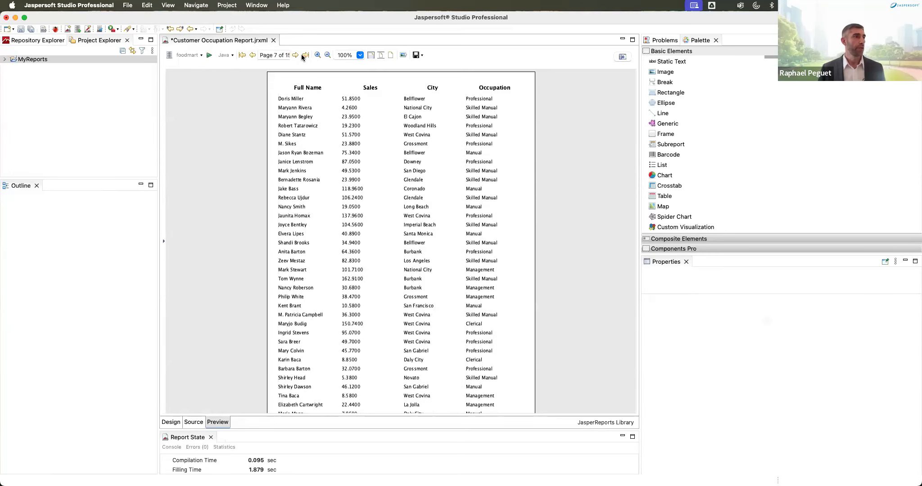
pyautogui.click(303, 55)
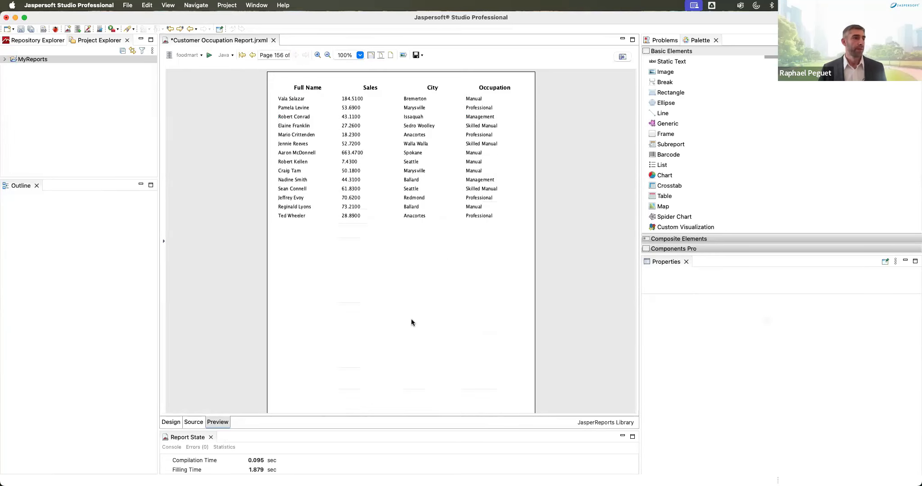
pyautogui.scroll(-3, 413, 312)
pyautogui.scroll(3, 413, 312)
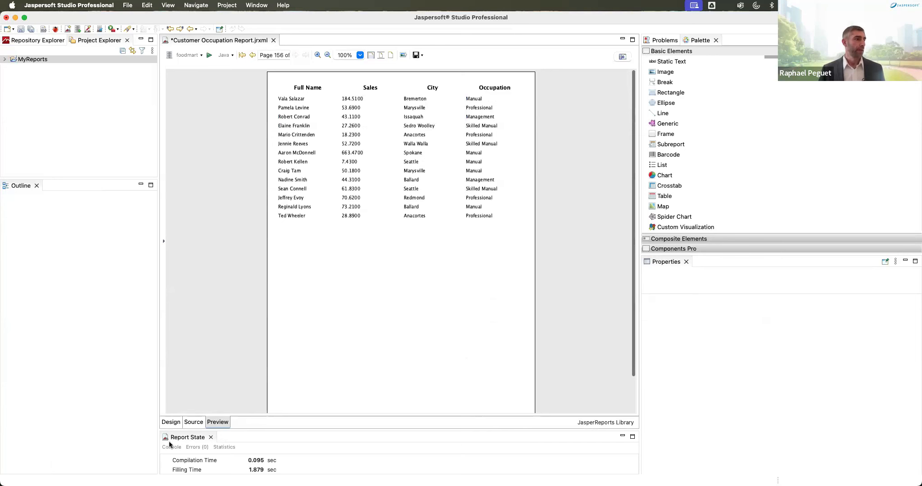
pyautogui.click(171, 421)
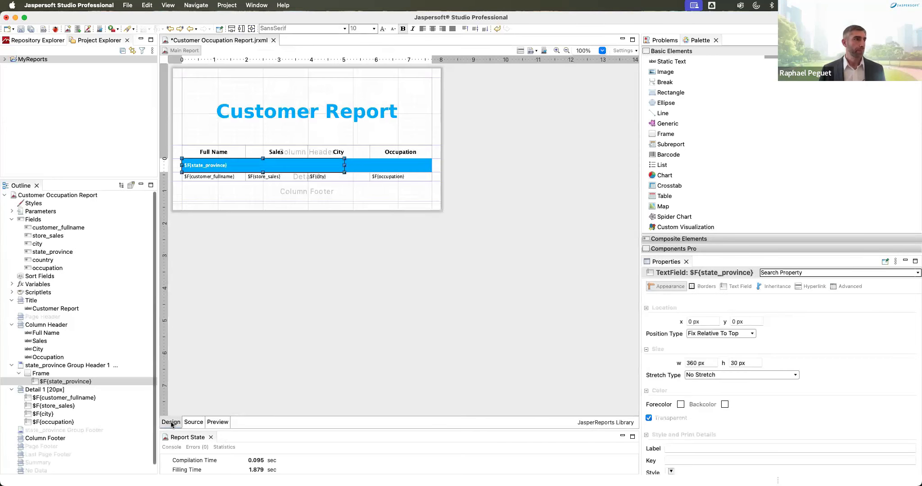
# Step: Apply the first Currency format pattern to the $F{store_sales} field
pyautogui.click(275, 175)
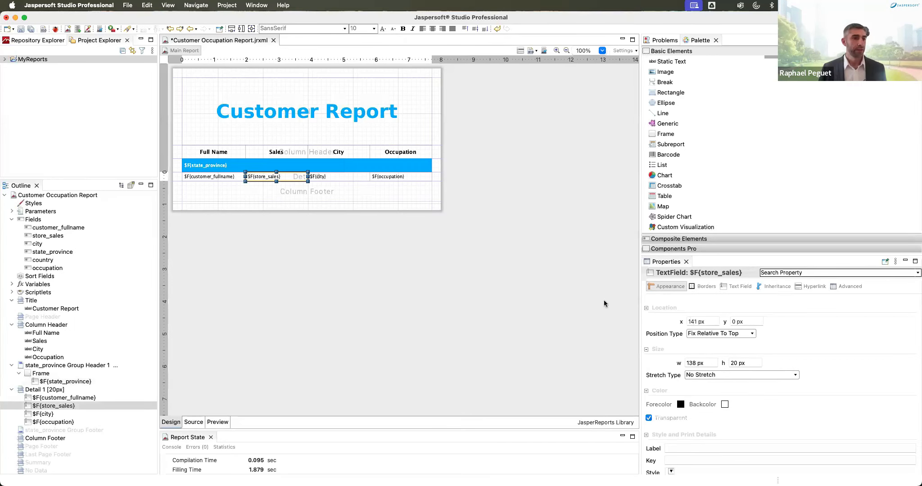
pyautogui.click(744, 287)
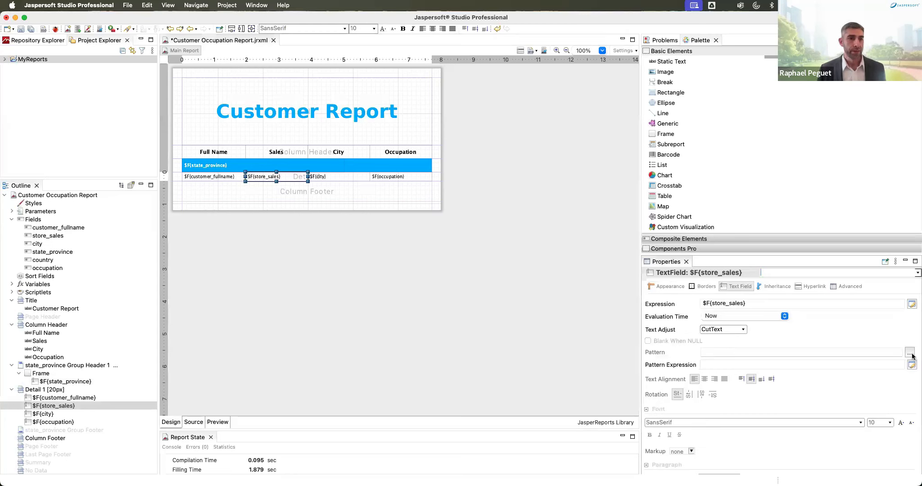
pyautogui.click(909, 353)
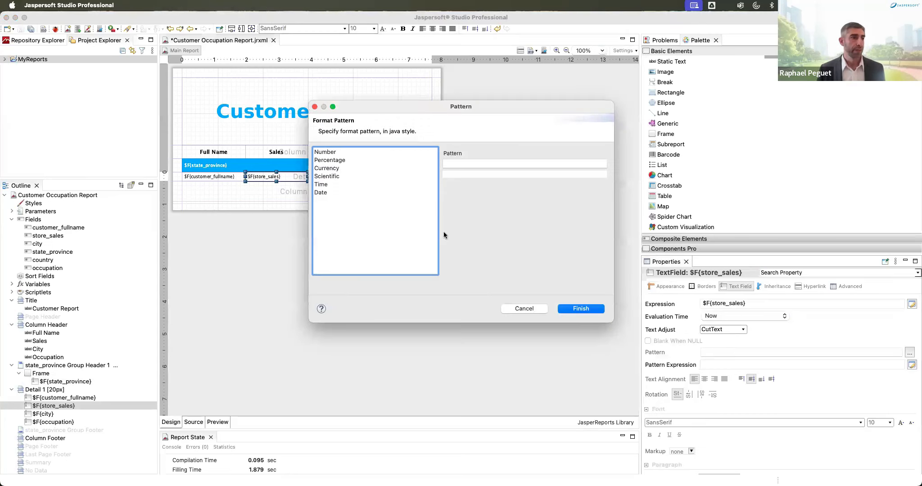
pyautogui.click(348, 167)
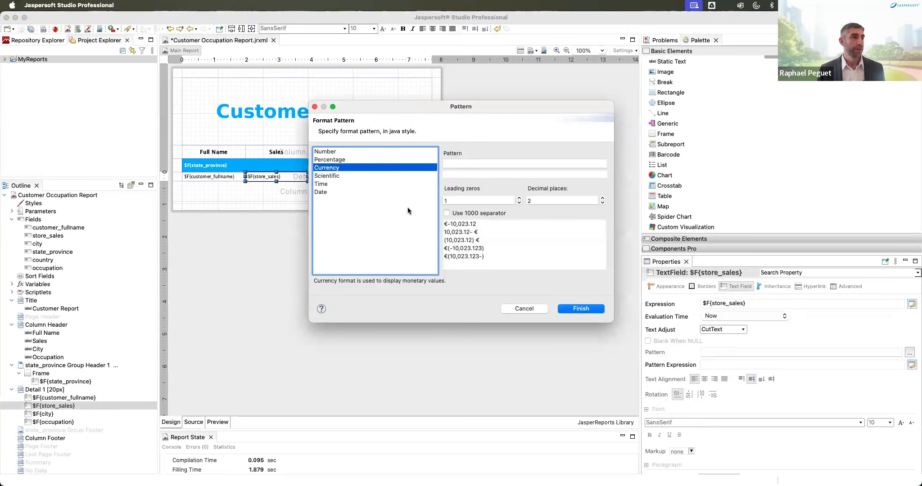
pyautogui.click(454, 225)
# Step: Replace both ¤ symbols with $ to get $#,##0.##;$-#,##0.##
pyautogui.click(446, 163)
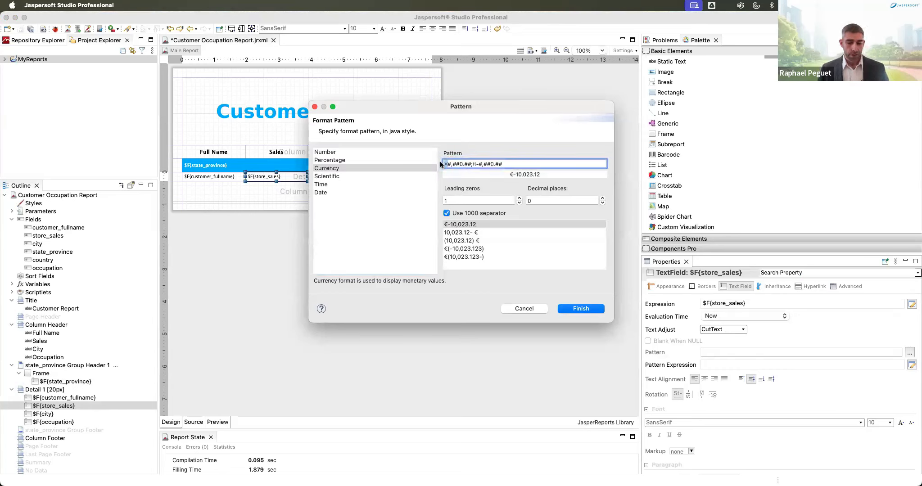
pyautogui.press('BackSpace')
pyautogui.write('$')
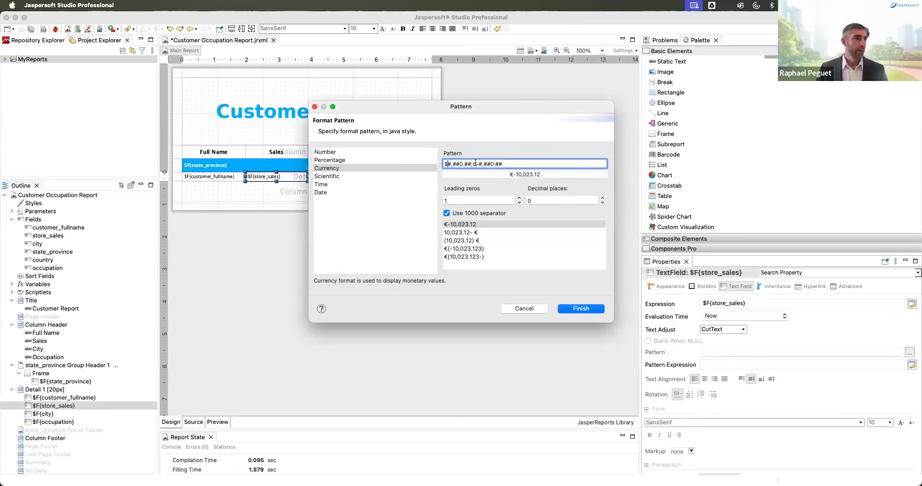
pyautogui.click(475, 163)
pyautogui.press('BackSpace')
pyautogui.write('$')
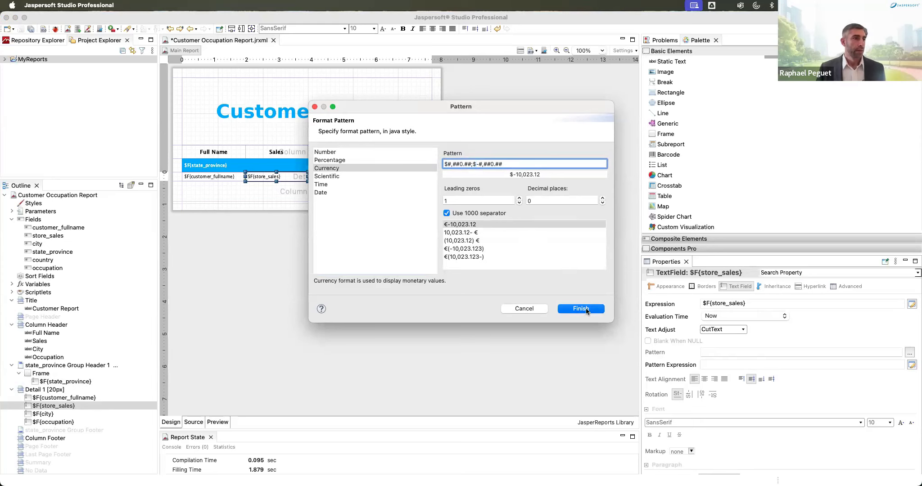
pyautogui.click(586, 311)
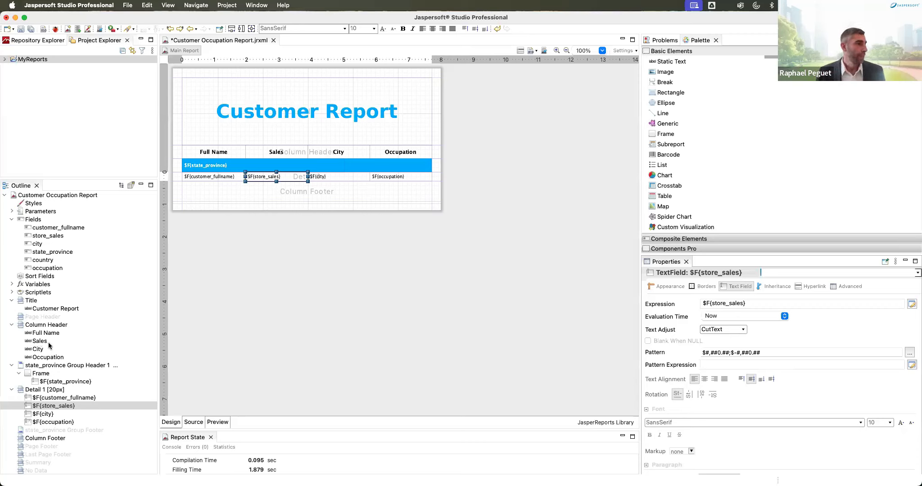
# Step: Create a new dataset named Chart using the foodmart data adapter
pyautogui.rightClick(46, 195)
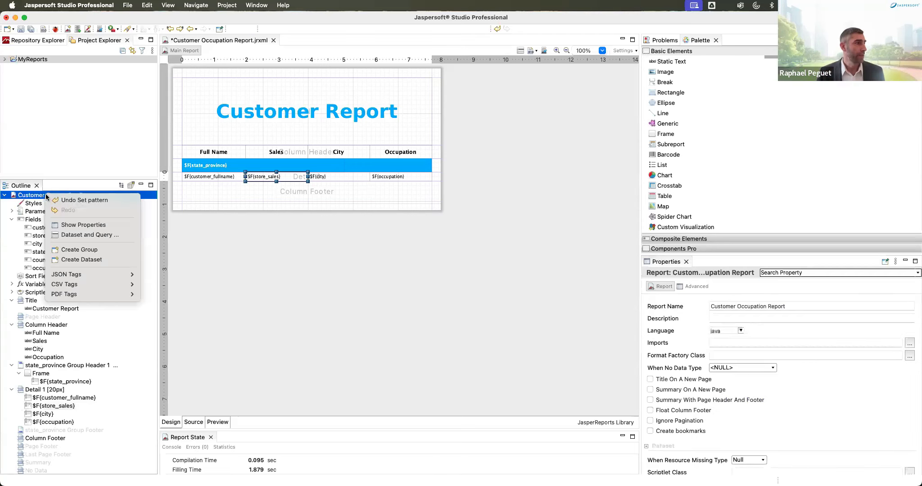
pyautogui.click(67, 259)
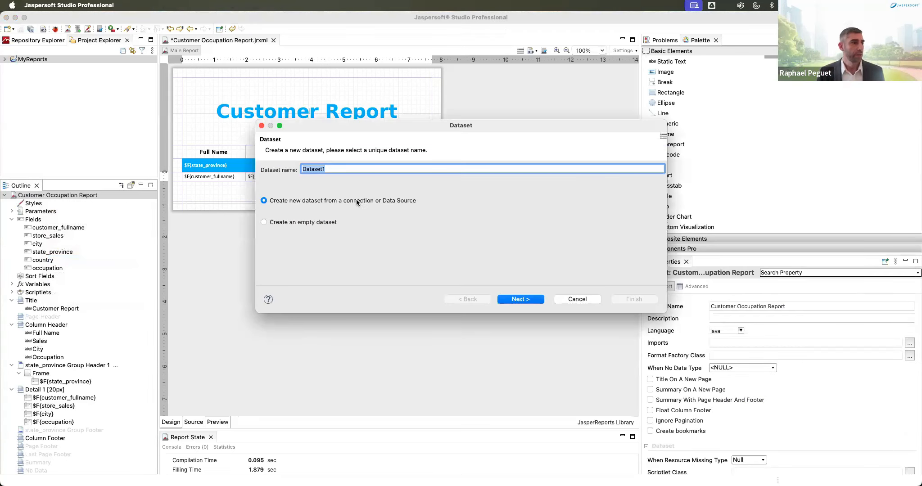
pyautogui.write('Chart')
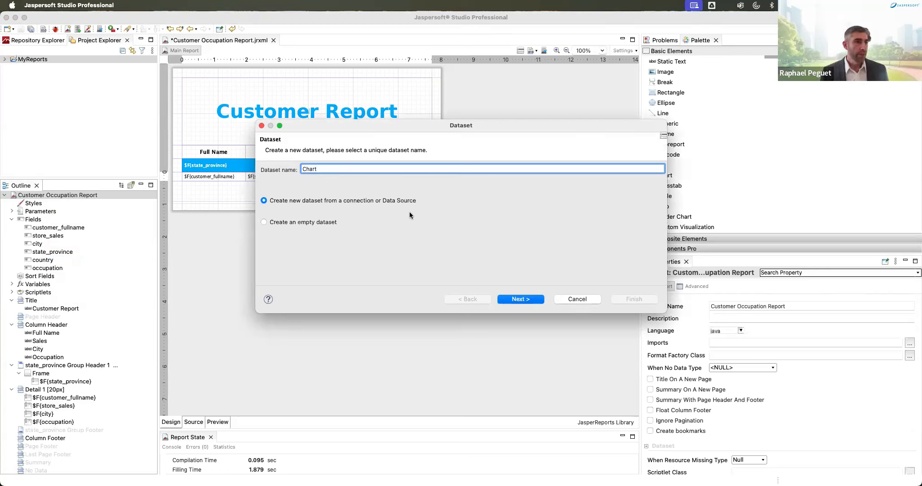
pyautogui.click(525, 299)
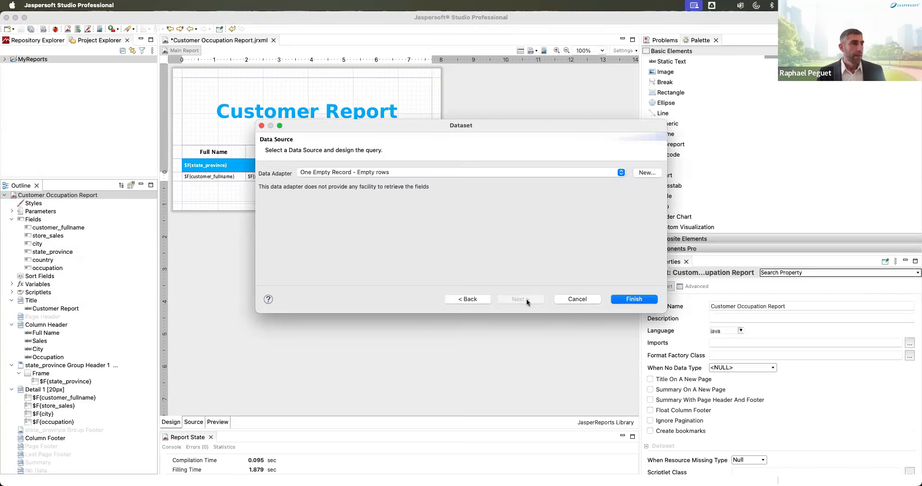
pyautogui.click(411, 172)
pyautogui.click(373, 141)
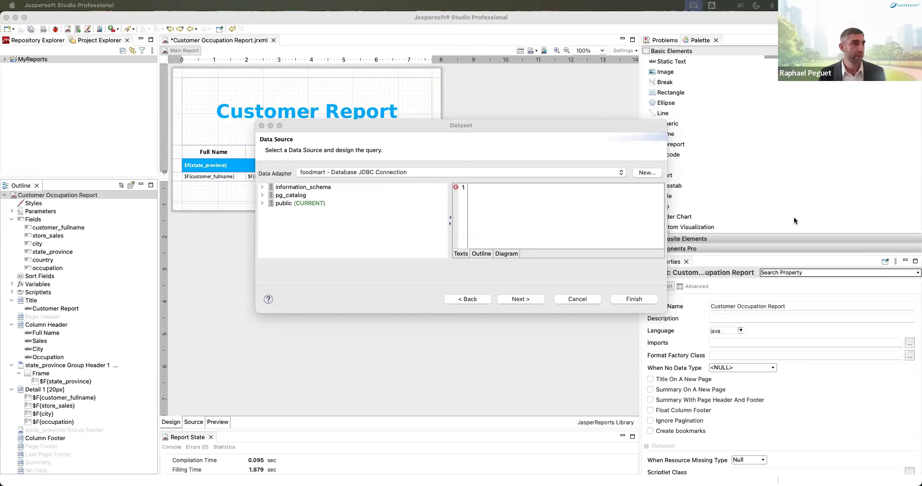
# Step: Paste the customer-count-by-occupation query and add all three fields to the Chart dataset
pyautogui.click(484, 190)
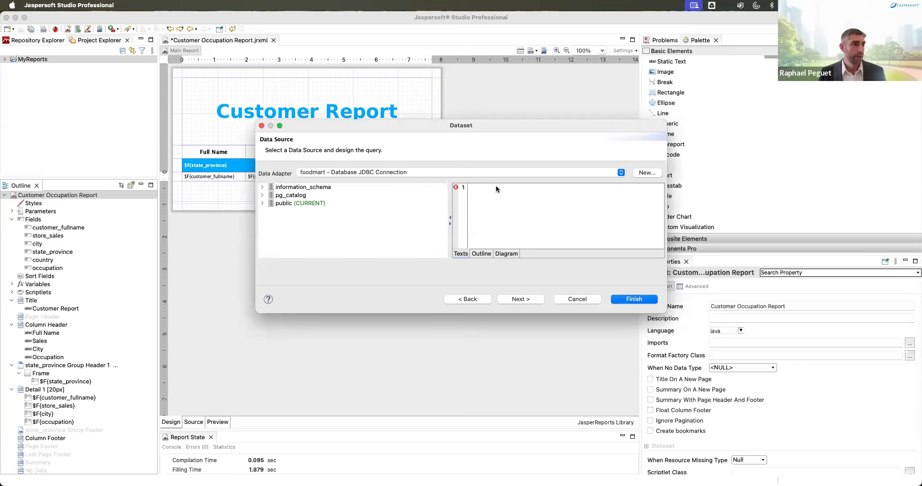
pyautogui.press('super+v')
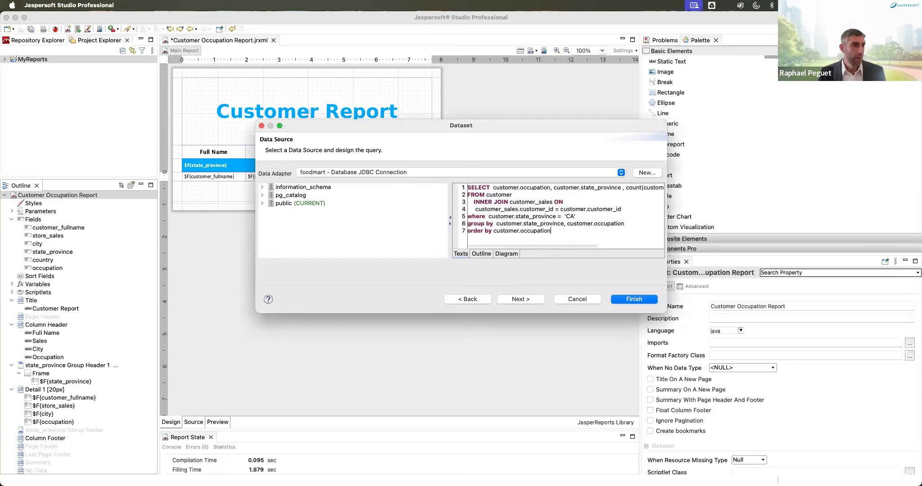
pyautogui.moveTo(666, 311); pyautogui.dragTo(794, 406)
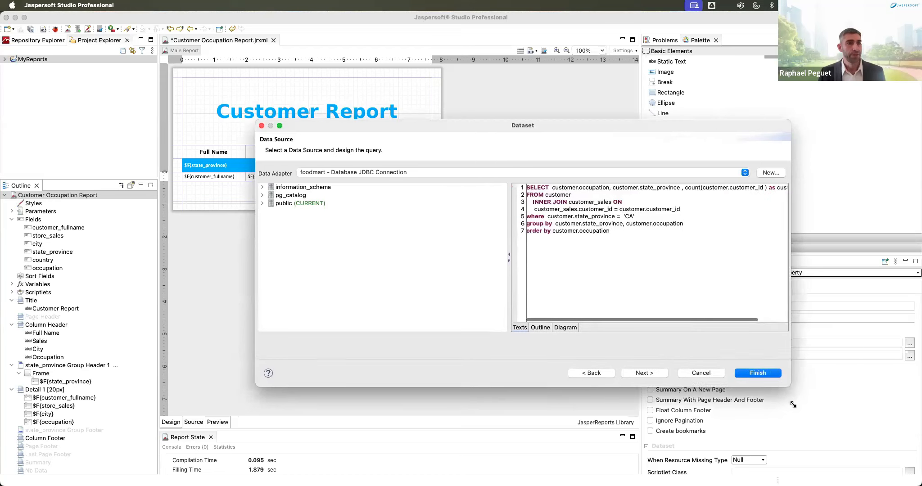
pyautogui.moveTo(511, 248); pyautogui.dragTo(399, 250)
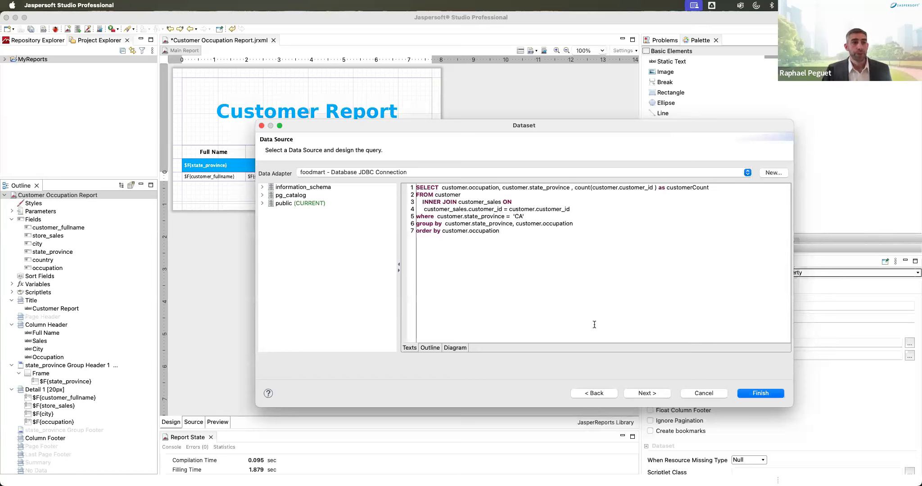
pyautogui.click(639, 394)
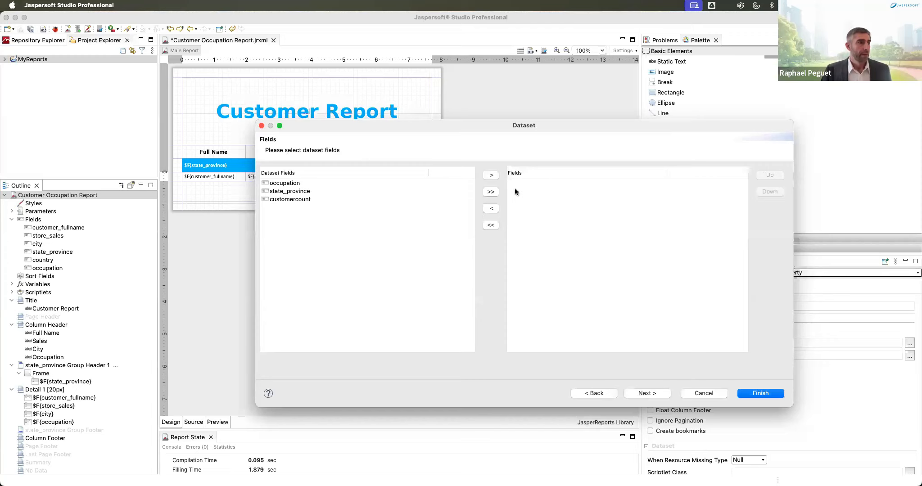
pyautogui.click(490, 191)
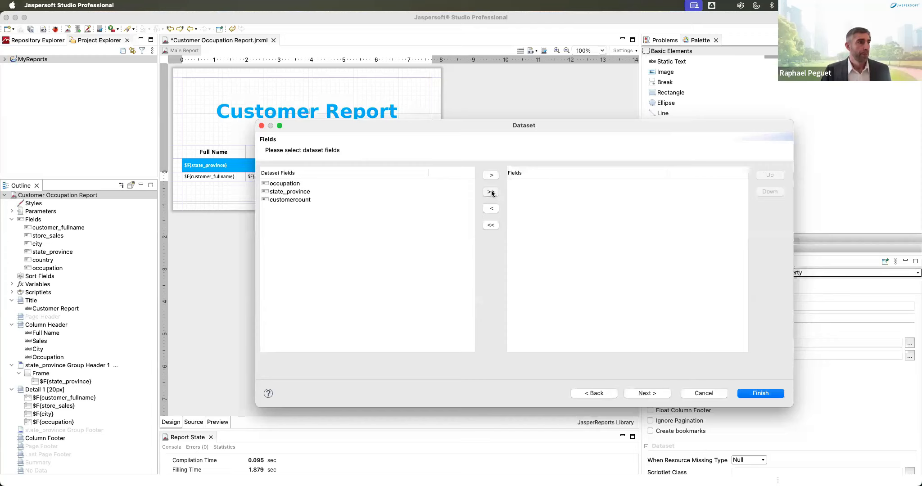
pyautogui.click(647, 394)
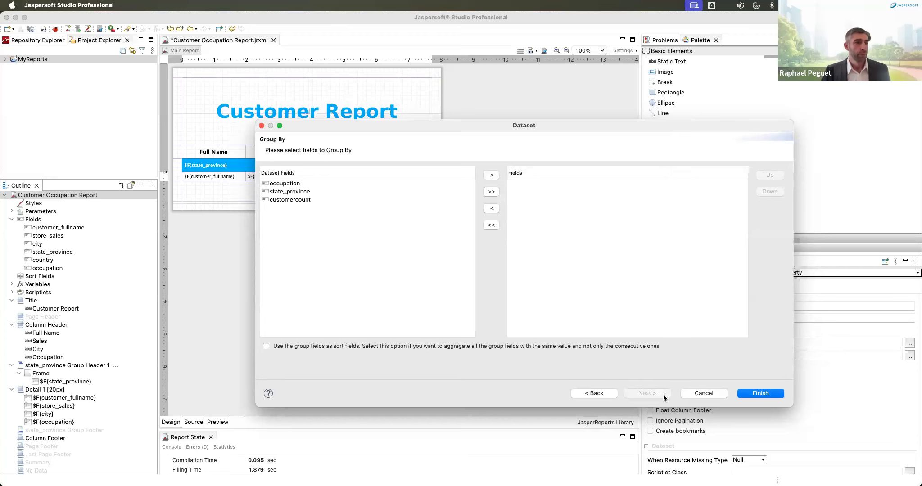
pyautogui.click(760, 393)
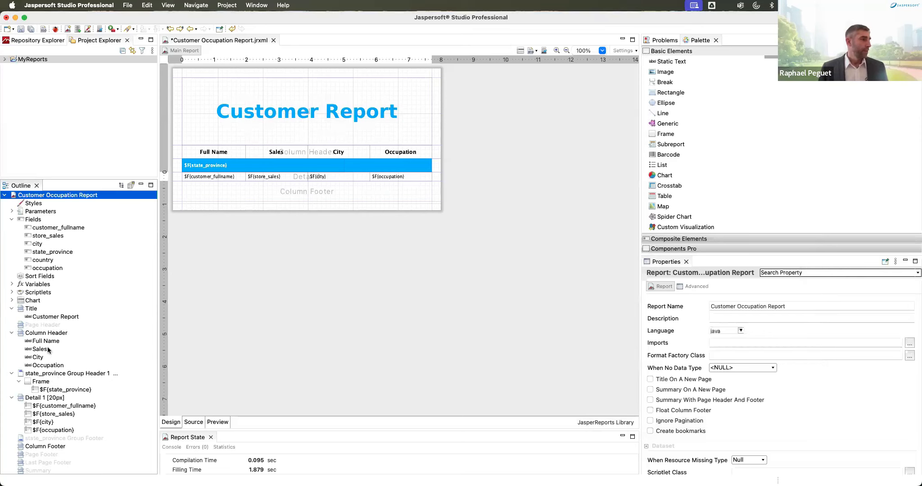
# Step: Open the Chart dataset's query dialog and show its parameters
pyautogui.rightClick(35, 300)
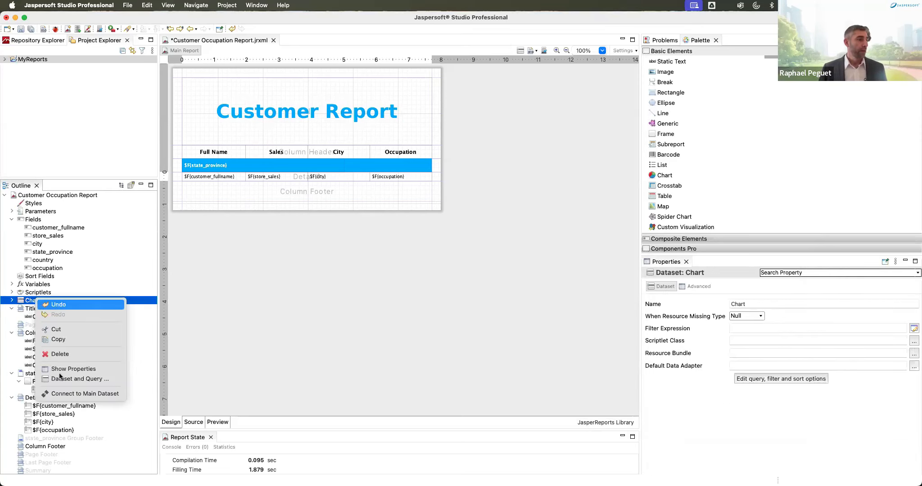
pyautogui.click(71, 380)
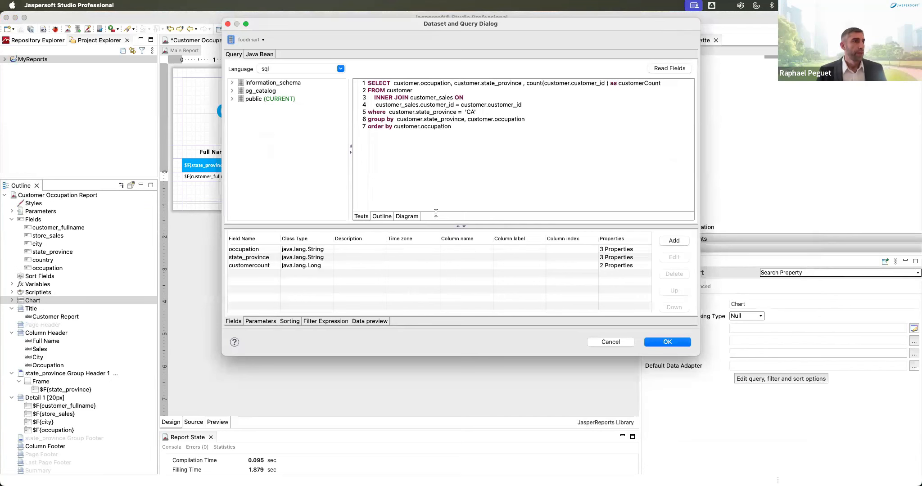
pyautogui.moveTo(400, 27); pyautogui.dragTo(398, 48)
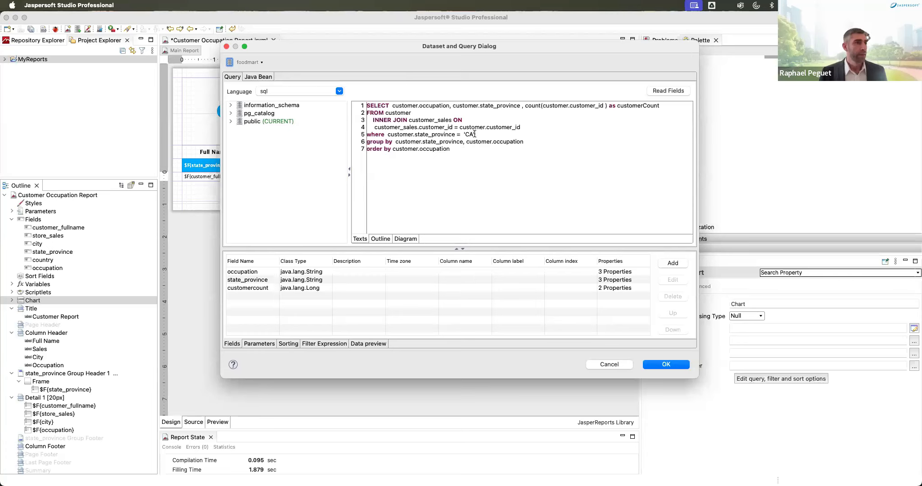
pyautogui.moveTo(476, 135); pyautogui.dragTo(462, 135)
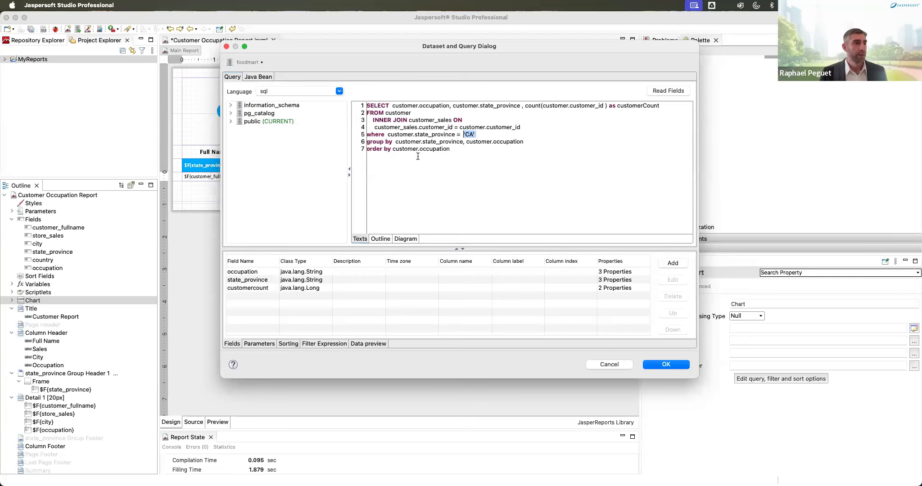
pyautogui.click(258, 344)
pyautogui.scroll(-5, 513, 324)
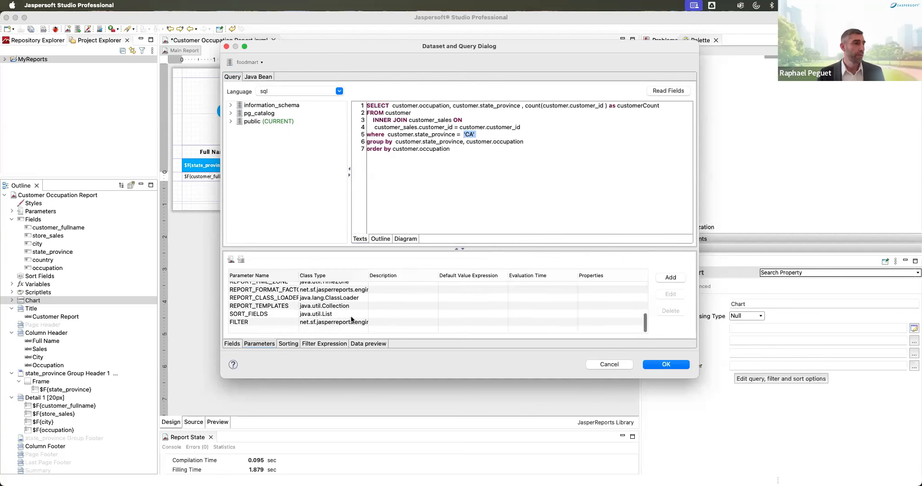
# Step: Add a parameter named State with default value "CA"
pyautogui.click(674, 278)
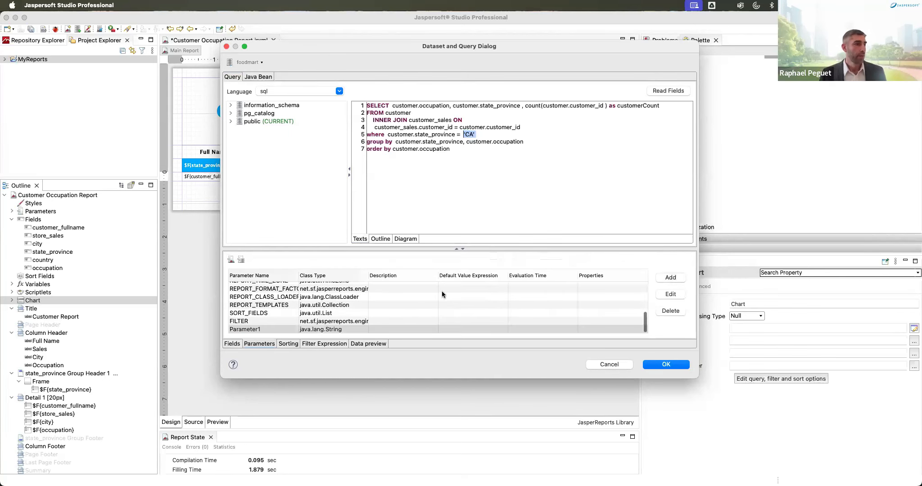
pyautogui.doubleClick(281, 329)
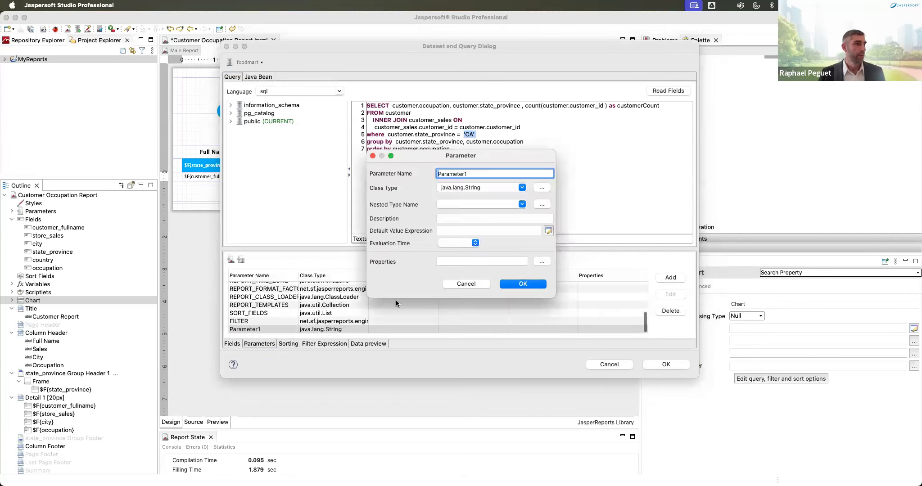
pyautogui.doubleClick(463, 174)
pyautogui.write('State')
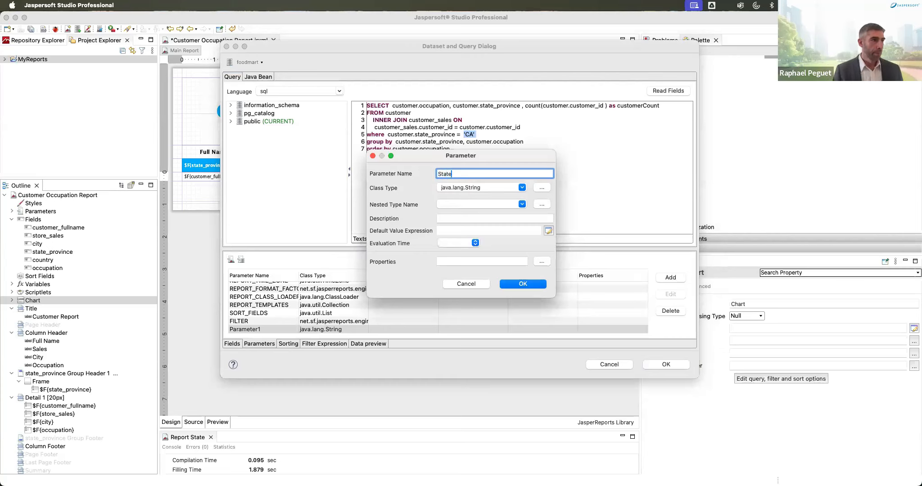
pyautogui.click(485, 231)
pyautogui.write('"')
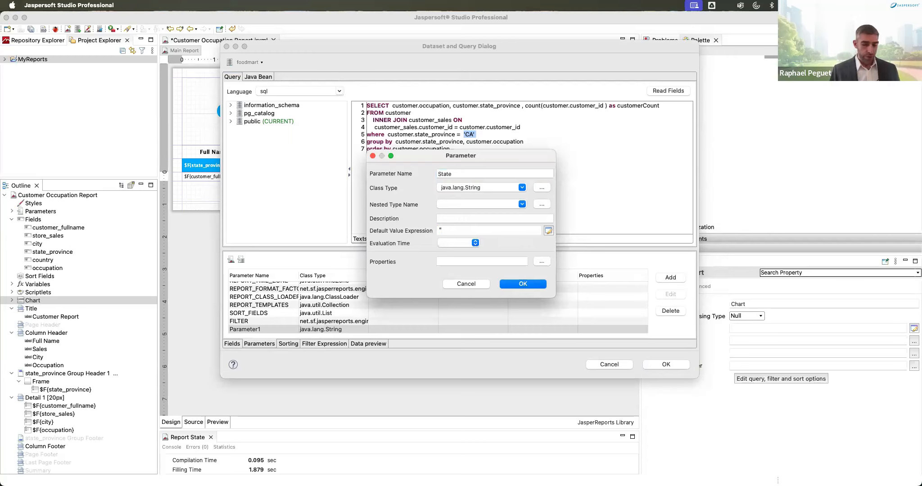
pyautogui.write('C')
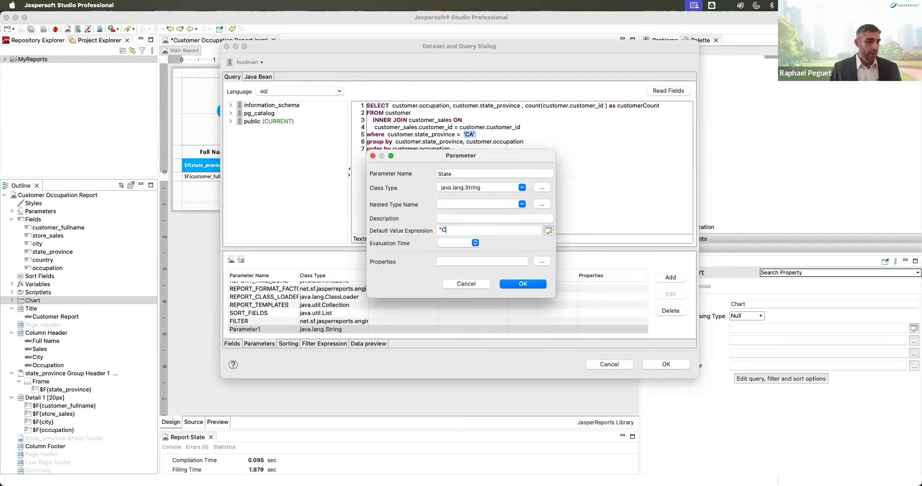
pyautogui.write('A"')
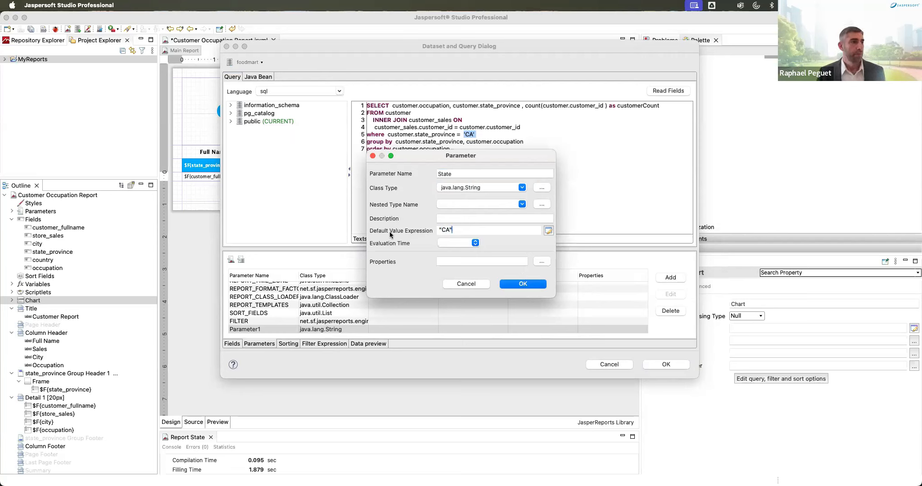
# Step: Replace the hard-coded 'CA' in the WHERE clause with $P{State}
pyautogui.click(524, 284)
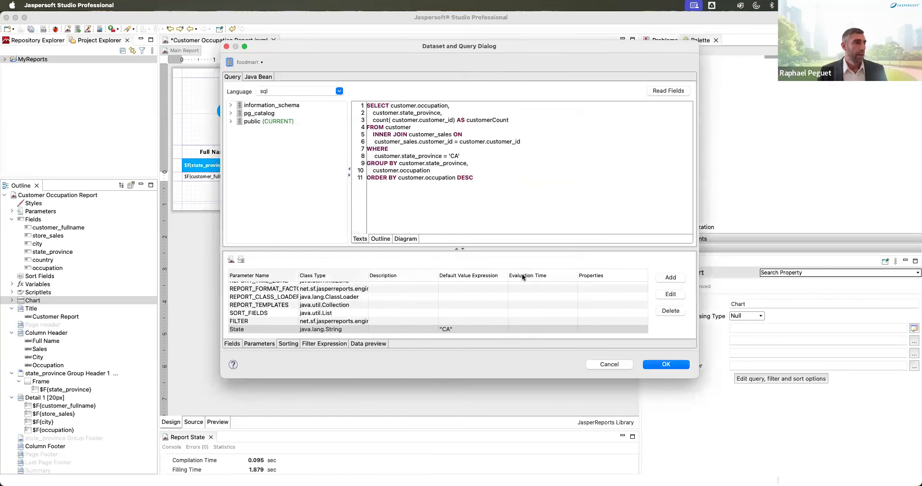
pyautogui.moveTo(459, 156); pyautogui.dragTo(449, 156)
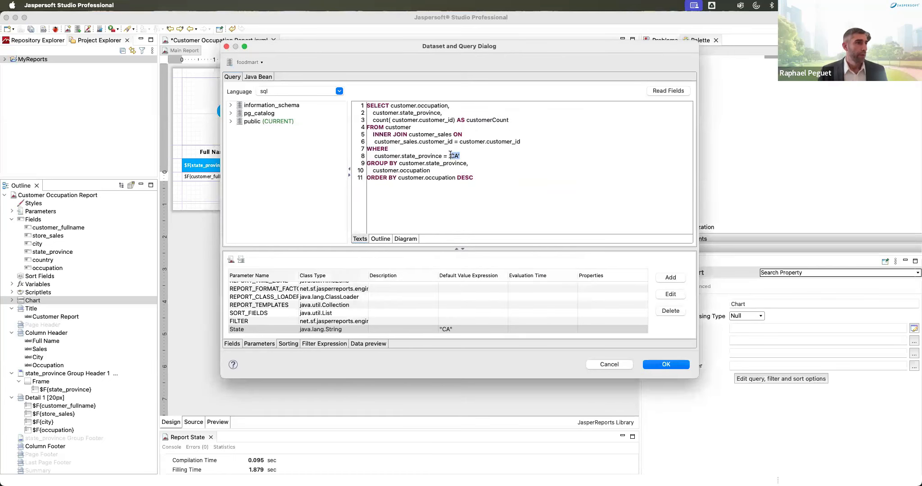
pyautogui.press('BackSpace')
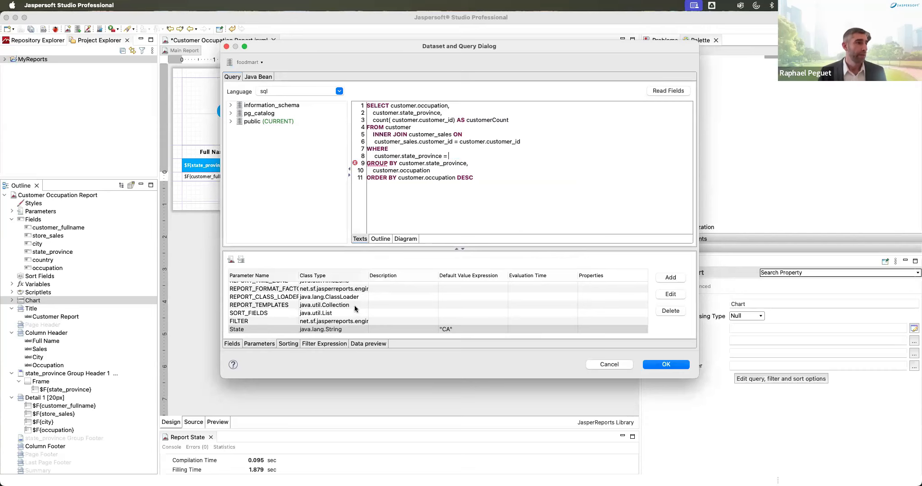
pyautogui.moveTo(268, 329)
pyautogui.mouseDown()
pyautogui.moveTo(337, 264)
pyautogui.moveTo(433, 142)
pyautogui.moveTo(457, 157)
pyautogui.mouseUp()
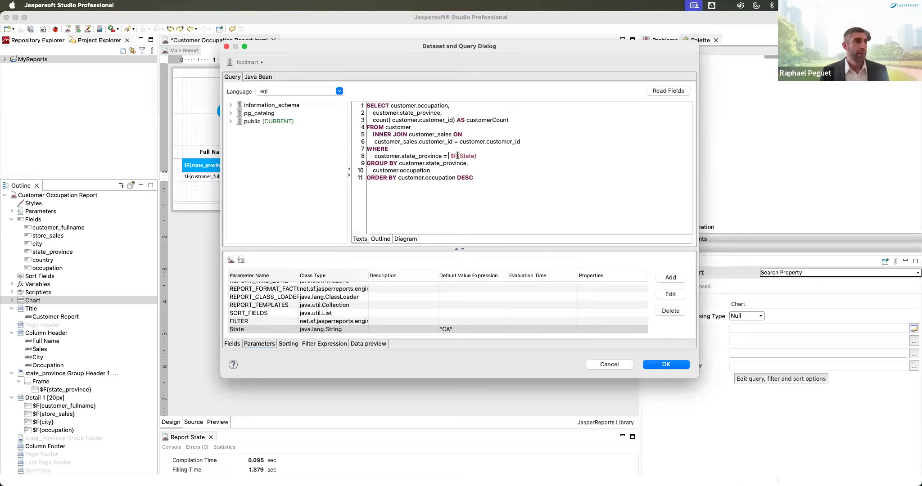
# Step: Refresh the data preview to check the five CA rows, then close the query
pyautogui.click(366, 344)
pyautogui.click(257, 260)
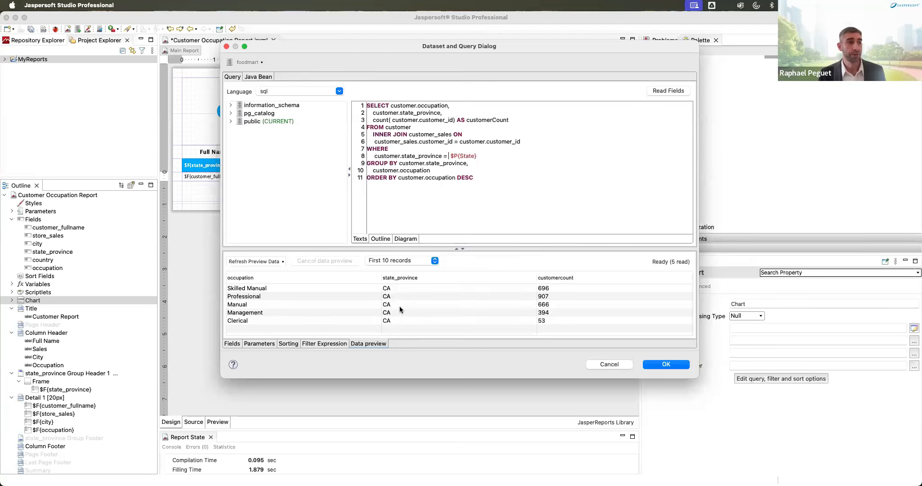
pyautogui.click(666, 365)
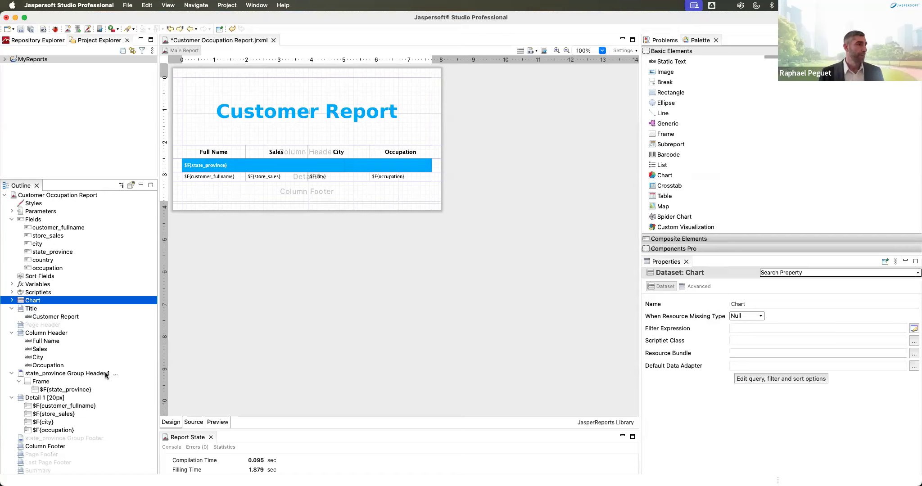
# Step: Add a state_province group footer about 280 px tall and expand Components Pro
pyautogui.rightClick(71, 438)
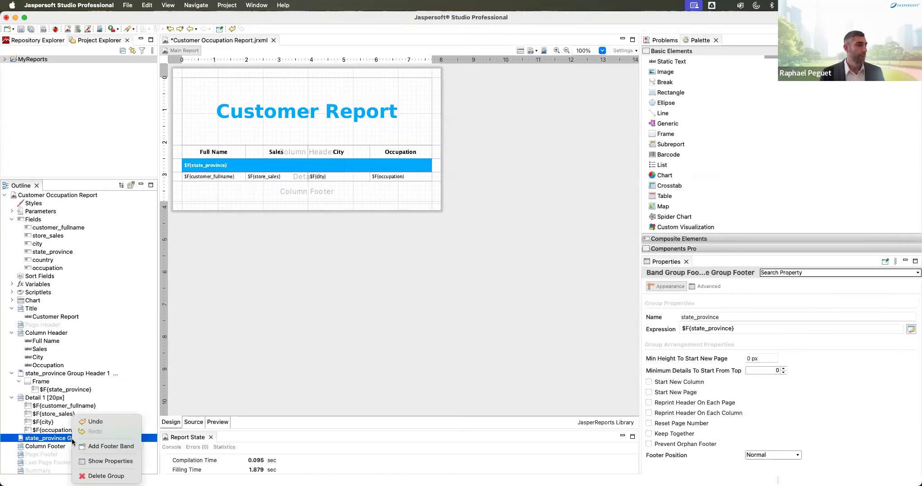
pyautogui.click(106, 448)
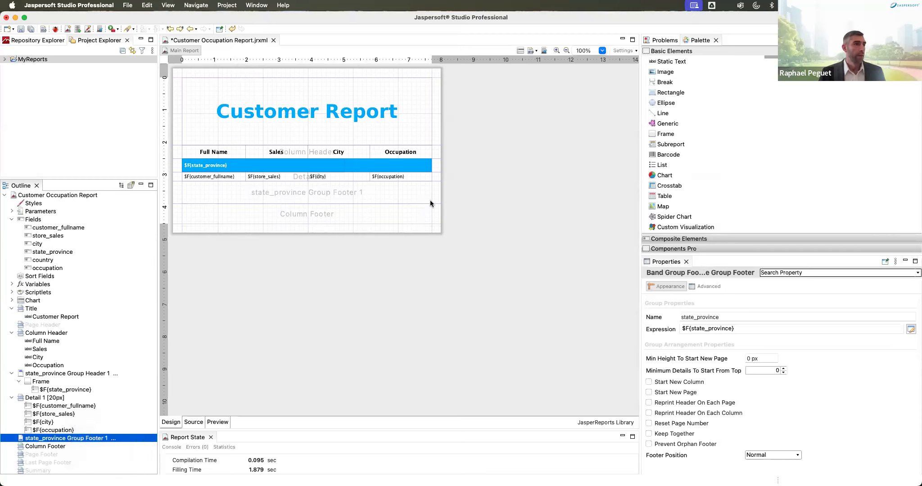
pyautogui.moveTo(437, 201); pyautogui.dragTo(440, 250)
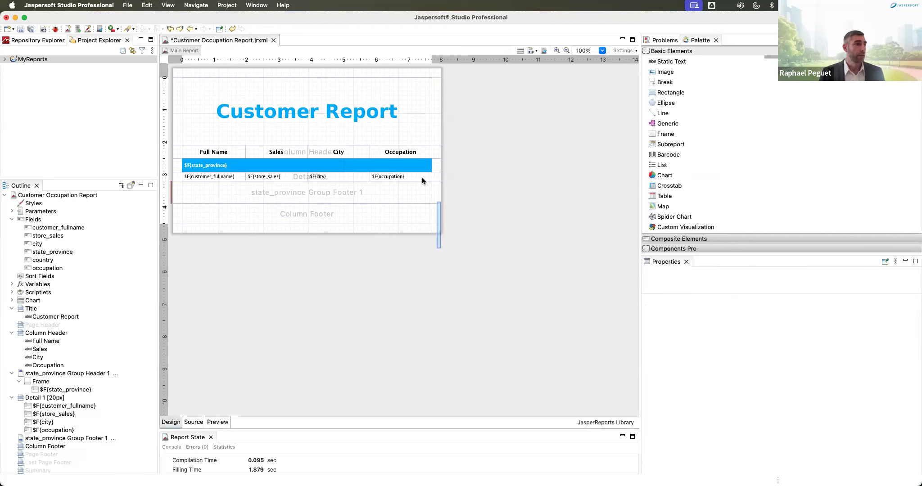
pyautogui.moveTo(413, 204); pyautogui.dragTo(419, 308)
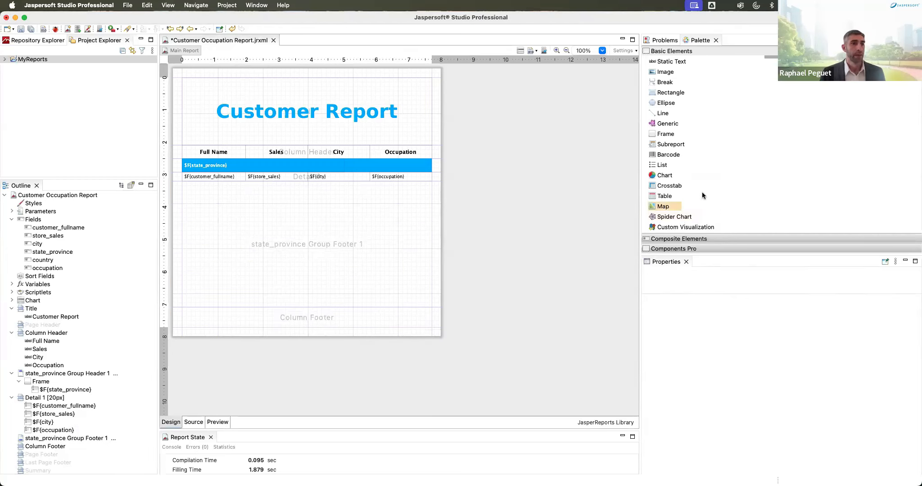
pyautogui.click(691, 249)
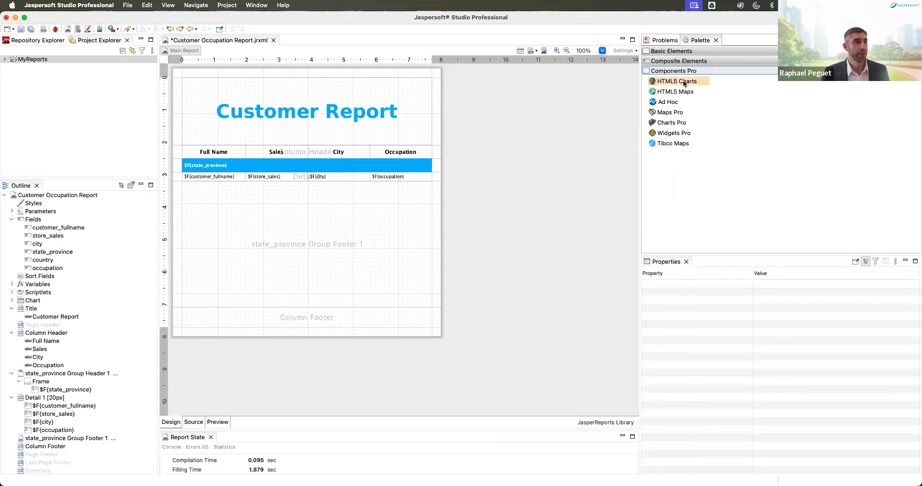
# Step: Drop an HTML5 Column chart in the footer, run on the Chart dataset via $P{REPORT_CONNECTION}
pyautogui.moveTo(683, 80); pyautogui.dragTo(394, 292)
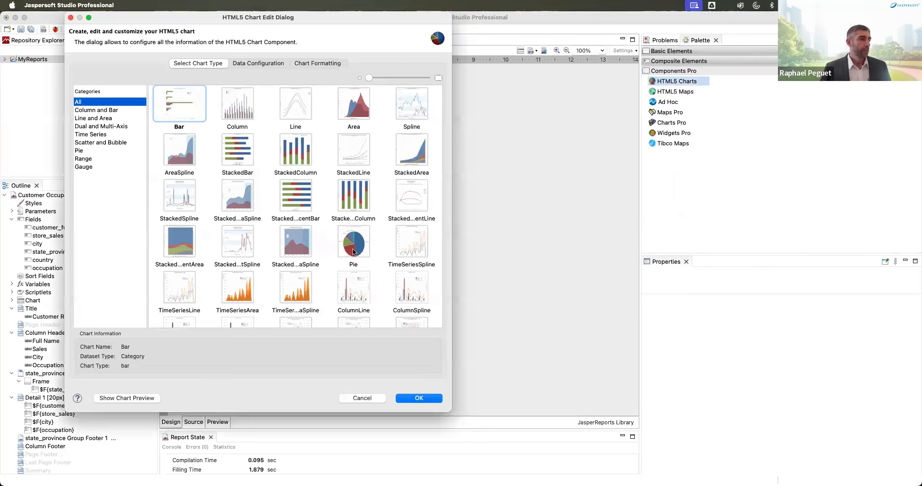
pyautogui.click(237, 103)
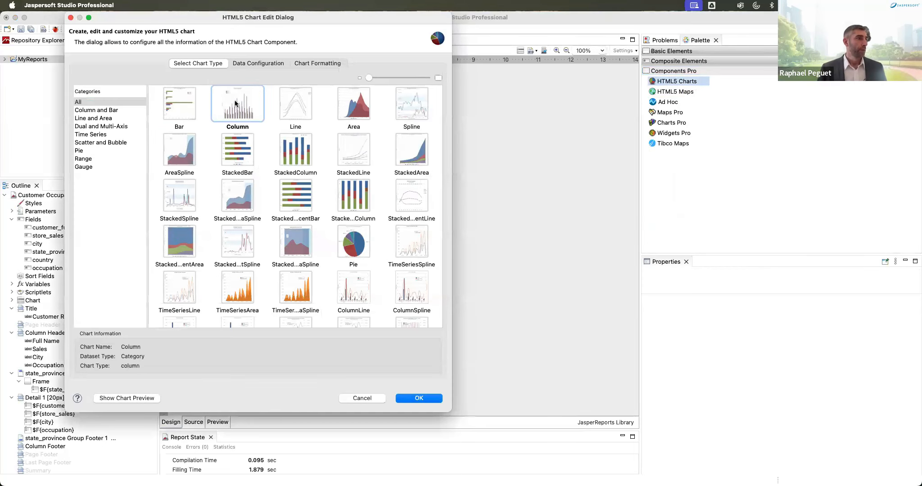
pyautogui.click(260, 62)
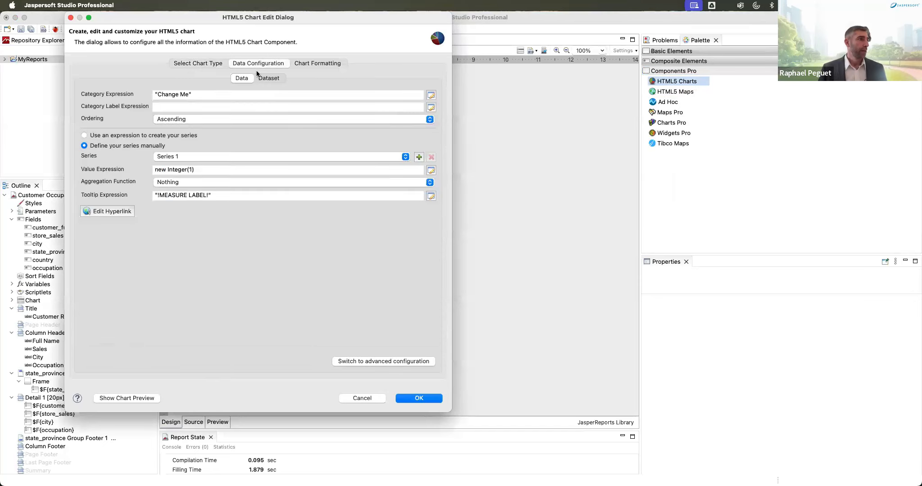
pyautogui.click(271, 78)
pyautogui.click(192, 174)
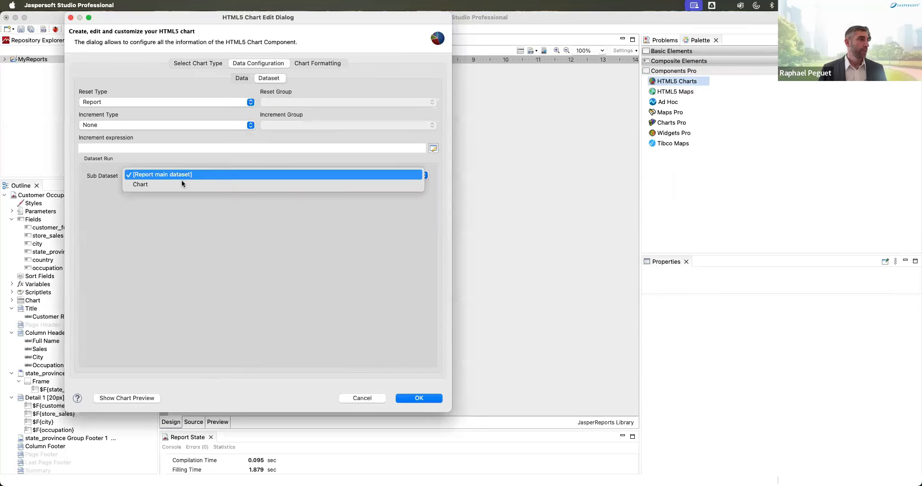
pyautogui.click(180, 185)
pyautogui.click(184, 210)
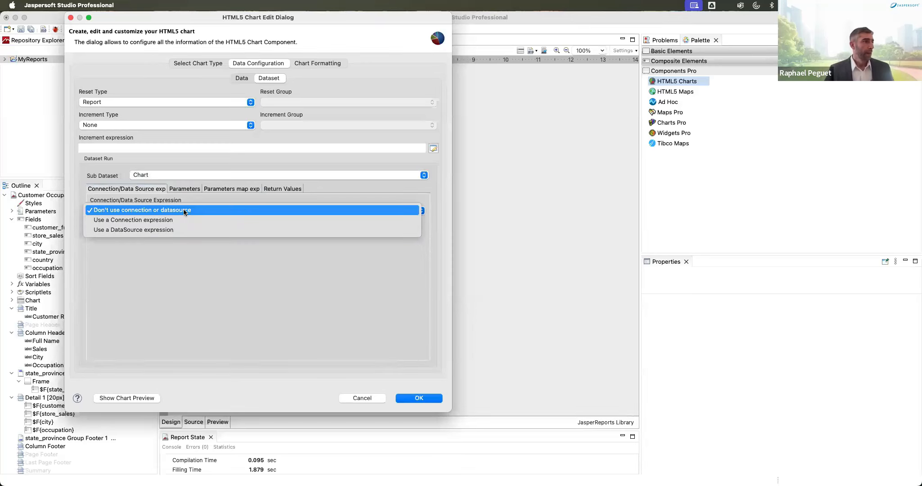
pyautogui.click(148, 220)
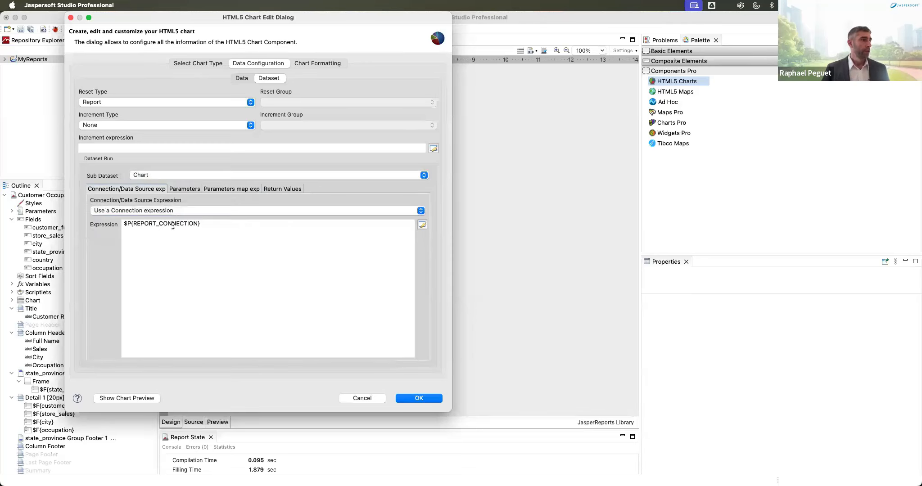
pyautogui.click(185, 188)
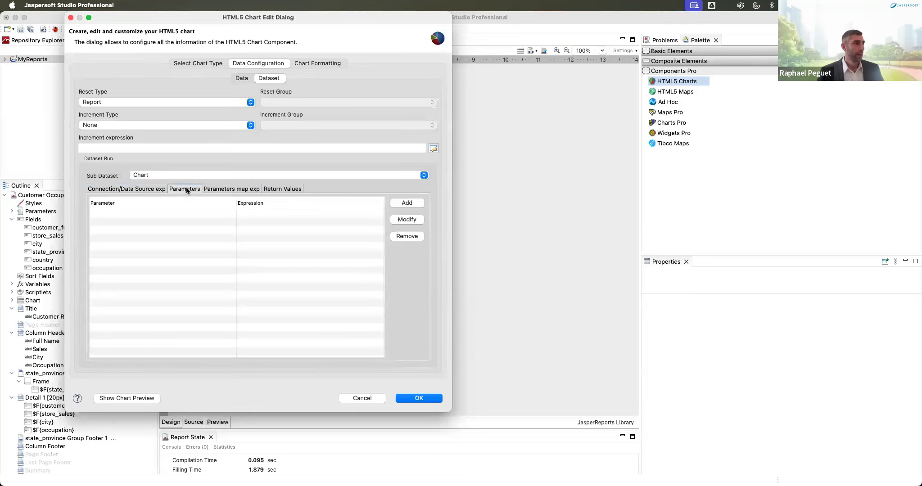
# Step: Map the dataset run's State parameter to the expression $F{state_province}
pyautogui.click(412, 201)
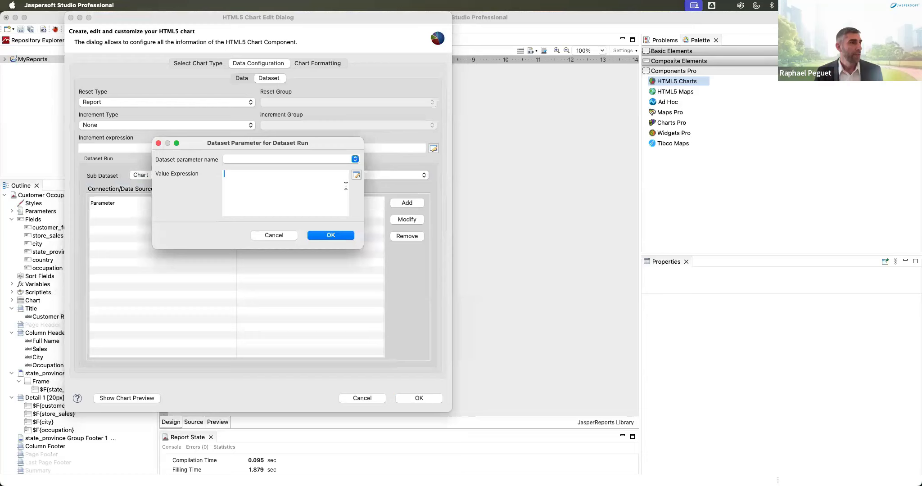
pyautogui.click(334, 159)
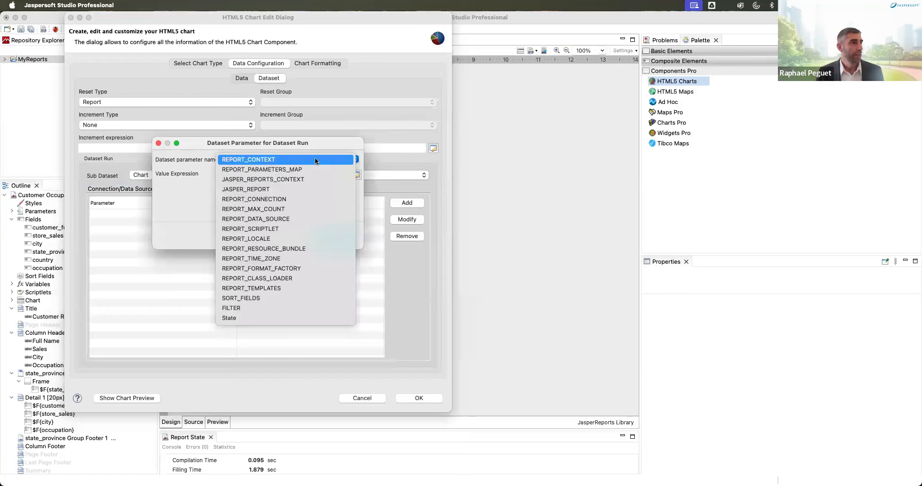
pyautogui.click(250, 318)
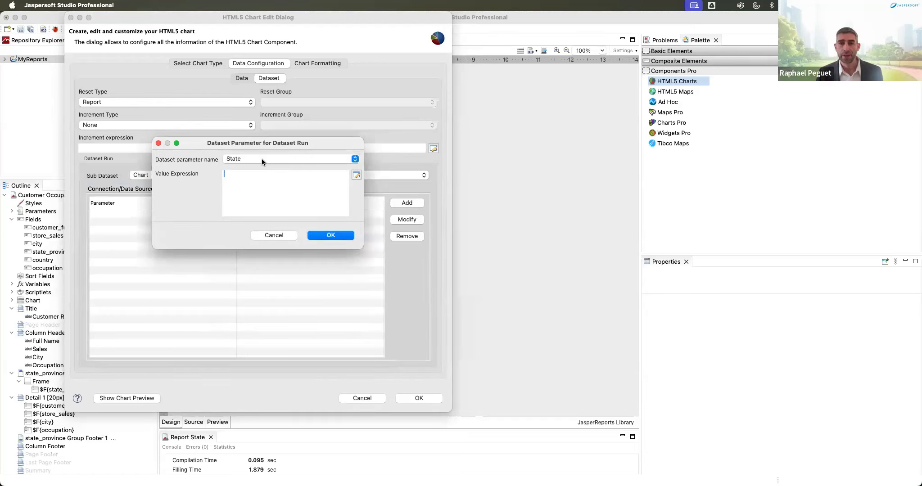
pyautogui.click(356, 175)
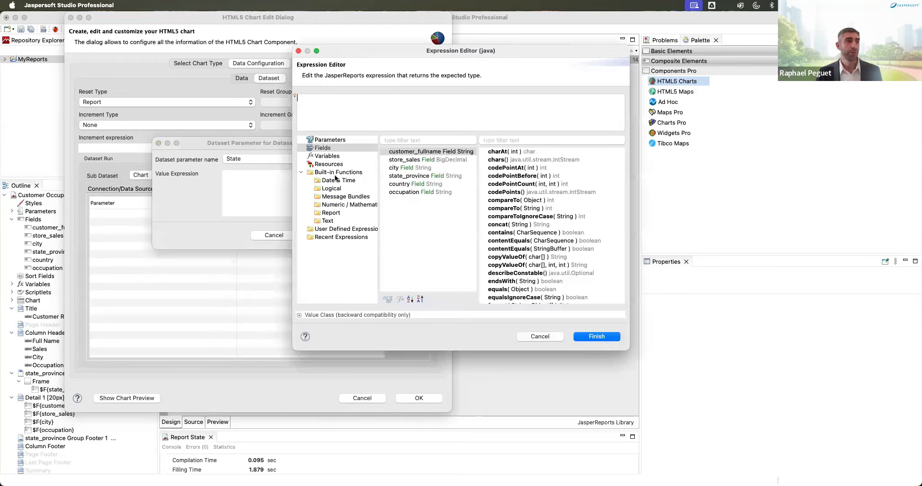
pyautogui.doubleClick(418, 177)
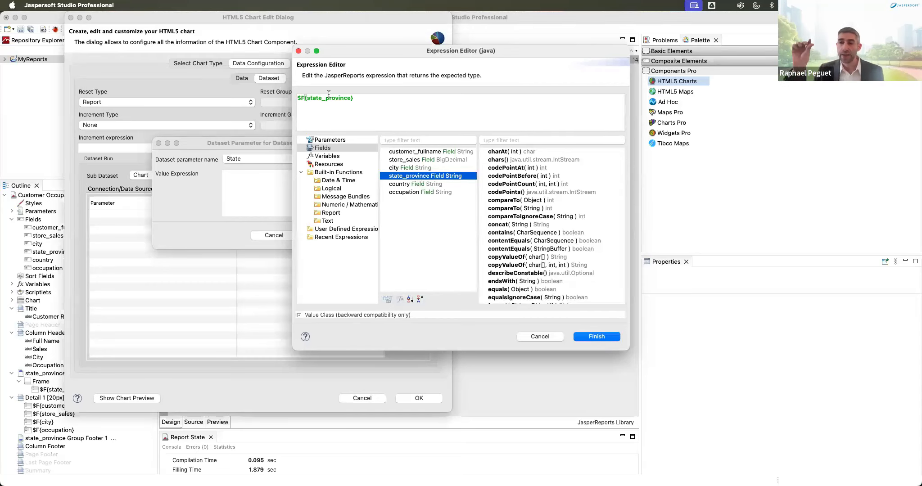
pyautogui.click(597, 338)
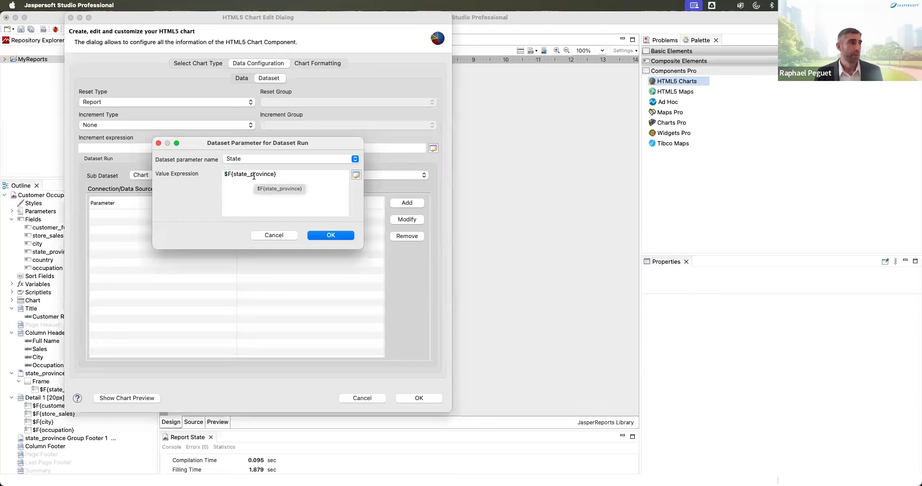
pyautogui.click(330, 237)
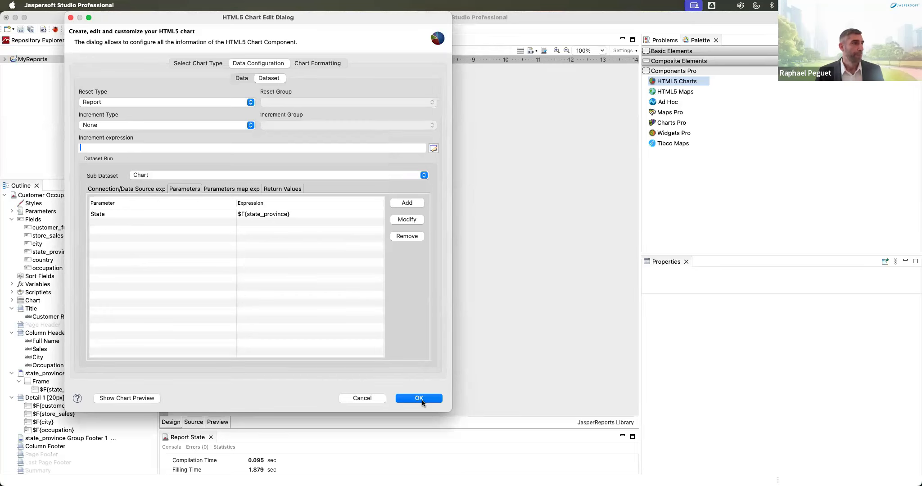
# Step: Set the chart's category expression to the $F{occupation} field
pyautogui.click(242, 78)
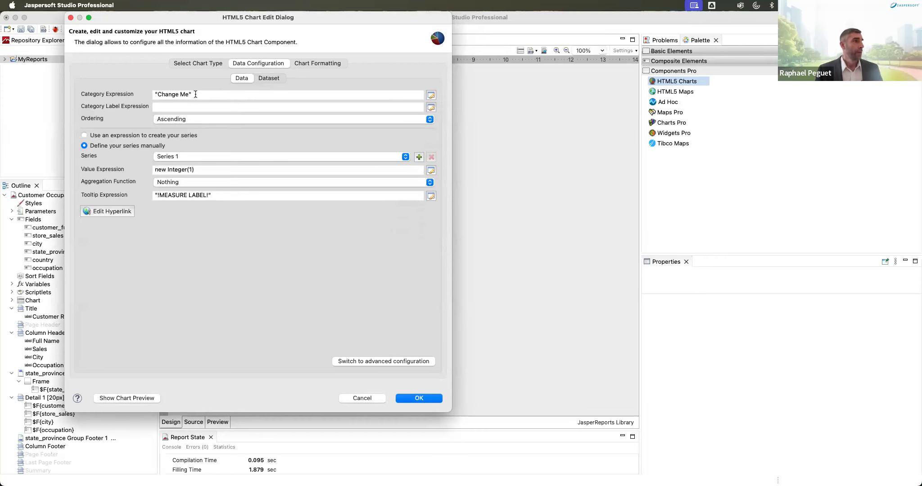
pyautogui.click(431, 95)
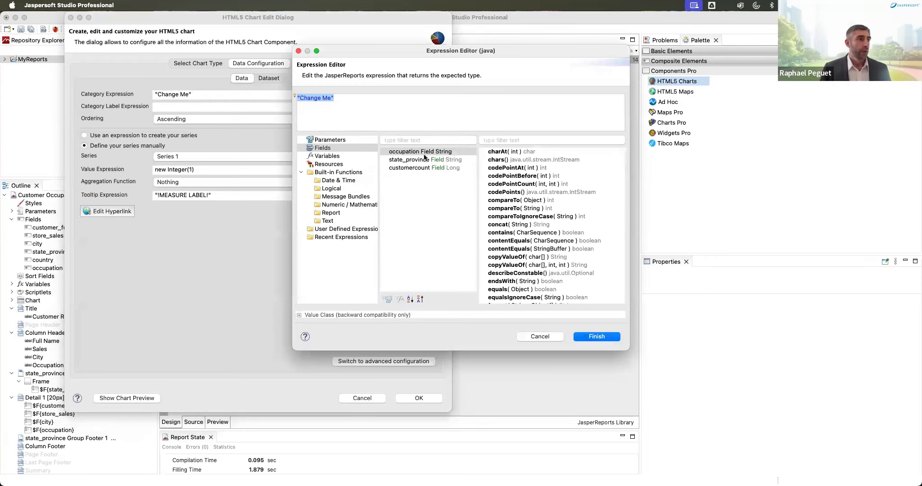
pyautogui.doubleClick(421, 152)
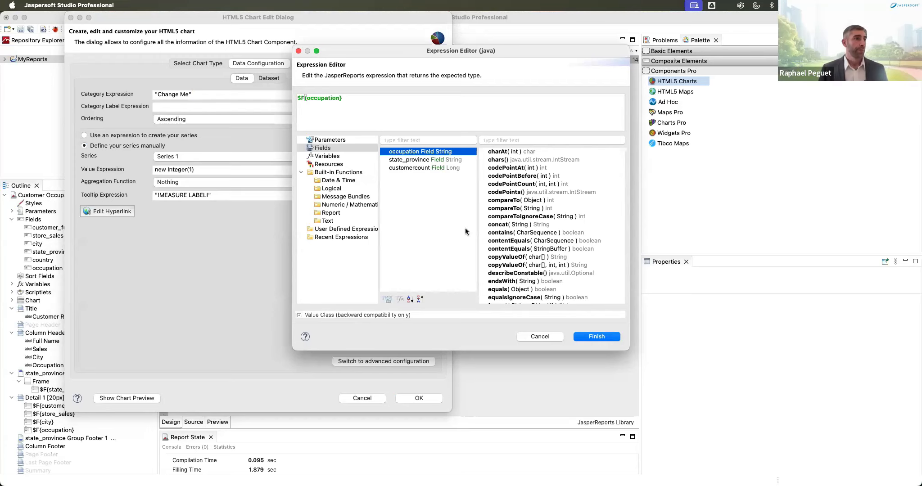
pyautogui.click(590, 338)
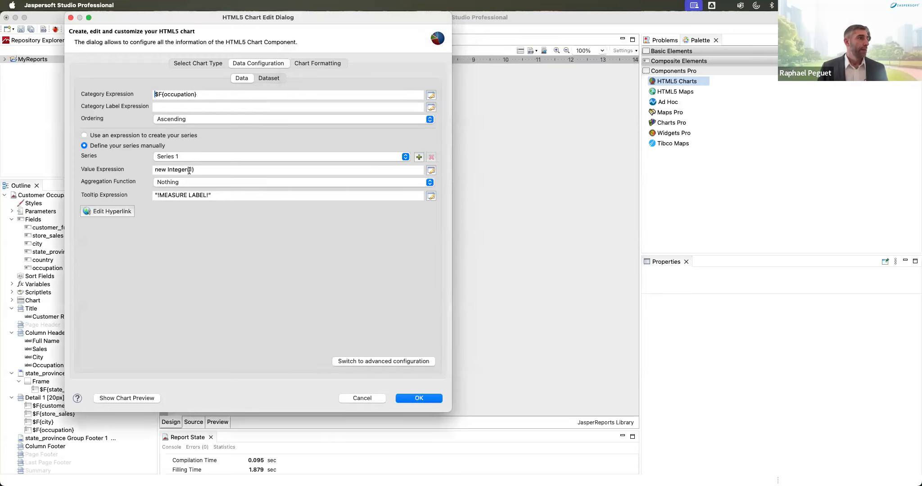
# Step: Set the series value to $F{customercount} and the tooltip to 'Customer Count by Occupation'
pyautogui.click(431, 171)
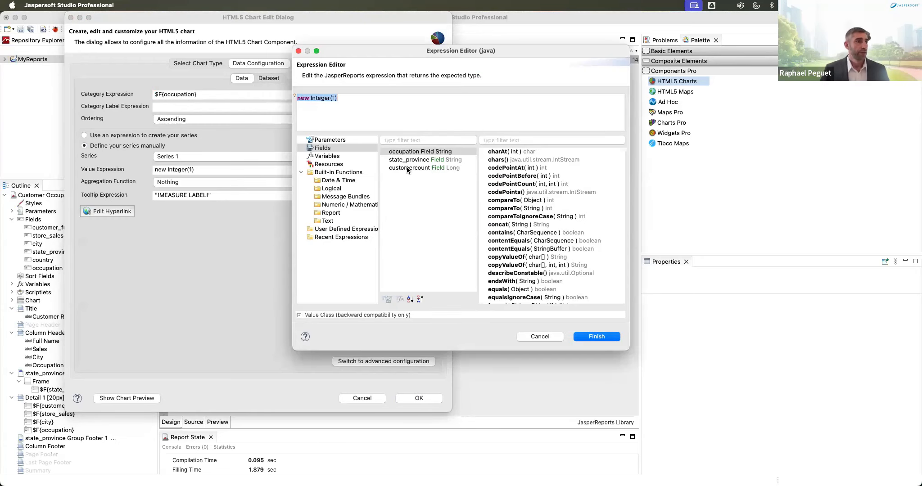
pyautogui.doubleClick(407, 168)
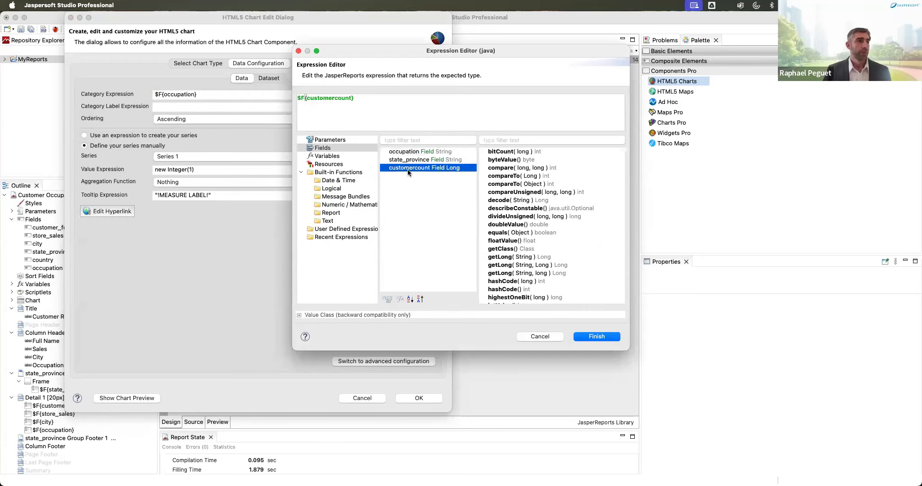
pyautogui.click(593, 337)
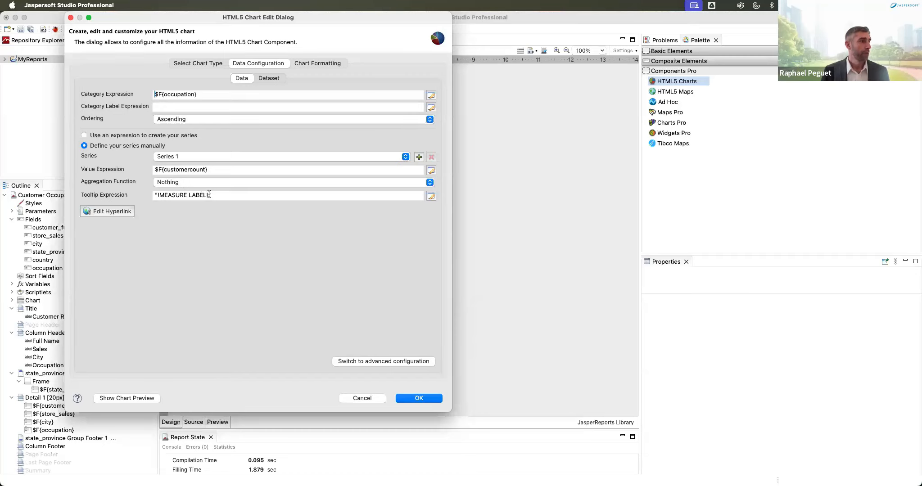
pyautogui.moveTo(208, 195); pyautogui.dragTo(156, 194)
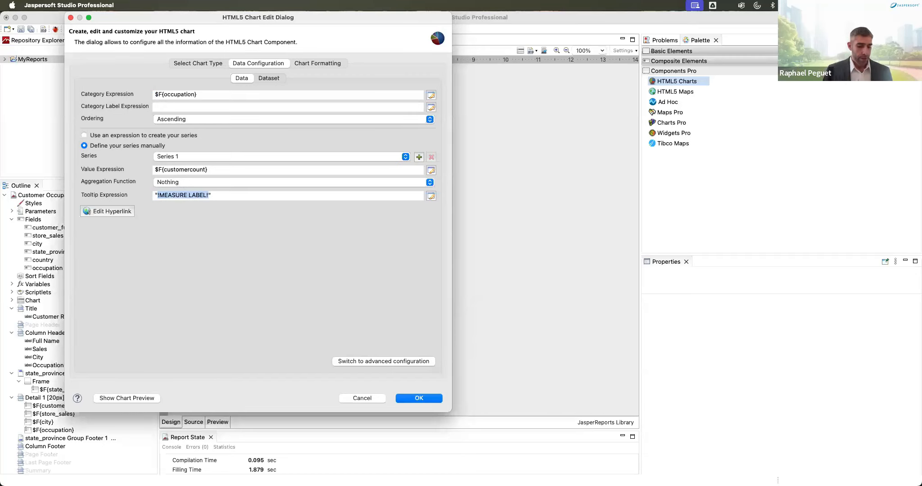
pyautogui.write('Customer Count')
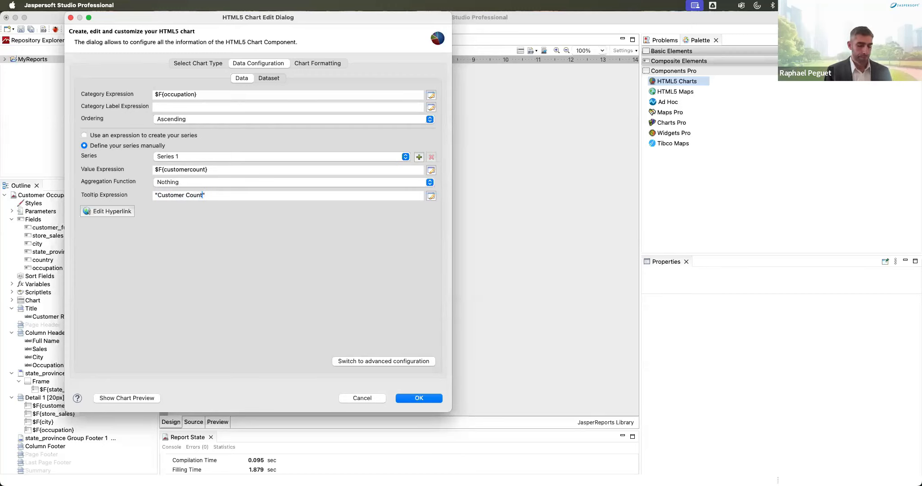
pyautogui.write(' by ')
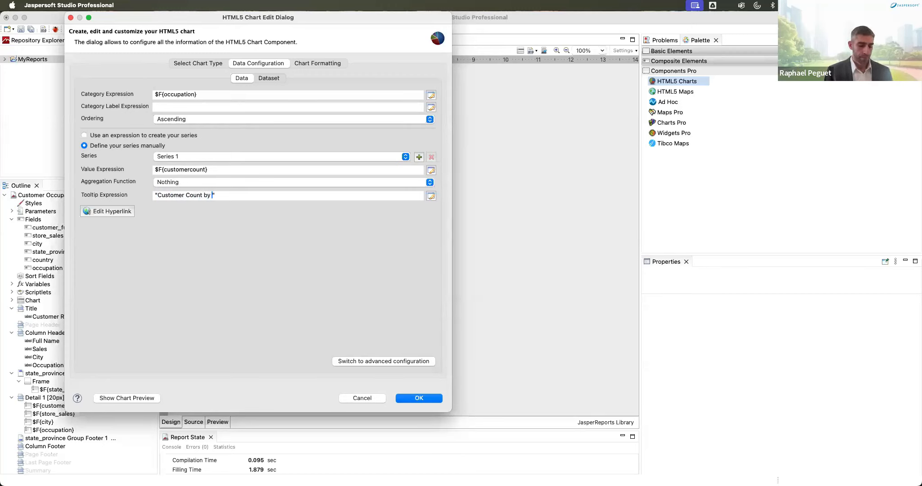
pyautogui.write('Occupation')
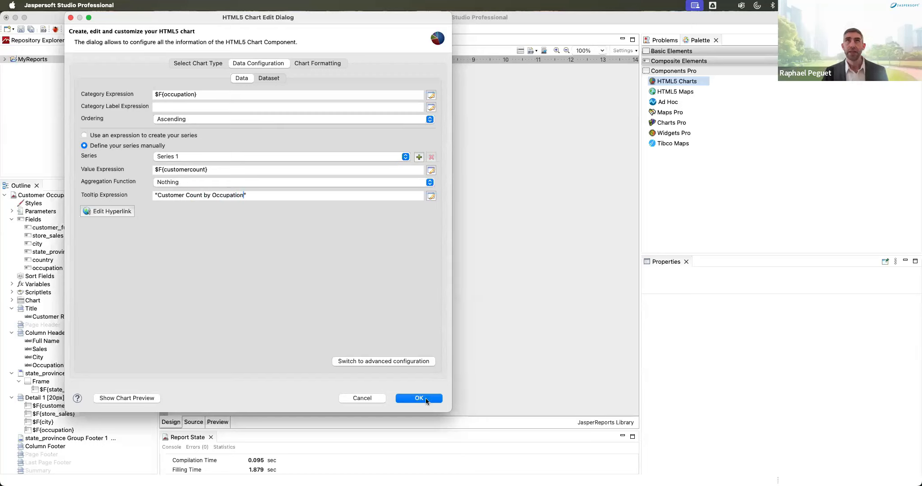
# Step: Show the chart preview beside its settings and widen the dialog to enlarge it
pyautogui.click(138, 399)
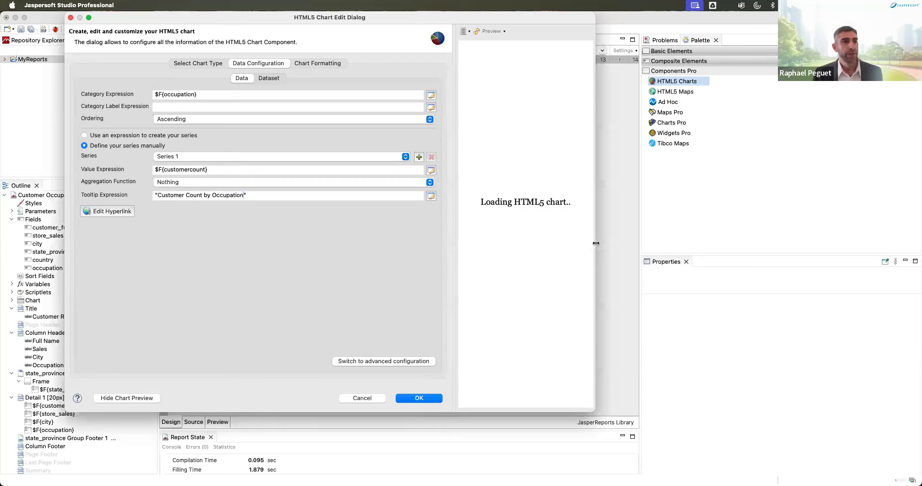
pyautogui.moveTo(596, 245); pyautogui.dragTo(854, 250)
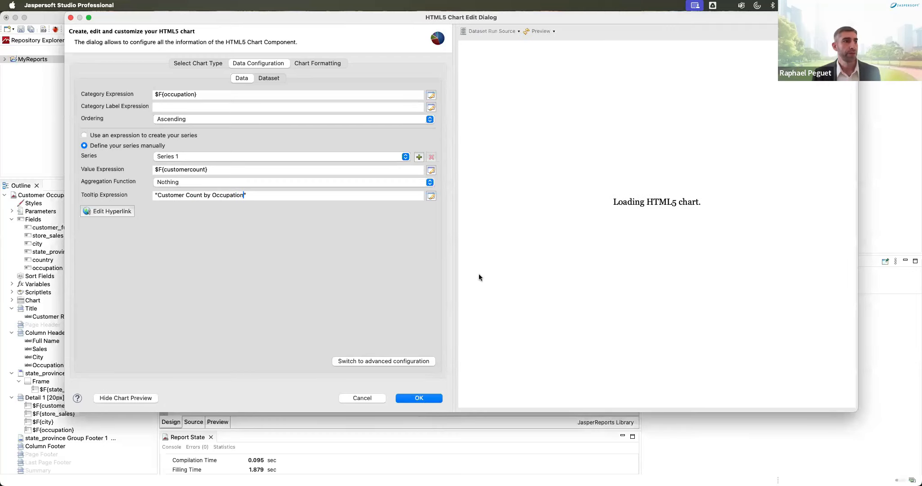
pyautogui.click(327, 63)
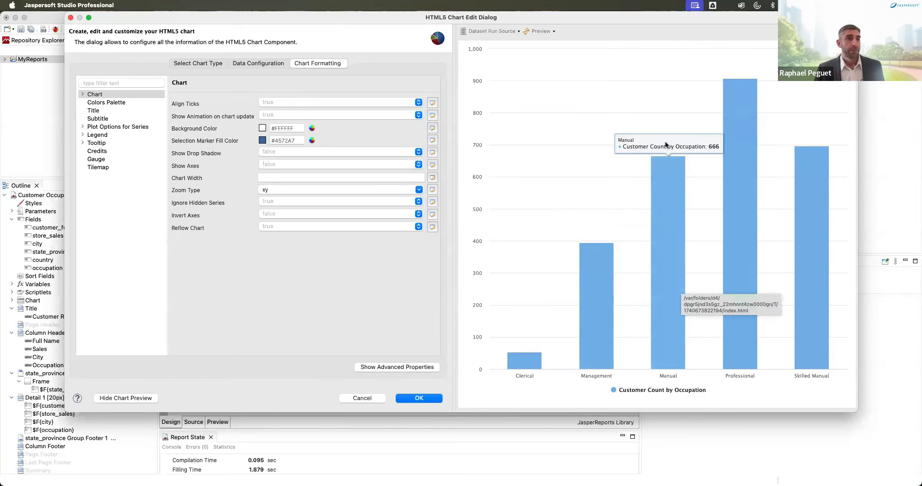
# Step: Expand the advanced user-defined, caption, font, chart and events properties, then refresh the preview
pyautogui.moveTo(592, 276)
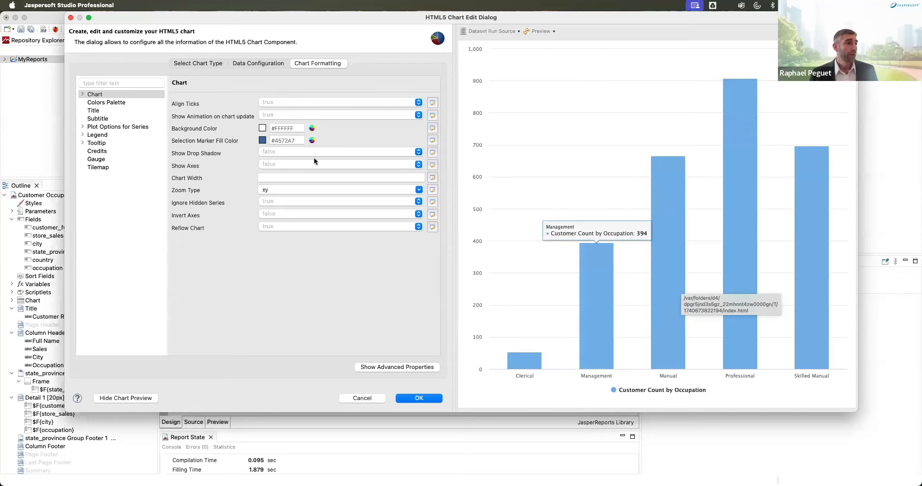
pyautogui.click(420, 367)
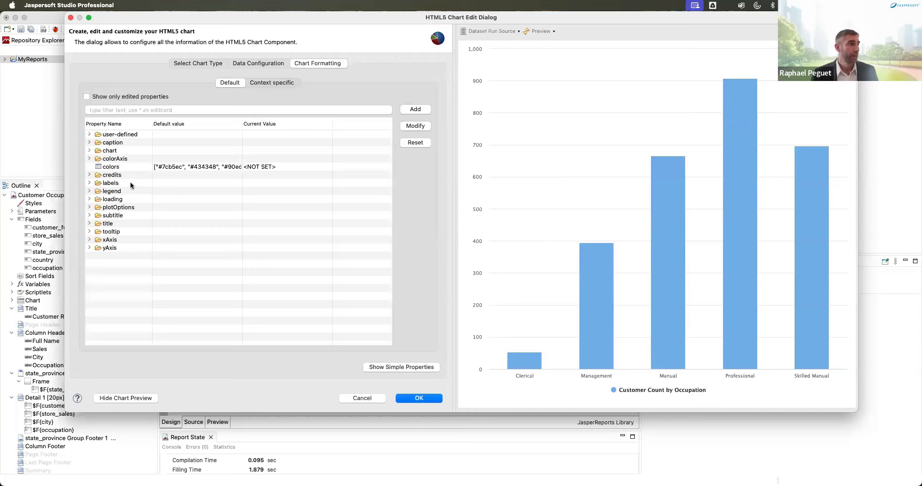
pyautogui.click(90, 135)
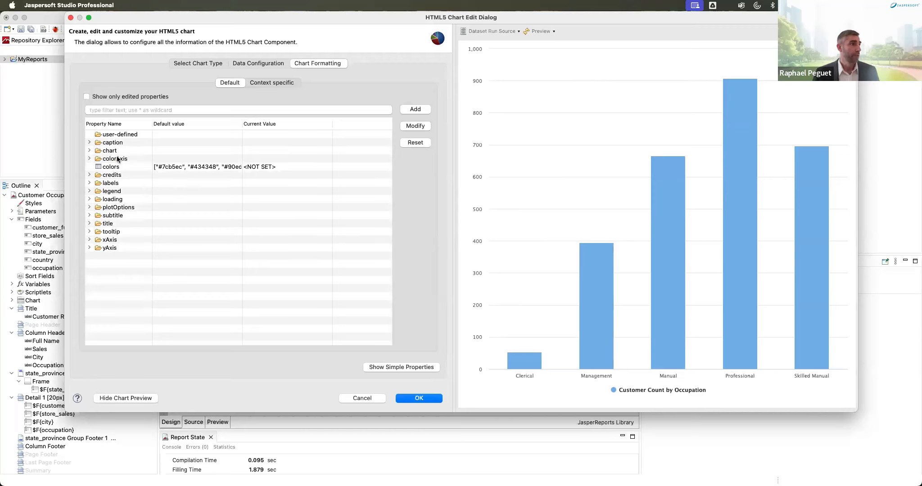
pyautogui.click(89, 142)
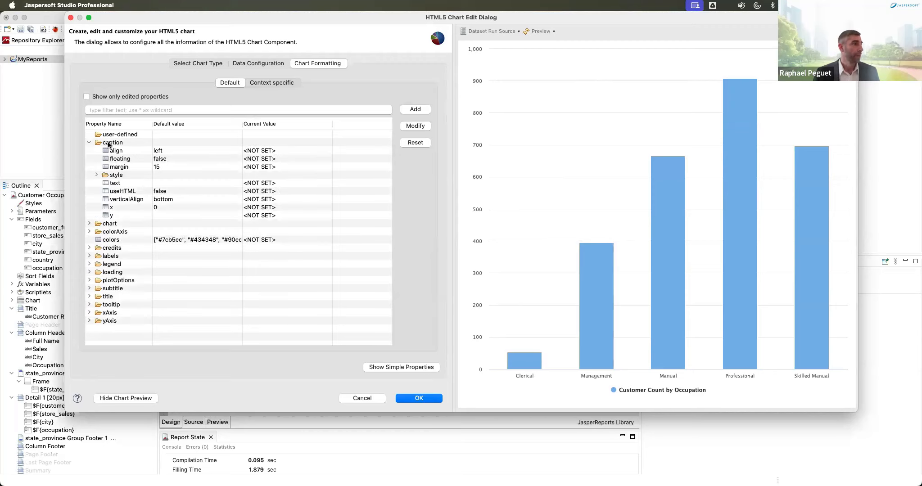
pyautogui.click(89, 223)
pyautogui.click(97, 175)
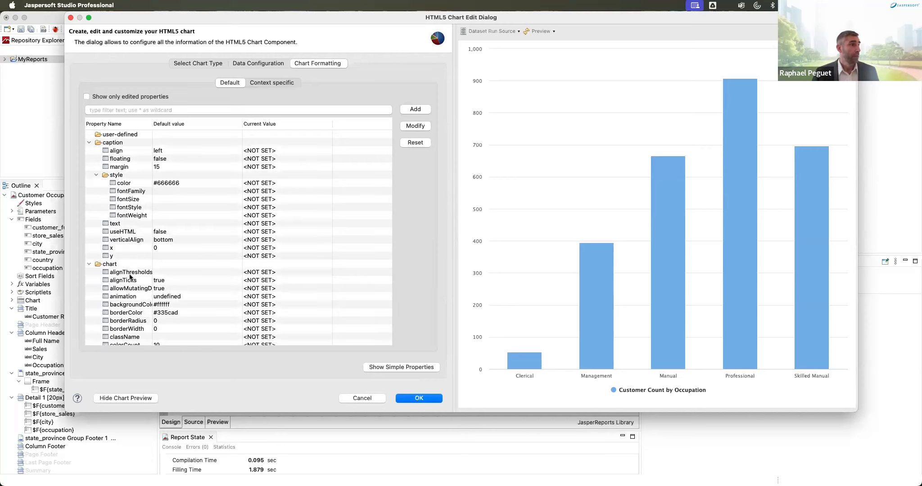
pyautogui.scroll(-4, 130, 272)
pyautogui.scroll(-5, 96, 189)
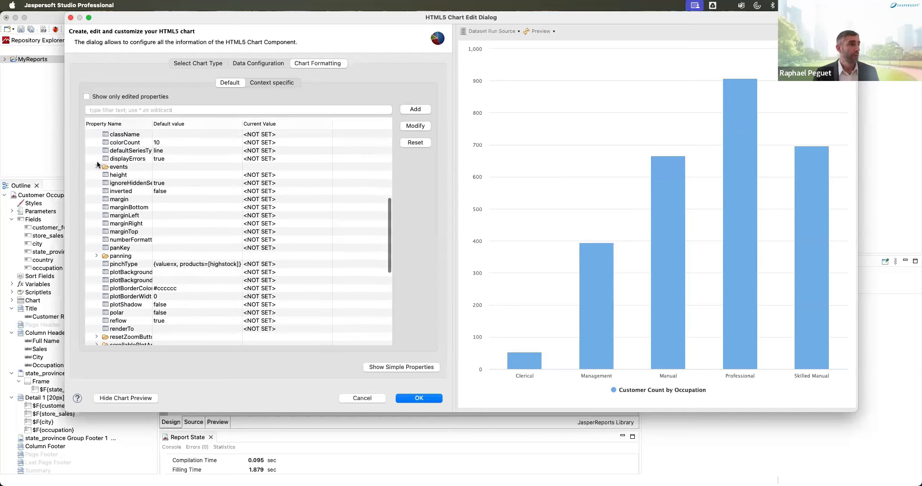
pyautogui.click(96, 167)
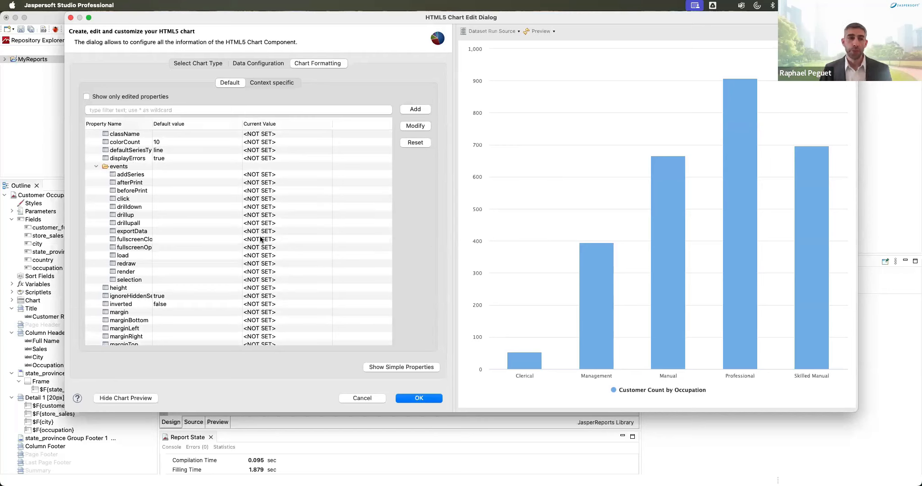
pyautogui.moveTo(261, 239)
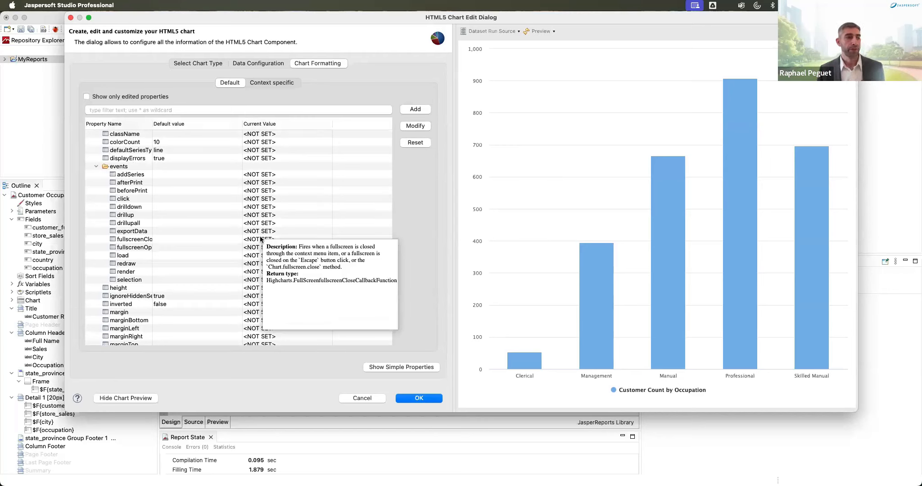
pyautogui.click(532, 31)
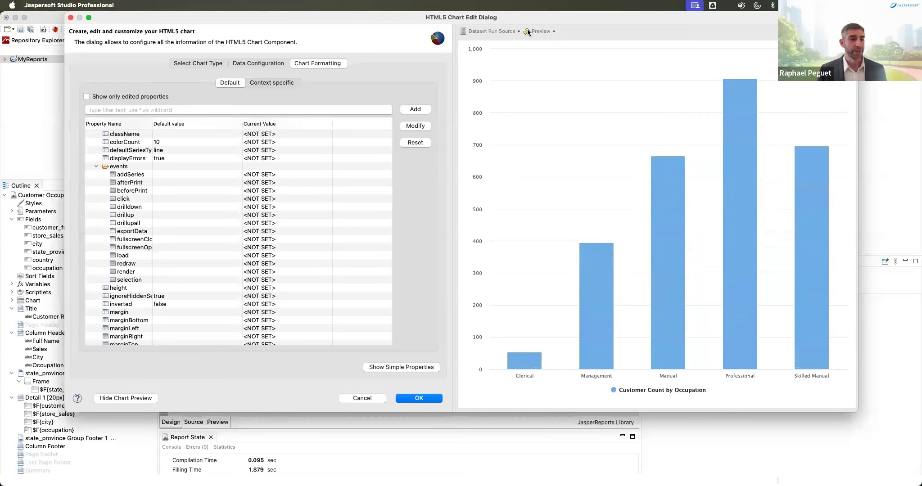
# Step: Apply the chart settings and make the chart fill the state_province group footer at 555×280 px
pyautogui.click(419, 398)
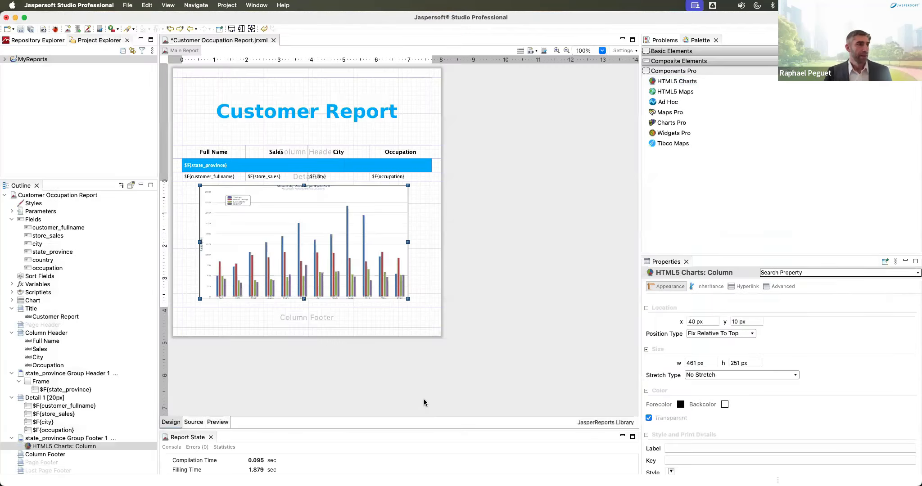
pyautogui.rightClick(334, 261)
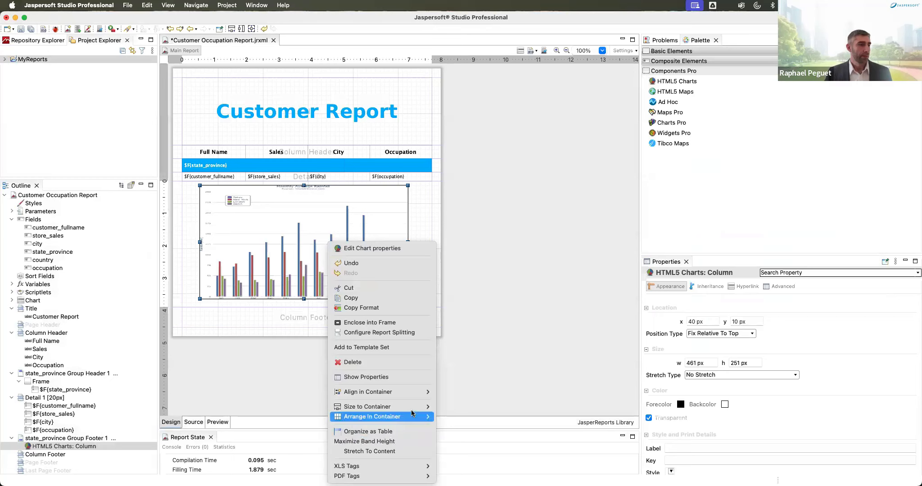
pyautogui.moveTo(413, 413)
pyautogui.click(444, 427)
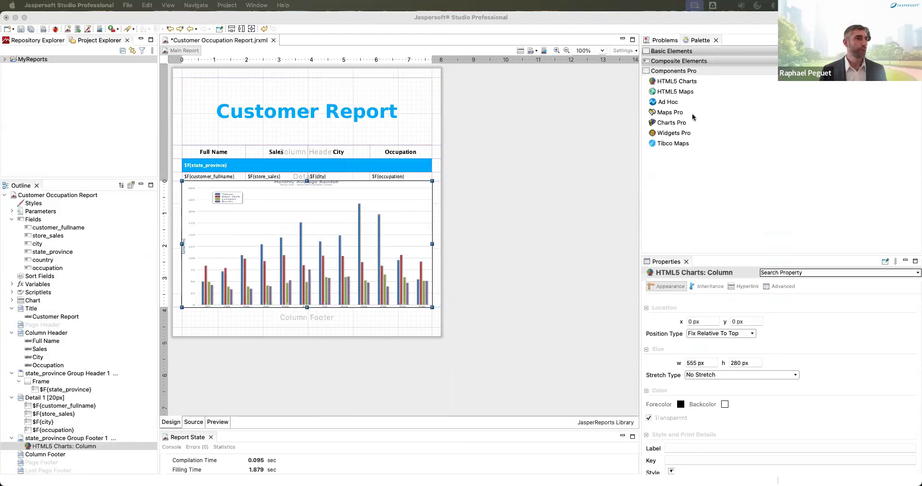
pyautogui.click(660, 52)
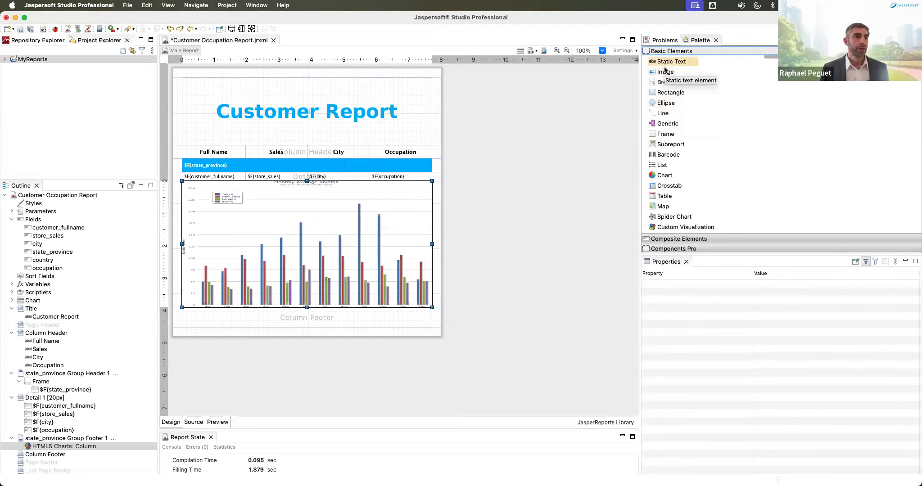
# Step: Drop an image element into the Title band using the workspace resource ReportCover.jpg
pyautogui.moveTo(665, 72); pyautogui.dragTo(405, 145)
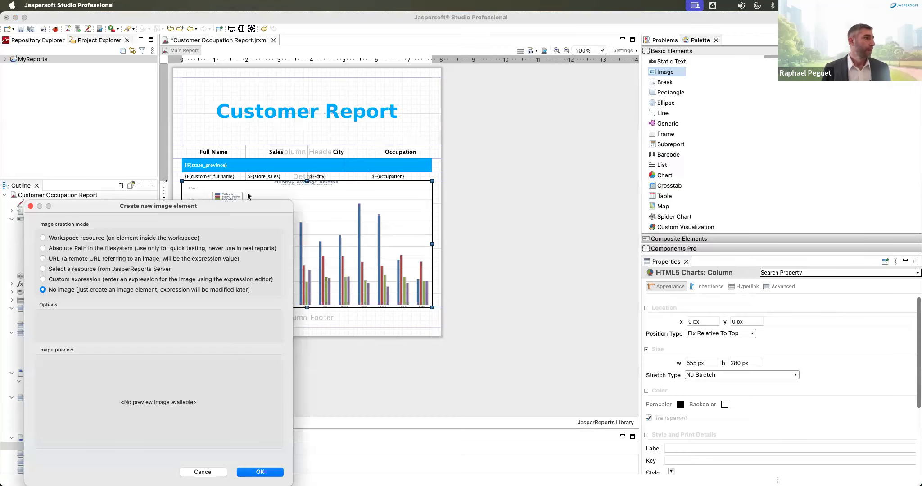
pyautogui.click(83, 240)
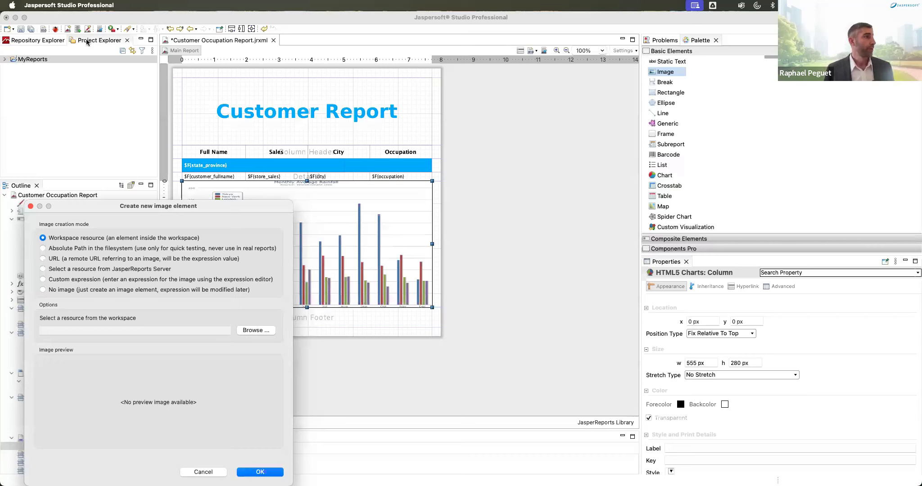
pyautogui.click(256, 331)
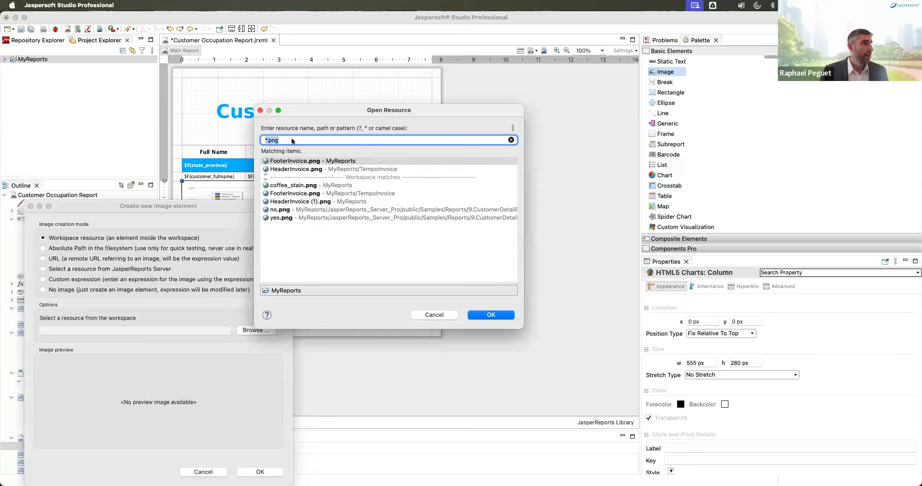
pyautogui.press('BackSpace')
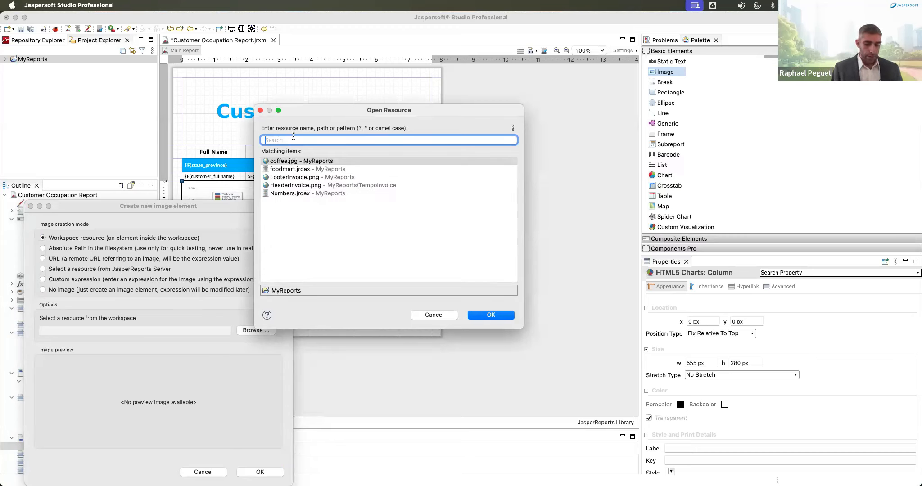
pyautogui.write('C')
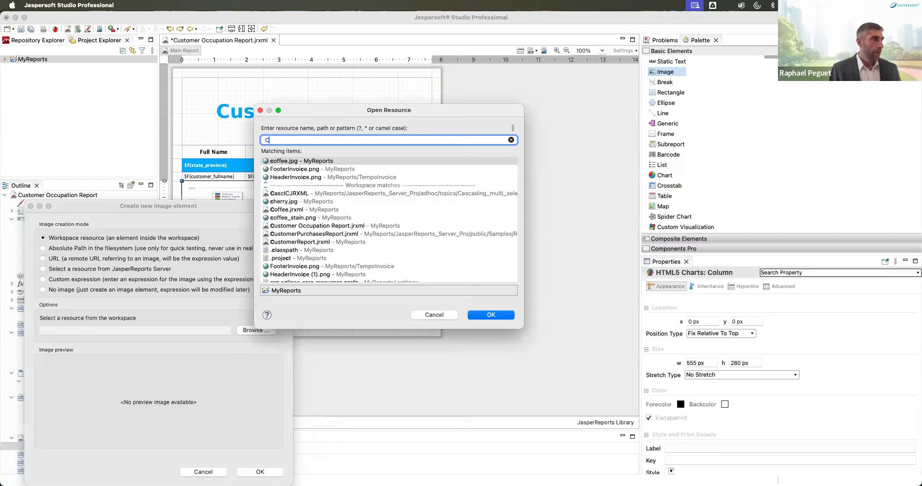
pyautogui.press('BackSpace')
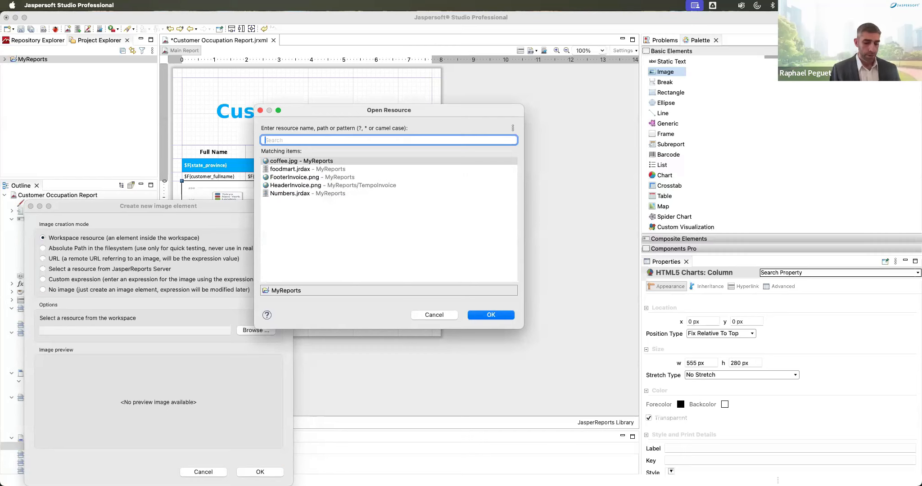
pyautogui.write('Report')
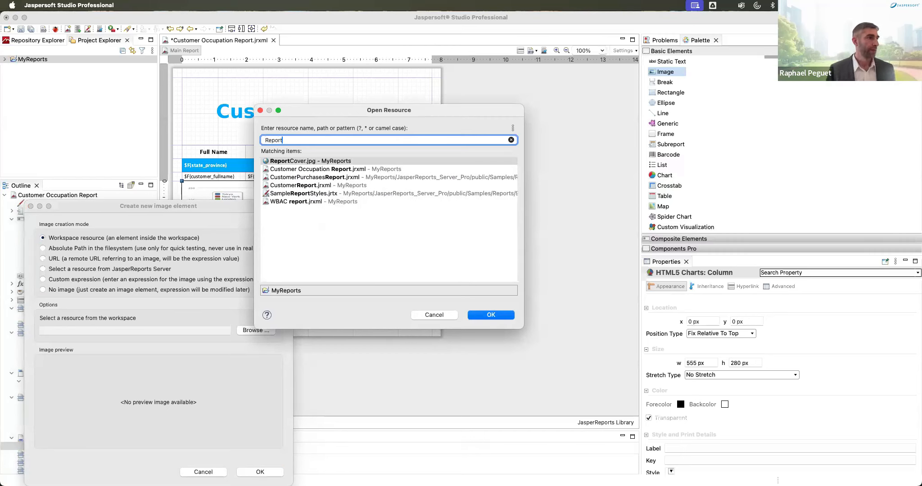
pyautogui.doubleClick(294, 162)
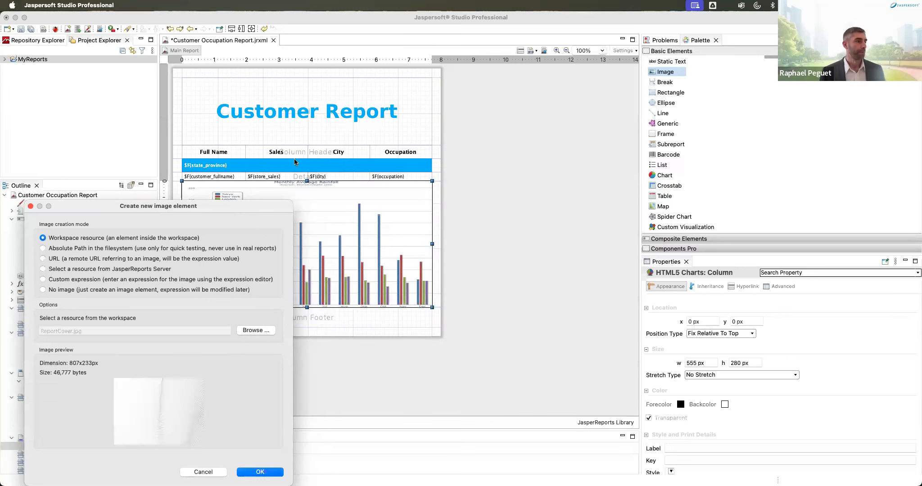
pyautogui.click(261, 472)
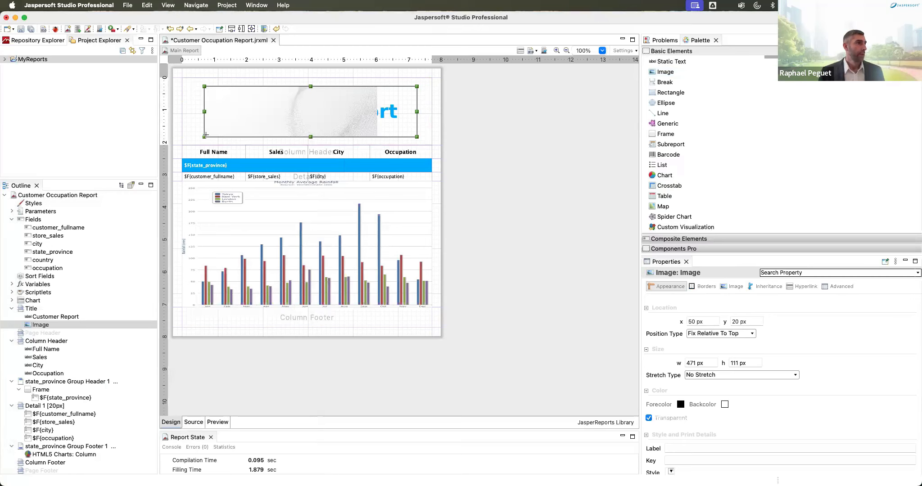
# Step: Move the cover image to the band's top-left corner, stretch it to full page width, 170 px tall
pyautogui.click(204, 136)
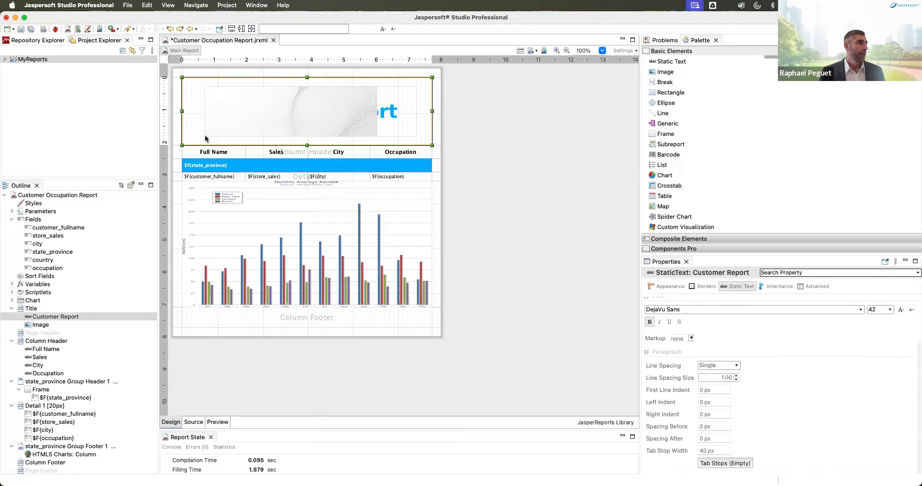
pyautogui.click(260, 101)
pyautogui.moveTo(183, 75); pyautogui.dragTo(172, 69)
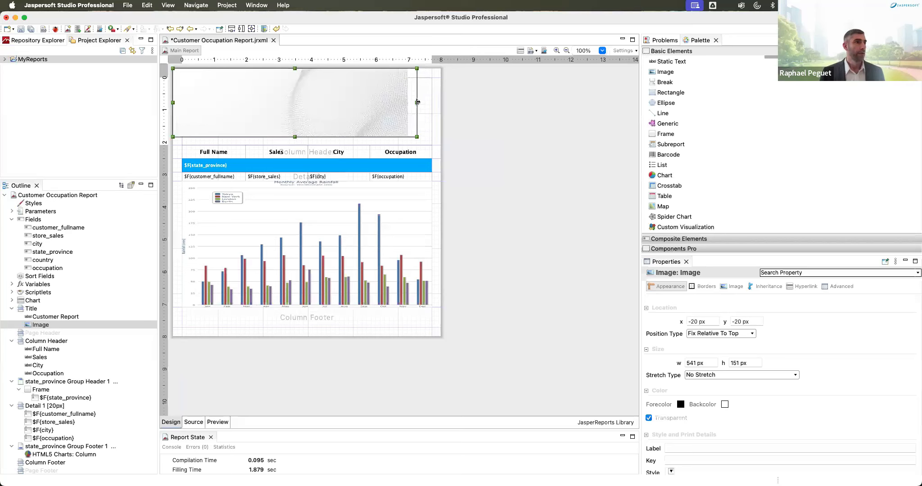
pyautogui.moveTo(417, 103); pyautogui.dragTo(441, 103)
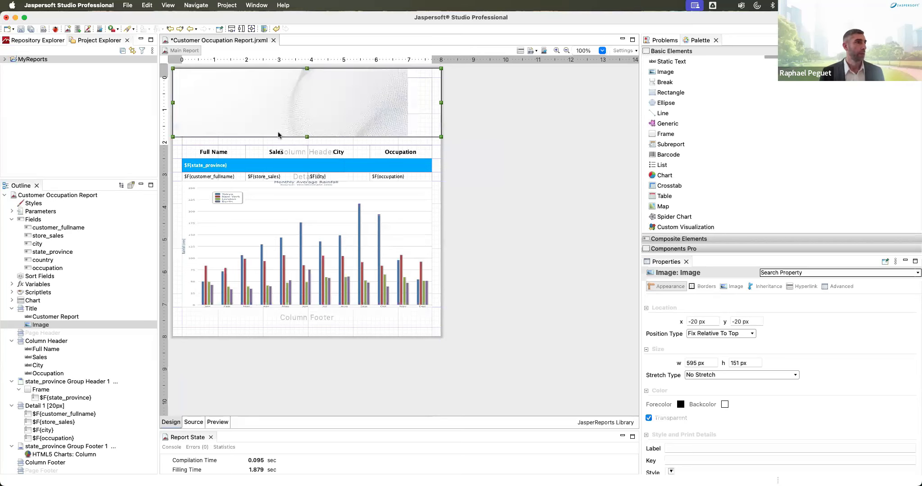
pyautogui.moveTo(309, 137); pyautogui.dragTo(308, 146)
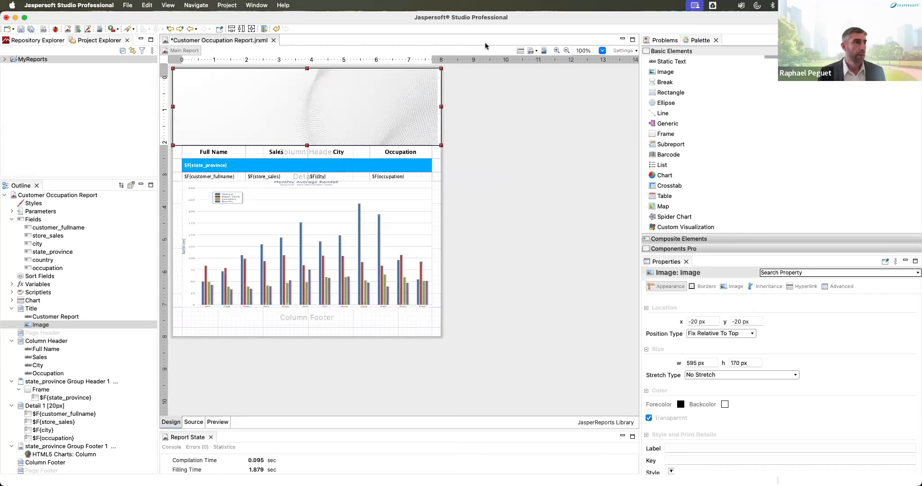
# Step: Shorten the banner image to 160 px, restore it to 170 px, then select the Title band
pyautogui.moveTo(307, 145); pyautogui.dragTo(306, 110)
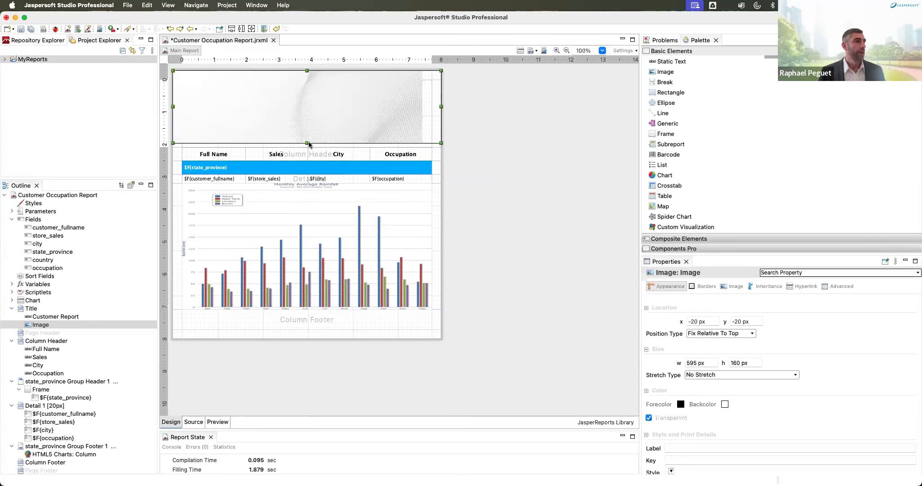
pyautogui.moveTo(307, 143); pyautogui.dragTo(308, 147)
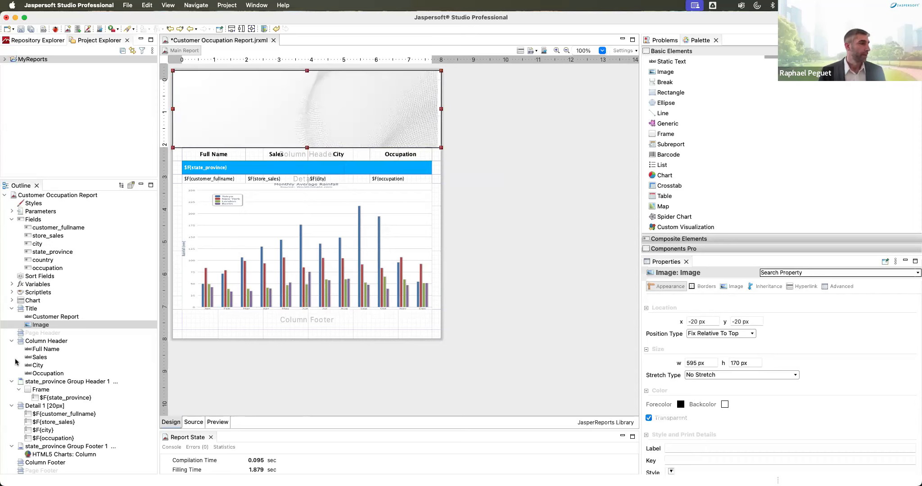
pyautogui.scroll(-3, 47, 434)
pyautogui.scroll(3, 47, 433)
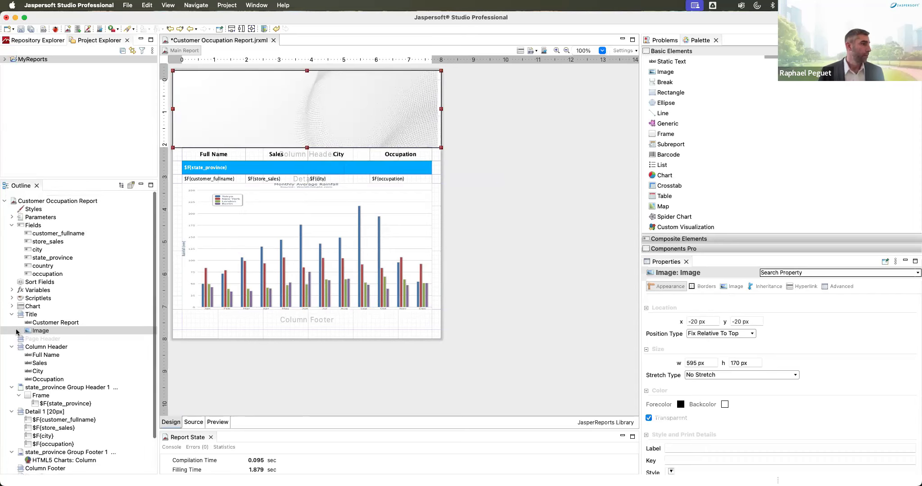
pyautogui.click(31, 309)
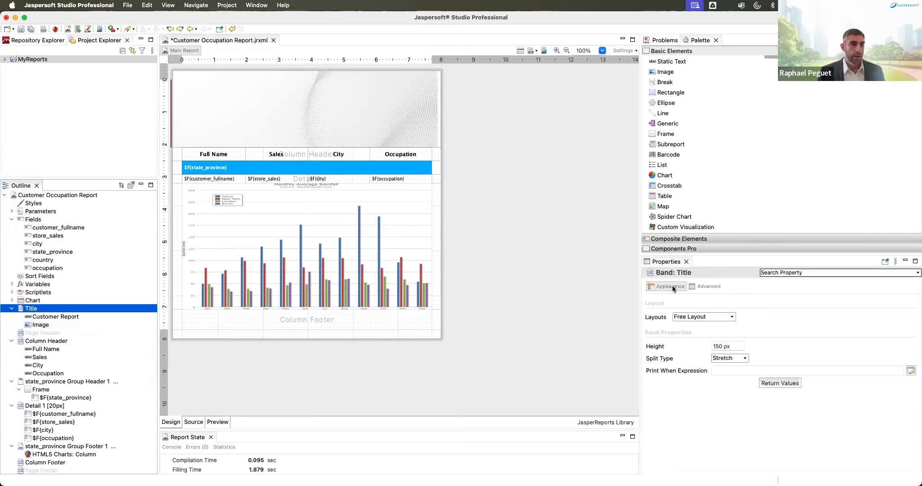
# Step: Change the Title band height to 152 px
pyautogui.click(720, 347)
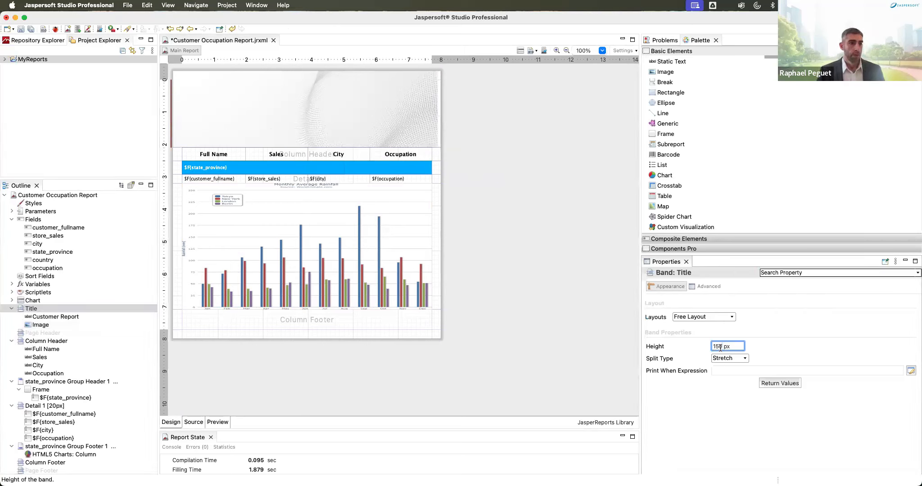
pyautogui.press('BackSpace')
pyautogui.write('2')
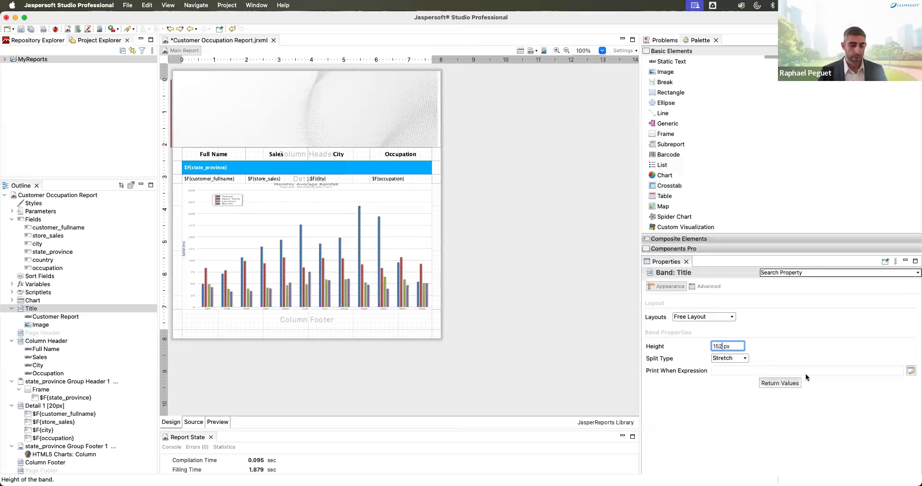
pyautogui.press('Tab')
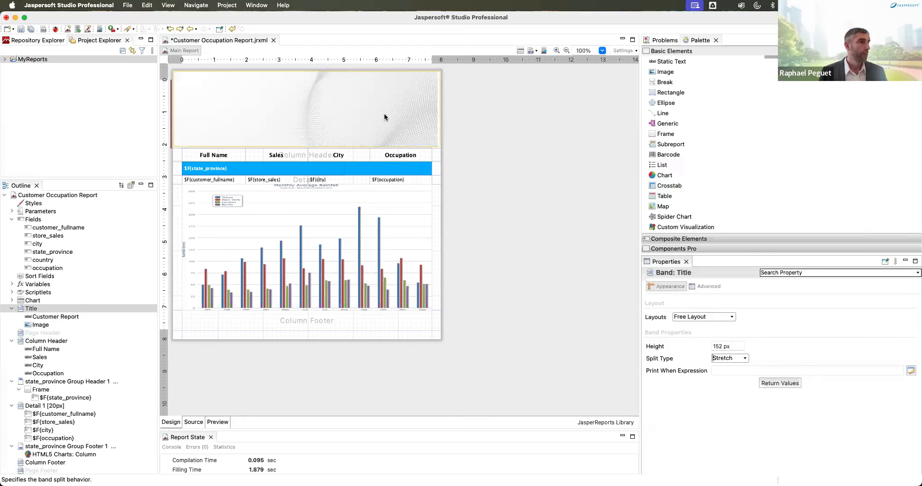
# Step: Move the banner image behind the Customer Report title and nudge it a few pixels right
pyautogui.click(384, 113)
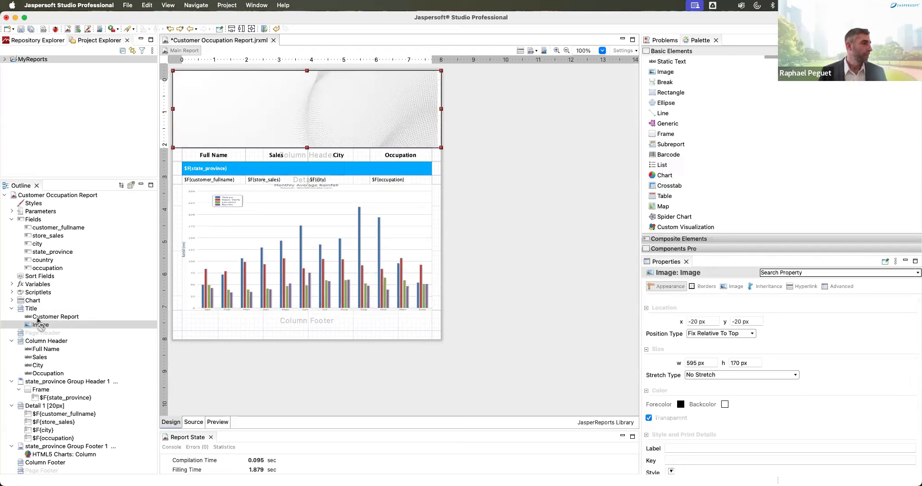
pyautogui.moveTo(39, 325); pyautogui.dragTo(38, 314)
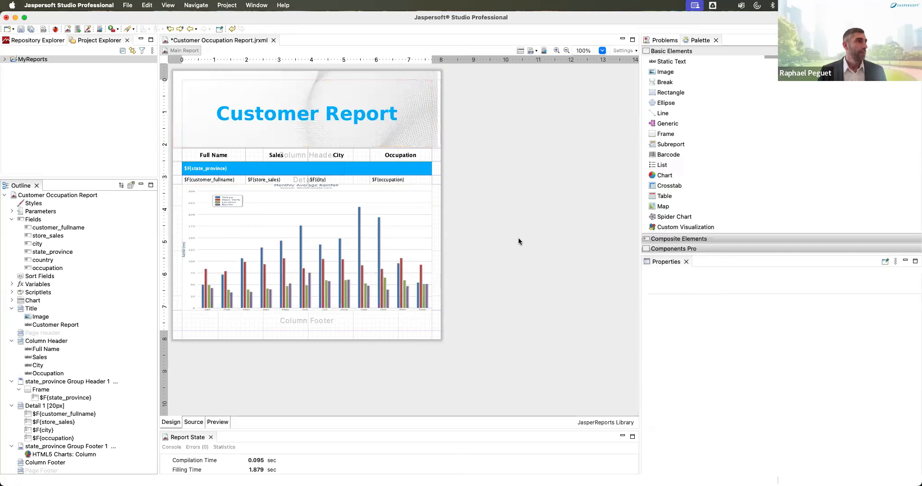
pyautogui.click(435, 86)
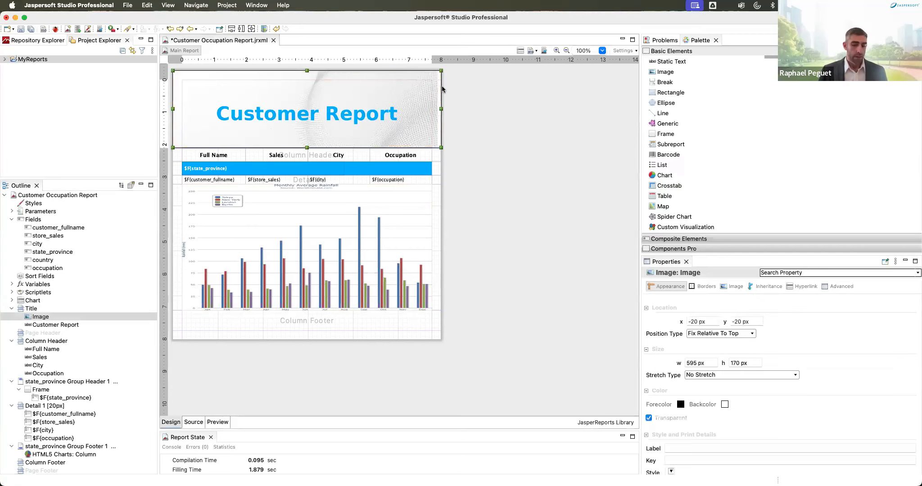
pyautogui.press('Right')
pyautogui.press('Right')
pyautogui.press('Right')
pyautogui.press('Right')
pyautogui.press('Right')
pyautogui.press('Right')
pyautogui.press('Right')
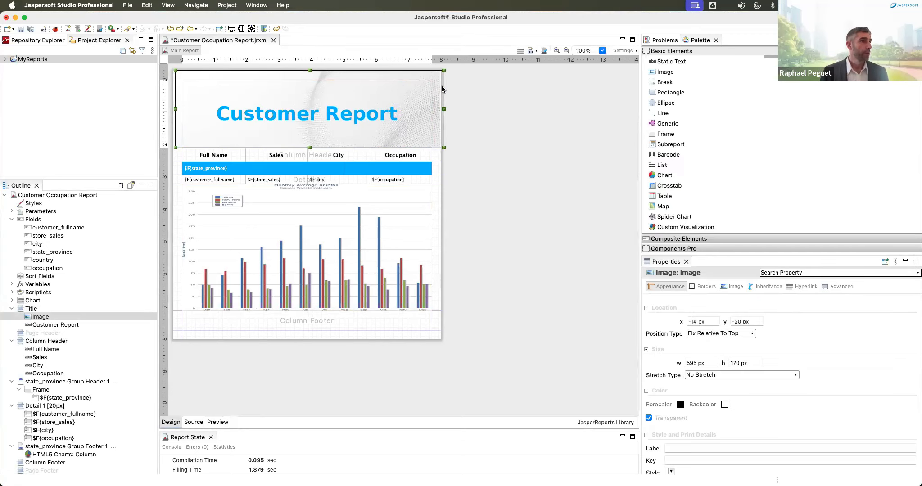
pyautogui.click(463, 162)
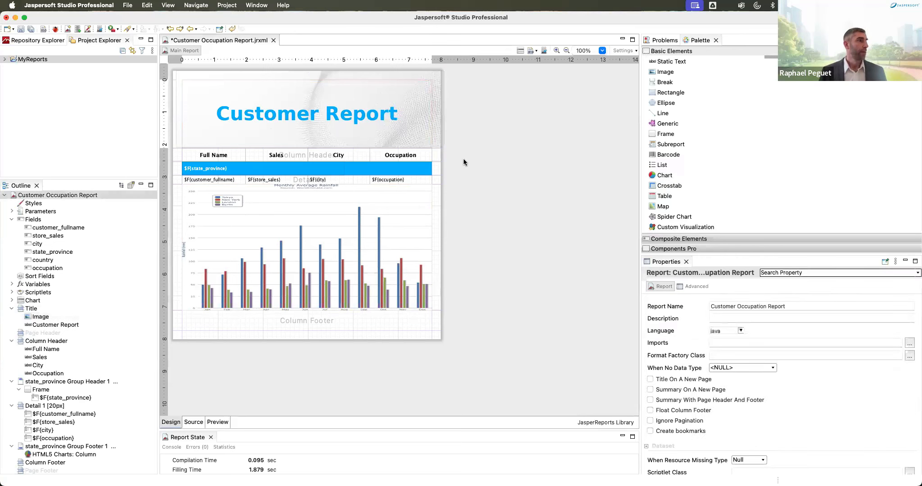
# Step: Preview the report and page forward through its per-state customer pages
pyautogui.click(217, 422)
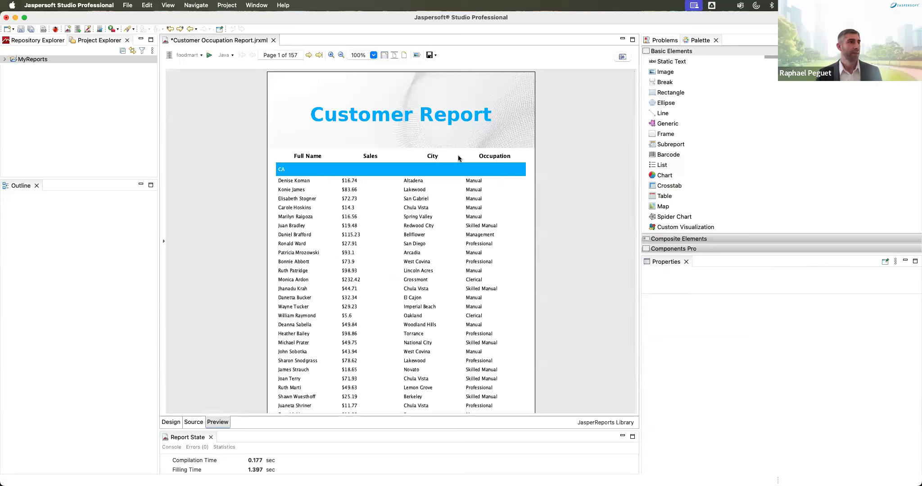
pyautogui.scroll(-2, 498, 227)
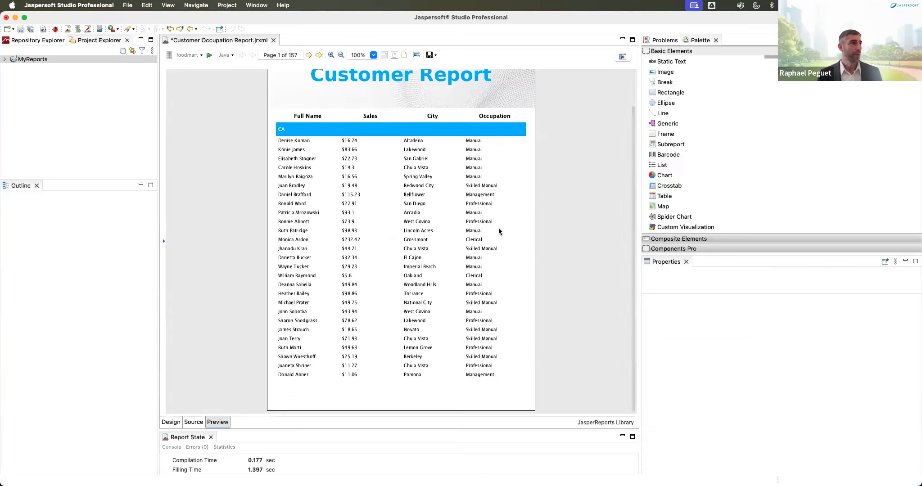
pyautogui.scroll(2, 494, 228)
pyautogui.scroll(-2, 496, 230)
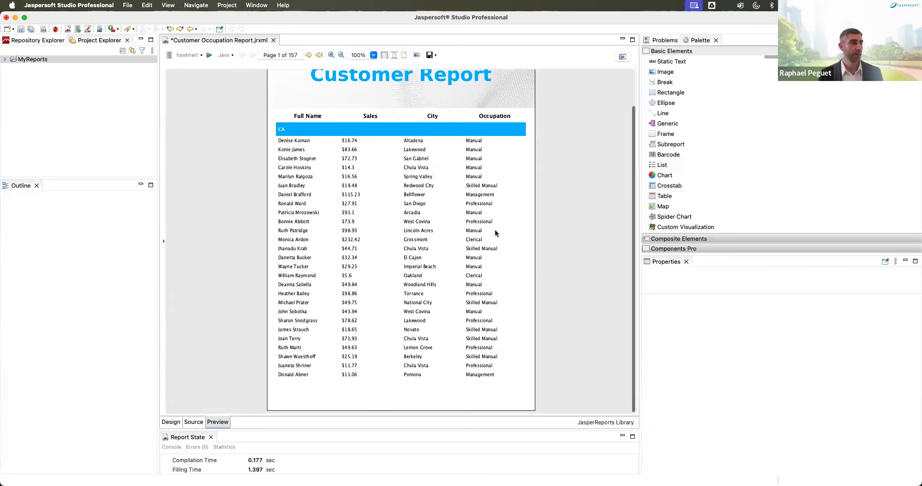
pyautogui.click(308, 55)
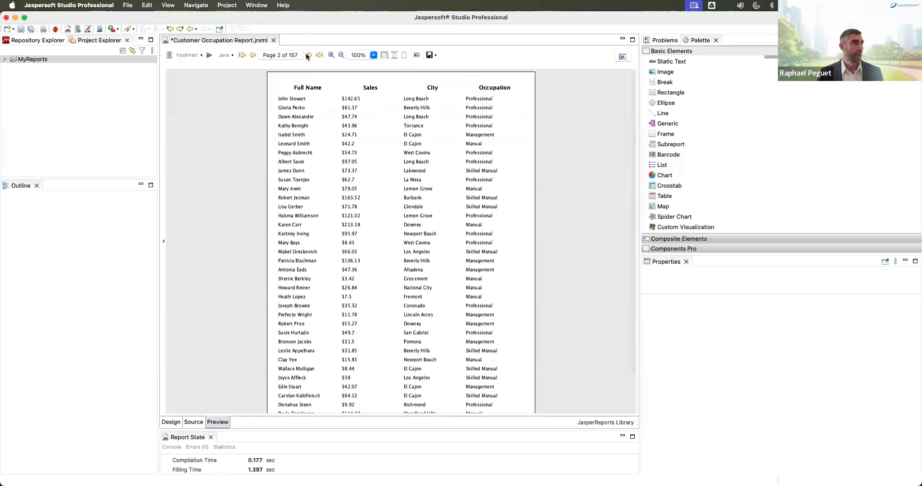
pyautogui.click(308, 55)
pyautogui.click(308, 55)
pyautogui.click(308, 55)
pyautogui.click(308, 55)
pyautogui.click(308, 54)
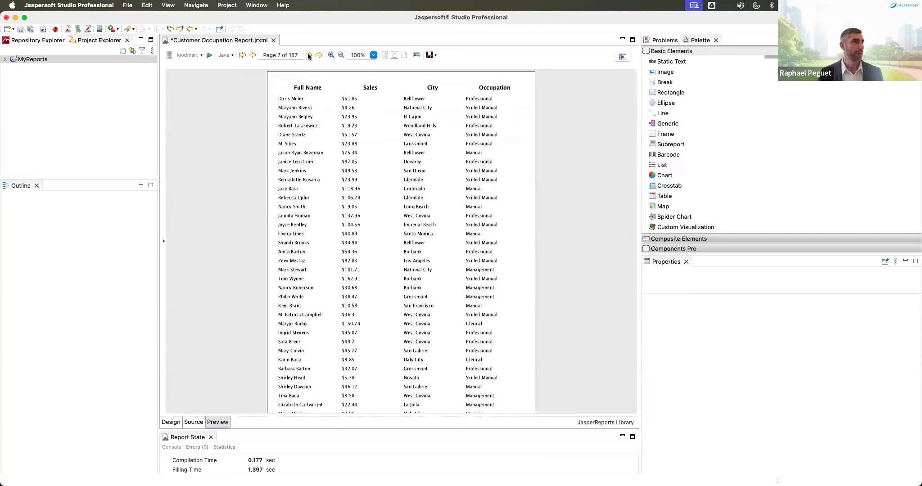
pyautogui.click(307, 55)
pyautogui.click(308, 55)
pyautogui.click(308, 55)
pyautogui.click(308, 55)
pyautogui.click(307, 55)
pyautogui.click(308, 55)
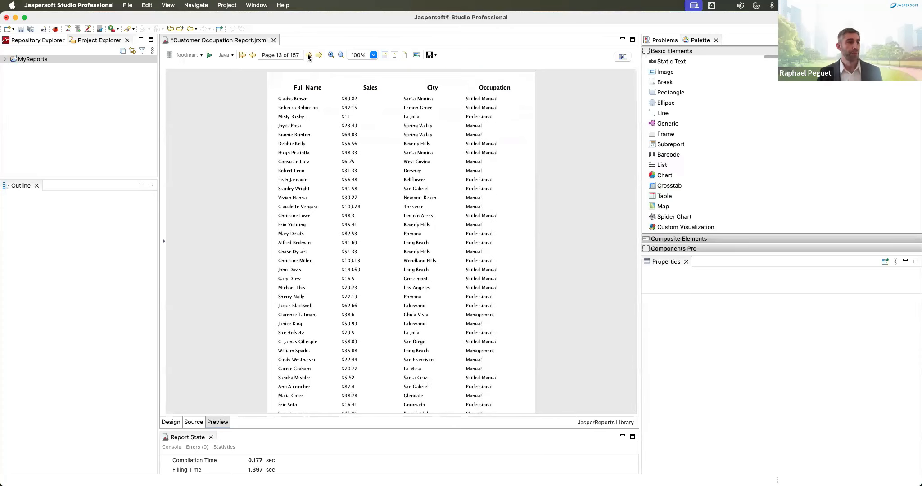
pyautogui.click(308, 55)
pyautogui.click(308, 55)
pyautogui.click(308, 54)
pyautogui.click(308, 55)
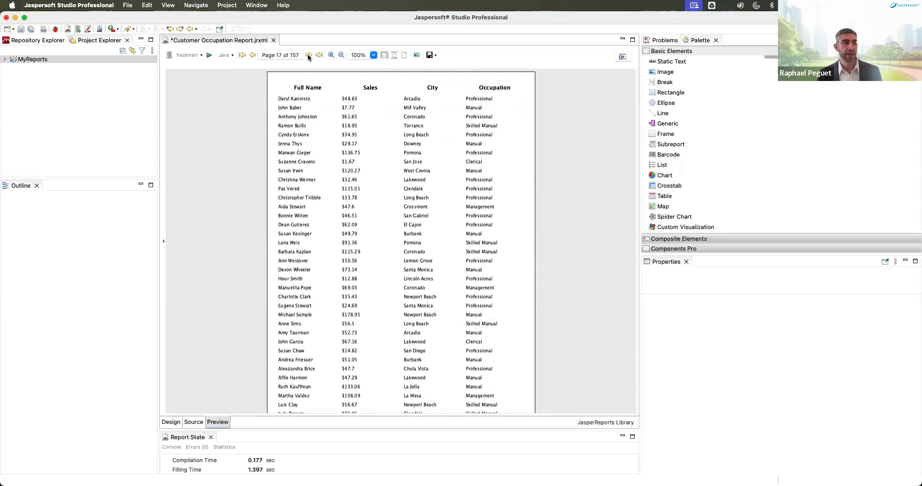
pyautogui.click(308, 55)
pyautogui.click(308, 55)
pyautogui.click(308, 55)
pyautogui.click(308, 55)
pyautogui.click(308, 55)
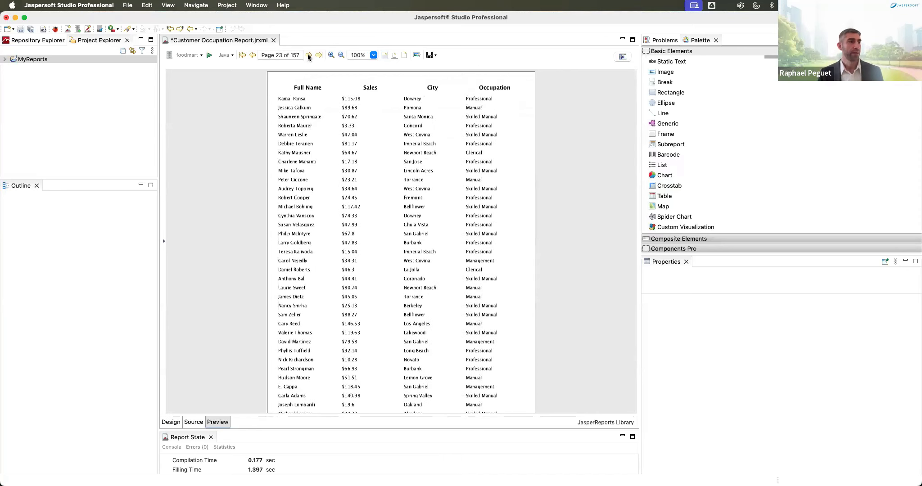
pyautogui.click(308, 55)
pyautogui.click(308, 55)
pyautogui.click(308, 55)
pyautogui.click(308, 55)
pyautogui.click(308, 55)
pyautogui.click(308, 55)
pyautogui.click(308, 55)
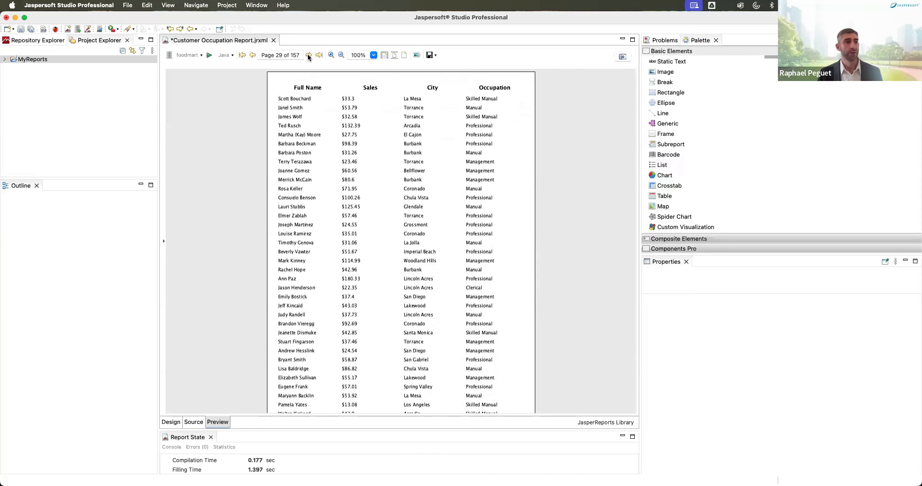
pyautogui.click(308, 55)
pyautogui.click(308, 54)
pyautogui.click(307, 55)
pyautogui.click(308, 55)
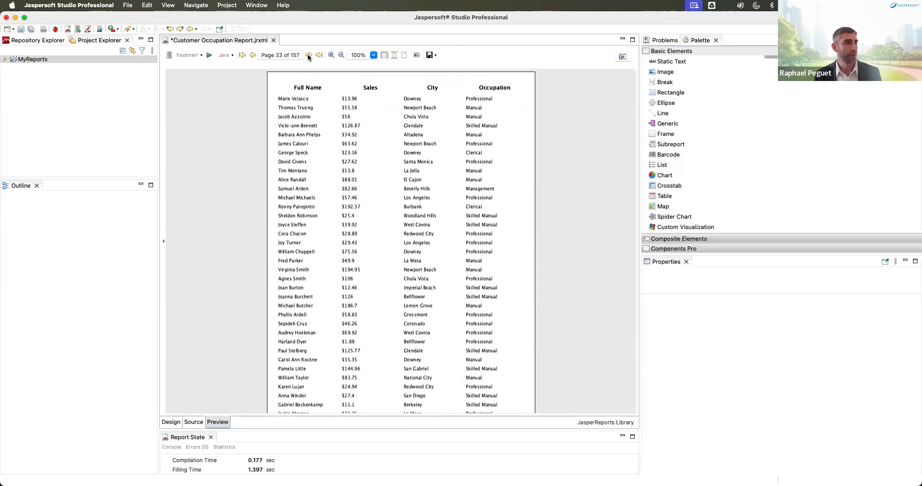
pyautogui.click(308, 55)
pyautogui.click(308, 55)
pyautogui.click(307, 55)
pyautogui.click(308, 54)
pyautogui.click(308, 55)
pyautogui.click(307, 55)
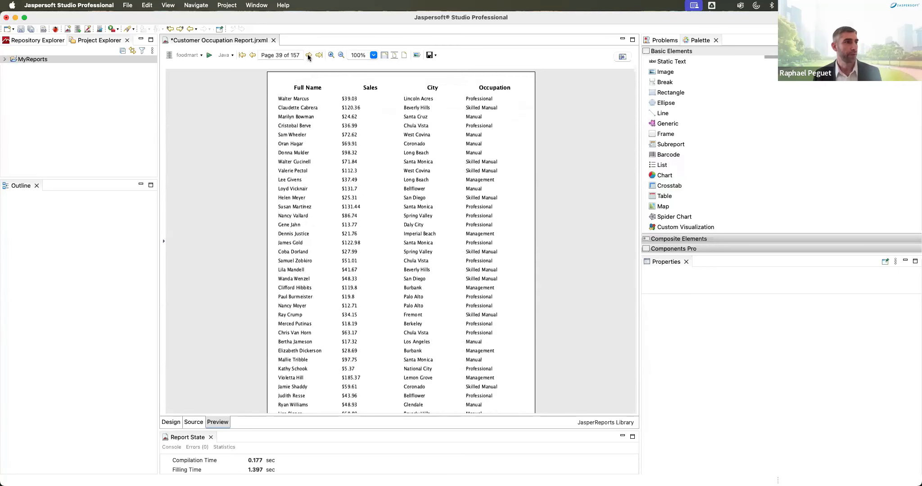
pyautogui.click(308, 55)
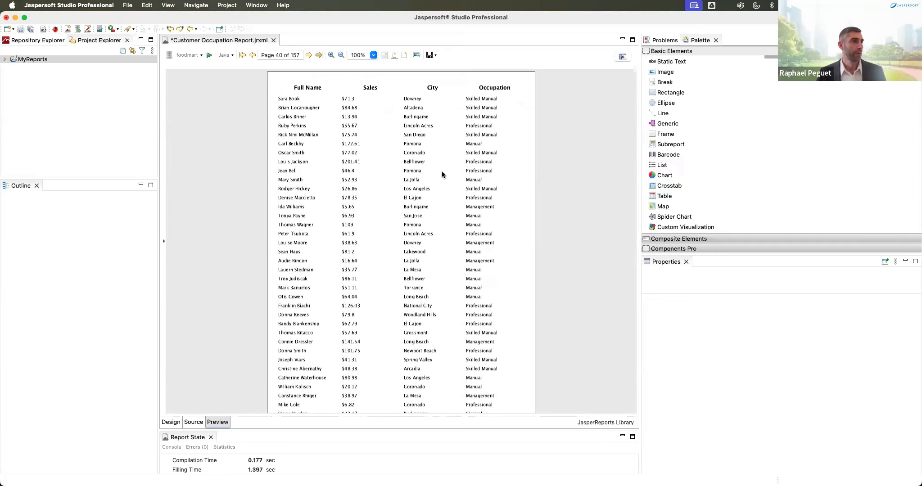
# Step: Jump to the last-page customer-count chart, then switch to the Overview presentation slide
pyautogui.press('End')
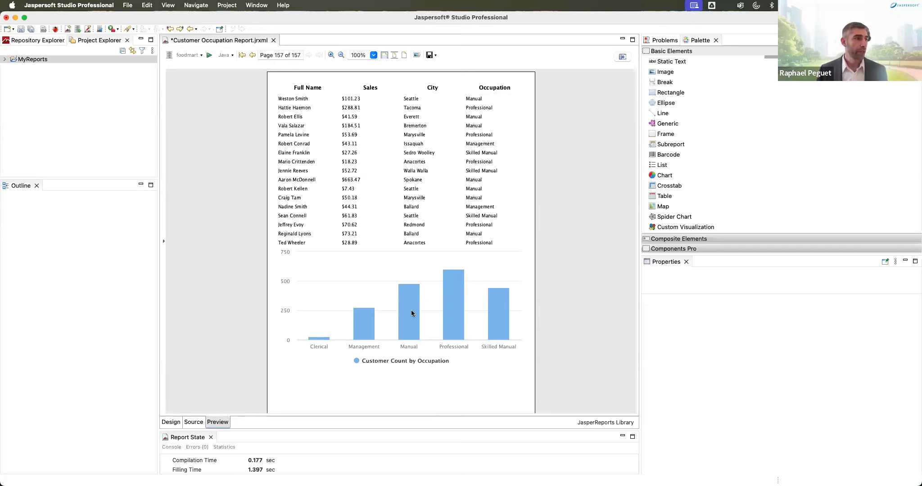
pyautogui.hotkey('ctrl', 'Right')
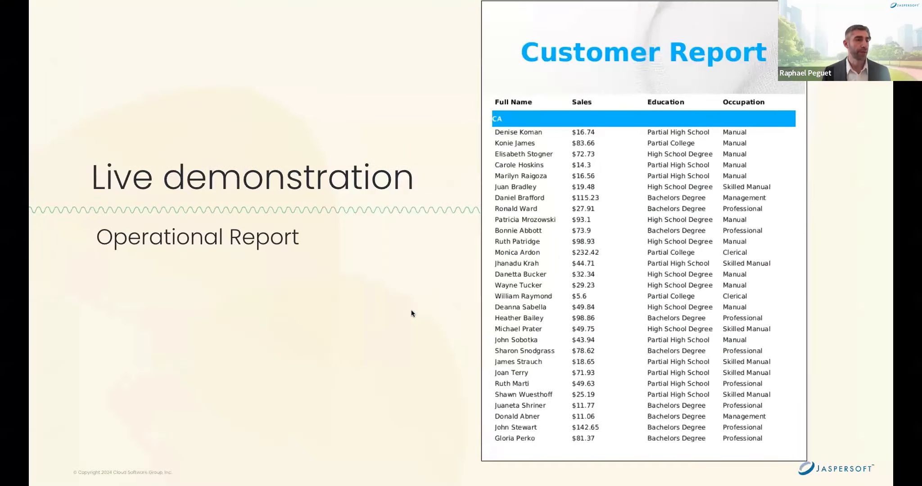
pyautogui.press('Right')
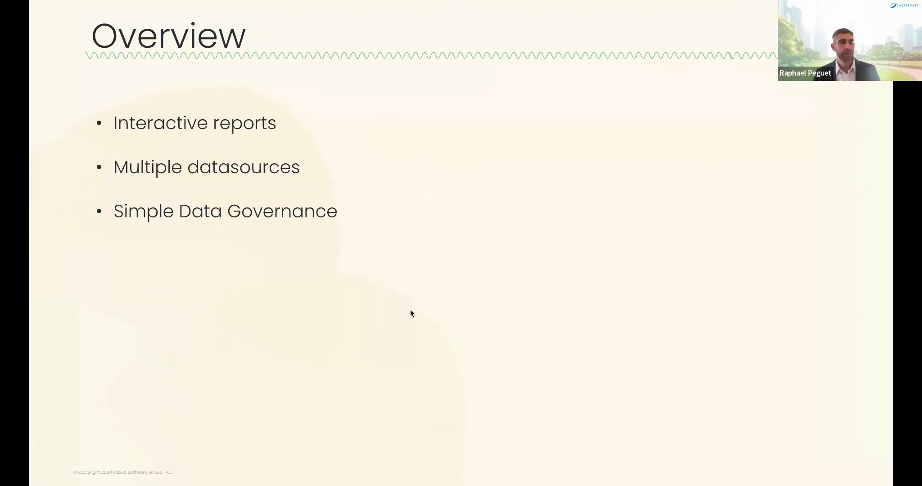
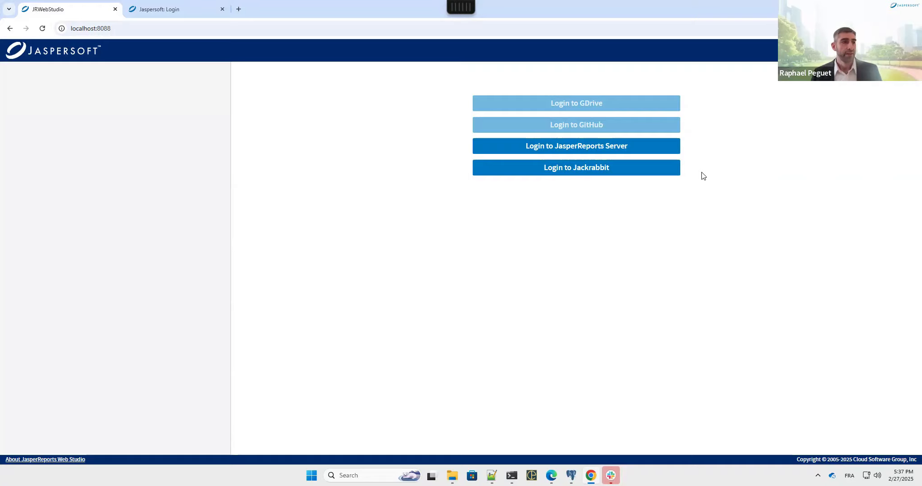
# Step: Log in to JasperReports Server under the organization_1 organization
pyautogui.click(606, 146)
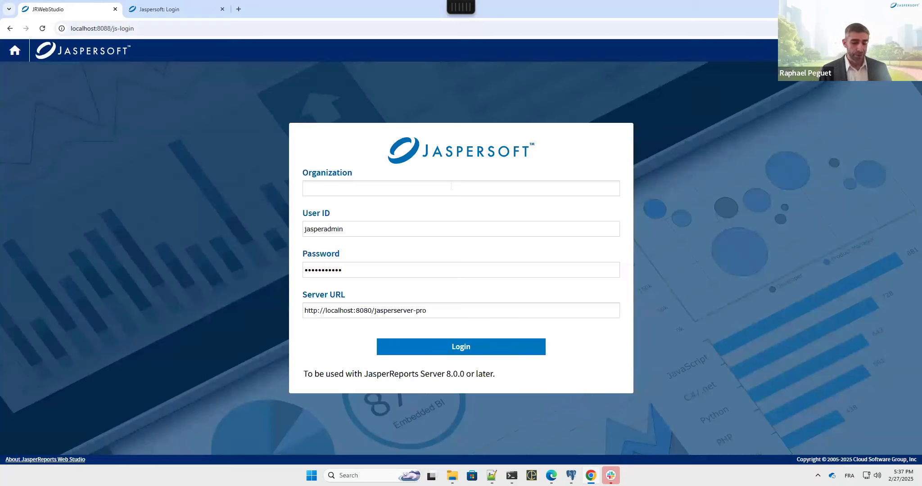
pyautogui.write('organi')
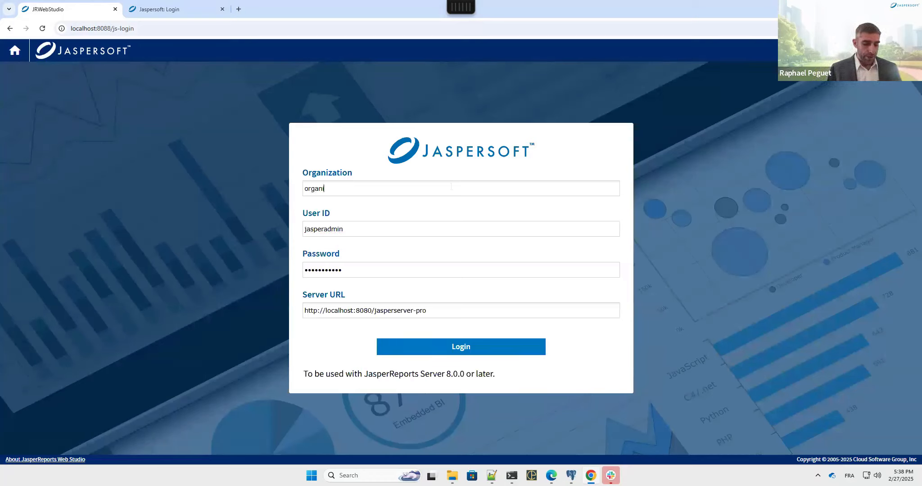
pyautogui.write('zation')
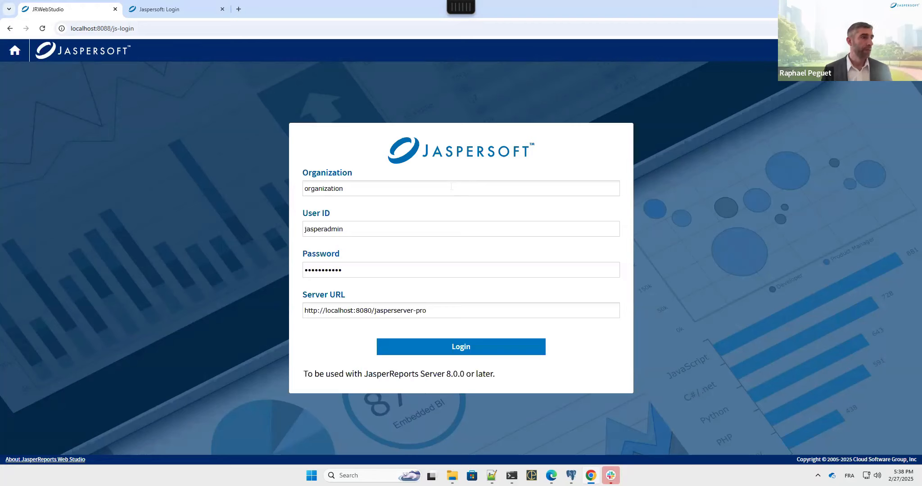
pyautogui.write('_1')
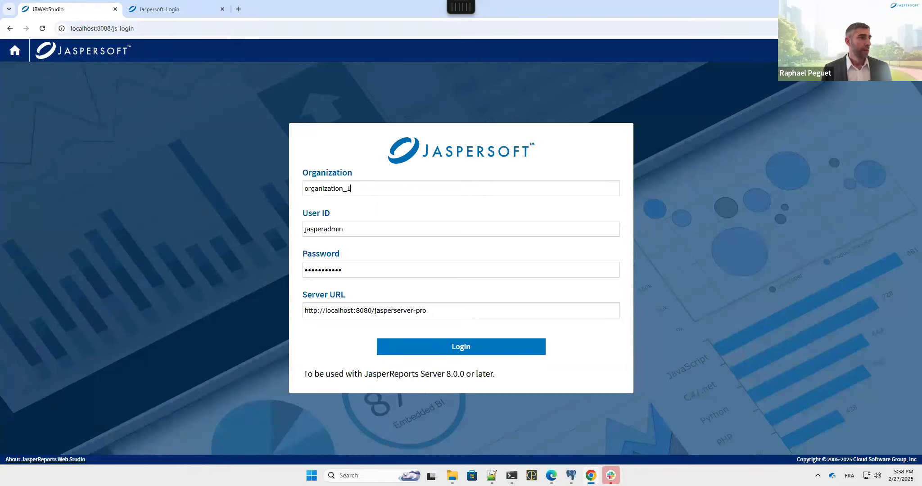
pyautogui.click(447, 347)
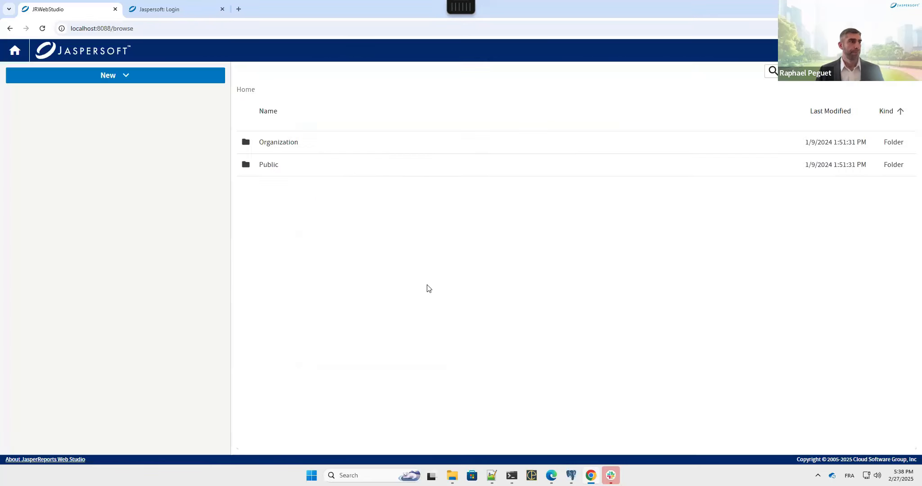
# Step: Browse to Public > FunFactsAbout2025 and open main_jrxml in the report designer
pyautogui.click(268, 166)
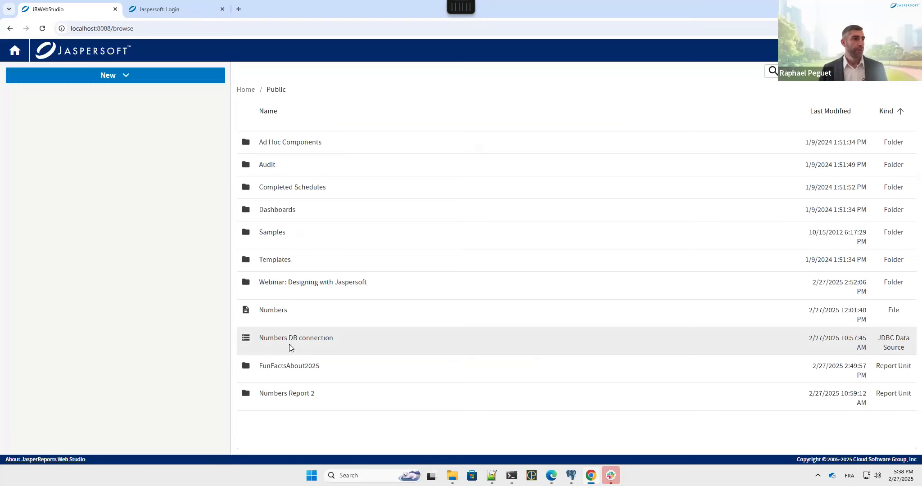
pyautogui.click(290, 368)
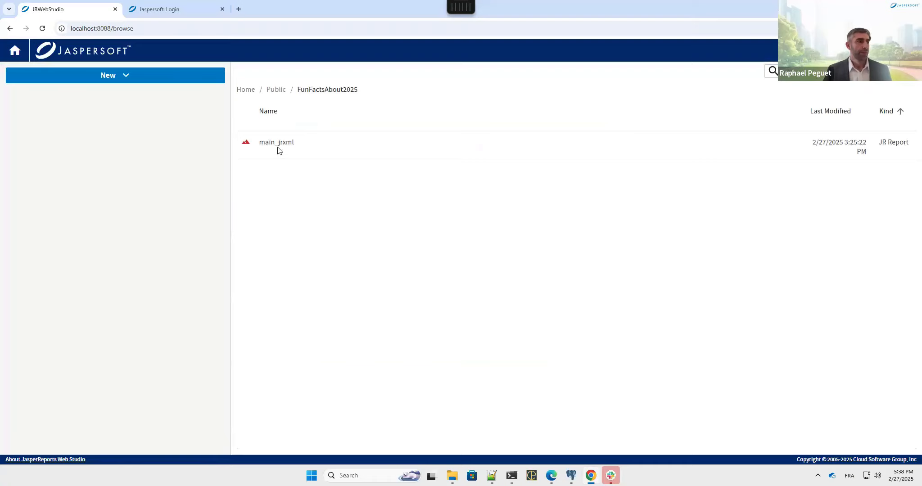
pyautogui.rightClick(278, 143)
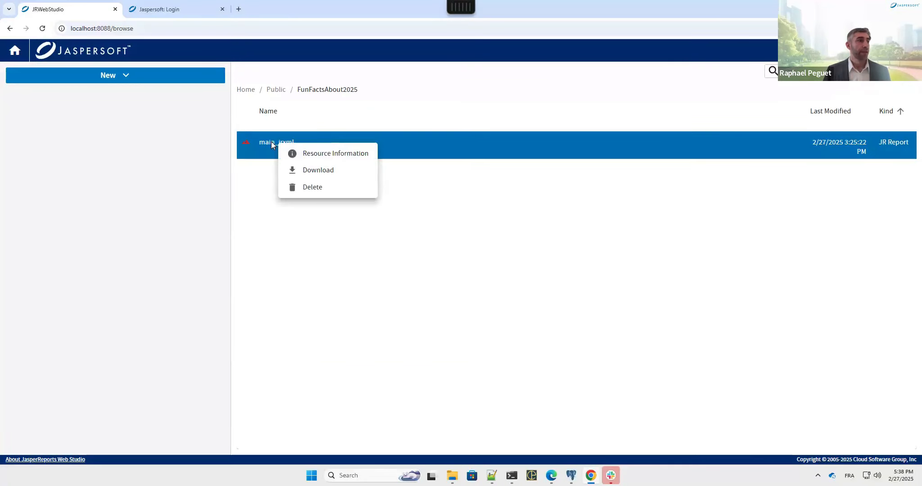
pyautogui.doubleClick(272, 142)
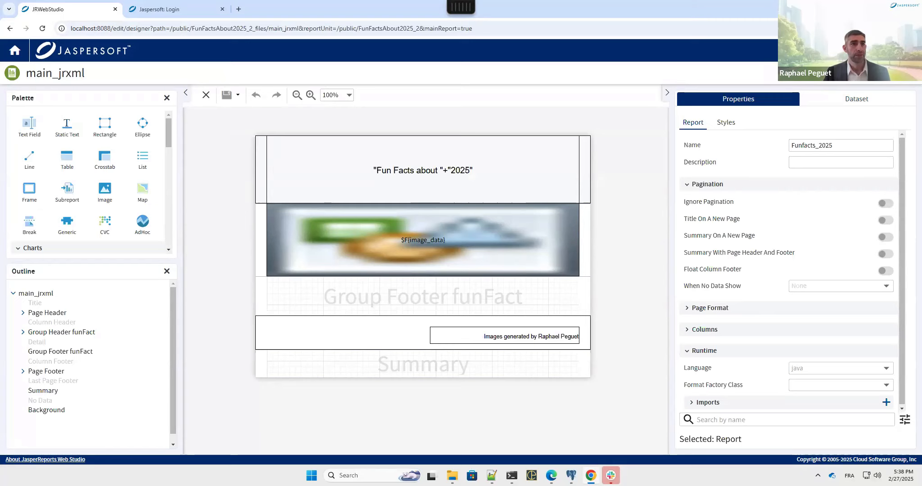
pyautogui.click(893, 73)
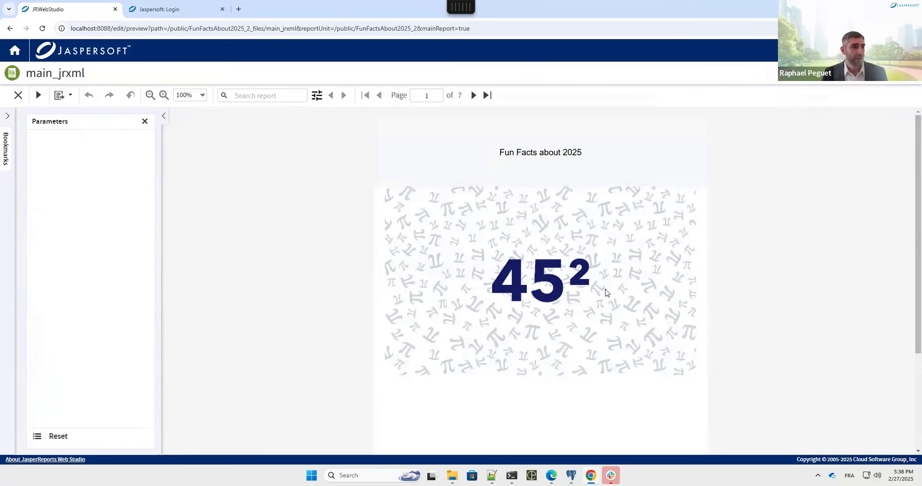
pyautogui.scroll(-2, 608, 291)
pyautogui.scroll(-1, 608, 292)
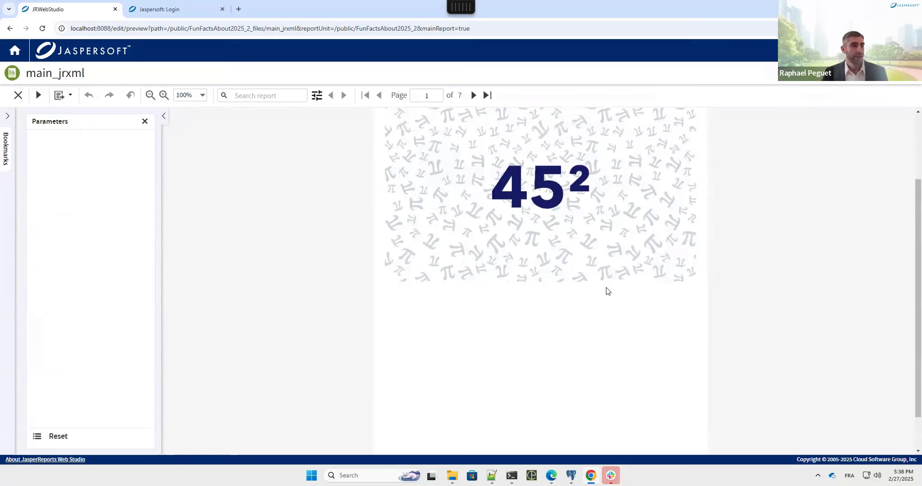
pyautogui.scroll(3, 605, 291)
pyautogui.scroll(-1, 837, 164)
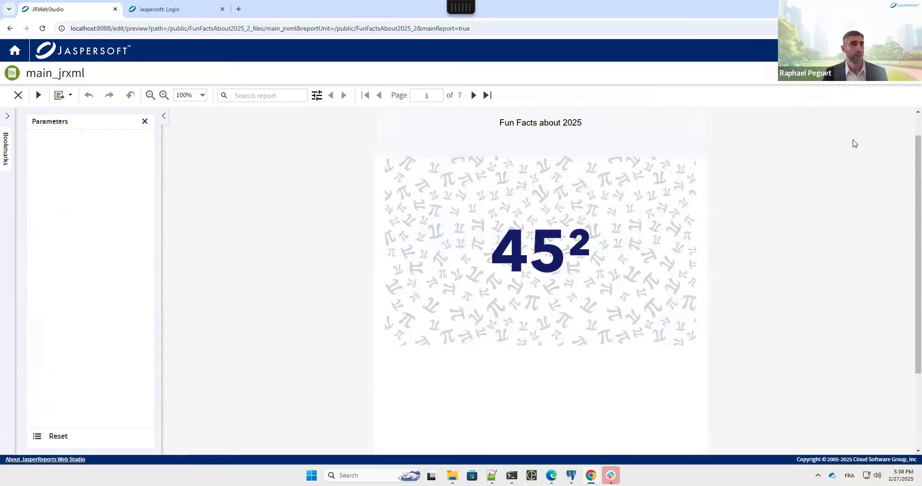
pyautogui.scroll(1, 838, 164)
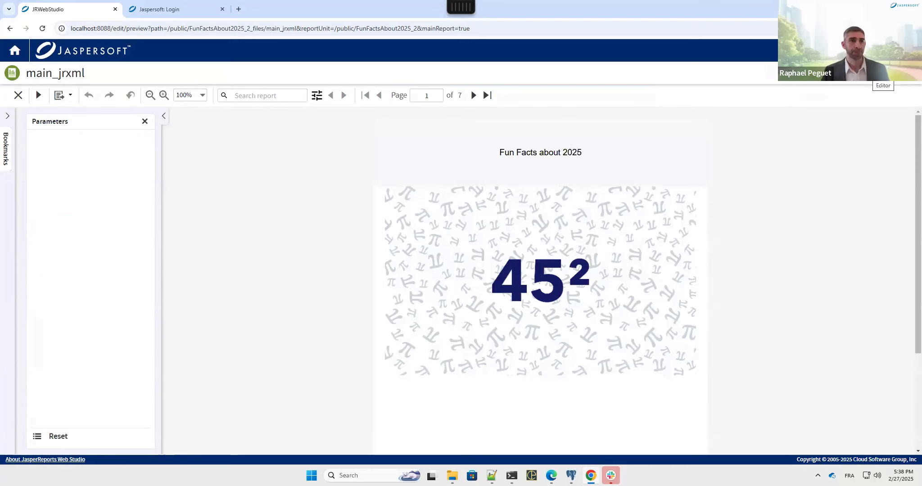
pyautogui.click(18, 95)
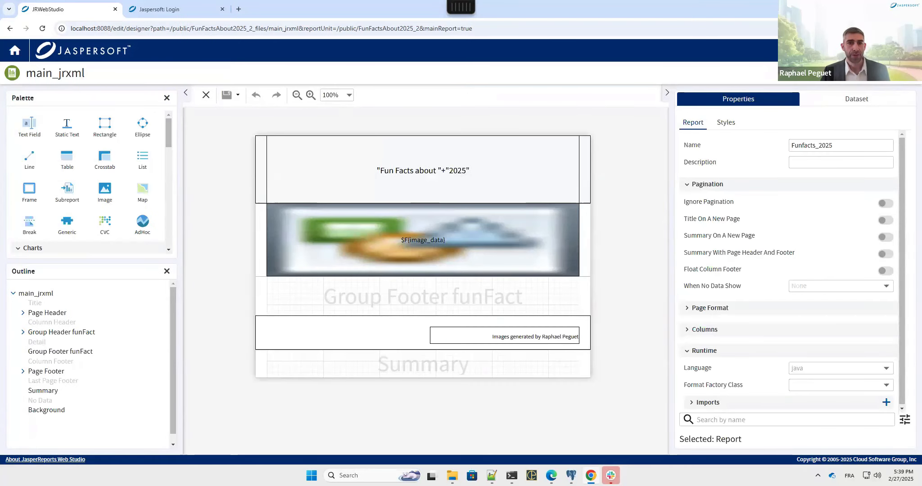
# Step: Show the main dataset's settings with the SQL query editor and expand its parameter list
pyautogui.click(857, 100)
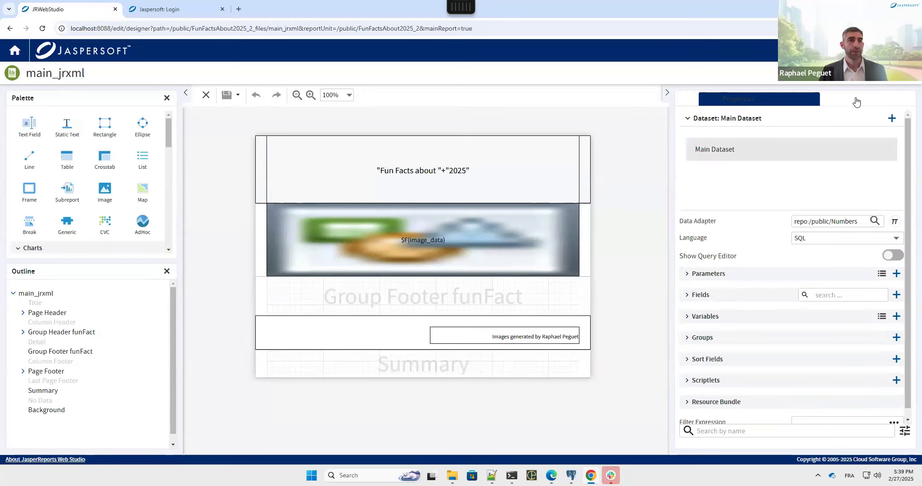
pyautogui.click(732, 100)
pyautogui.click(869, 98)
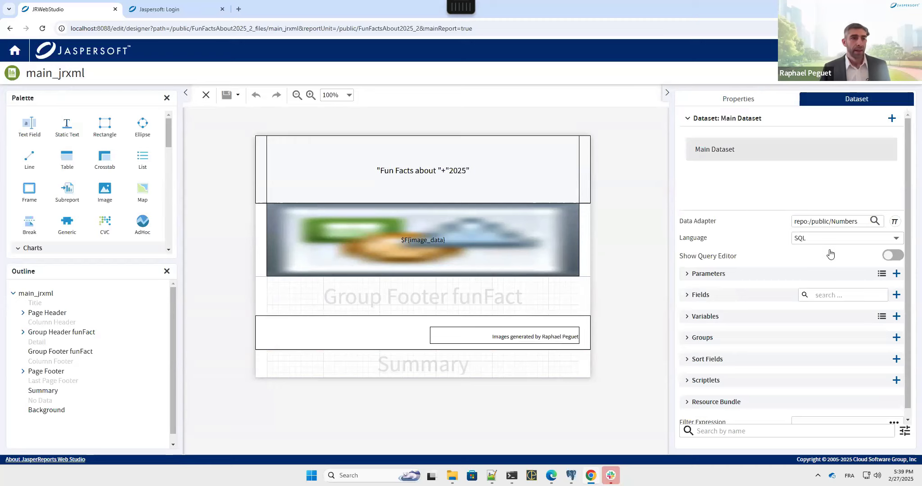
pyautogui.click(894, 257)
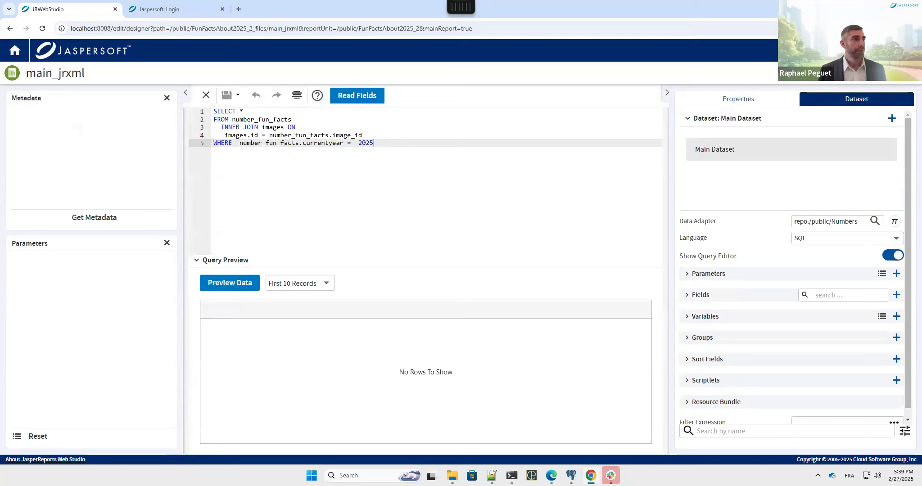
pyautogui.click(689, 275)
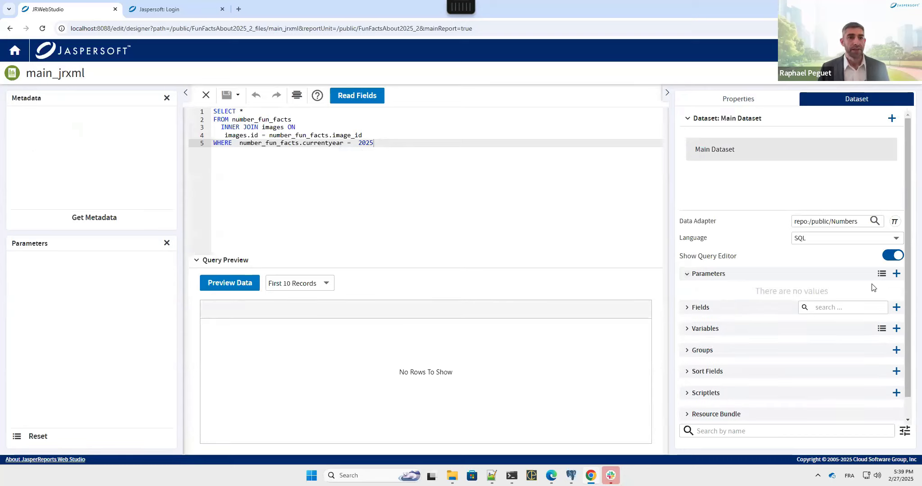
# Step: Add a parameter named Year of class java.lang.Integer with default value 2025
pyautogui.click(896, 274)
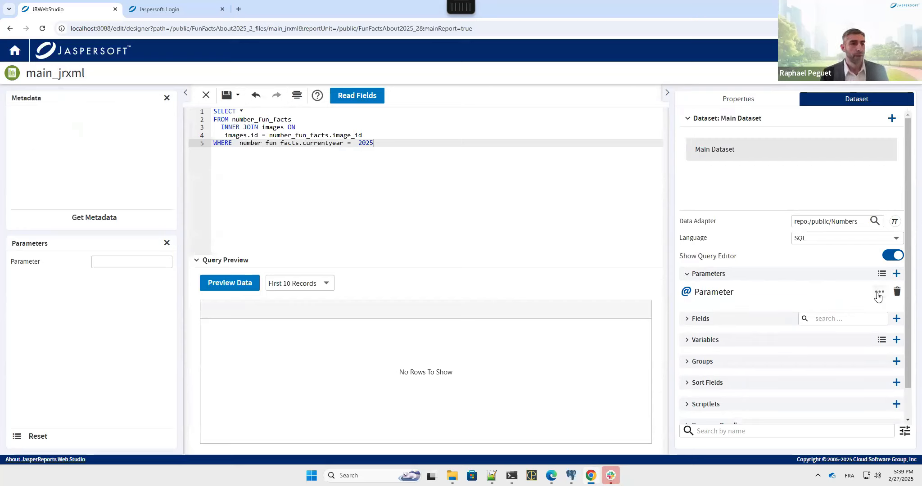
pyautogui.click(878, 293)
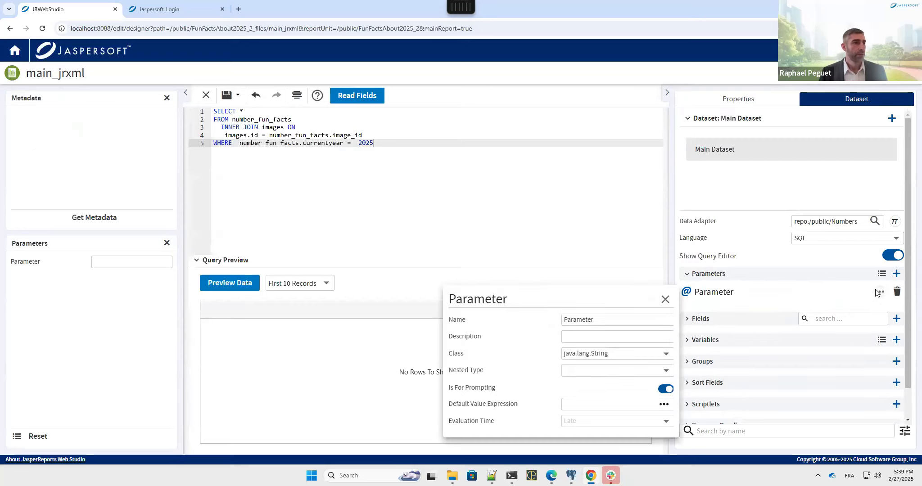
pyautogui.doubleClick(584, 319)
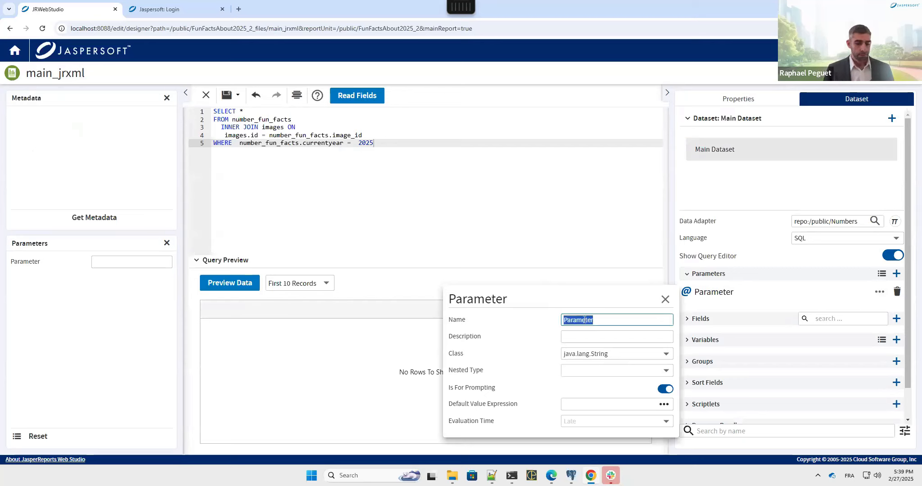
pyautogui.write('Year')
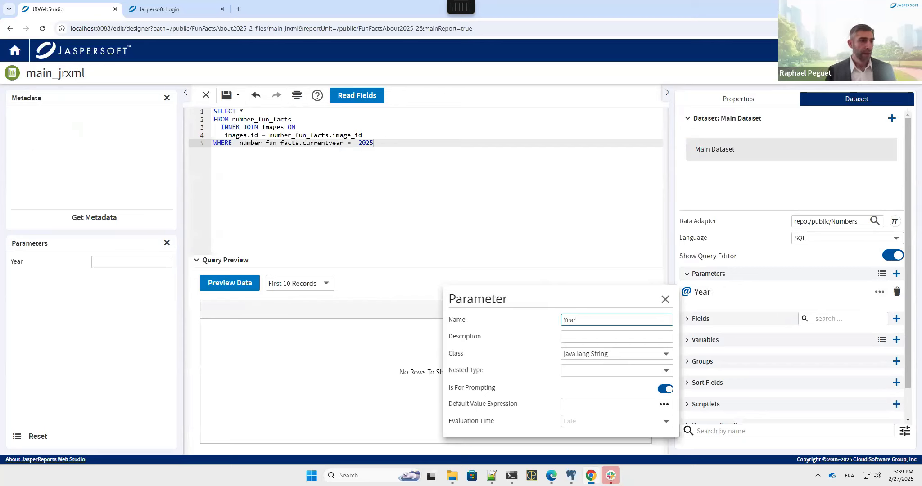
pyautogui.click(665, 354)
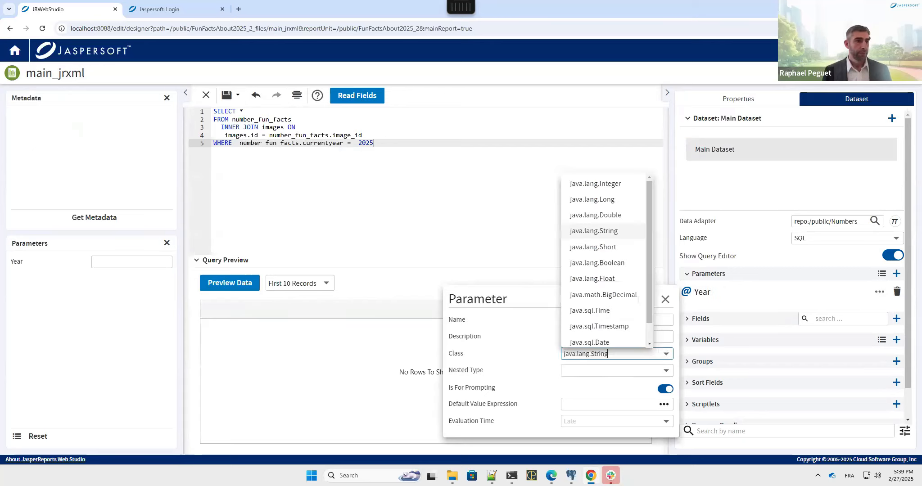
pyautogui.click(613, 184)
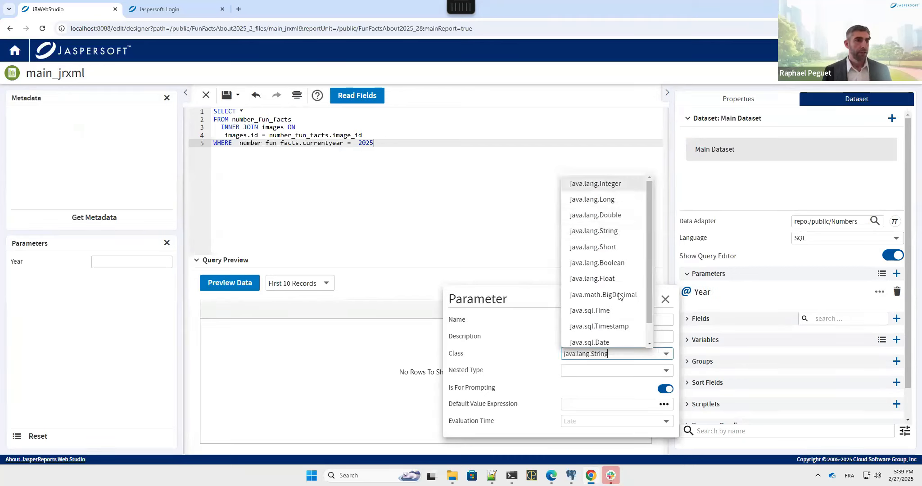
pyautogui.click(613, 404)
pyautogui.write('2025')
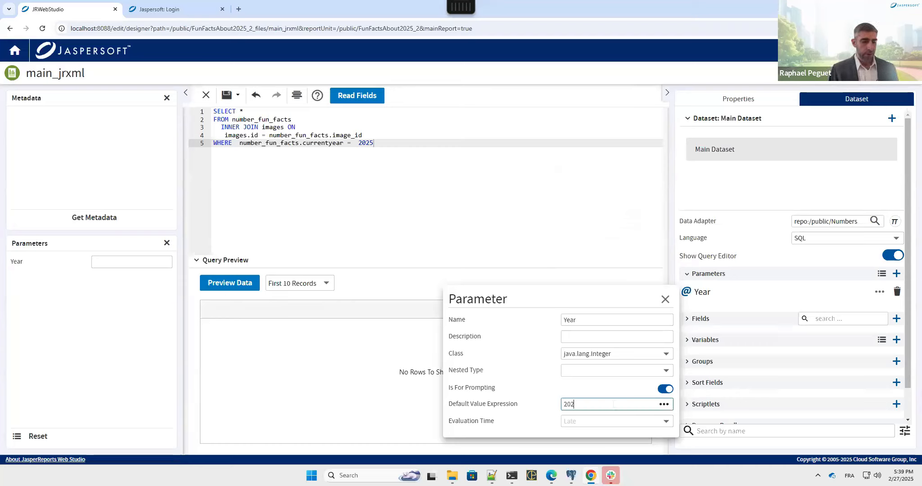
pyautogui.press('BackSpace')
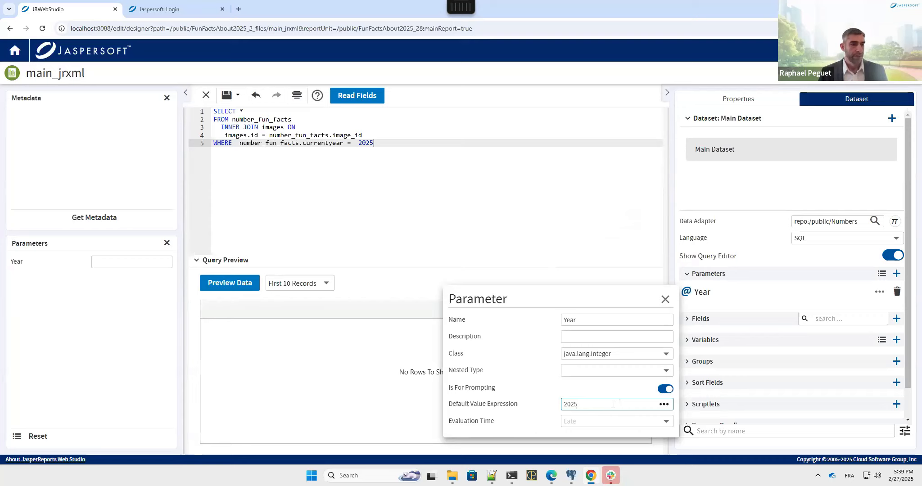
pyautogui.click(665, 299)
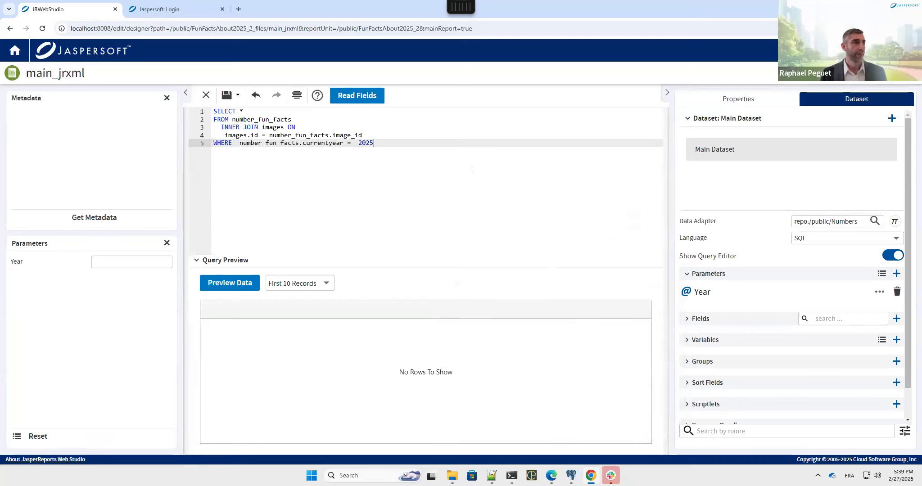
# Step: Replace the hard-coded 2025 in the query's WHERE clause with $P{Year}
pyautogui.moveTo(373, 143)
pyautogui.mouseDown()
pyautogui.moveTo(351, 142)
pyautogui.moveTo(358, 142)
pyautogui.mouseUp()
pyautogui.write('$')
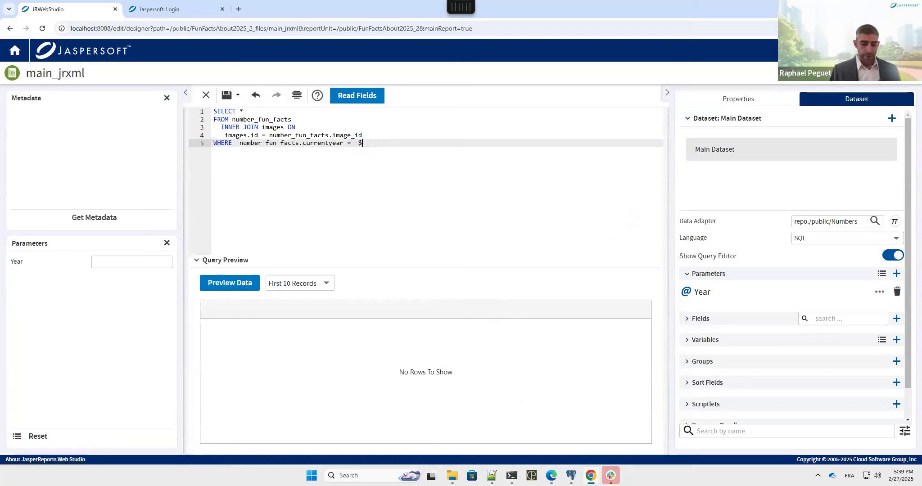
pyautogui.write('P{')
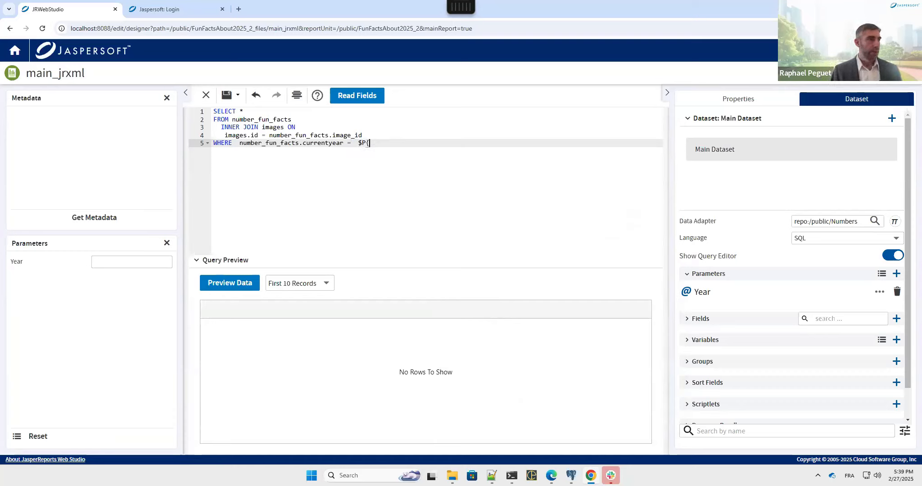
pyautogui.write('}')
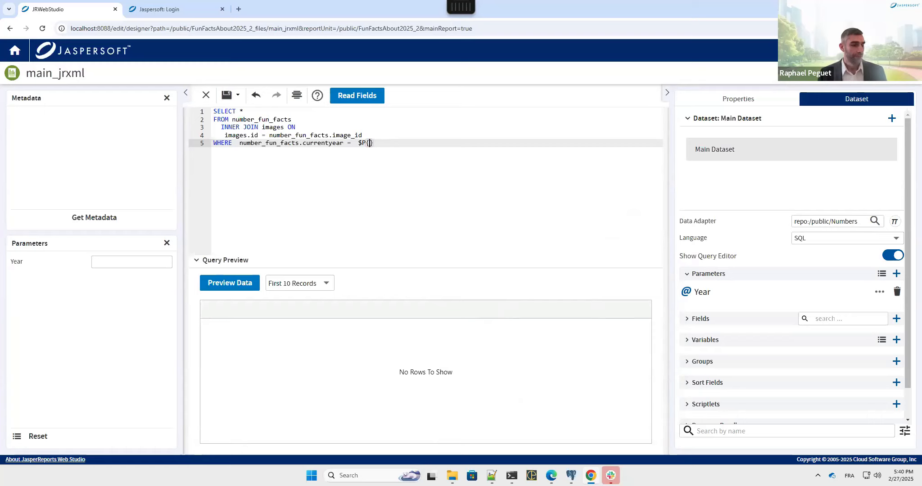
pyautogui.write('Year')
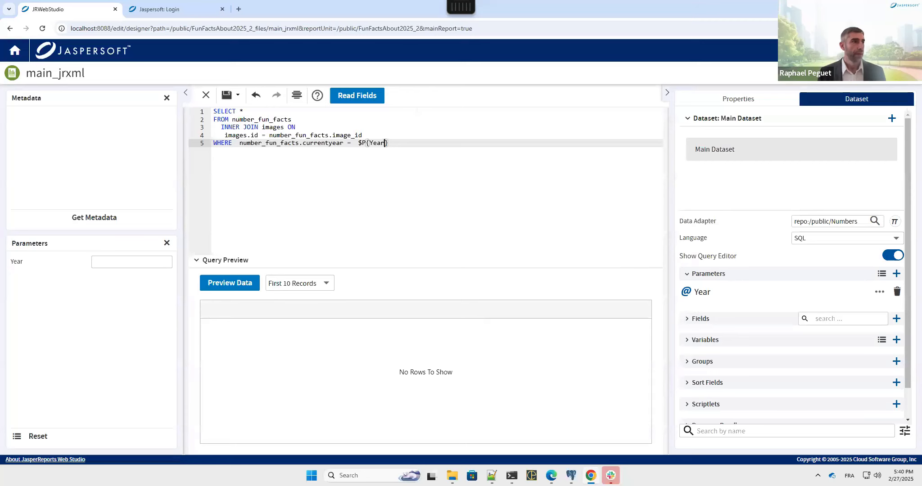
# Step: Back in the layout, select the report title text field and show its Text Field properties
pyautogui.click(711, 99)
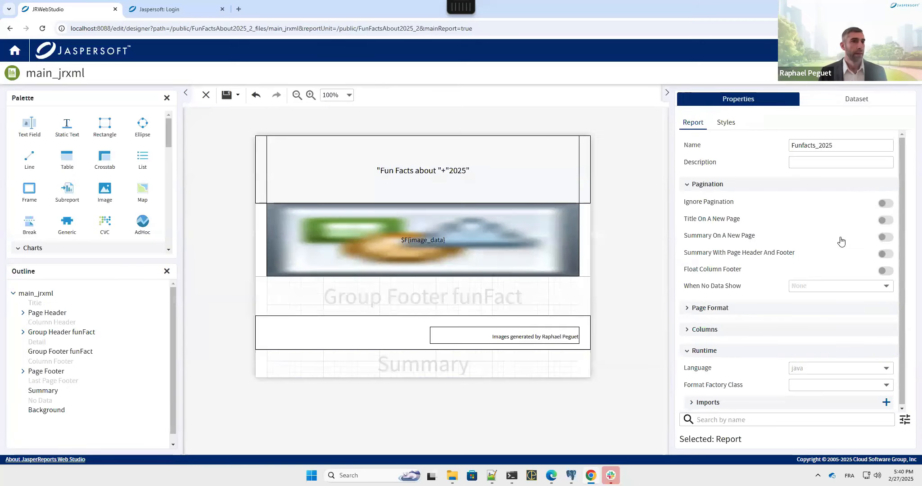
pyautogui.click(840, 98)
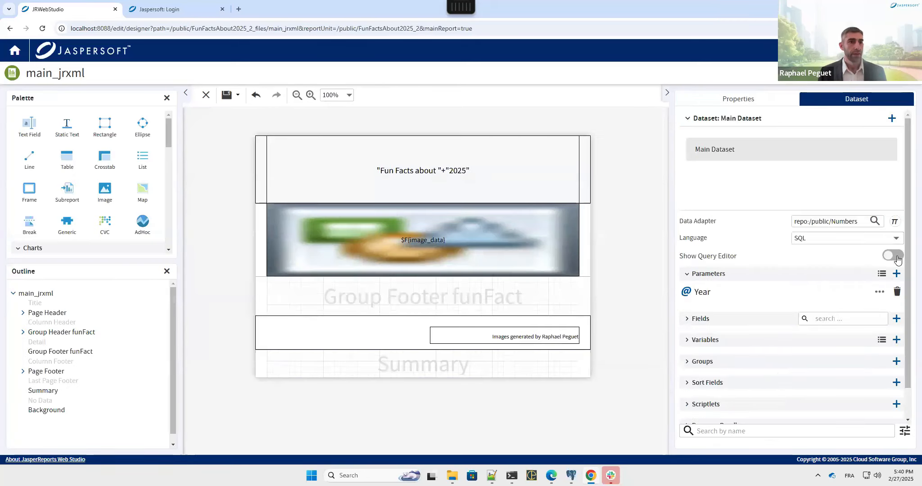
pyautogui.click(431, 171)
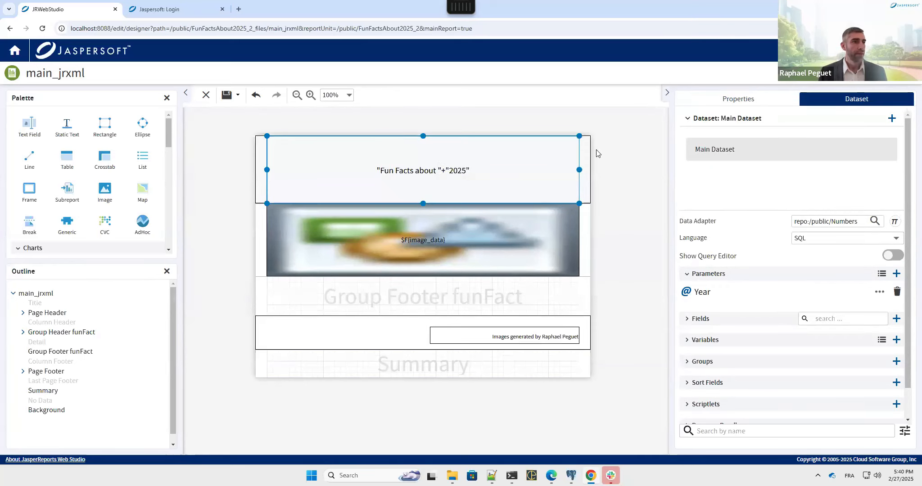
pyautogui.click(744, 98)
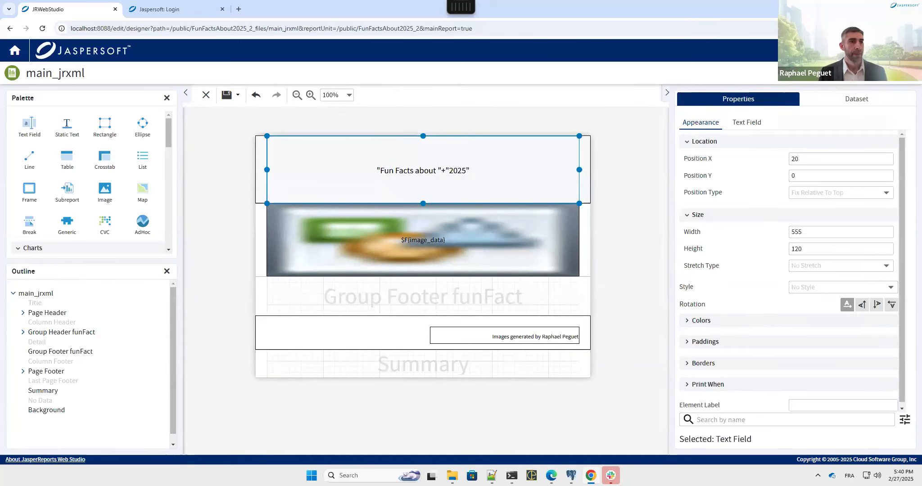
pyautogui.click(758, 127)
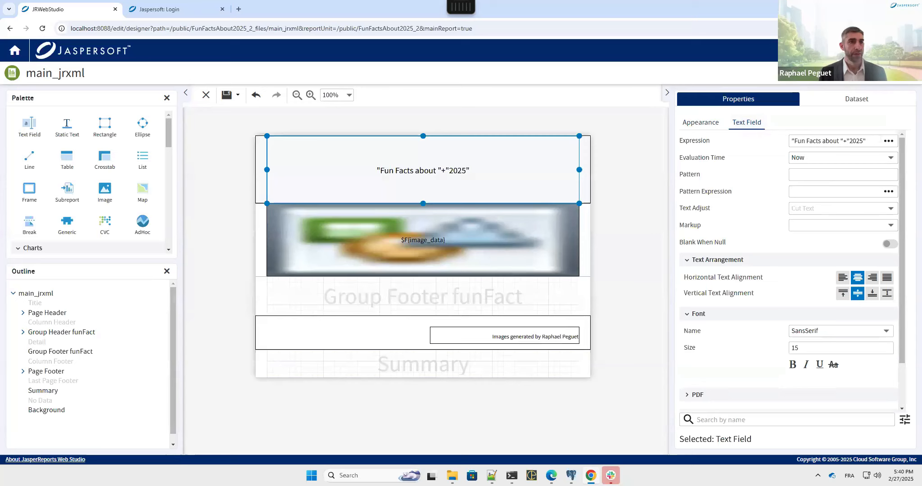
# Step: Change the title expression from the fixed 2025 to "Fun Facts about "+$P{Year}
pyautogui.click(889, 140)
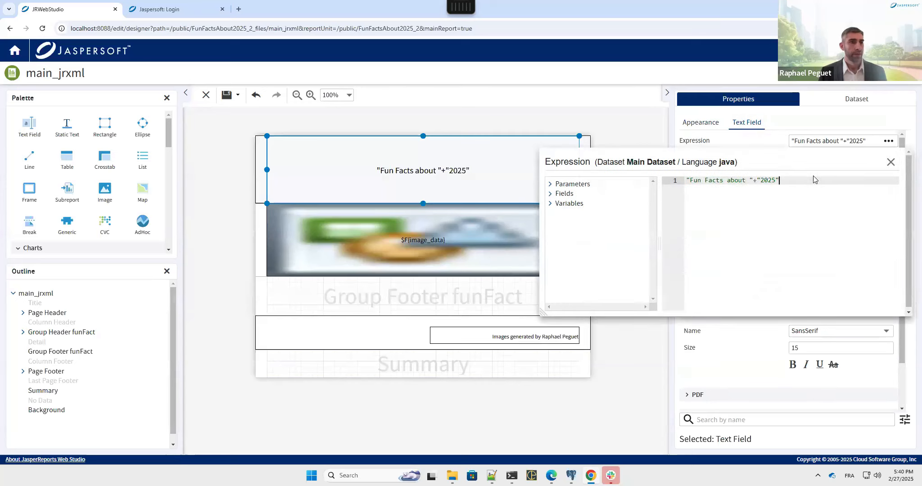
pyautogui.hotkey('shift', 'Left')
pyautogui.hotkey('shift', 'Left')
pyautogui.hotkey('shift', 'Left')
pyautogui.hotkey('shift', 'Left')
pyautogui.hotkey('shift', 'Left')
pyautogui.hotkey('shift', 'Left')
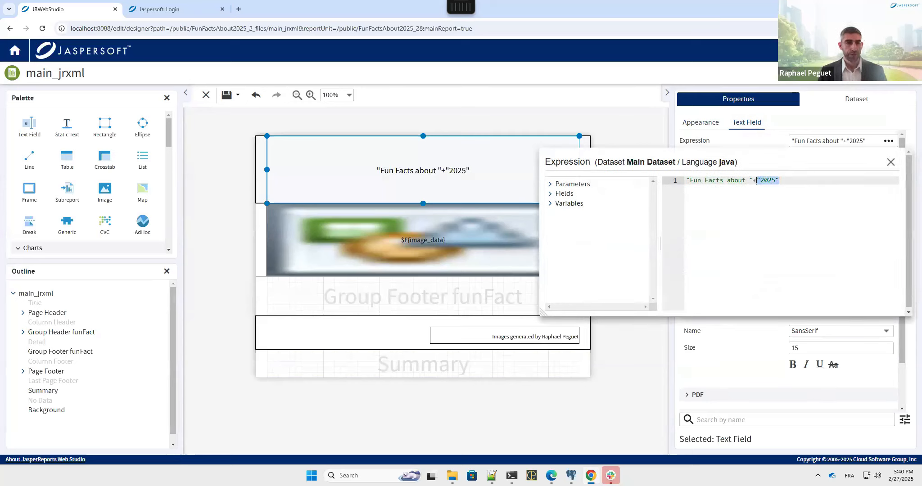
pyautogui.press('BackSpace')
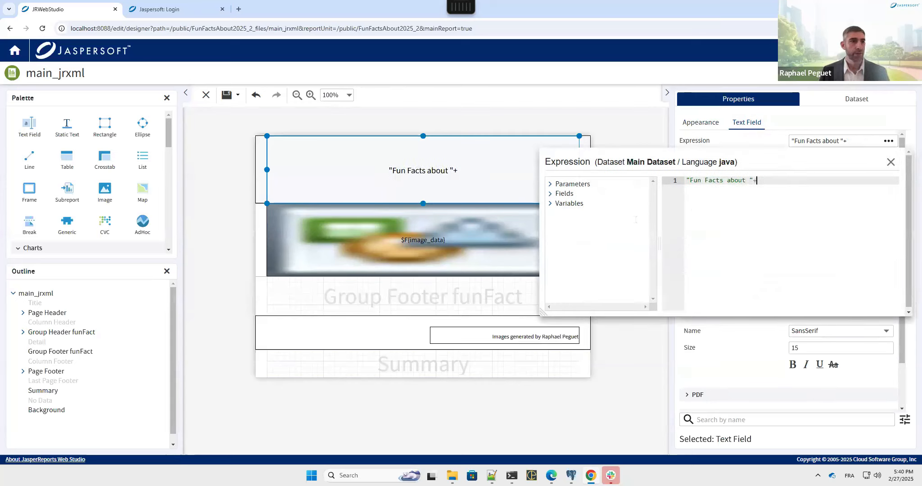
pyautogui.click(550, 194)
pyautogui.click(549, 193)
pyautogui.click(550, 184)
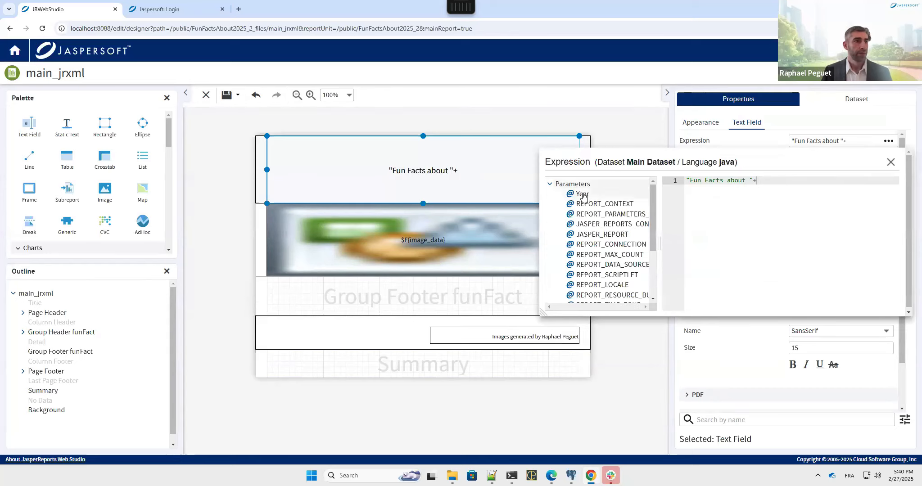
pyautogui.doubleClick(582, 194)
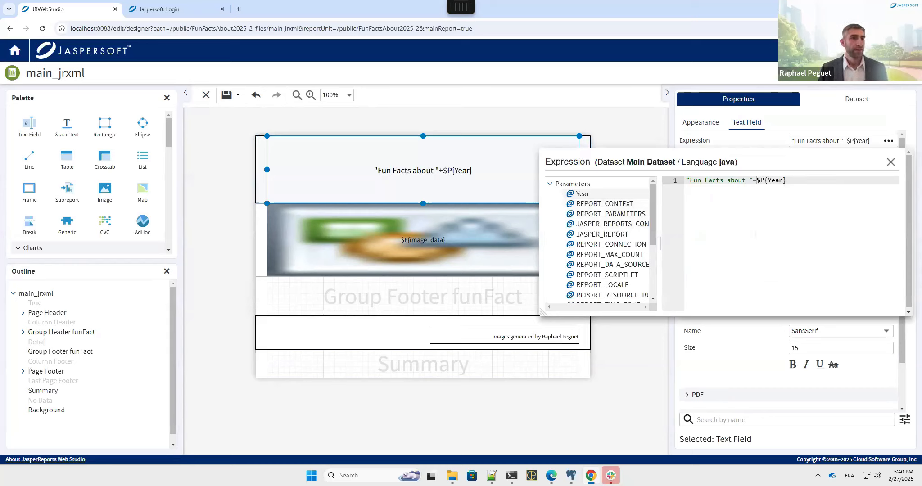
pyautogui.click(891, 162)
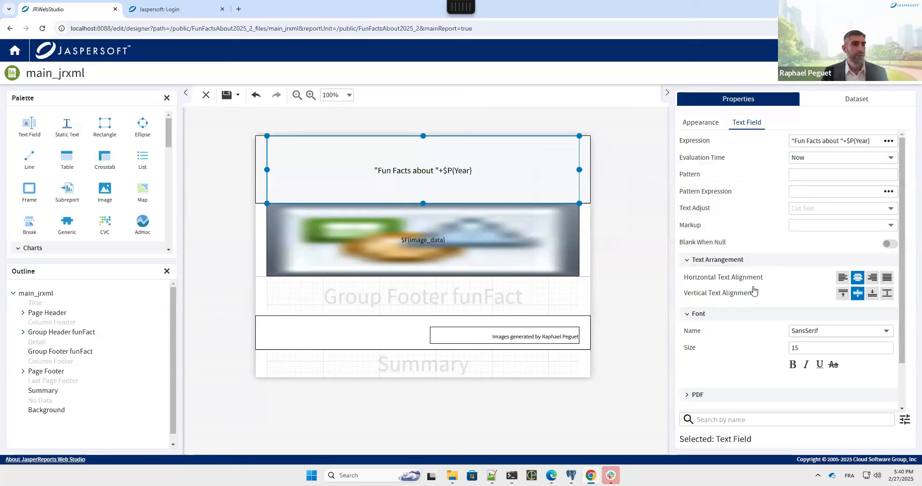
# Step: Expand the dataset's Fields list and scroll through id, currentyear, name, description, text_displayed and images
pyautogui.click(827, 103)
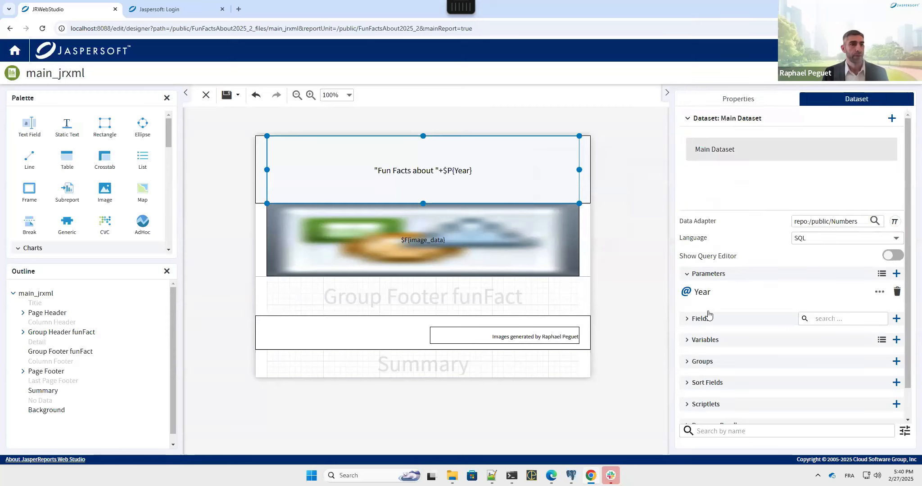
pyautogui.click(686, 319)
pyautogui.scroll(-2, 733, 330)
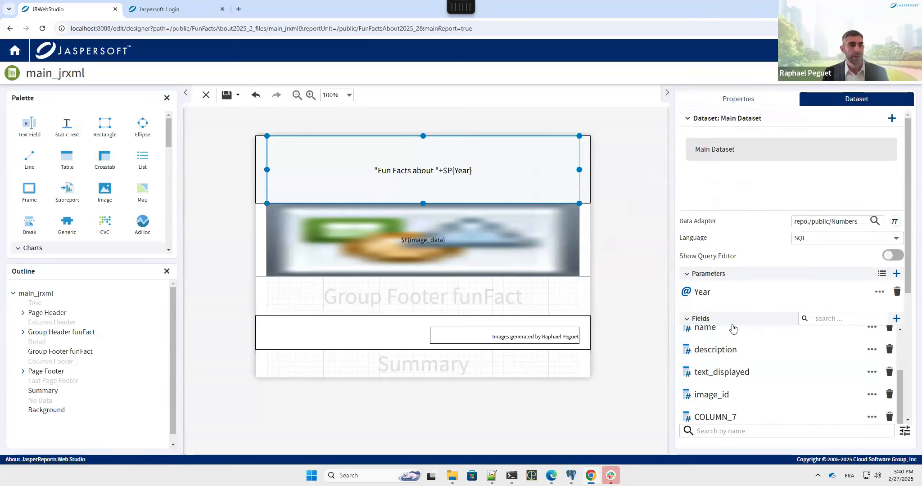
pyautogui.scroll(2, 733, 330)
pyautogui.scroll(-2, 729, 266)
pyautogui.scroll(-2, 729, 267)
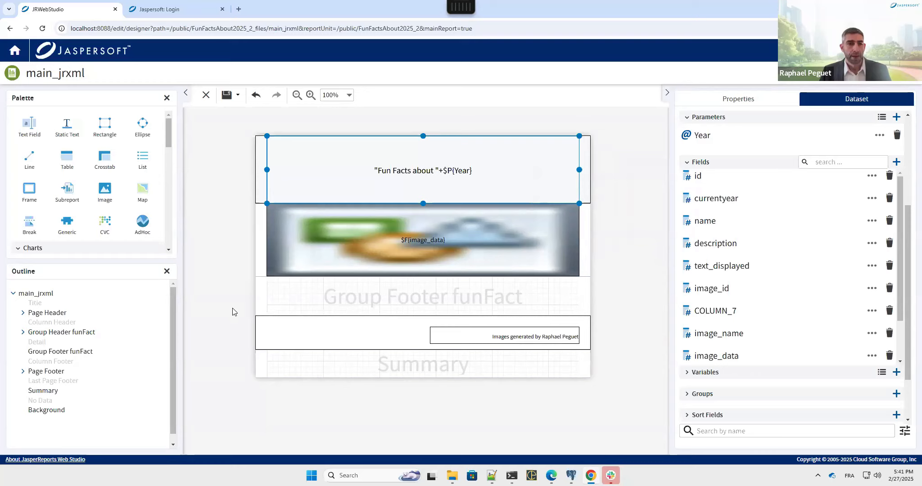
pyautogui.click(97, 337)
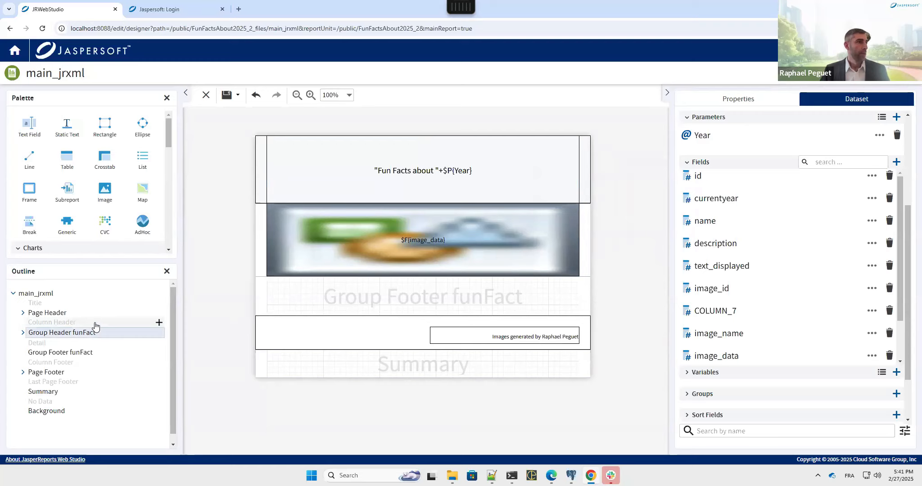
# Step: Add a Column Header band and place Text Fields there and in Group Footer funFact
pyautogui.click(158, 323)
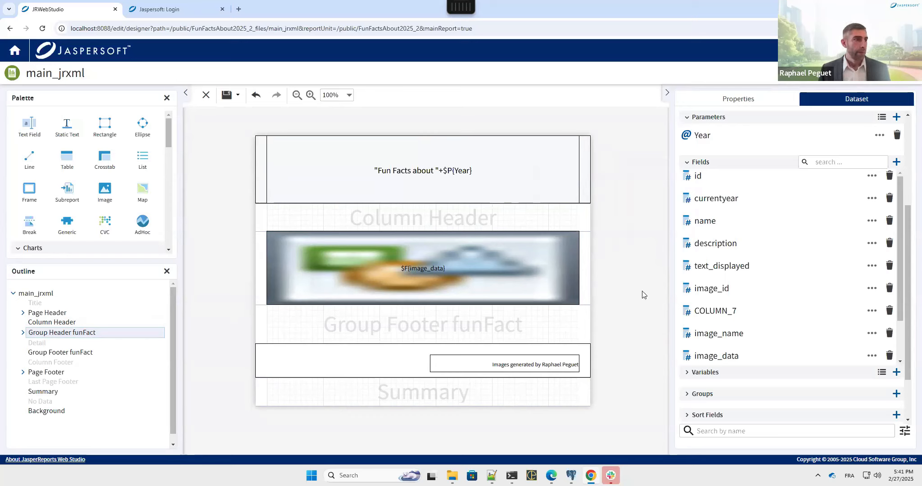
pyautogui.click(29, 158)
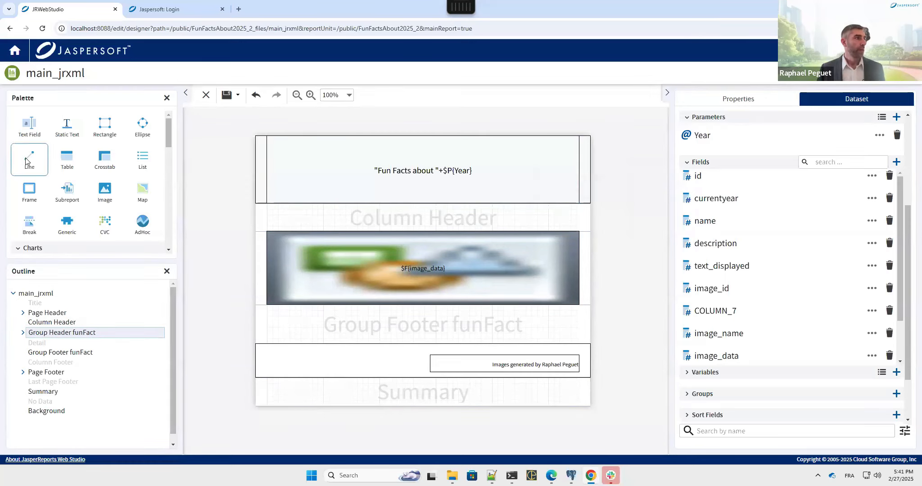
pyautogui.click(29, 128)
pyautogui.moveTo(27, 126); pyautogui.dragTo(374, 214)
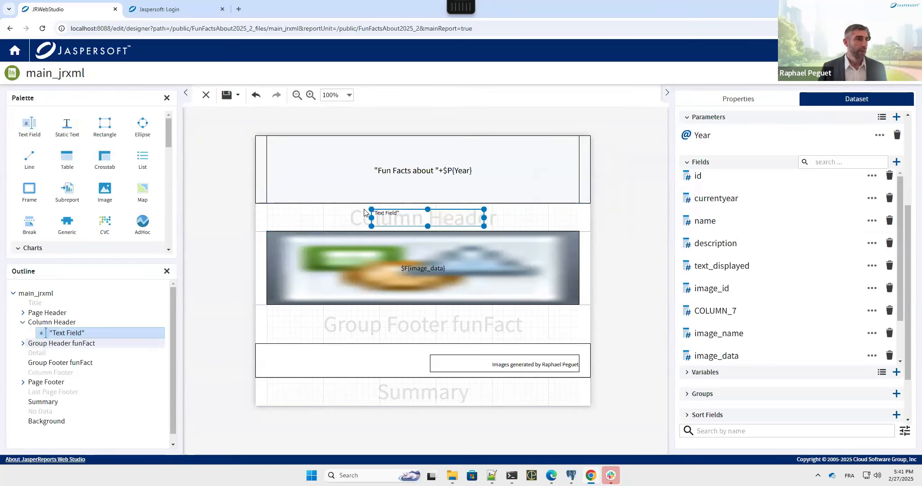
pyautogui.moveTo(29, 127); pyautogui.dragTo(363, 318)
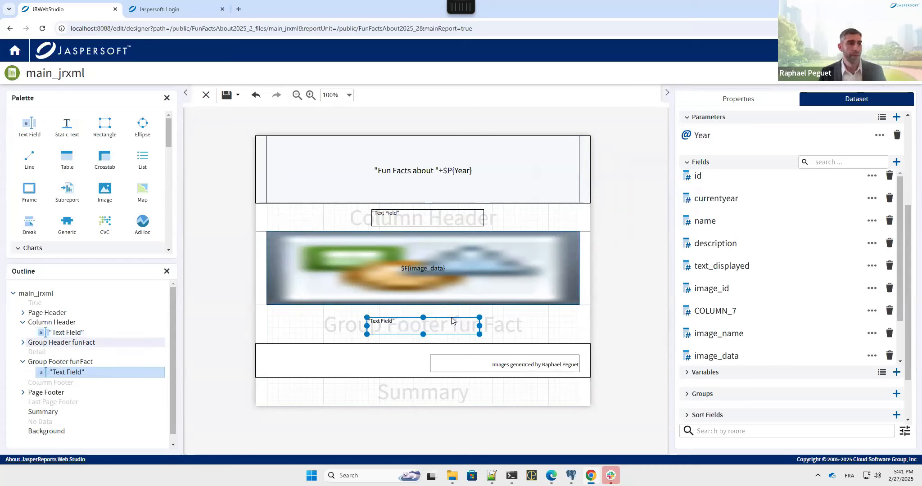
pyautogui.keyDown('shift'); pyautogui.click(430, 220); pyautogui.keyUp('shift')
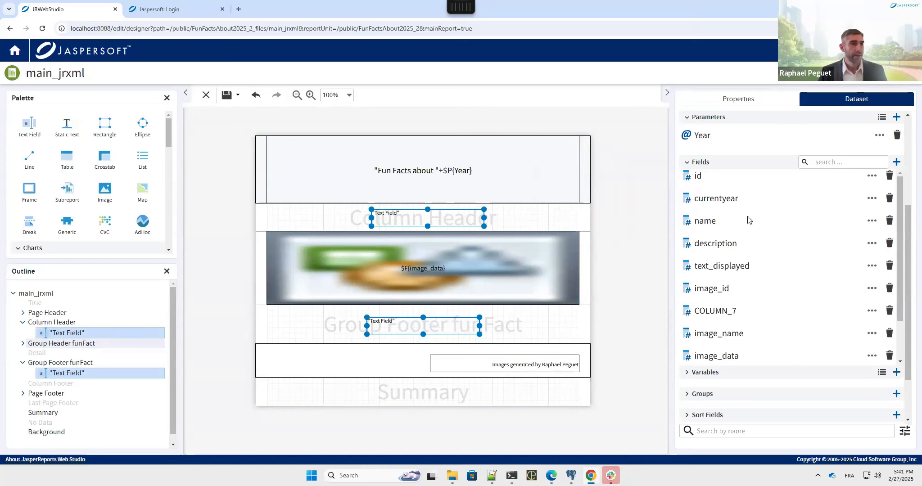
pyautogui.click(739, 101)
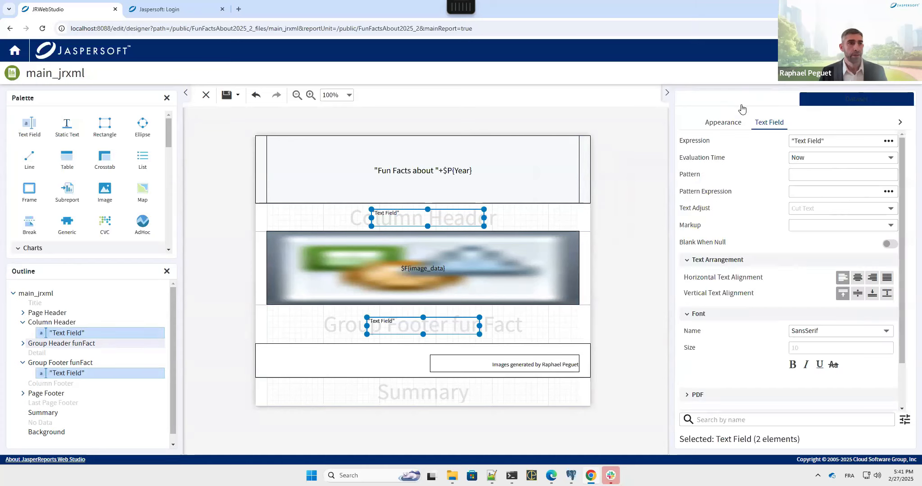
# Step: Position both new text fields at X 20, Y 20
pyautogui.click(706, 122)
pyautogui.moveTo(809, 159); pyautogui.dragTo(788, 161)
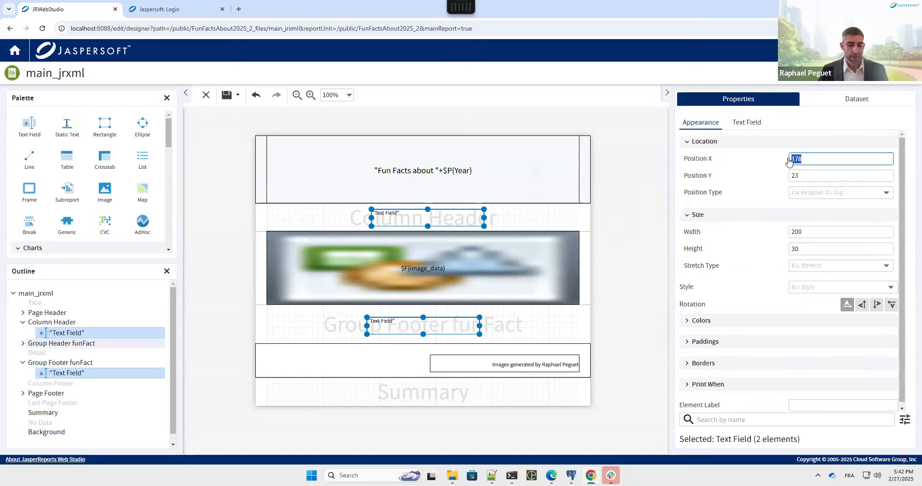
pyautogui.write('20')
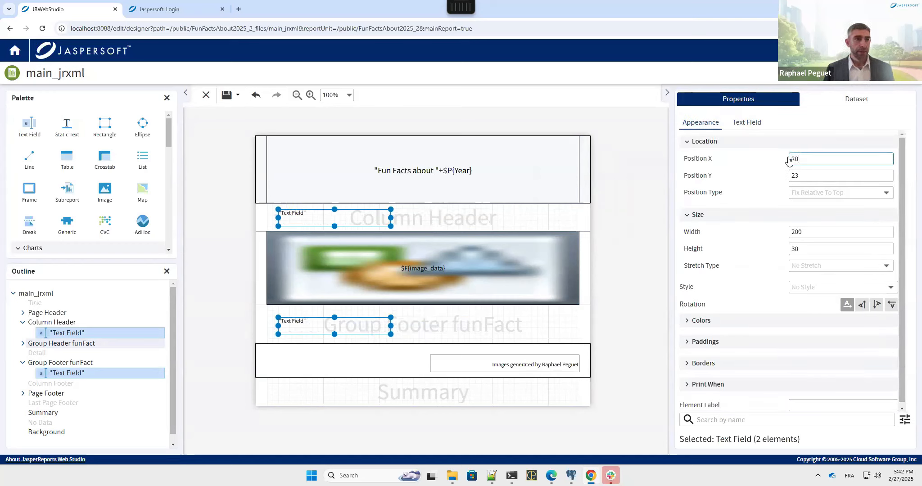
pyautogui.press('Tab')
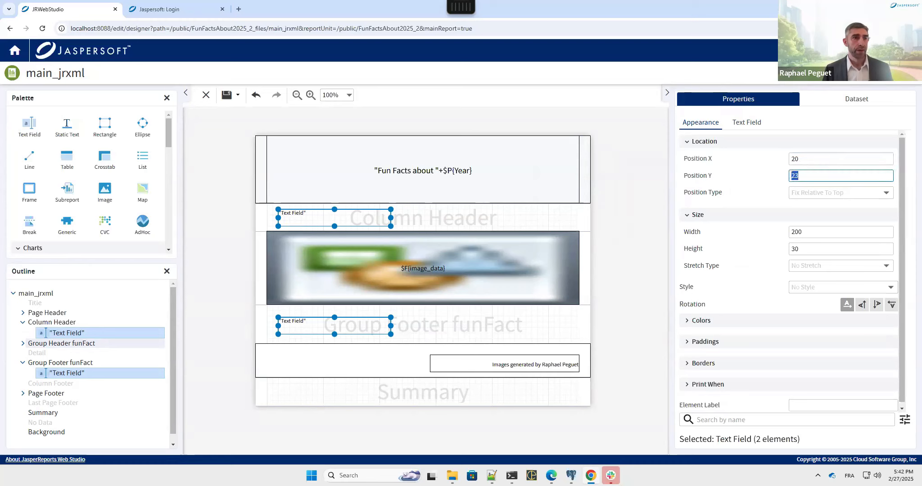
pyautogui.write('20')
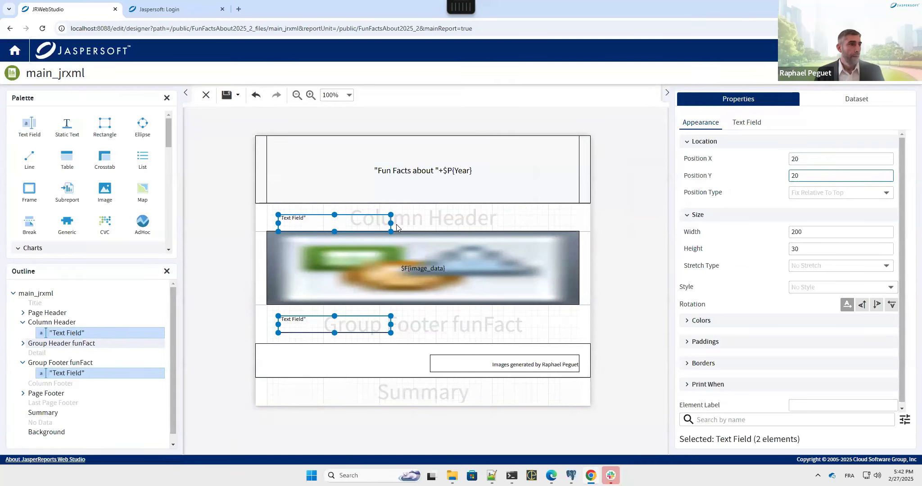
# Step: Widen both text fields to 515 and make the Column Header band taller
pyautogui.moveTo(396, 228); pyautogui.dragTo(524, 226)
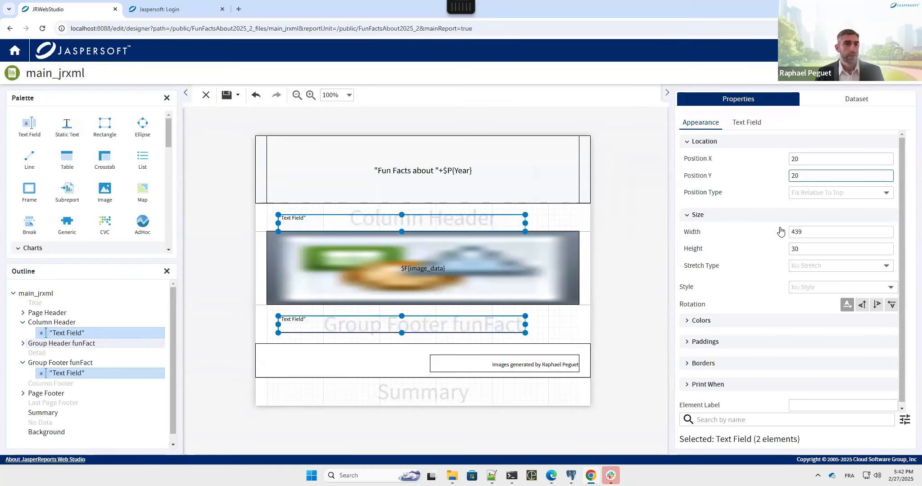
pyautogui.moveTo(805, 231); pyautogui.dragTo(784, 232)
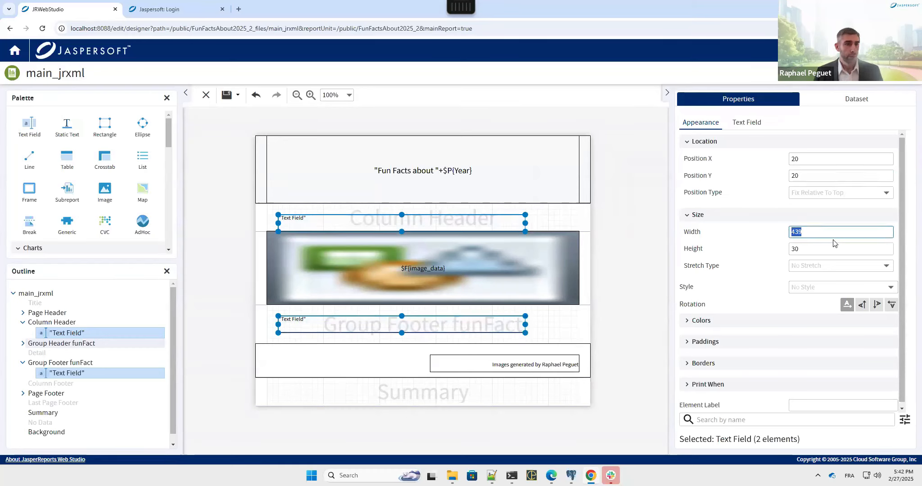
pyautogui.press('Right')
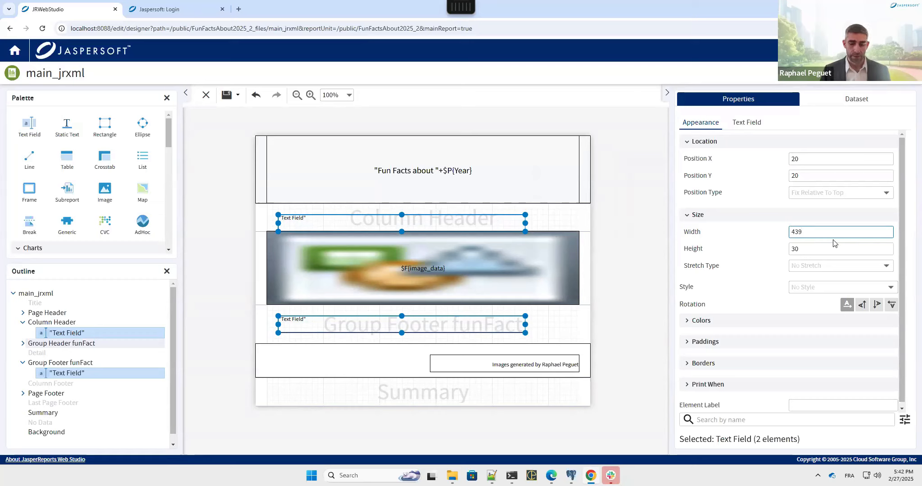
pyautogui.press('BackSpace')
pyautogui.press('BackSpace')
pyautogui.press('BackSpace')
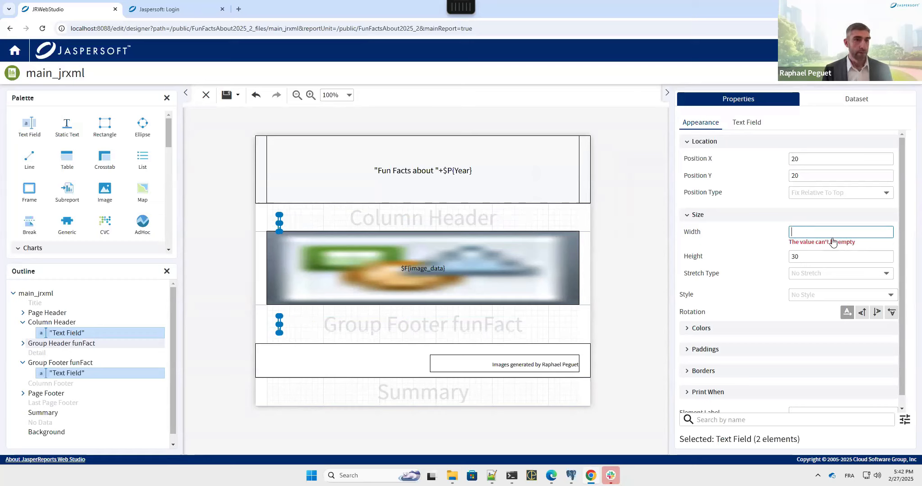
pyautogui.write('515')
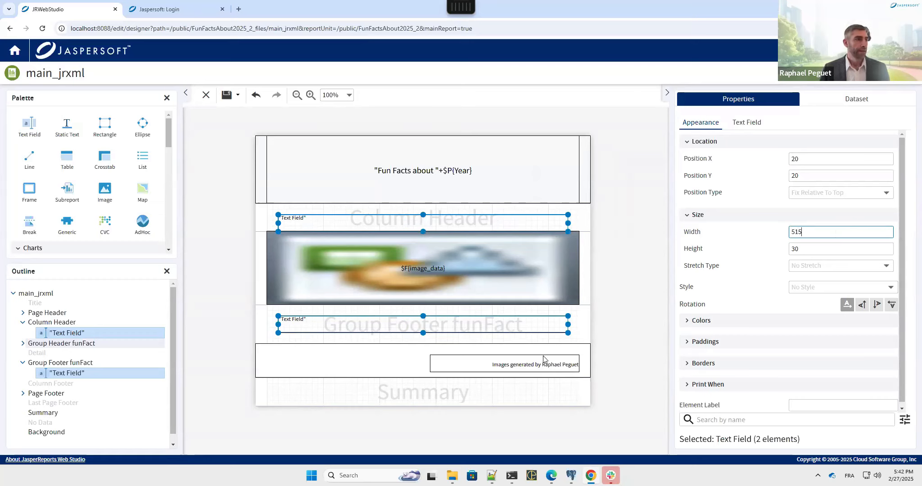
pyautogui.moveTo(586, 231); pyautogui.dragTo(590, 256)
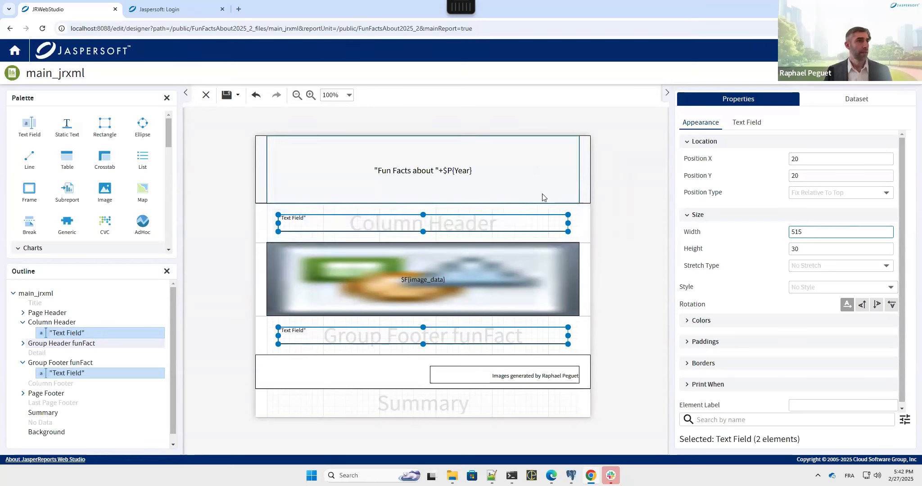
pyautogui.click(747, 122)
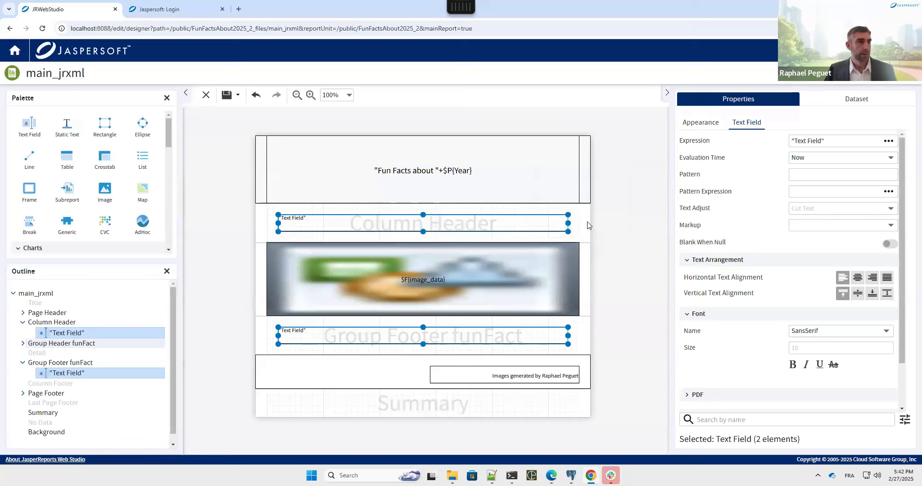
# Step: Set the Column Header text field's expression to $F{name}
pyautogui.click(572, 225)
pyautogui.click(552, 223)
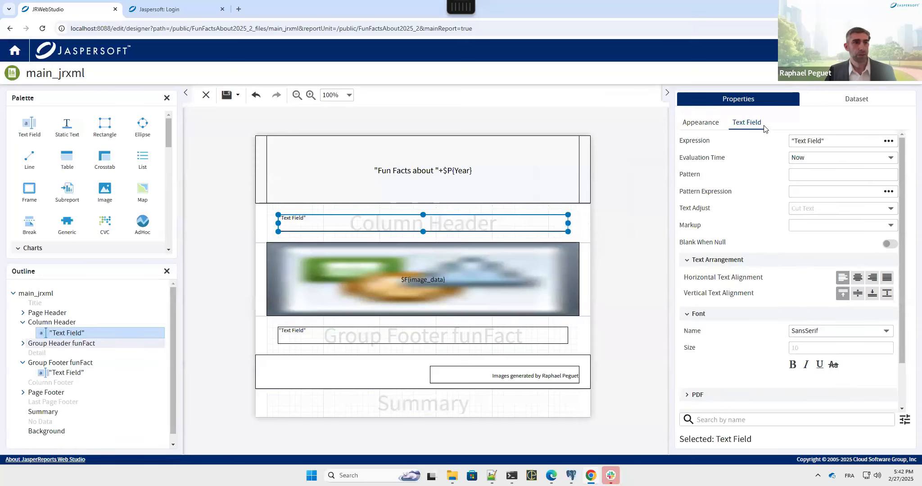
pyautogui.click(888, 141)
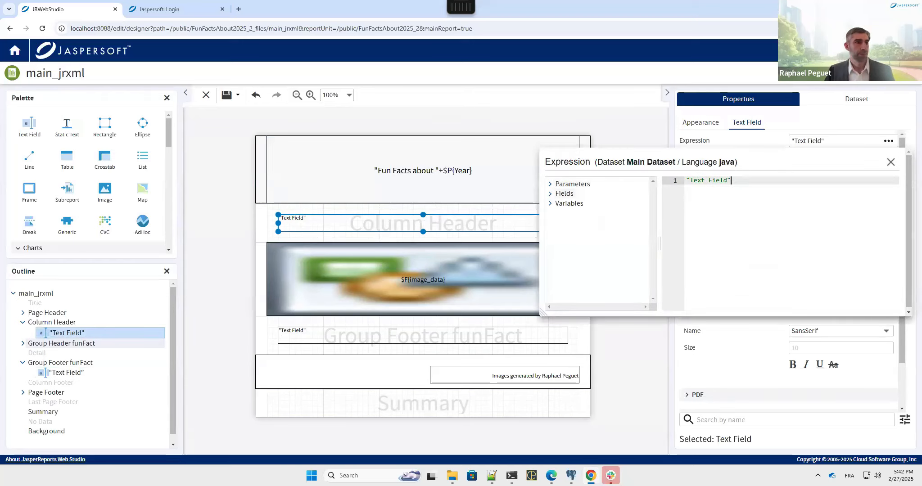
pyautogui.hotkey('ctrl', 'a')
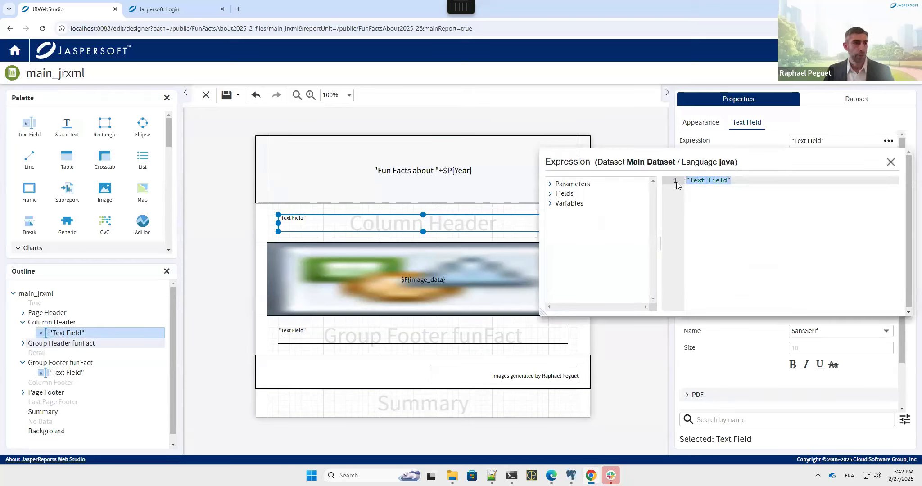
pyautogui.press('BackSpace')
pyautogui.click(549, 194)
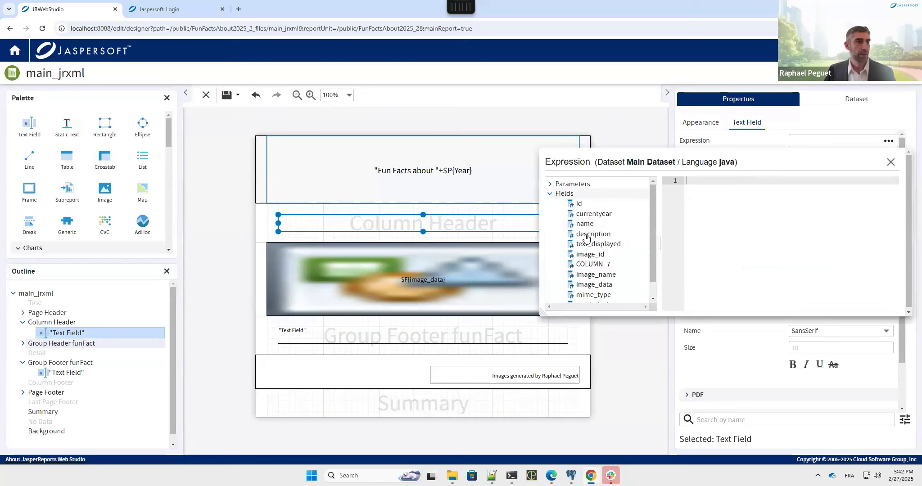
pyautogui.doubleClick(584, 223)
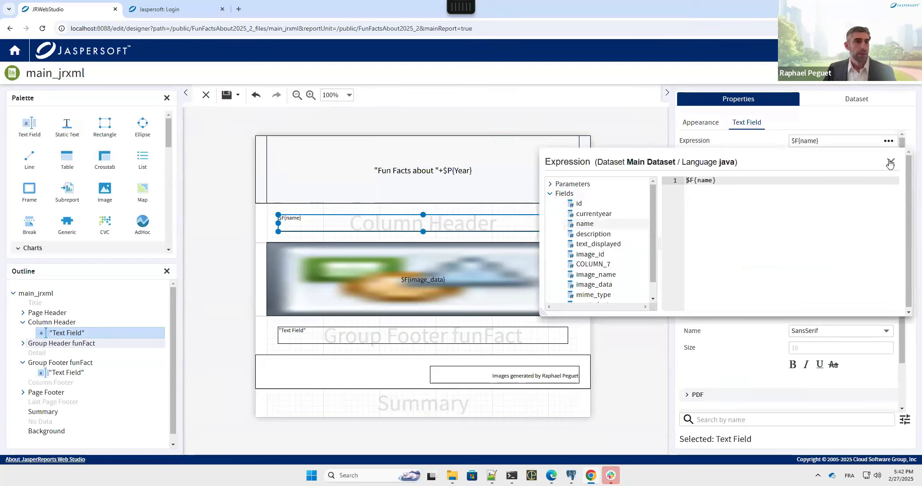
pyautogui.click(478, 294)
# Step: Set the Group Footer text field's expression to $F{description}
pyautogui.click(437, 334)
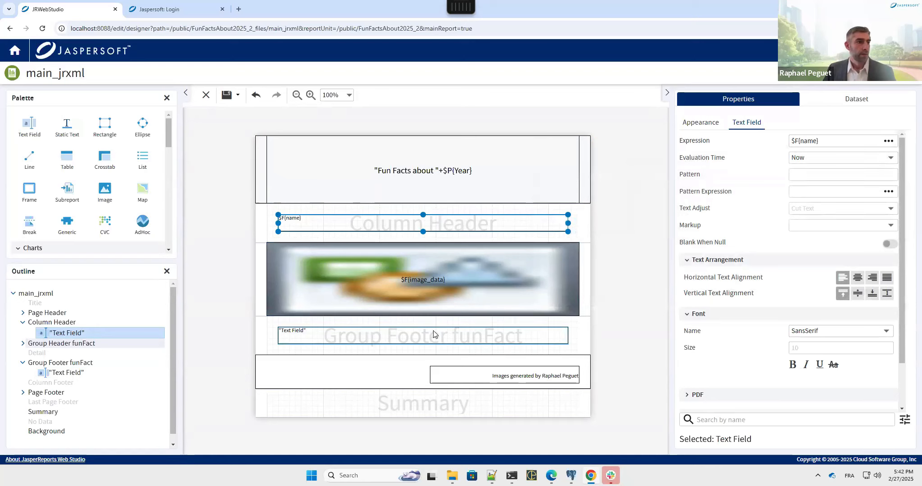
pyautogui.click(888, 141)
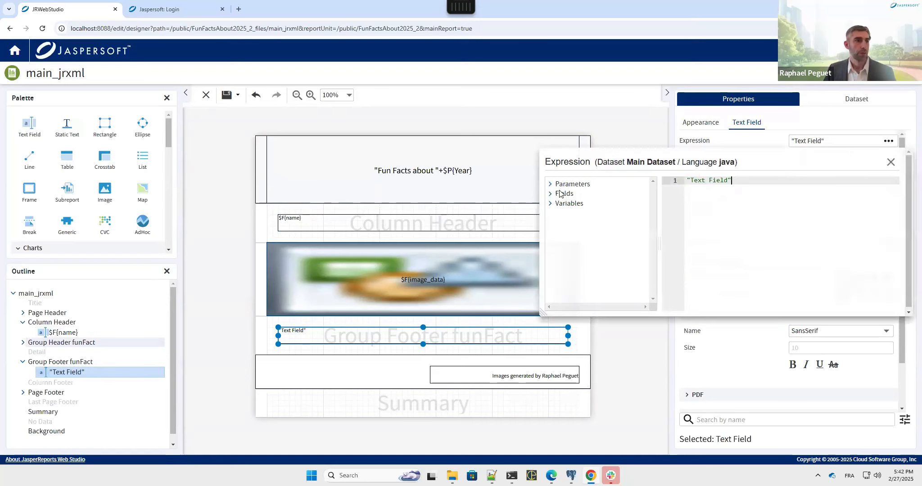
pyautogui.click(550, 193)
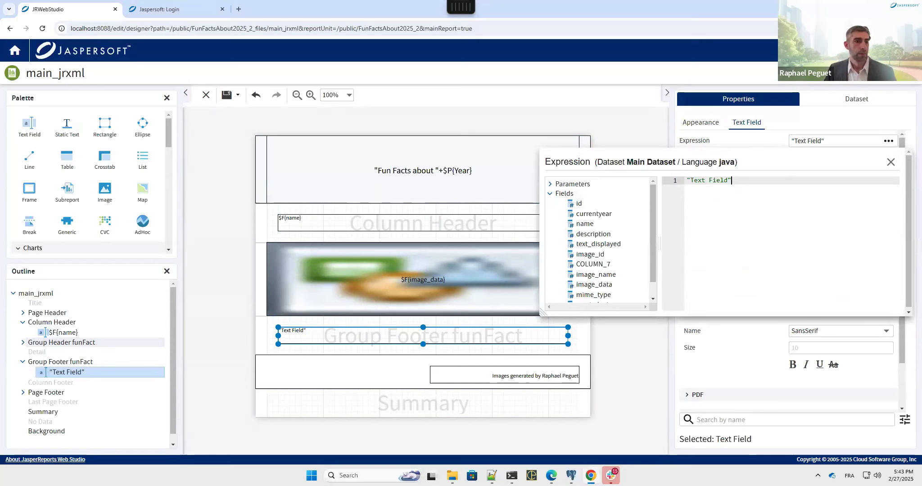
pyautogui.rightClick(611, 476)
pyautogui.click(602, 450)
pyautogui.moveTo(745, 181); pyautogui.dragTo(685, 182)
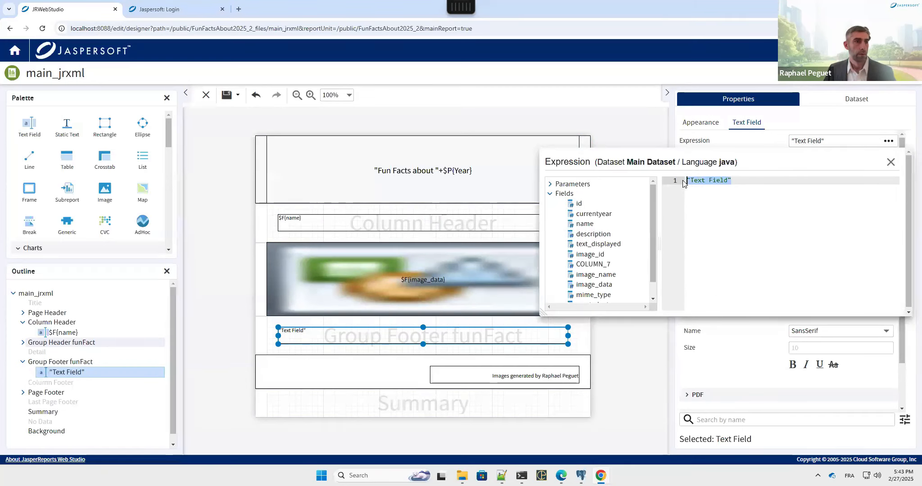
pyautogui.press('Delete')
pyautogui.moveTo(599, 234); pyautogui.dragTo(737, 205)
pyautogui.click(890, 162)
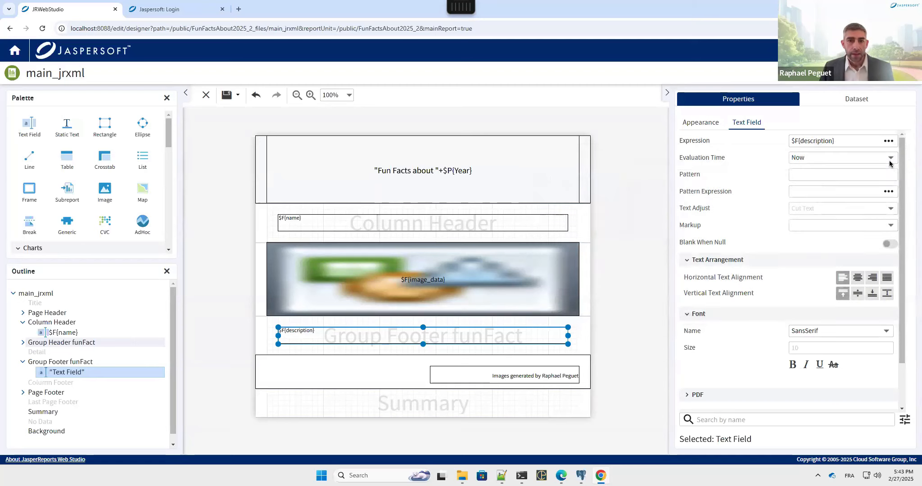
# Step: Centre the $F{name} field horizontally and vertically and make it bold
pyautogui.click(398, 228)
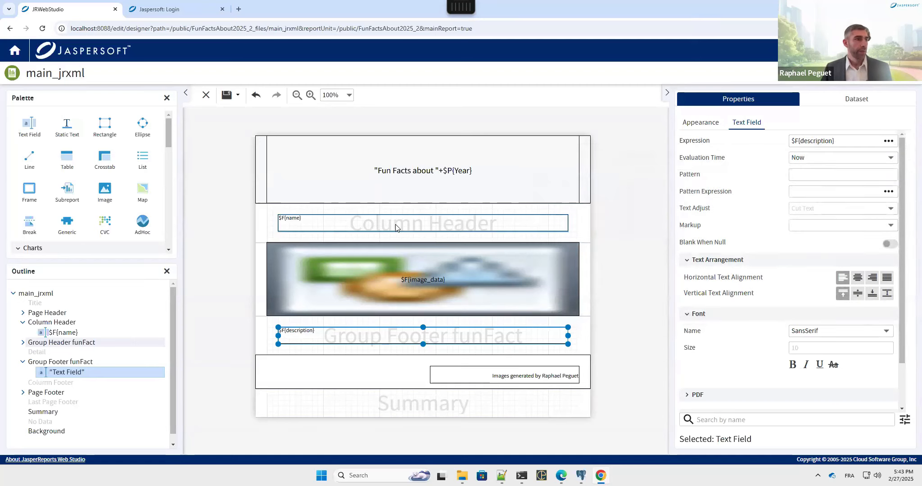
pyautogui.click(859, 277)
pyautogui.click(857, 294)
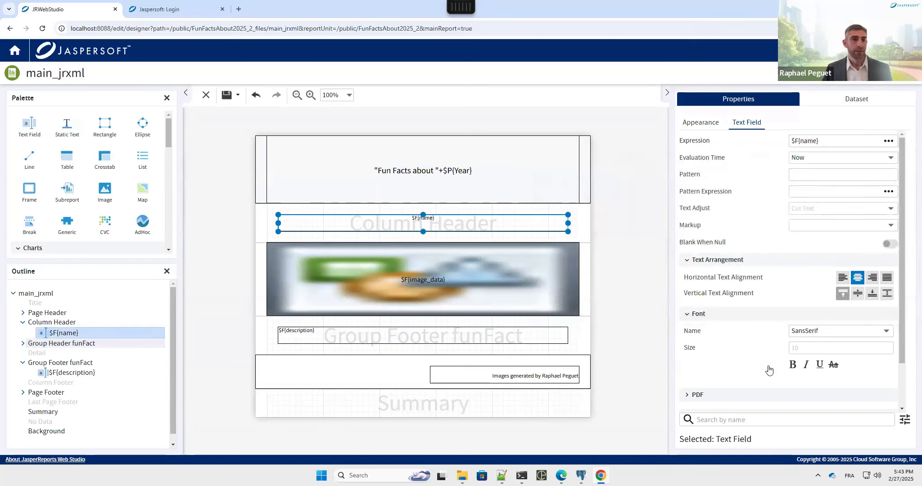
pyautogui.click(793, 365)
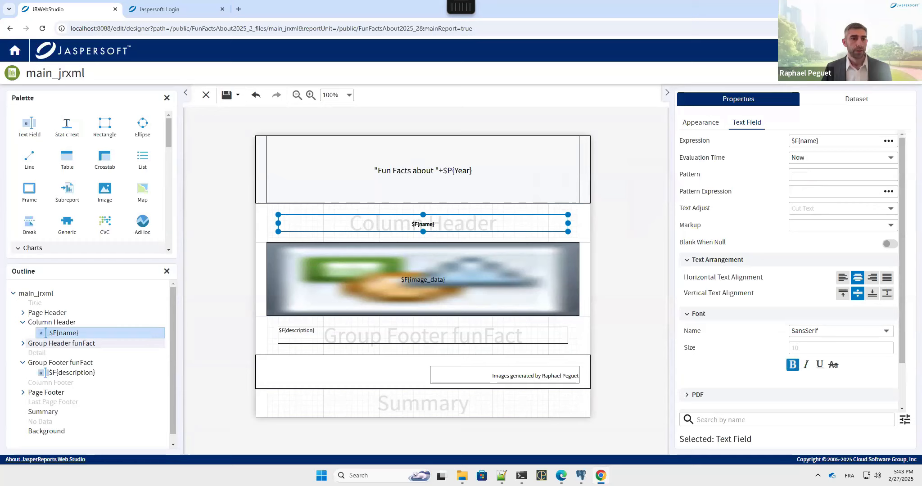
# Step: Give $F{name} 20pt font, and make $F{description} vertically centred at 20pt
pyautogui.click(783, 350)
pyautogui.write('20')
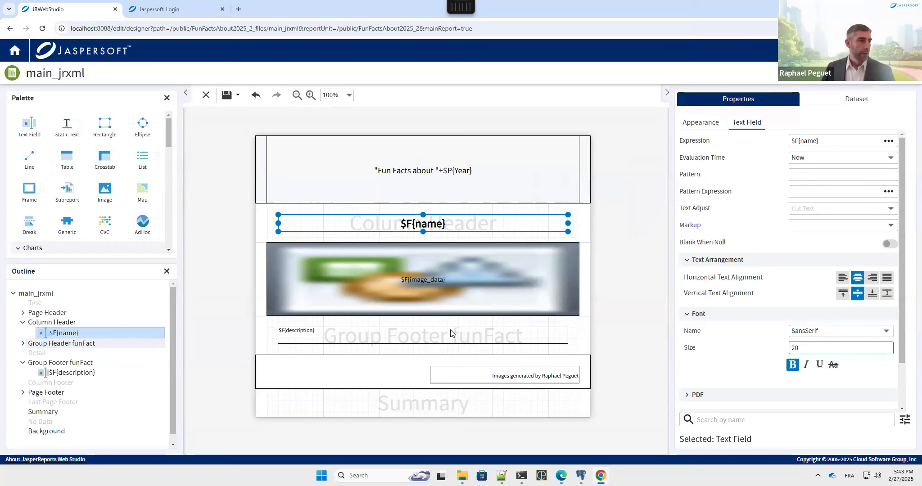
pyautogui.click(473, 338)
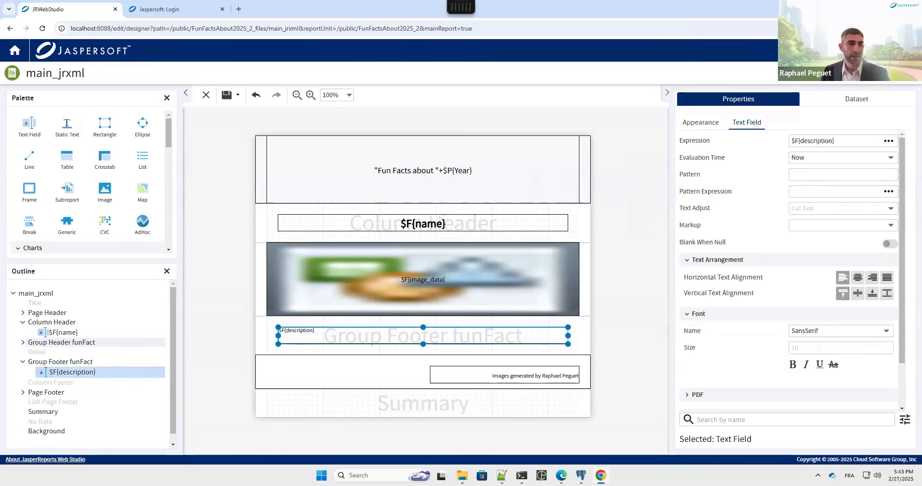
pyautogui.click(857, 294)
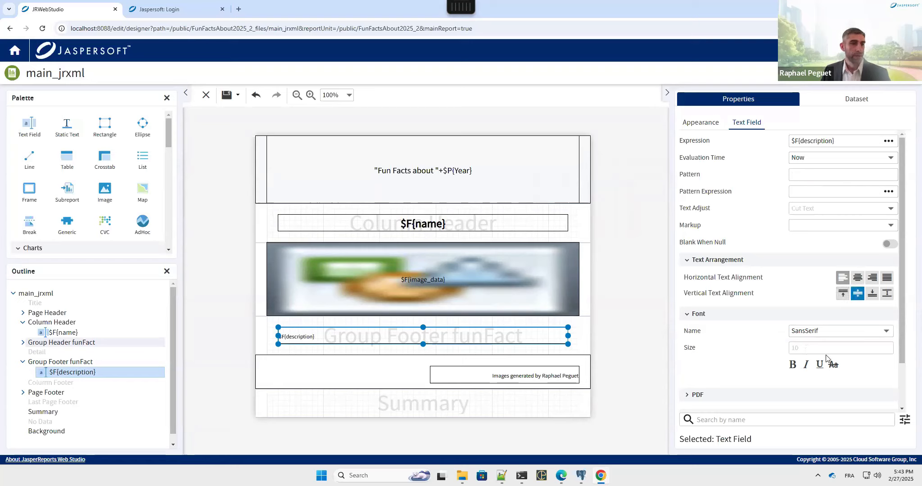
pyautogui.click(776, 348)
pyautogui.write('20')
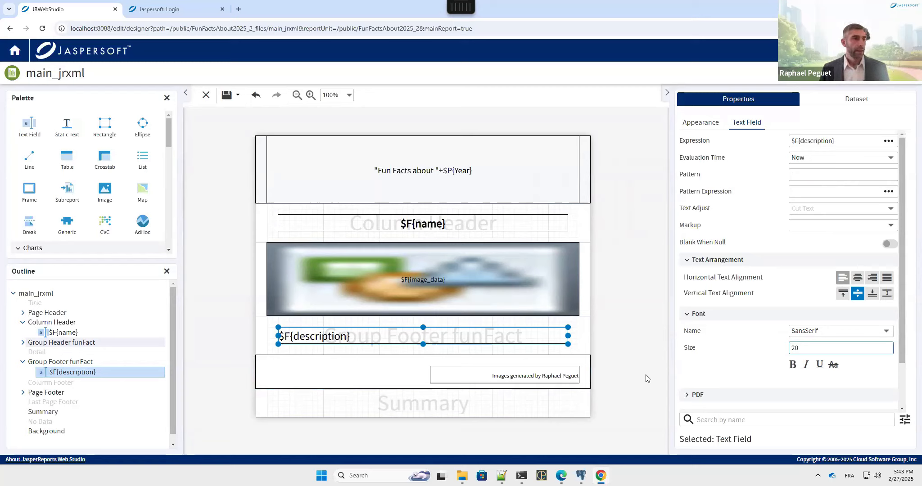
pyautogui.click(585, 183)
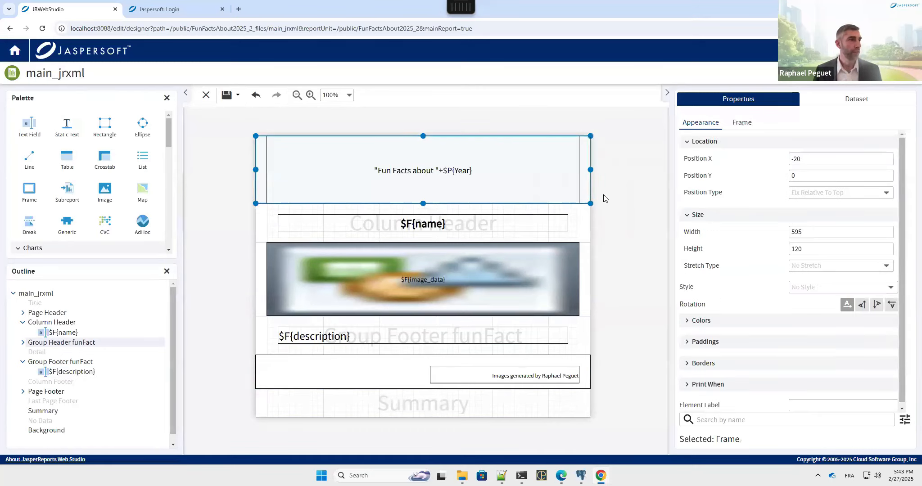
# Step: Set the background colour of the selected frame and the footer frame to 00AAFF
pyautogui.click(693, 321)
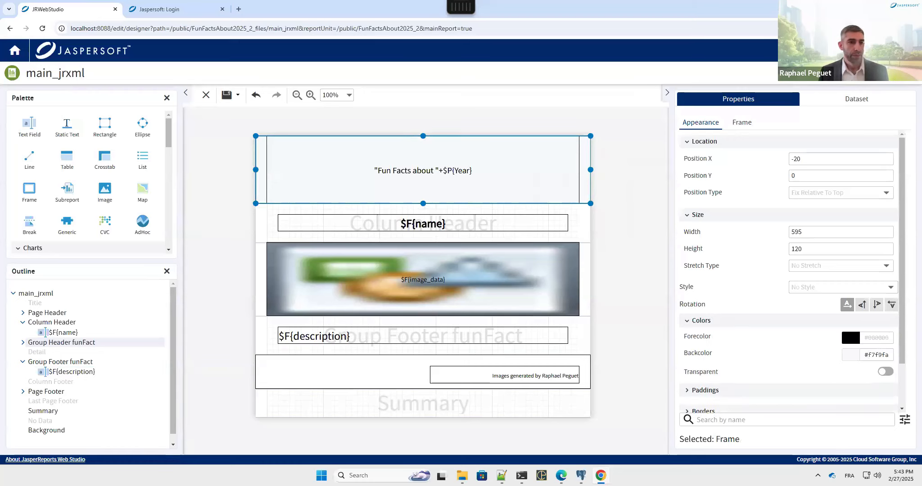
pyautogui.moveTo(868, 355); pyautogui.dragTo(888, 355)
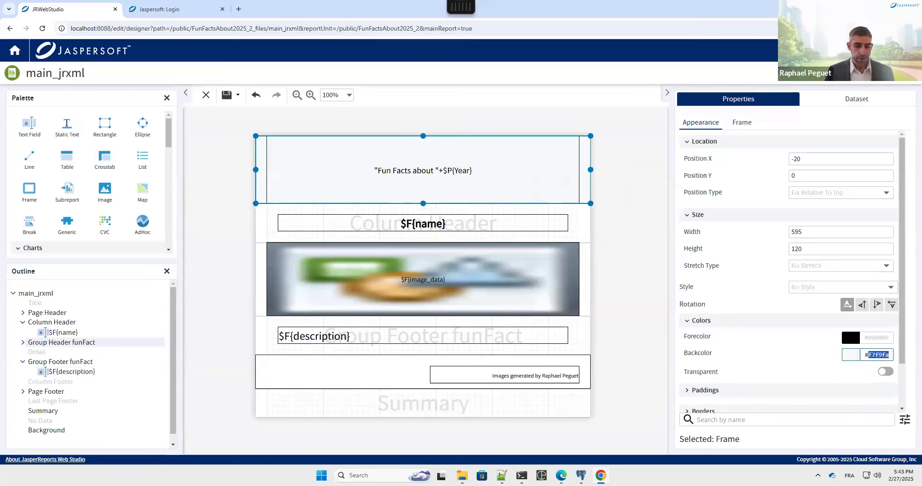
pyautogui.write('00AAFF')
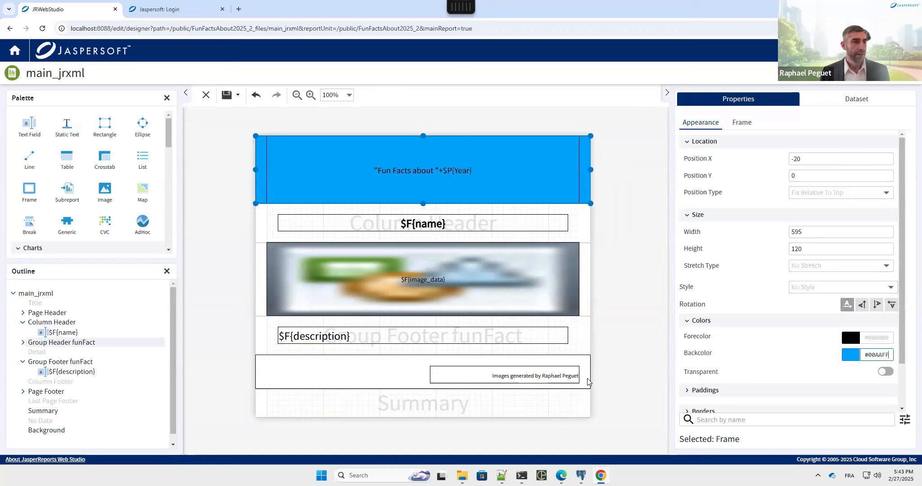
pyautogui.click(395, 373)
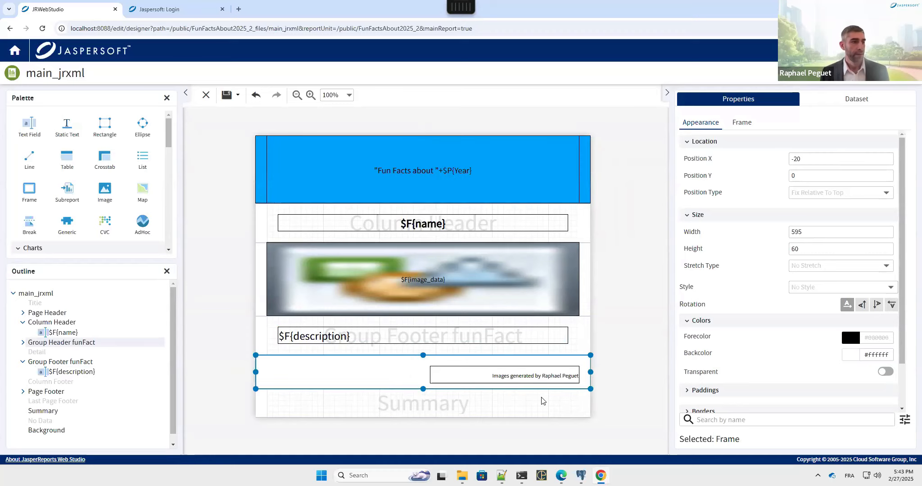
pyautogui.click(852, 355)
pyautogui.click(893, 358)
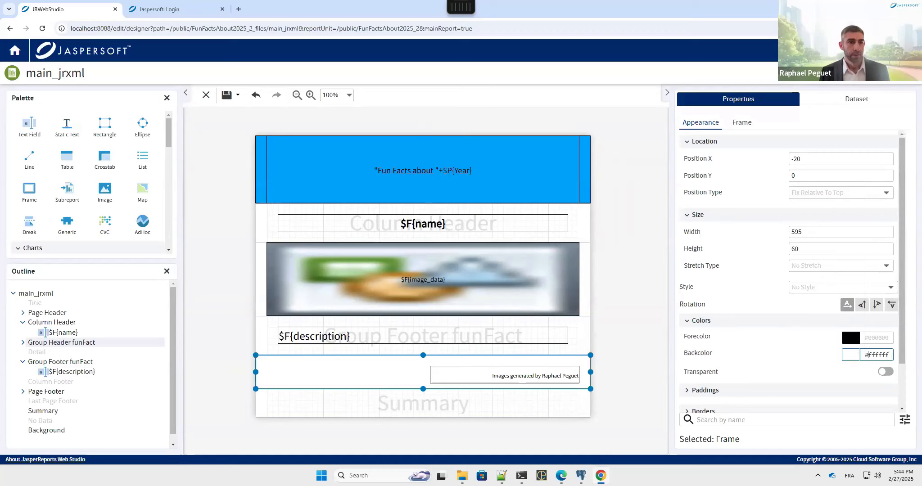
pyautogui.write('#00AAFF')
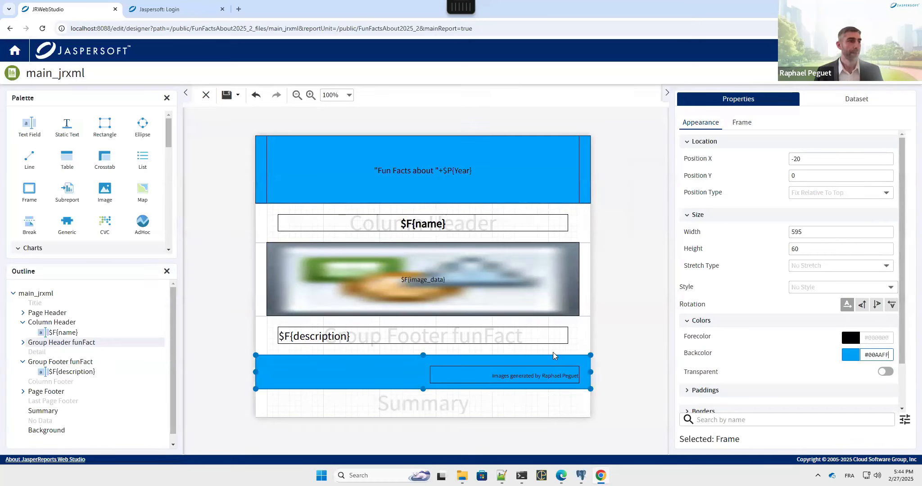
# Step: Delete the empty Summary band from the report and start a preview
pyautogui.click(495, 409)
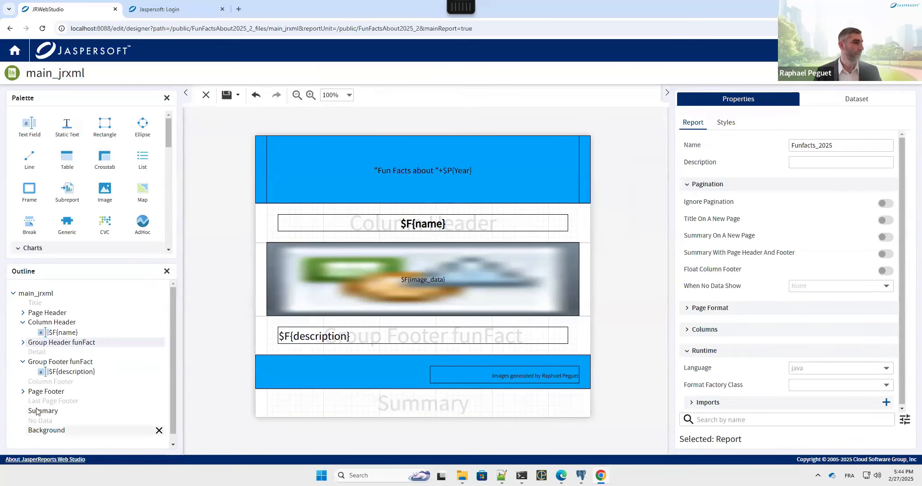
pyautogui.click(161, 411)
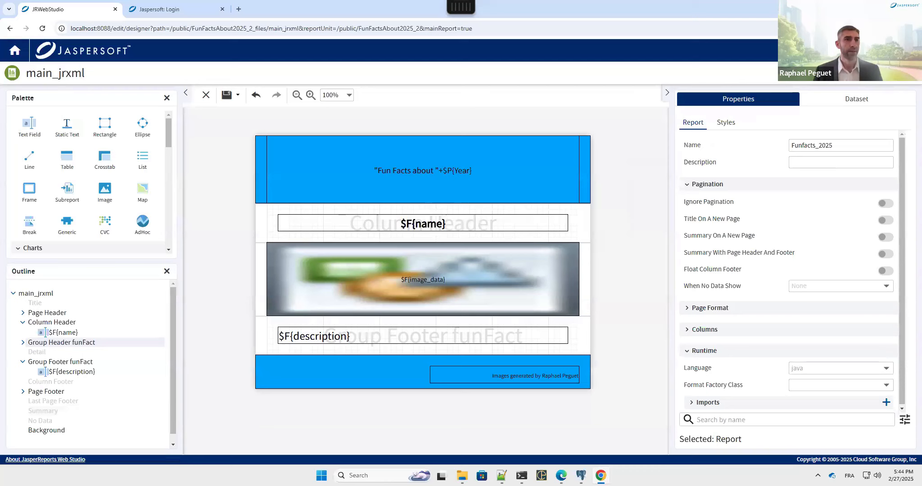
pyautogui.click(893, 73)
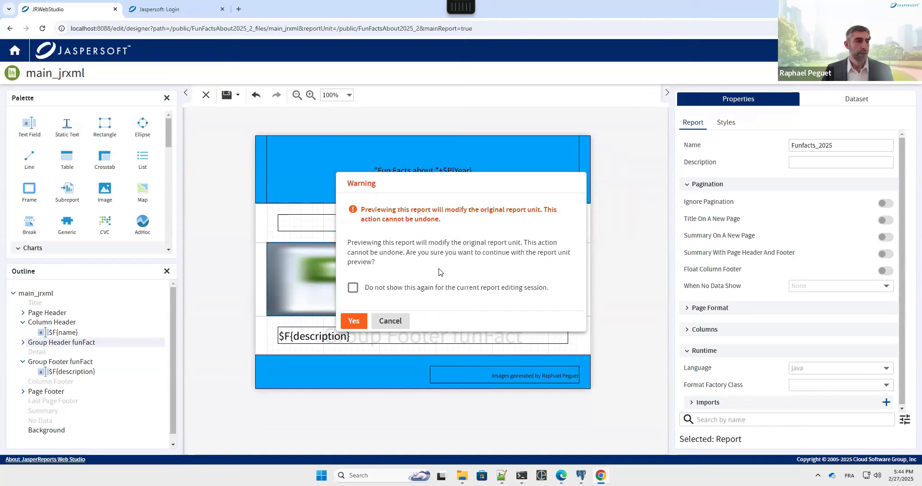
pyautogui.click(354, 288)
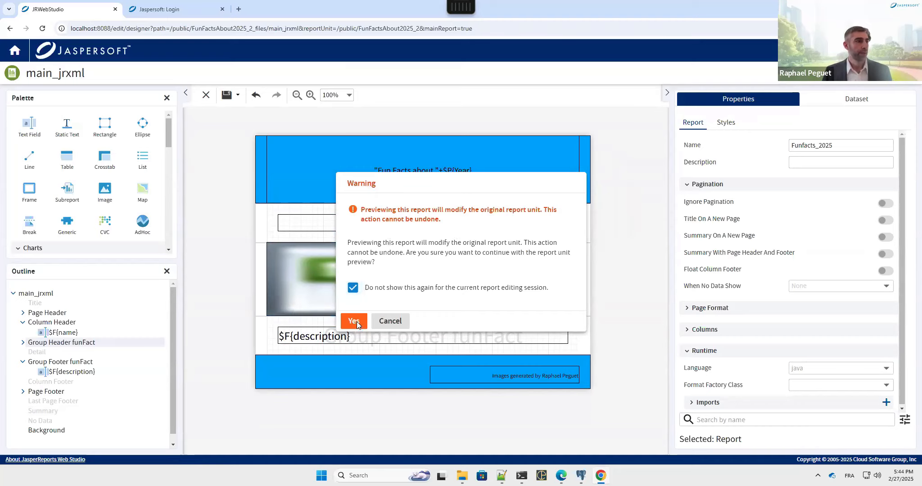
pyautogui.click(354, 321)
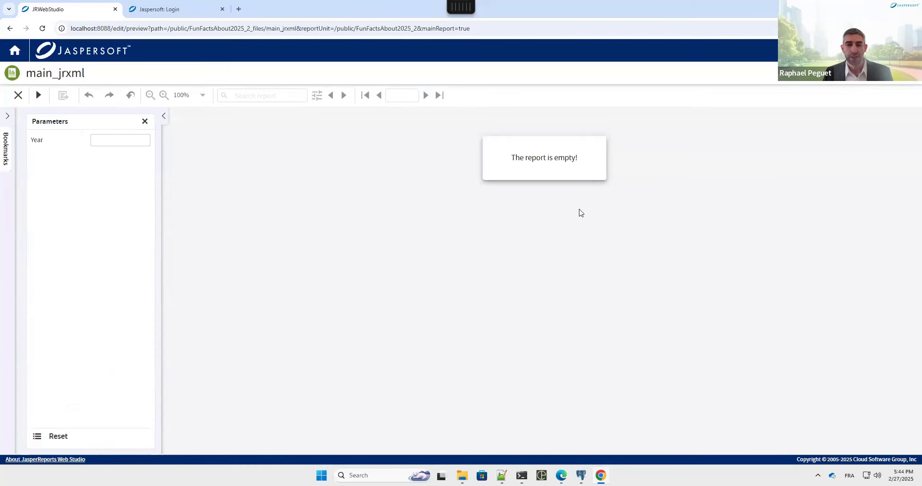
pyautogui.click(118, 141)
pyautogui.write('2025')
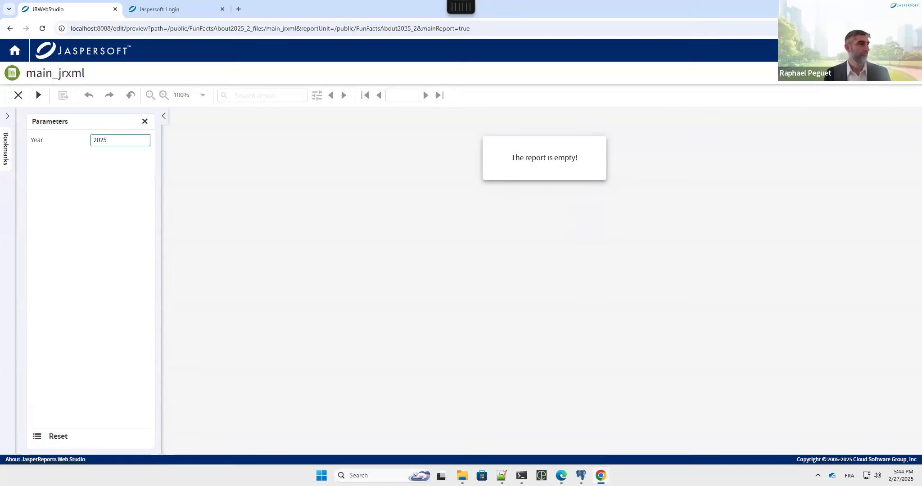
pyautogui.click(39, 96)
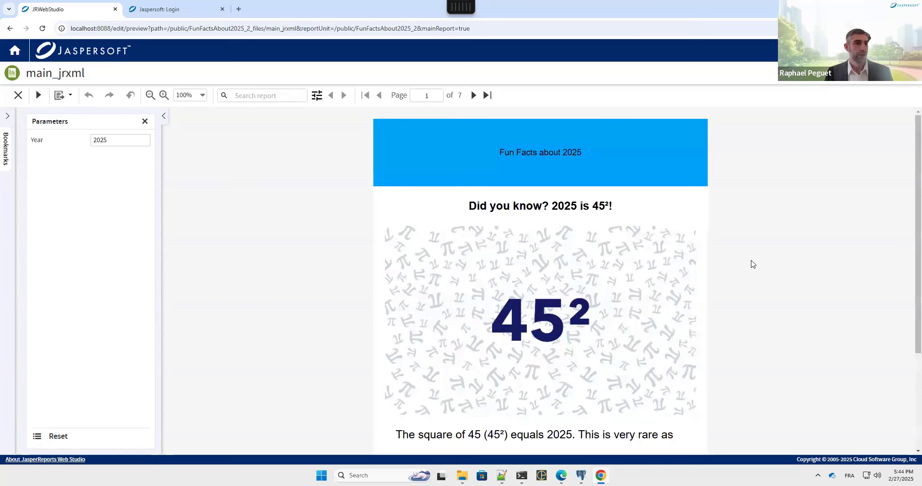
pyautogui.scroll(-3, 753, 263)
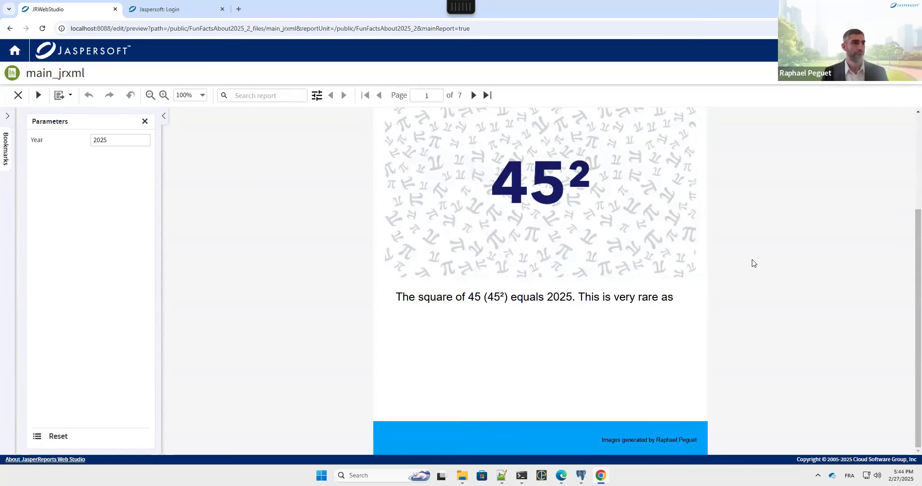
pyautogui.scroll(3, 752, 264)
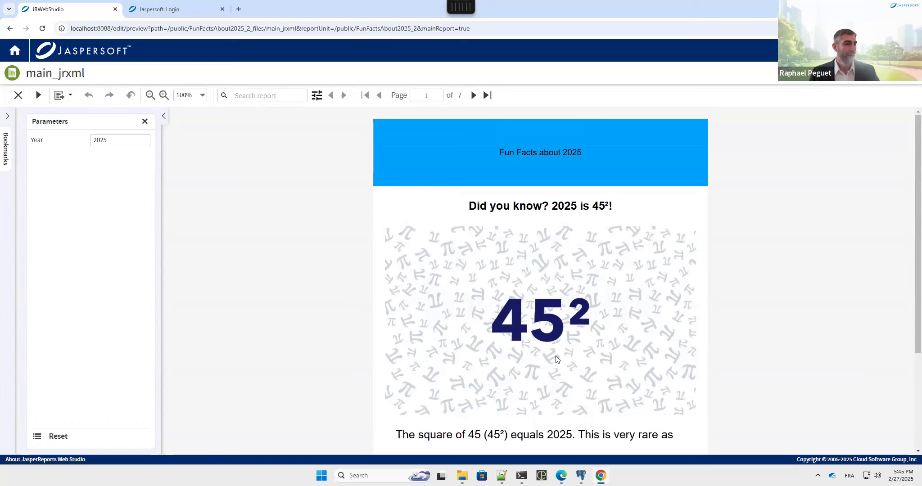
pyautogui.scroll(-1, 557, 359)
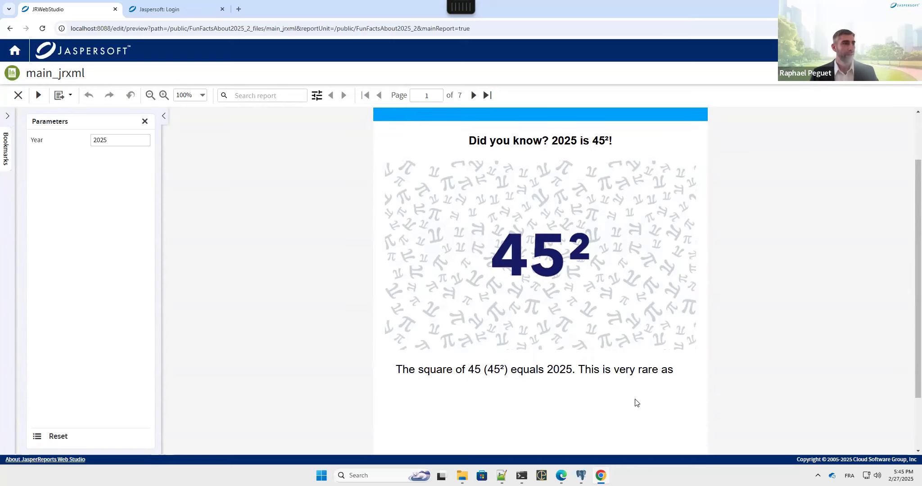
pyautogui.scroll(1, 636, 403)
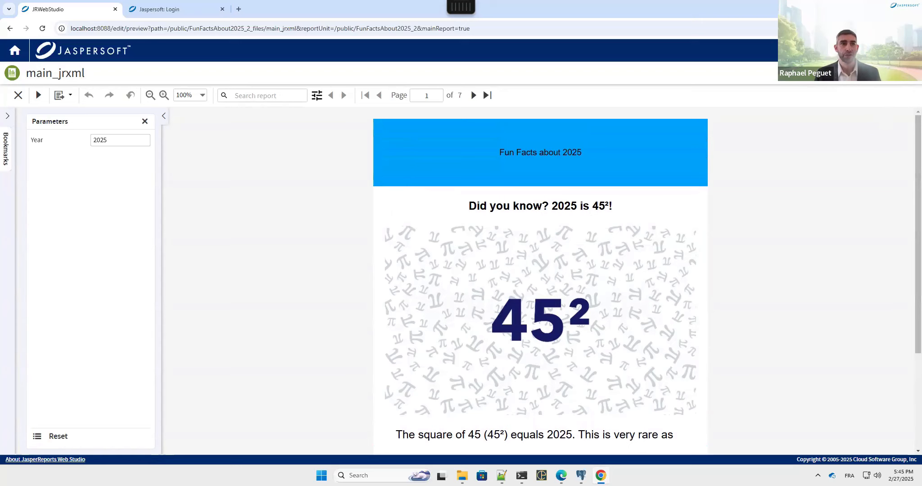
pyautogui.click(18, 95)
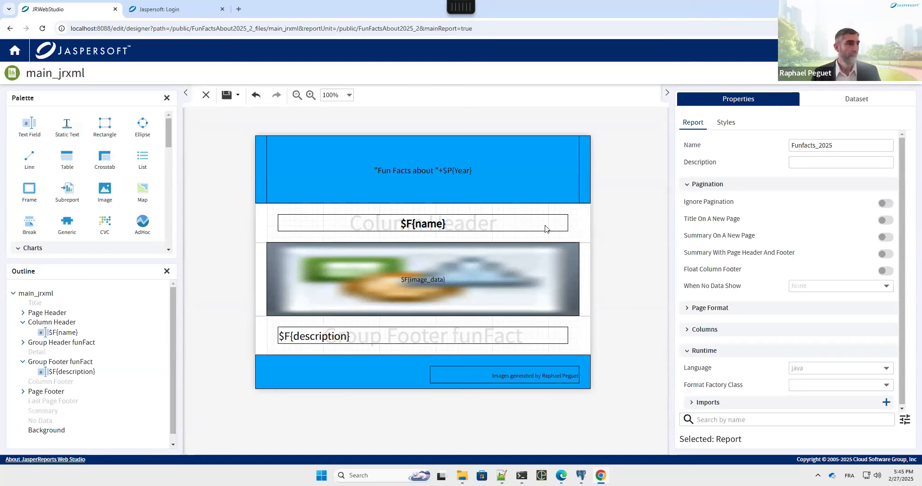
# Step: Give $F{name} and $F{description} Text Adjust 'Stretch Height', then preview the report again
pyautogui.click(452, 228)
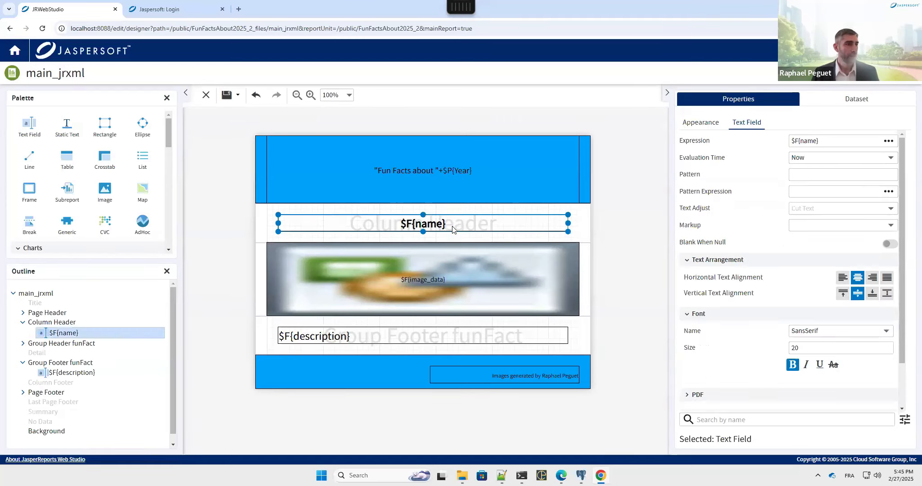
pyautogui.keyDown('shift'); pyautogui.click(451, 340); pyautogui.keyUp('shift')
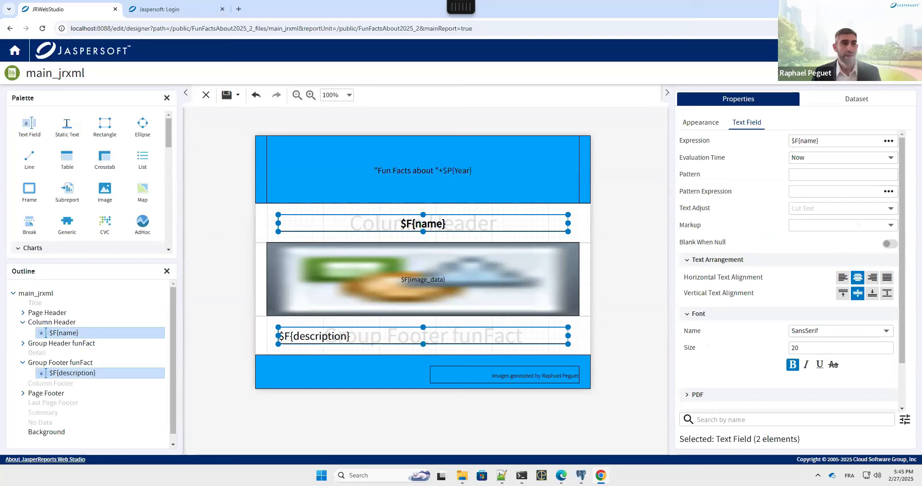
pyautogui.click(738, 420)
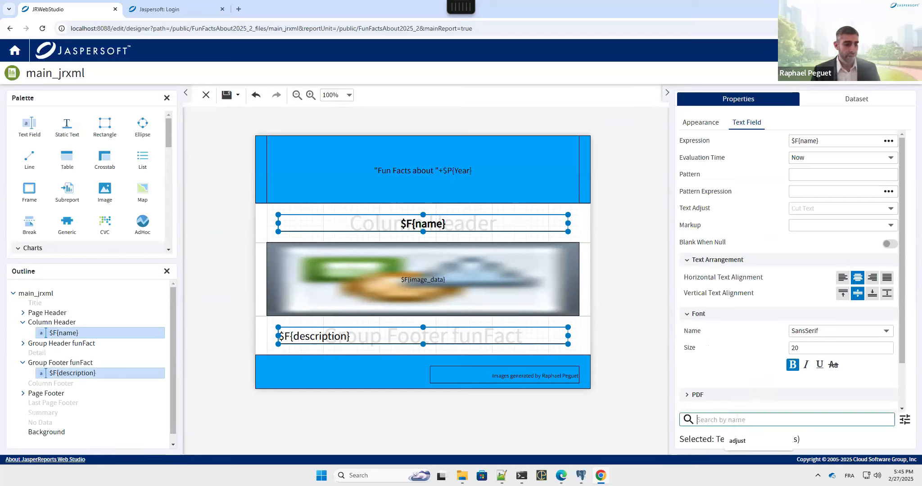
pyautogui.write('adj')
pyautogui.click(737, 441)
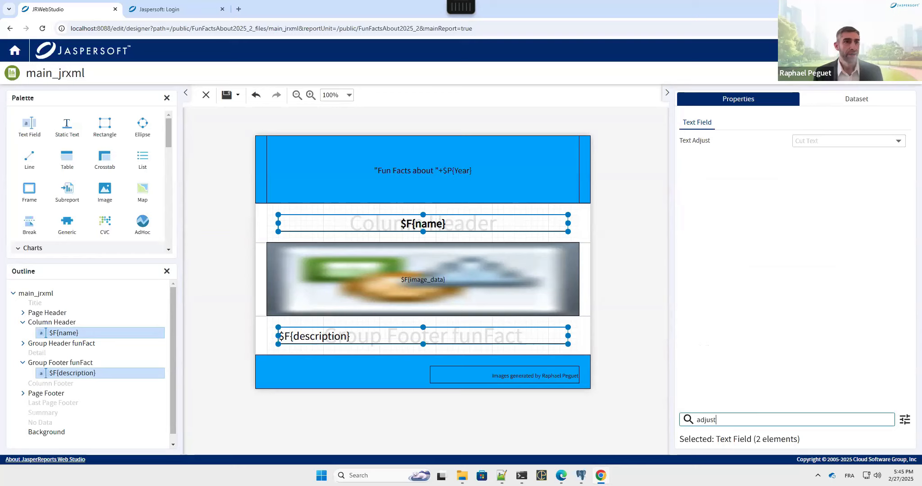
pyautogui.click(855, 141)
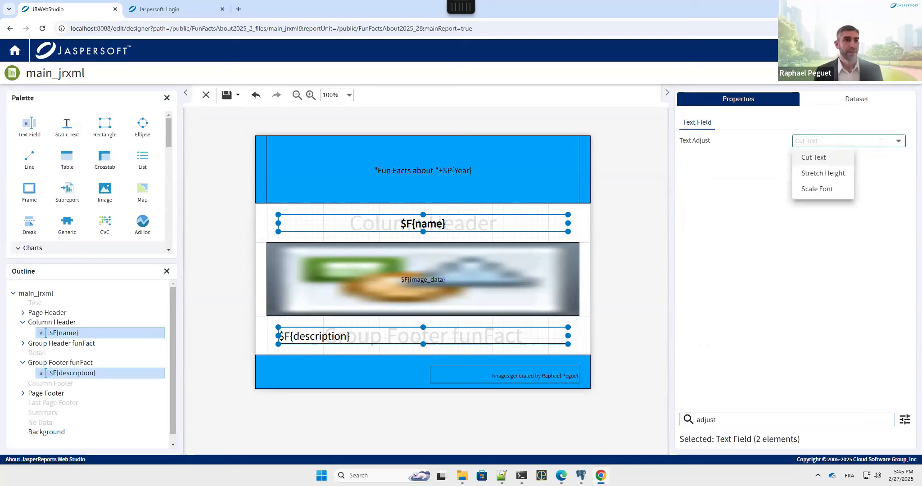
pyautogui.click(838, 176)
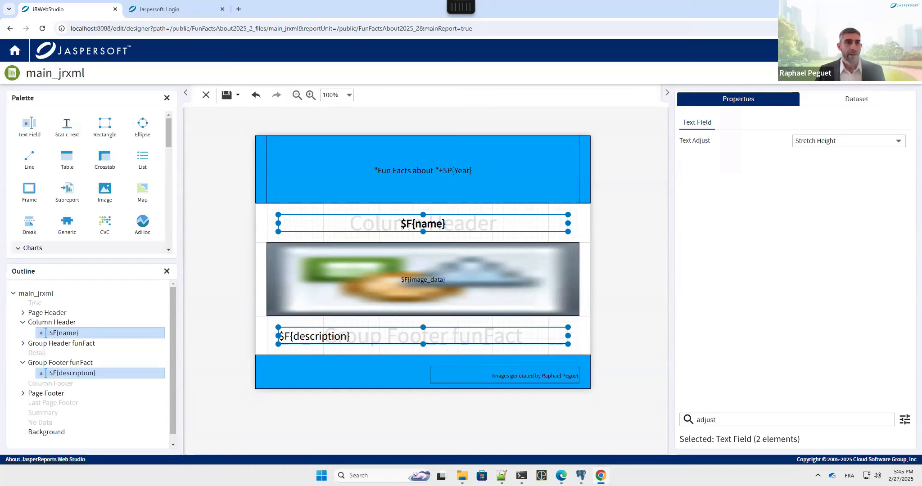
pyautogui.click(891, 75)
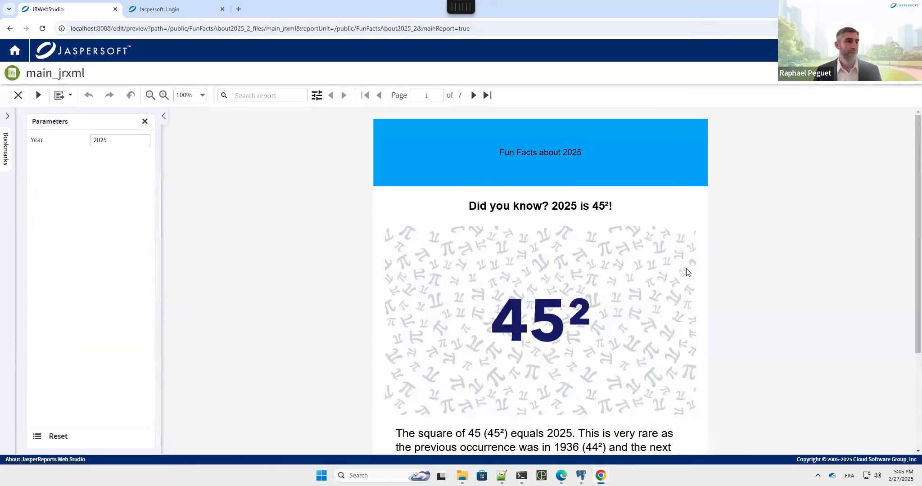
# Step: Page through the 2025 preview from page 1 to page 4, scrolling down each page
pyautogui.scroll(-3, 687, 272)
pyautogui.scroll(1, 687, 273)
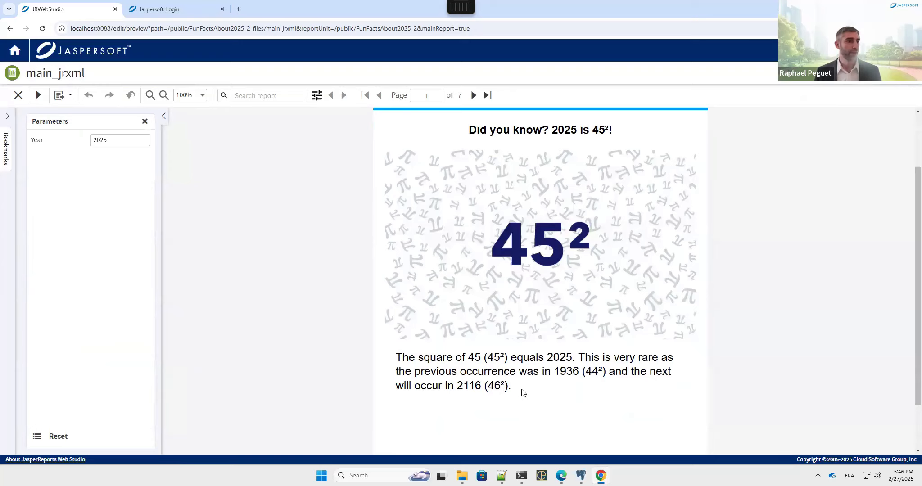
pyautogui.click(473, 96)
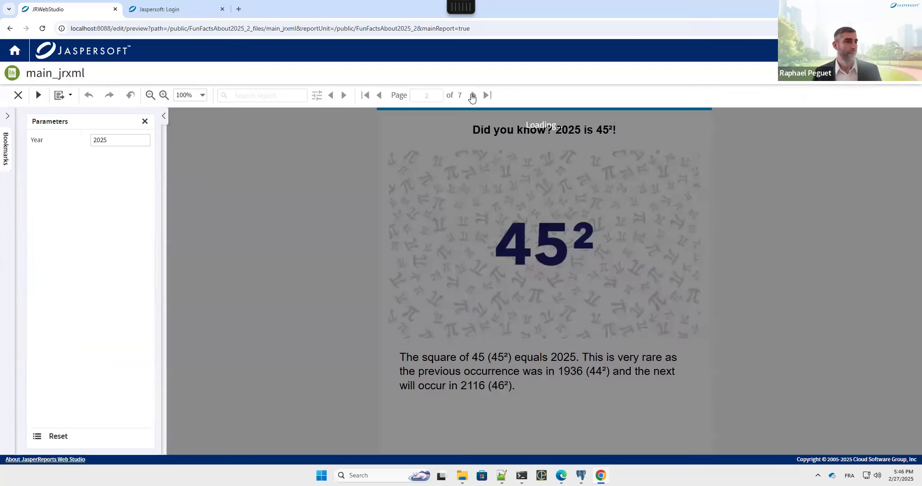
pyautogui.scroll(-1, 763, 332)
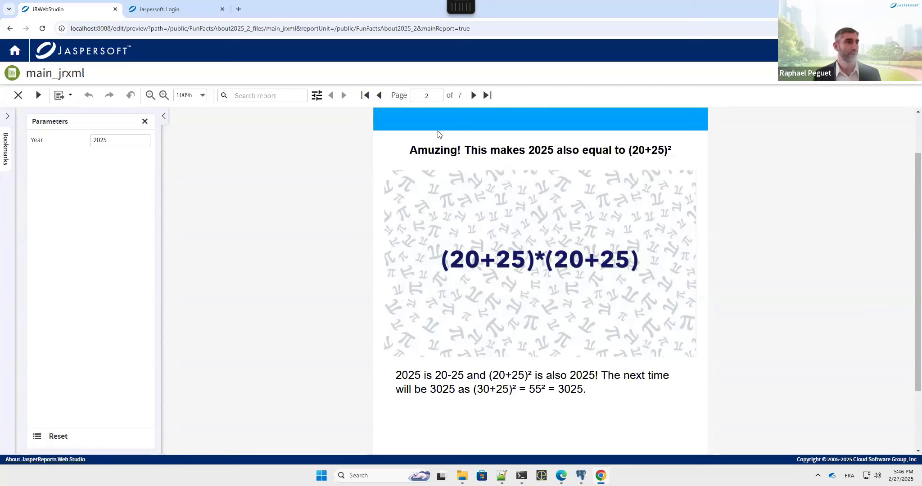
pyautogui.click(472, 96)
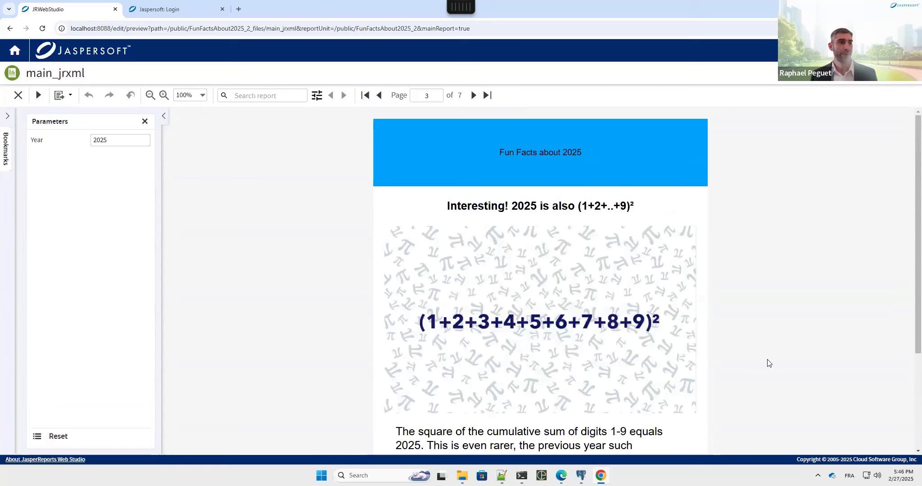
pyautogui.scroll(-1, 769, 364)
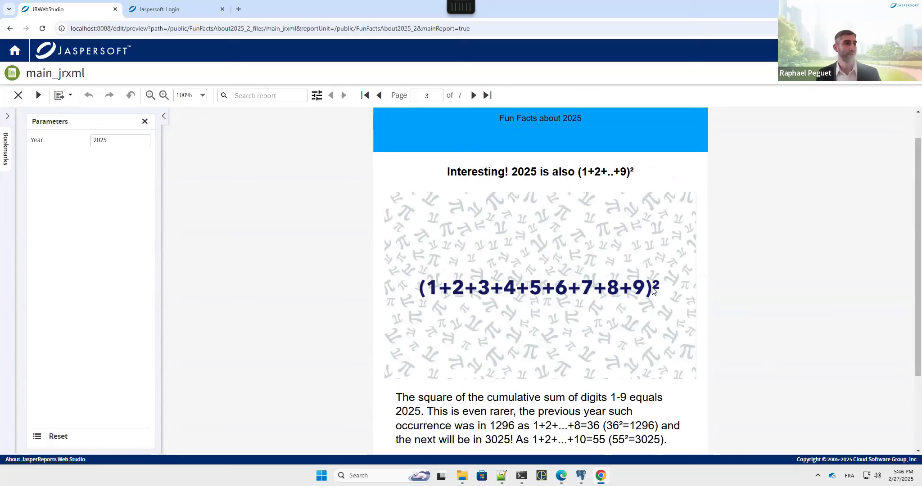
pyautogui.click(473, 95)
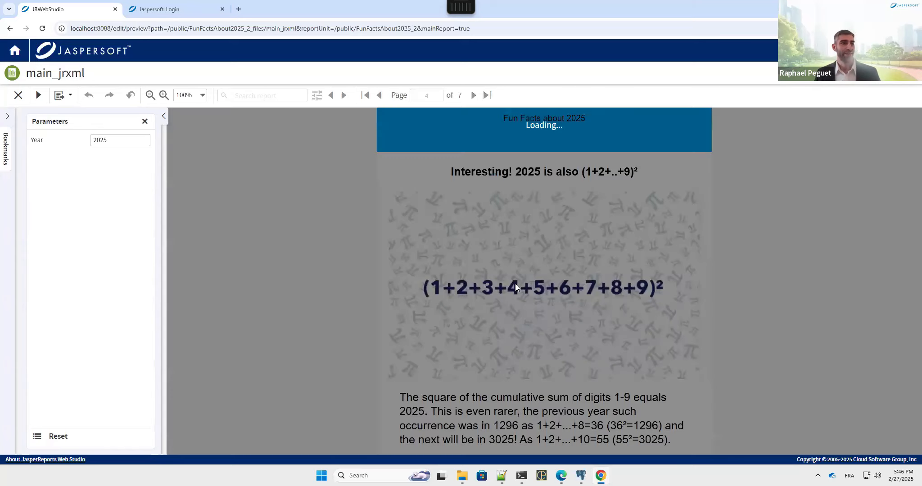
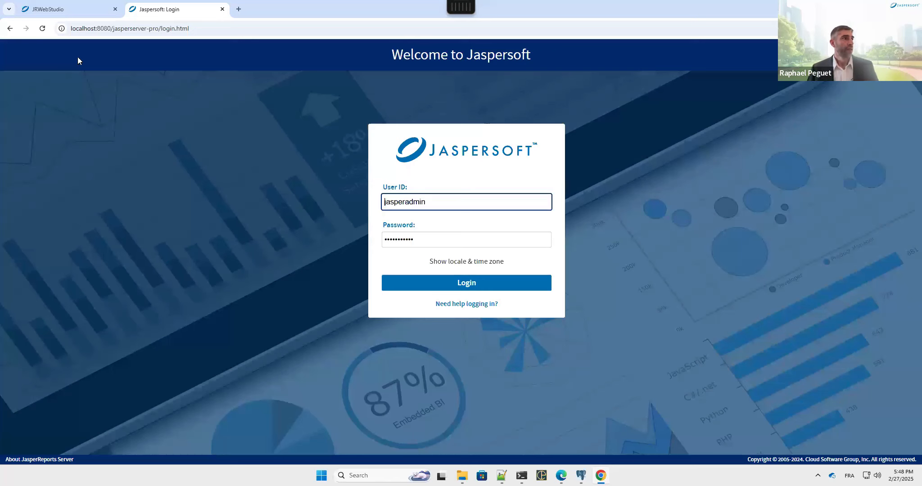
# Step: Log in and start a new Ad Hoc view using the Supermart Domain as data source
pyautogui.click(482, 282)
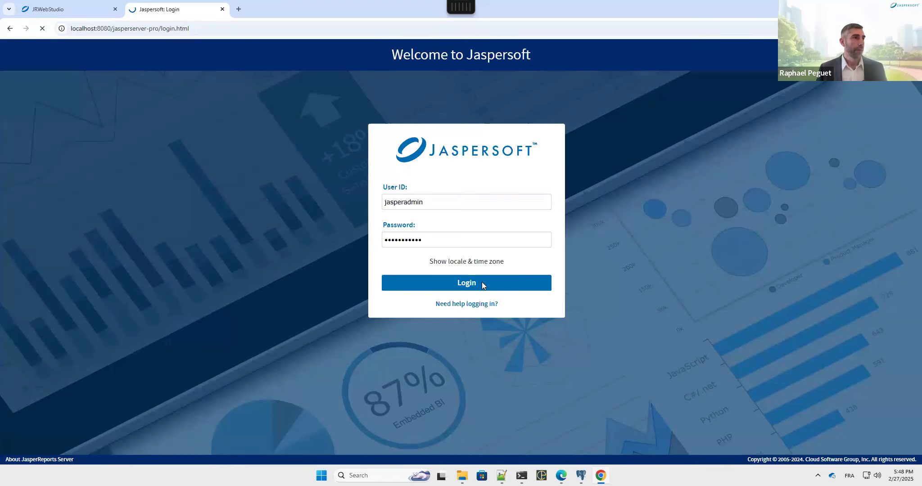
pyautogui.moveTo(257, 50)
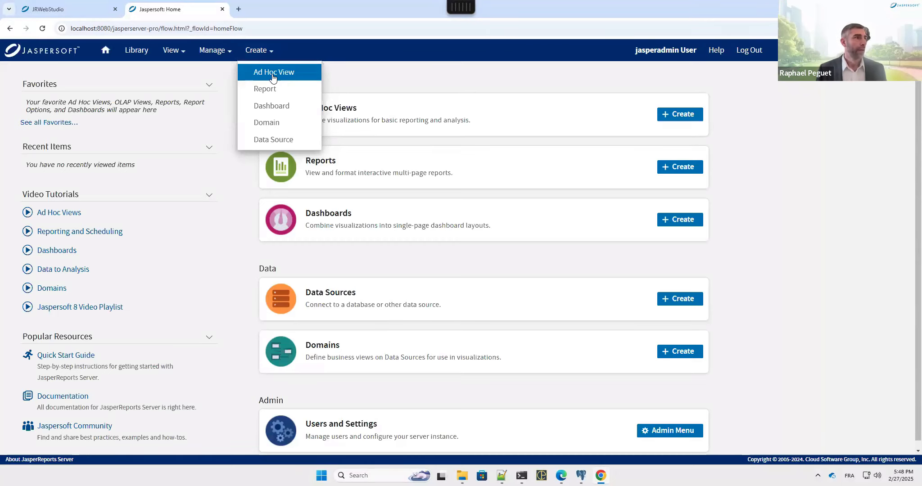
pyautogui.click(273, 72)
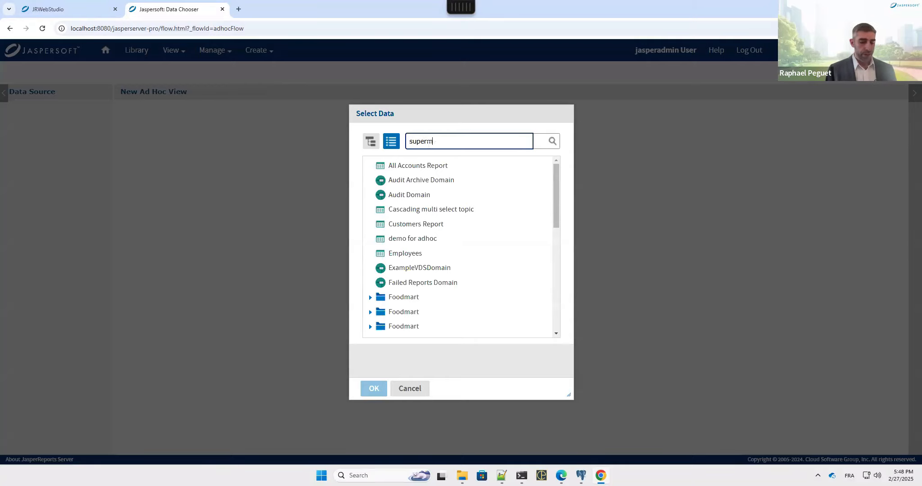
pyautogui.press('Return')
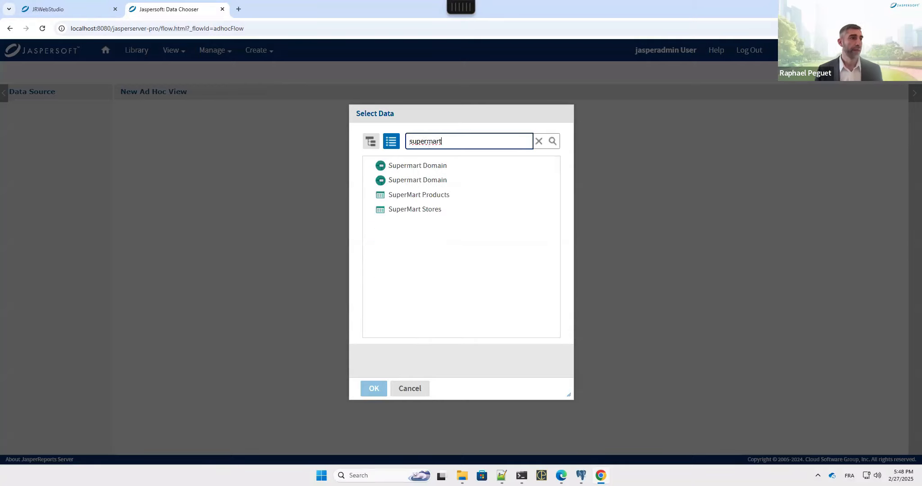
pyautogui.click(425, 184)
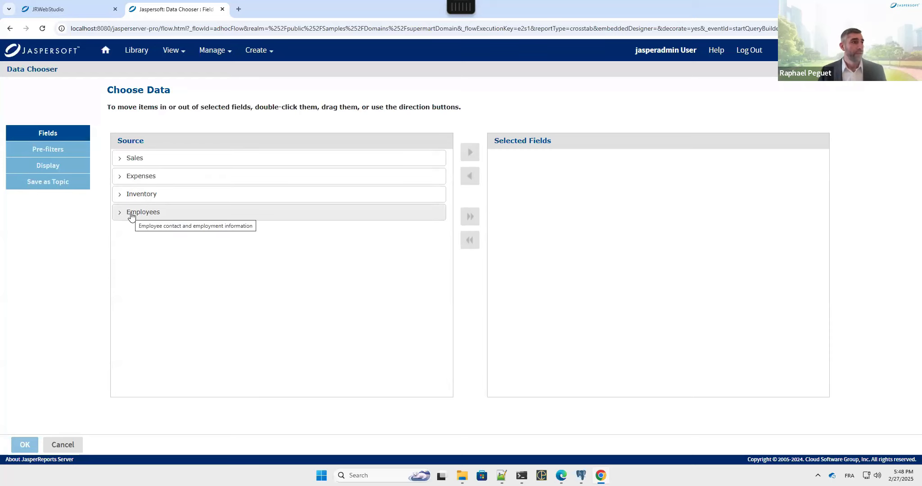
# Step: Select Expense Amount and Expense Date from the Expenses fields
pyautogui.click(121, 180)
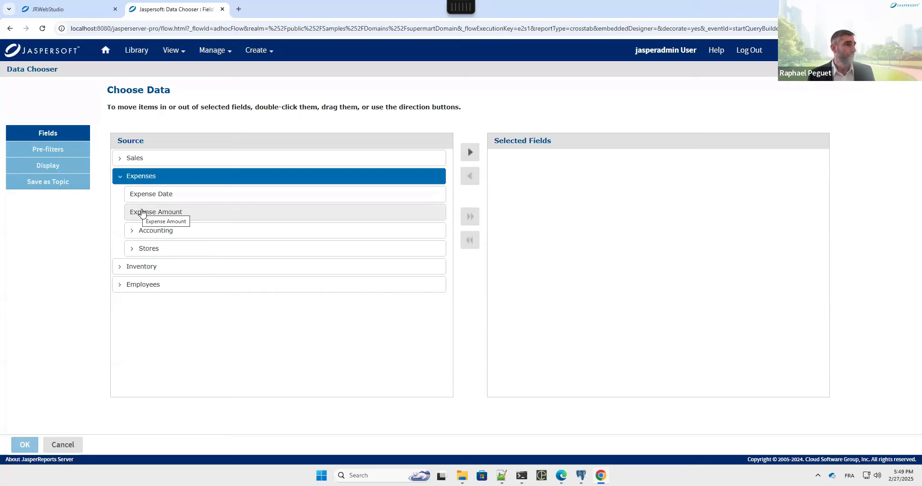
pyautogui.doubleClick(140, 212)
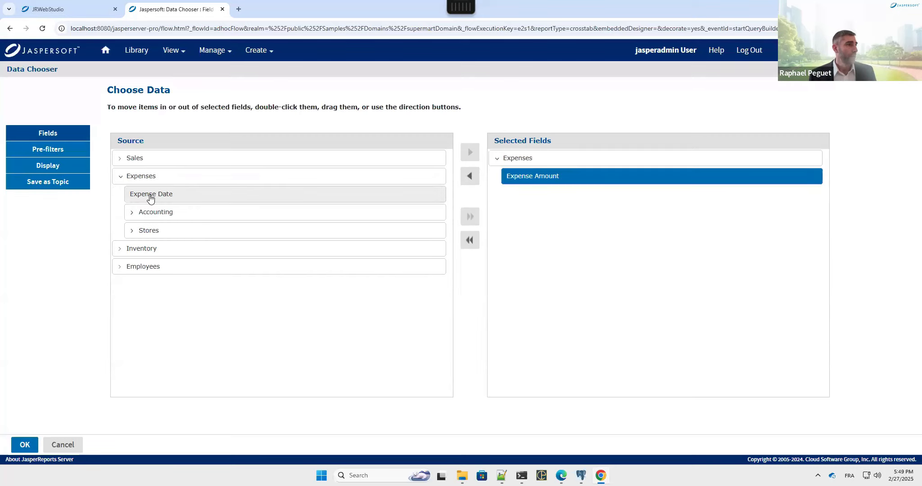
pyautogui.click(149, 198)
pyautogui.doubleClick(149, 198)
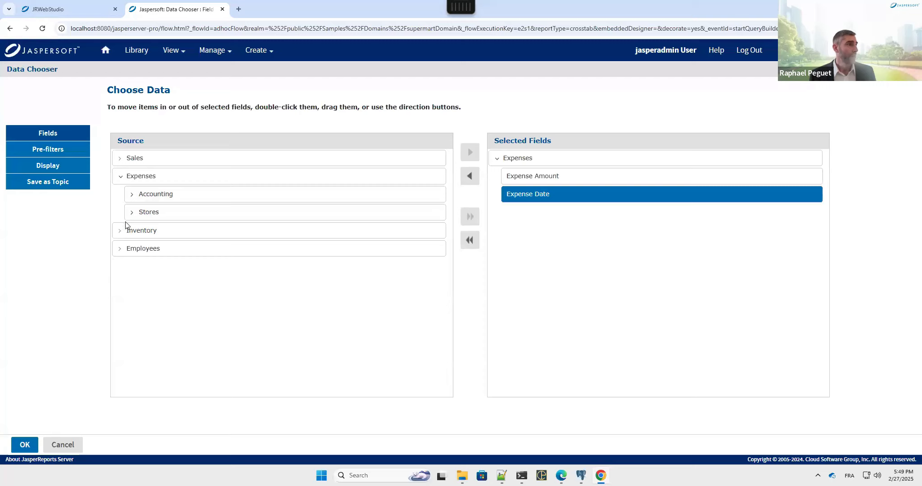
# Step: Add Country, State and City from Stores > Regions and open the Ad Hoc Editor
pyautogui.click(133, 215)
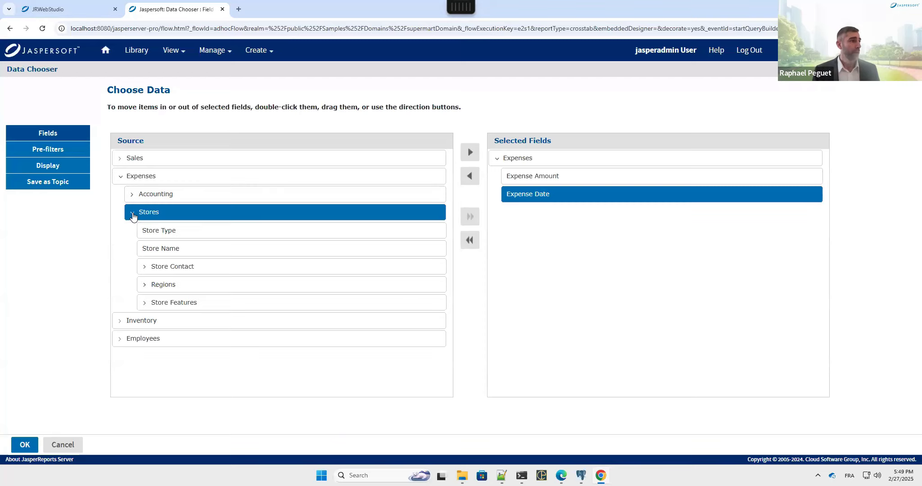
pyautogui.click(145, 288)
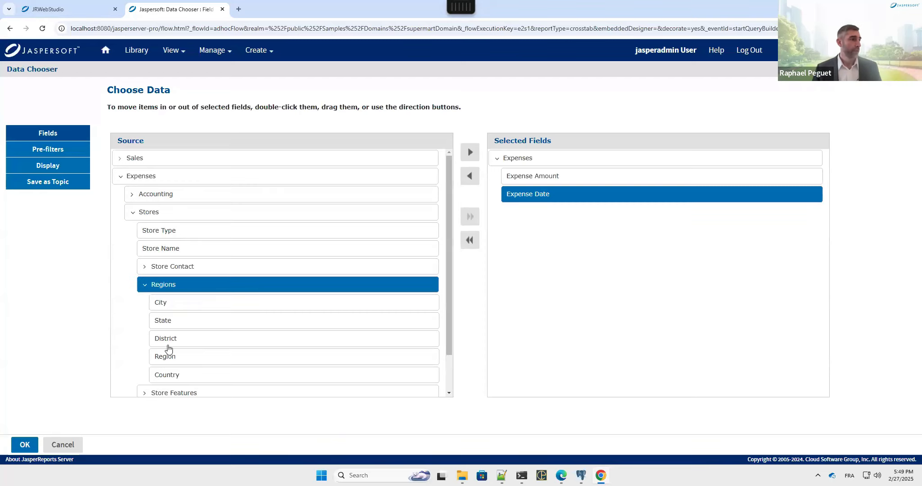
pyautogui.click(175, 375)
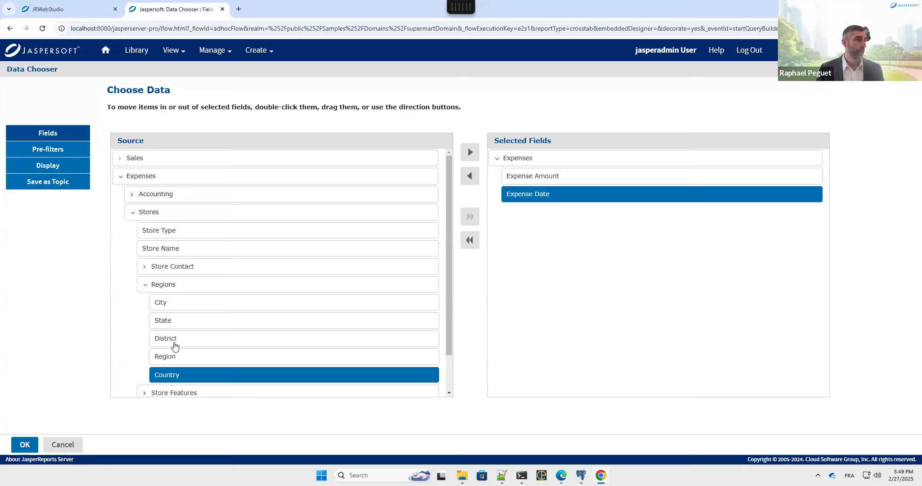
pyautogui.doubleClick(171, 320)
pyautogui.doubleClick(174, 303)
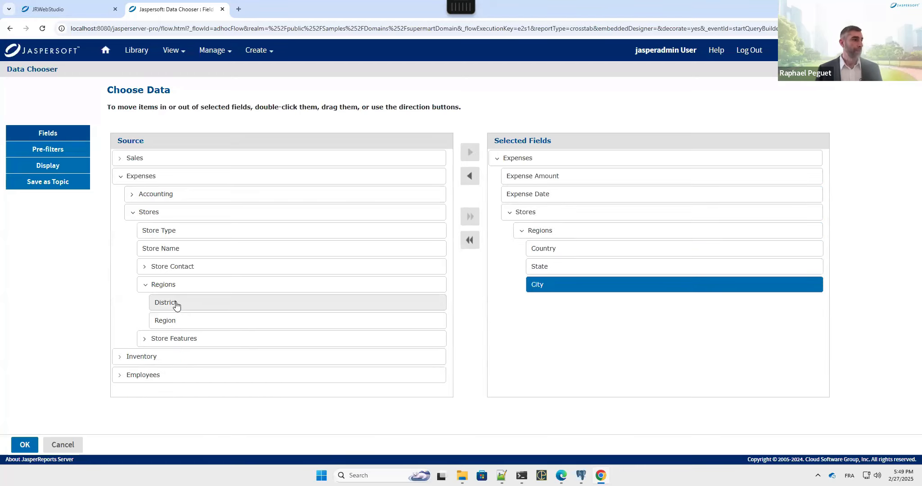
pyautogui.click(14, 443)
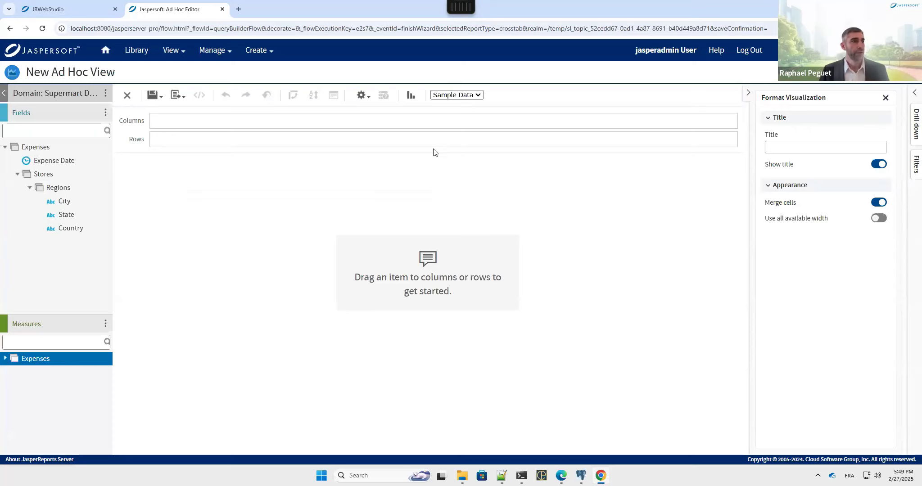
# Step: Switch the view from Sample Data to Full Data and set the visualization type to Pie
pyautogui.click(478, 96)
pyautogui.click(448, 116)
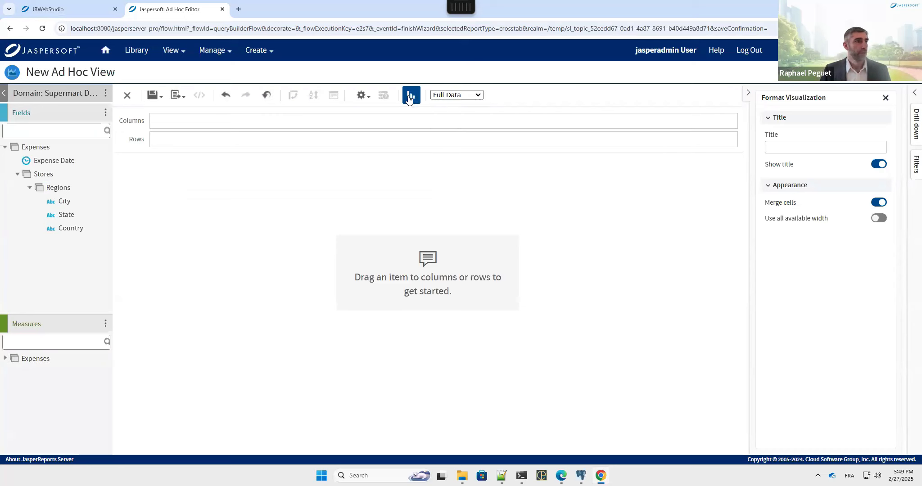
pyautogui.click(410, 96)
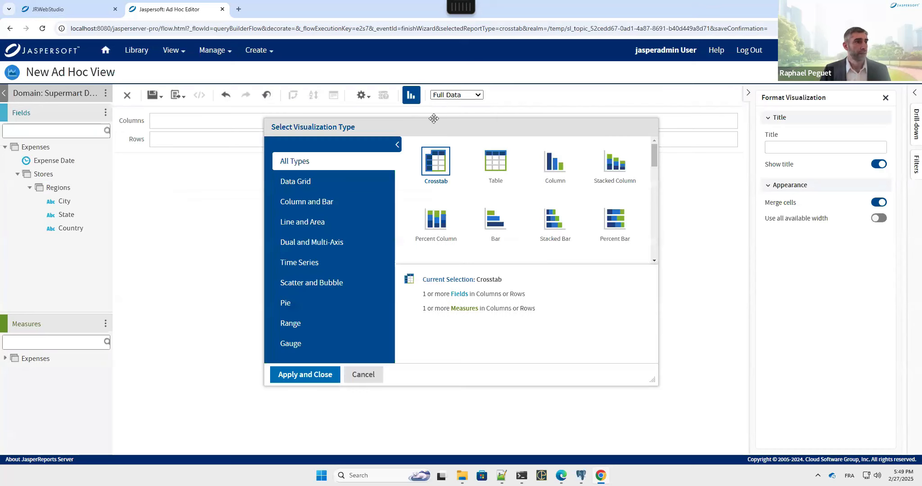
pyautogui.click(311, 306)
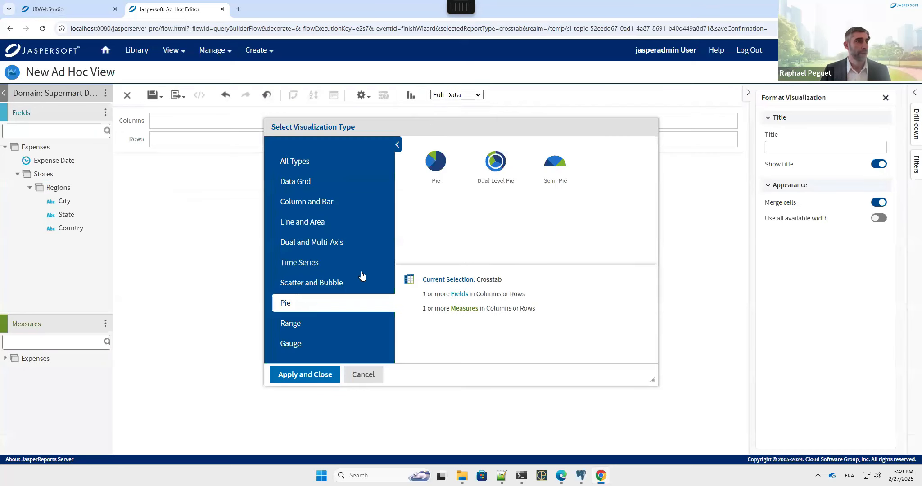
pyautogui.click(327, 167)
pyautogui.scroll(-8, 456, 209)
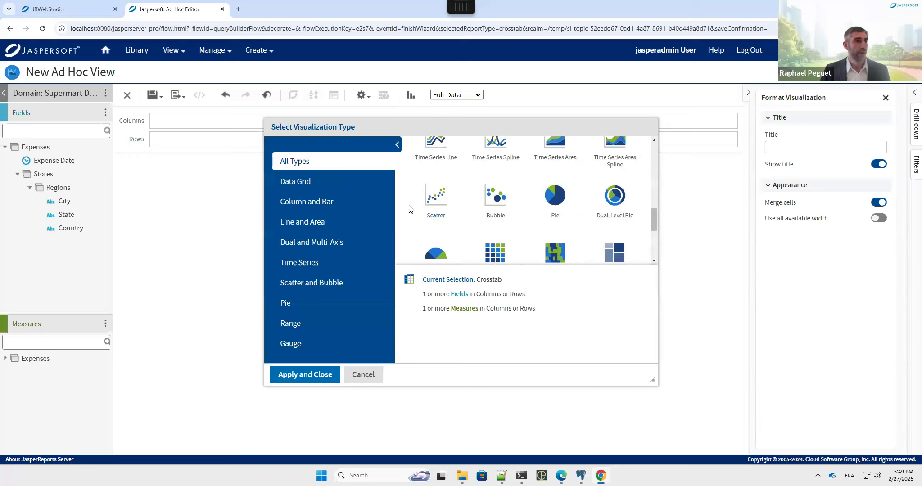
pyautogui.click(299, 301)
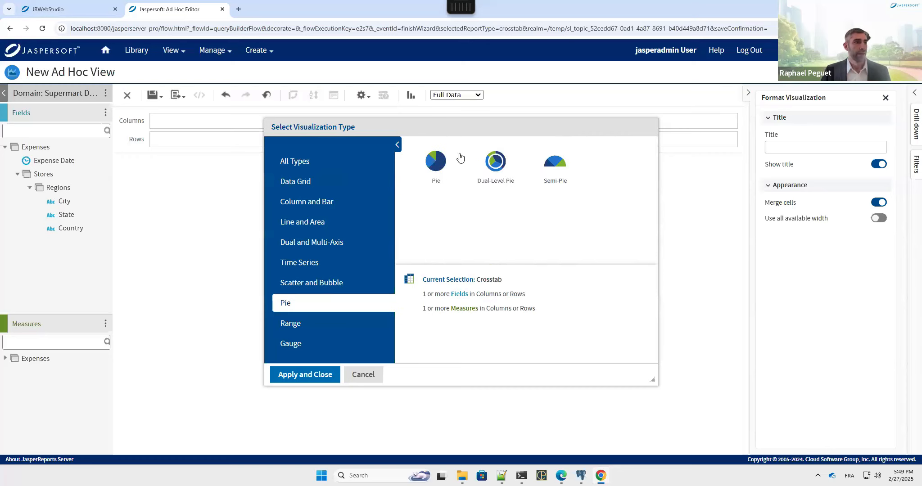
pyautogui.click(430, 161)
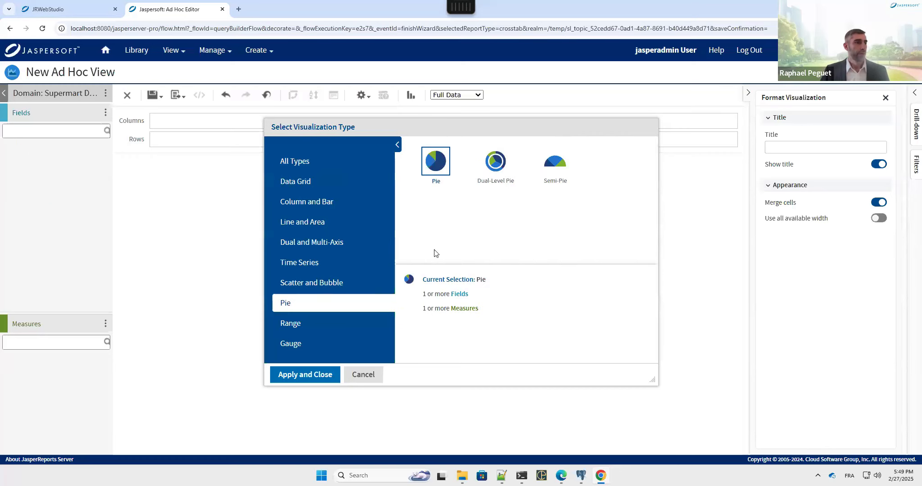
pyautogui.click(319, 374)
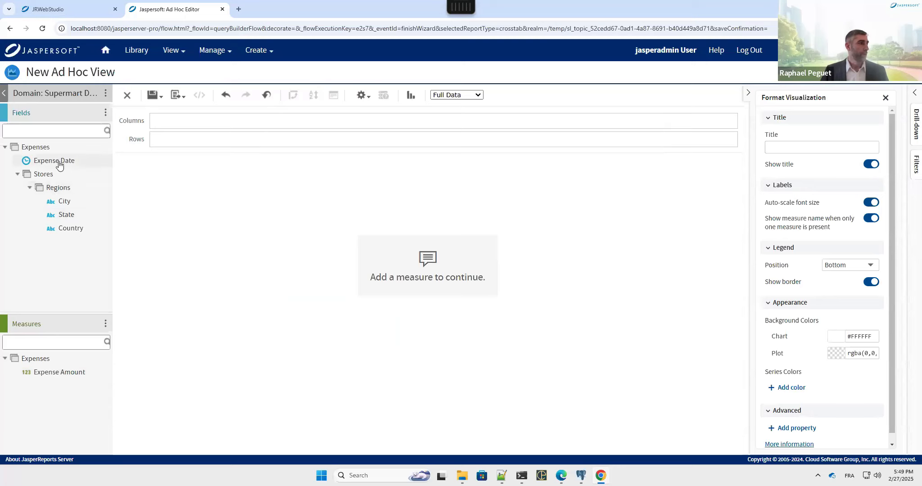
# Step: Plot Expense Amount by Country, State and City, with drill-down enabled
pyautogui.doubleClick(68, 371)
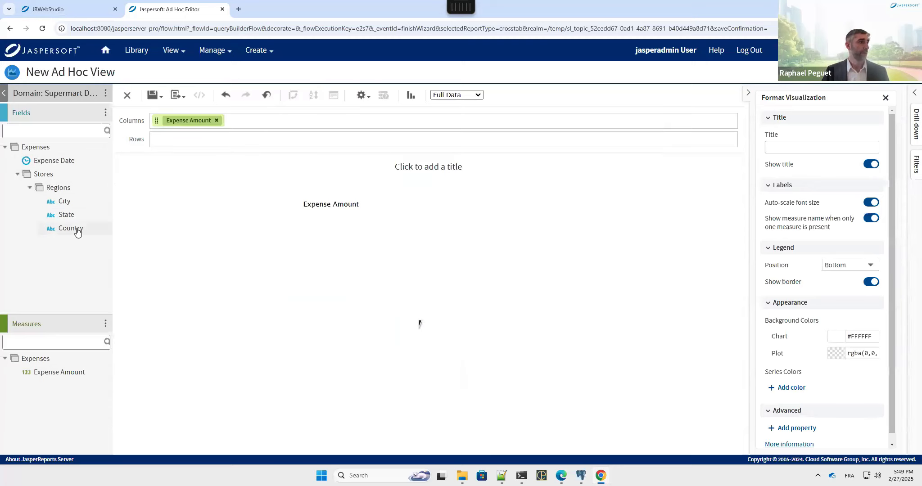
pyautogui.doubleClick(70, 228)
pyautogui.doubleClick(67, 214)
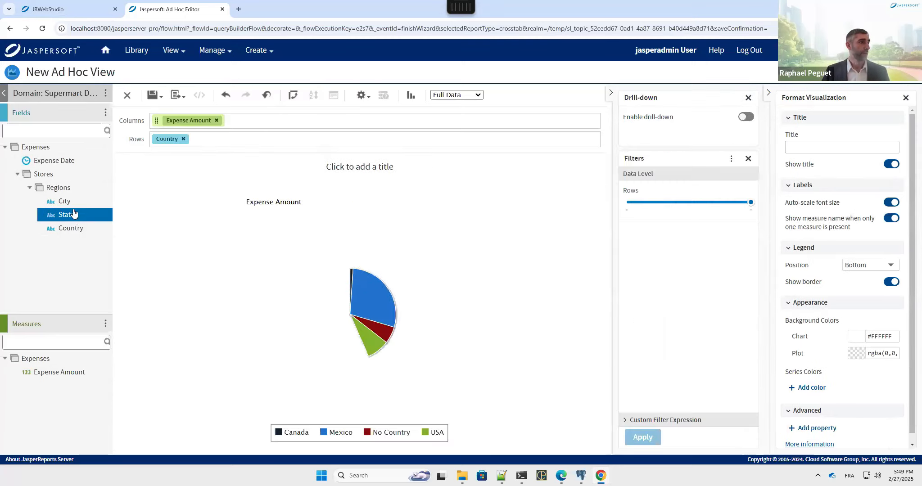
pyautogui.doubleClick(74, 203)
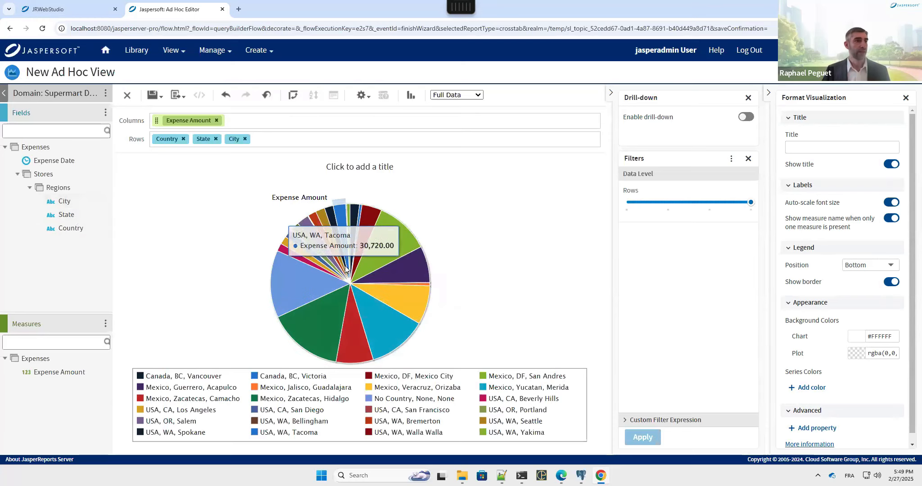
pyautogui.click(724, 123)
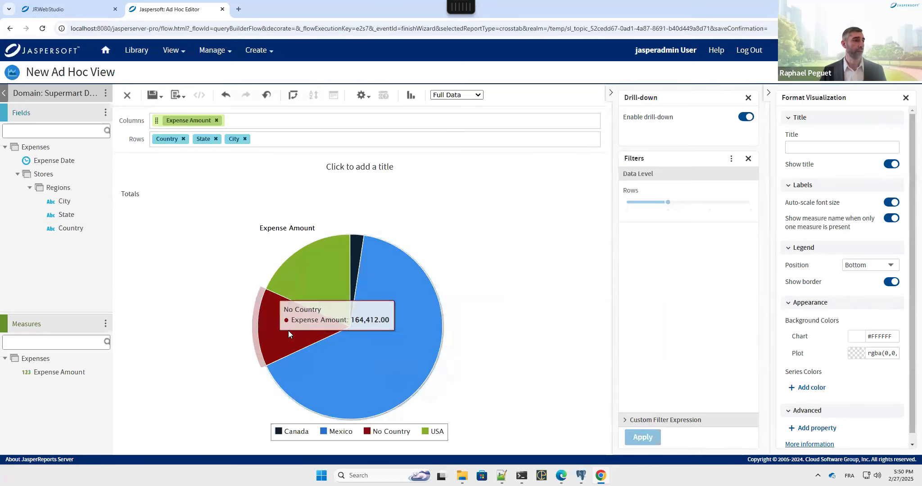
# Step: Add a Country filter 'is one of' Canada, Mexico and USA, excluding No Country
pyautogui.rightClick(76, 229)
pyautogui.click(98, 239)
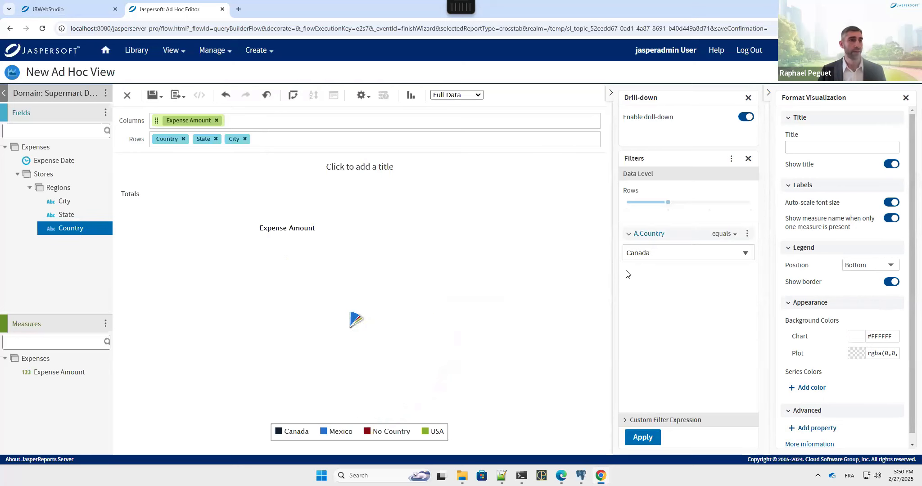
pyautogui.click(732, 252)
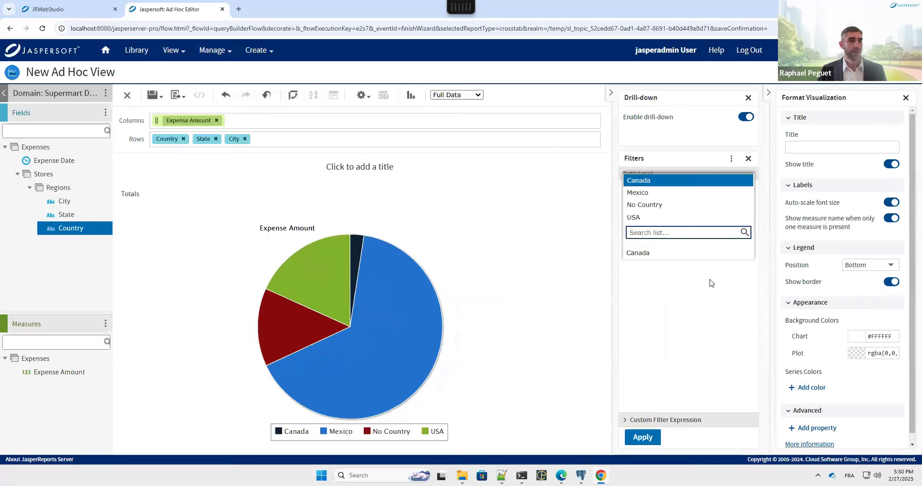
pyautogui.click(720, 232)
pyautogui.click(745, 242)
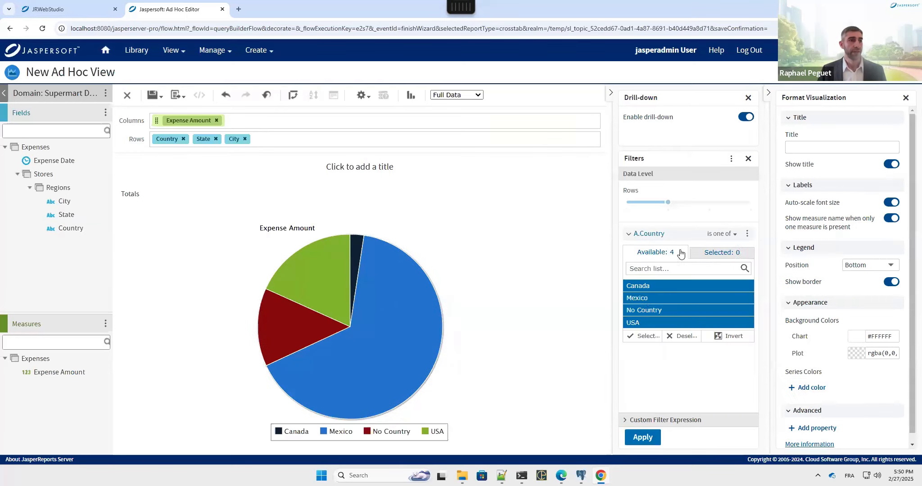
pyautogui.click(644, 311)
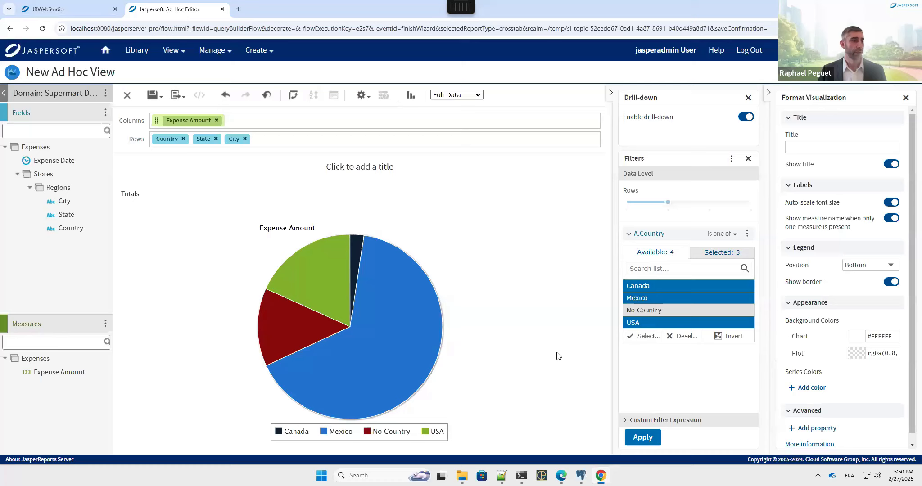
pyautogui.click(643, 442)
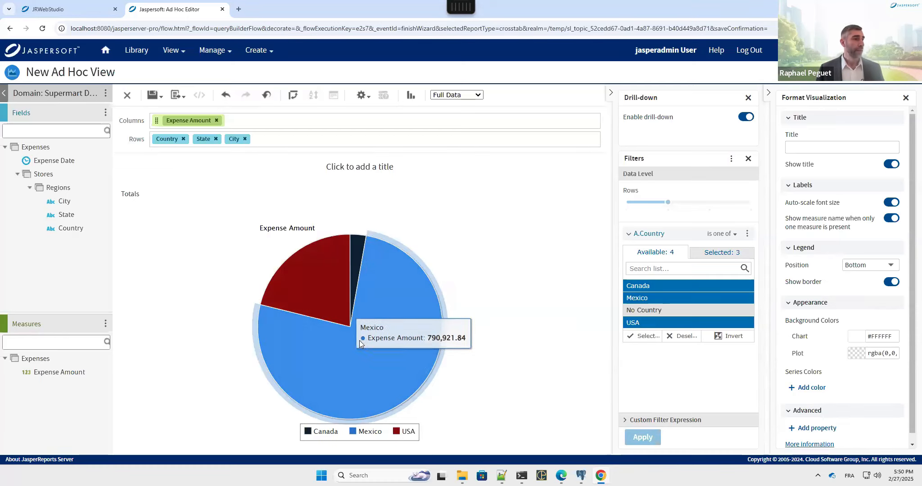
# Step: Drill from USA into OR and CA cities, back to country totals, then into Mexico's states
pyautogui.click(323, 288)
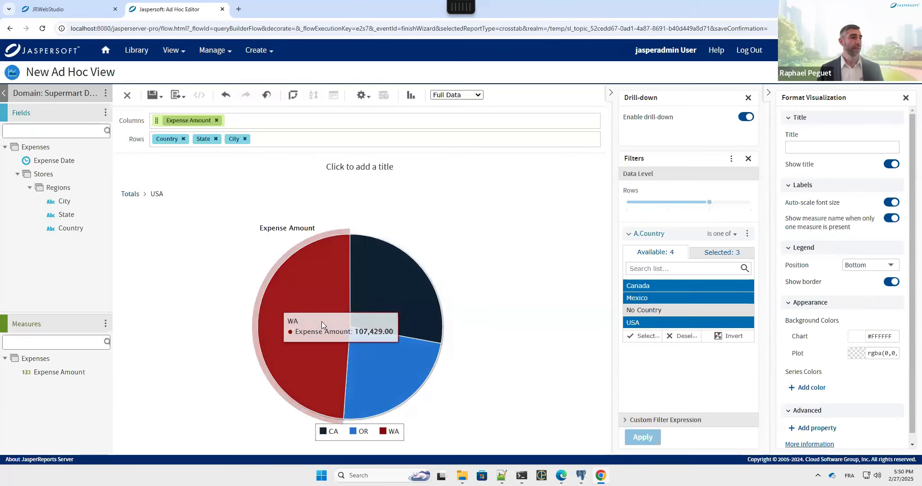
pyautogui.click(373, 352)
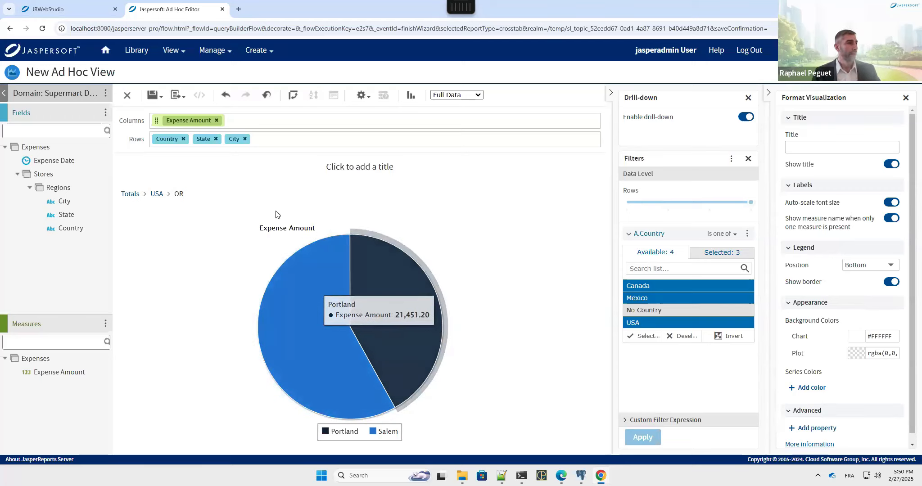
pyautogui.click(156, 193)
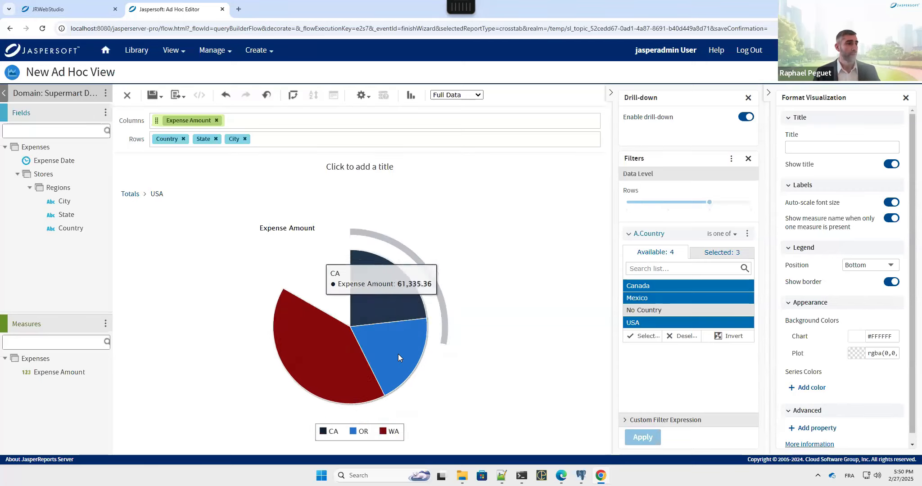
pyautogui.click(389, 360)
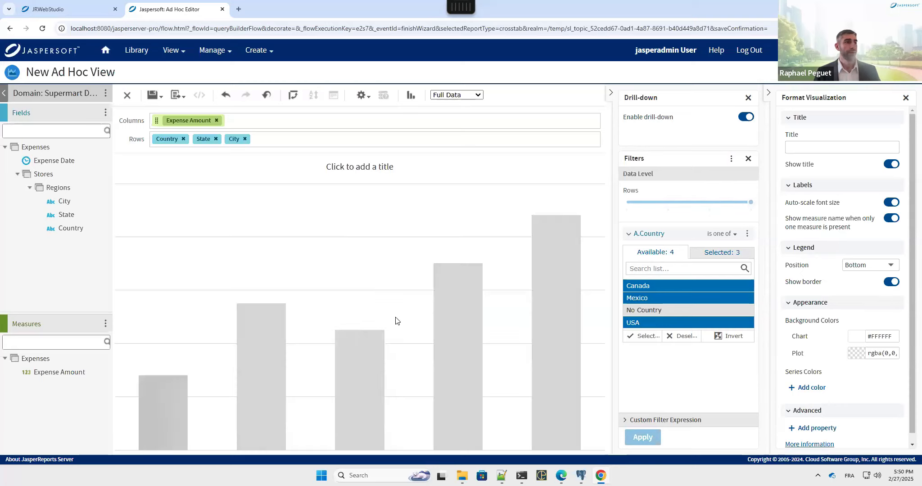
pyautogui.click(127, 198)
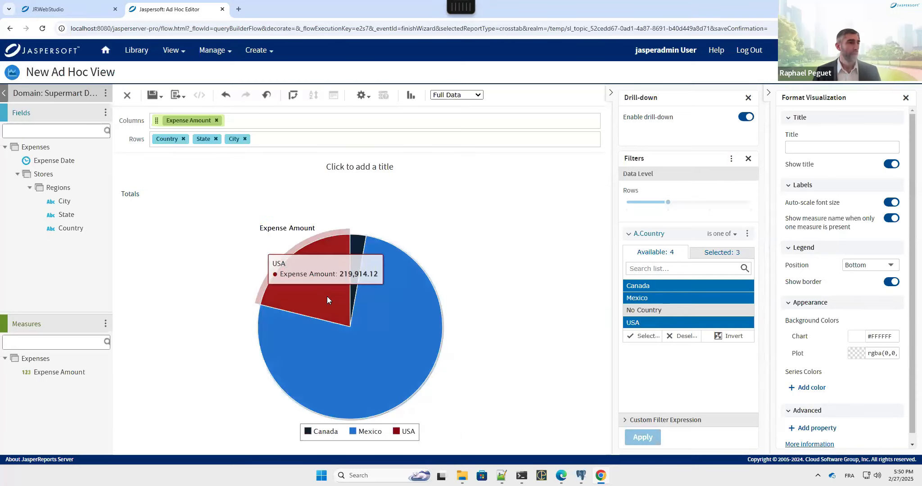
pyautogui.click(339, 350)
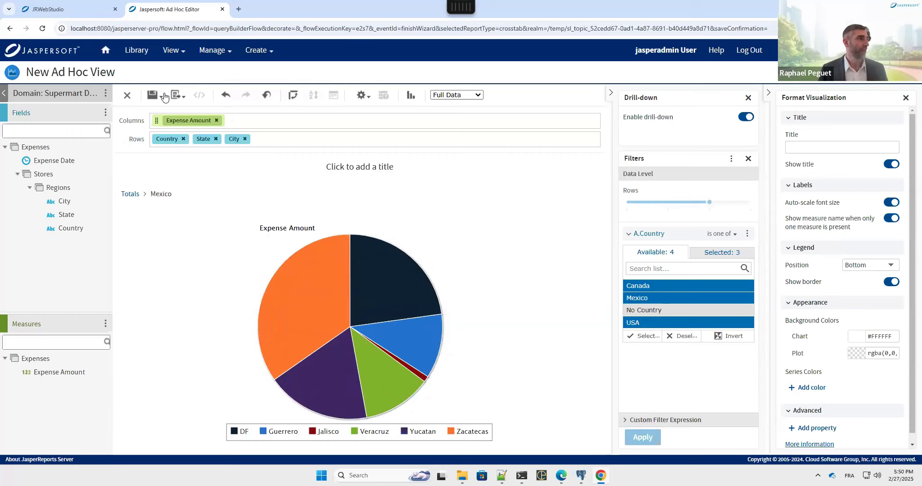
# Step: Save the view as 'Expenses by Country' in the Public folder
pyautogui.moveTo(151, 101)
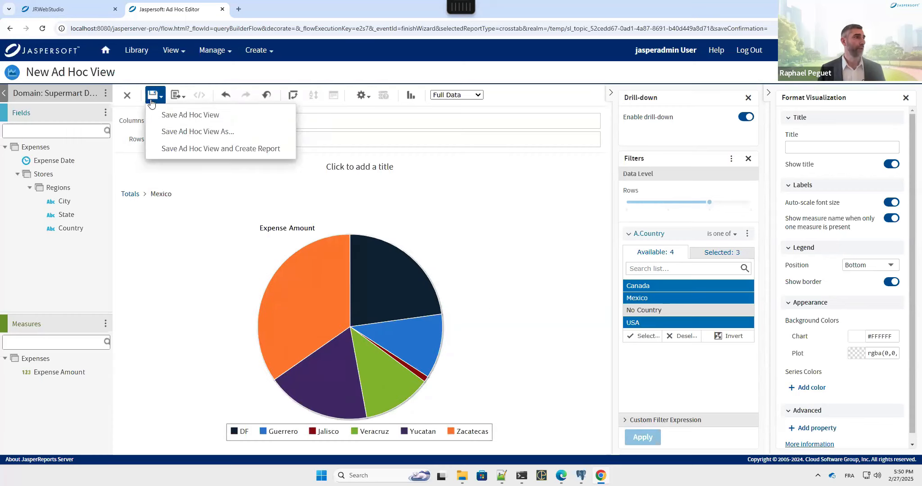
pyautogui.click(158, 138)
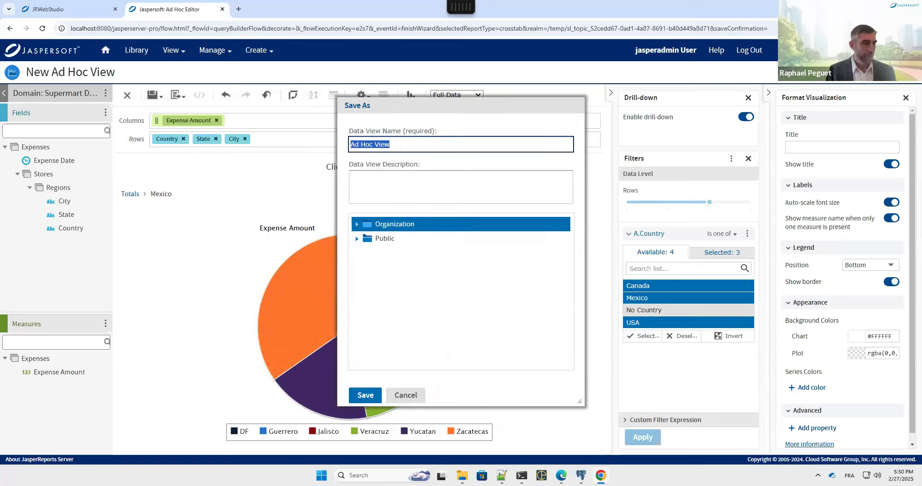
pyautogui.write('Expenses by Country')
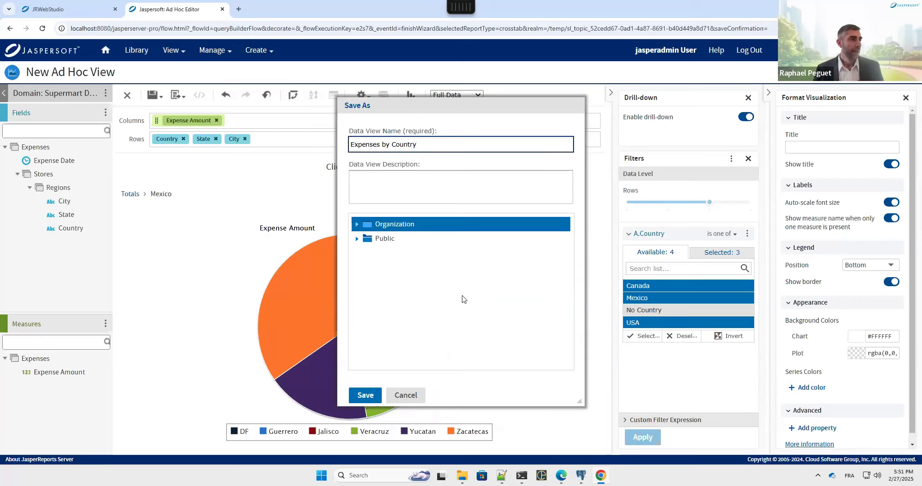
pyautogui.click(392, 239)
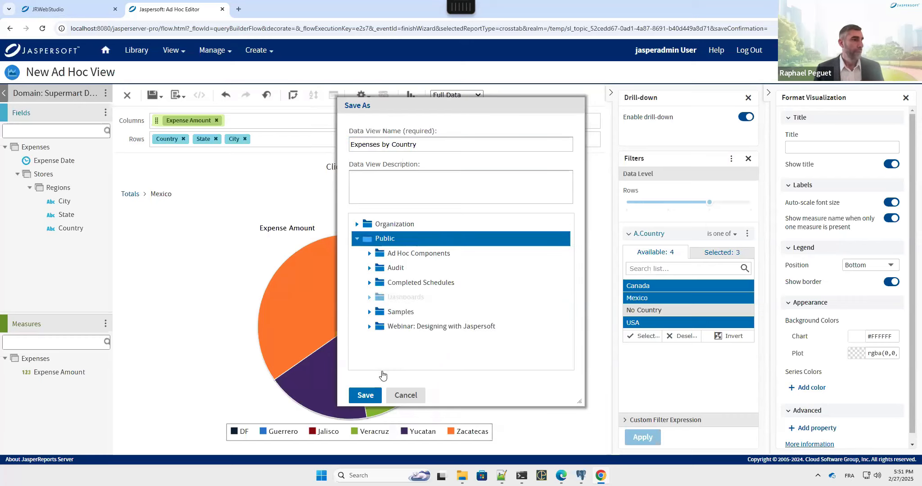
pyautogui.click(365, 395)
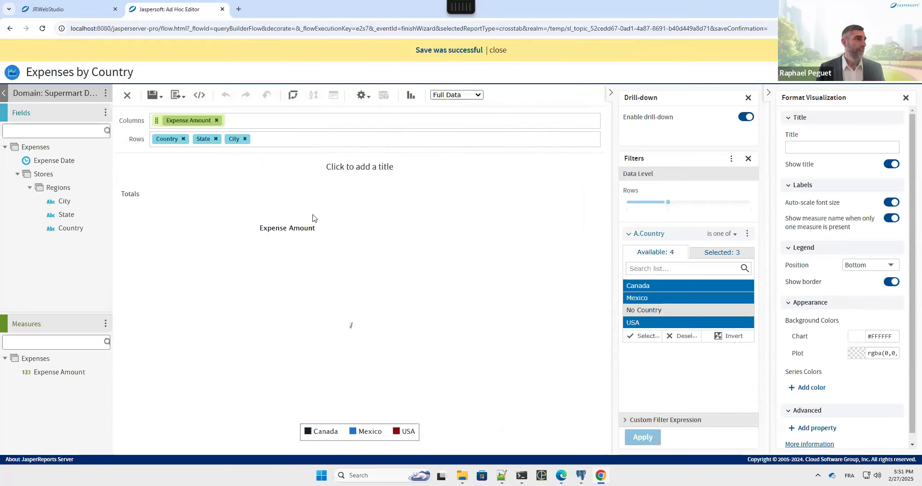
# Step: Remove Country, State and City from the rows and switch to a Time Series Spline chart
pyautogui.click(183, 139)
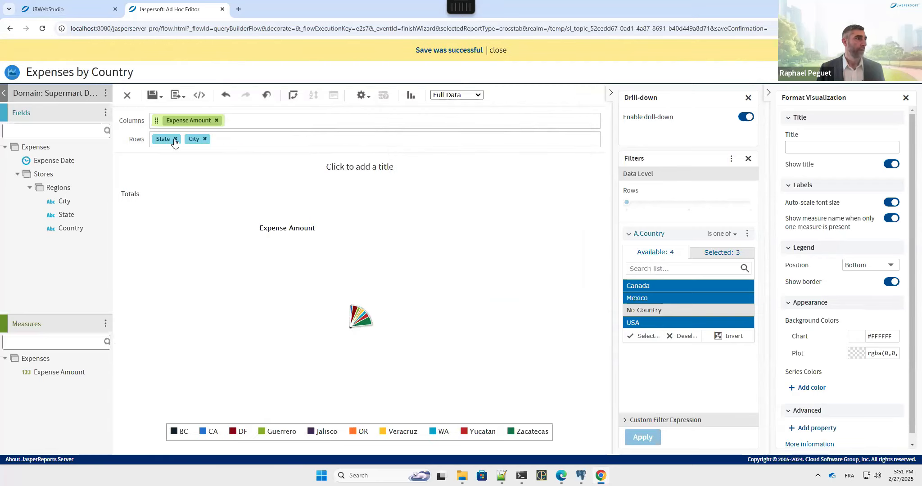
pyautogui.click(172, 139)
pyautogui.click(173, 139)
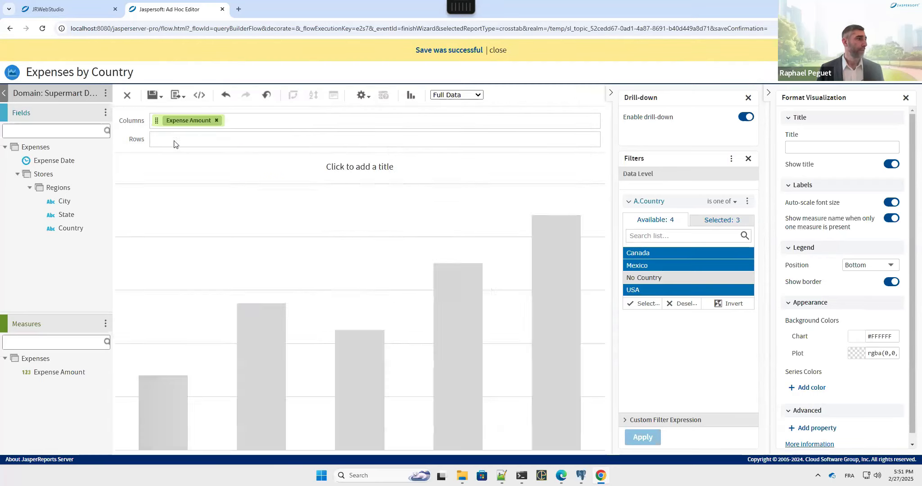
pyautogui.click(71, 163)
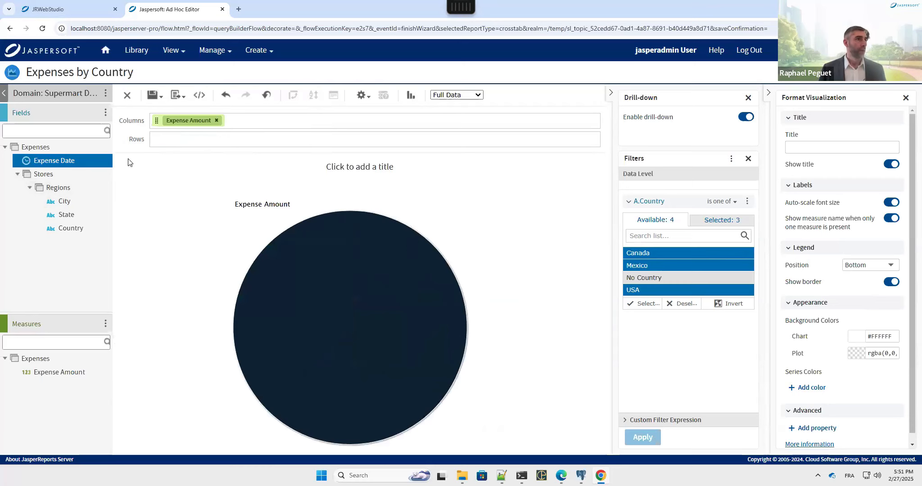
pyautogui.click(411, 95)
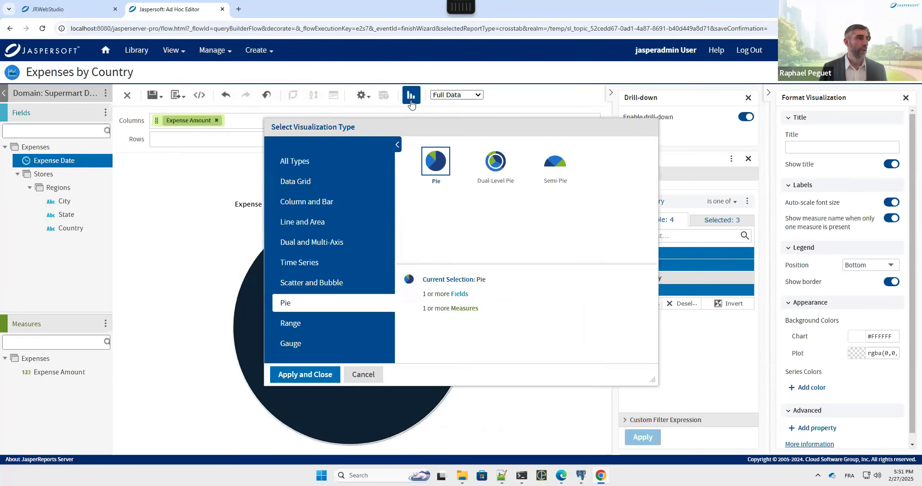
pyautogui.click(309, 267)
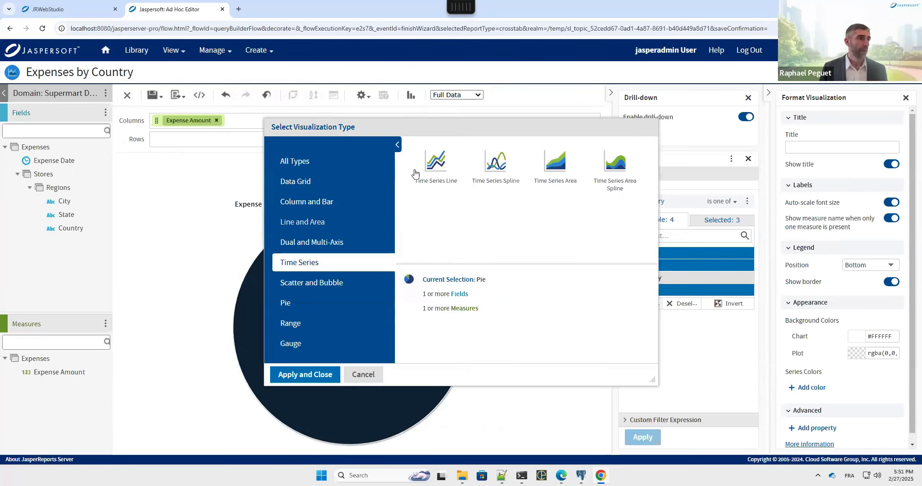
pyautogui.click(496, 165)
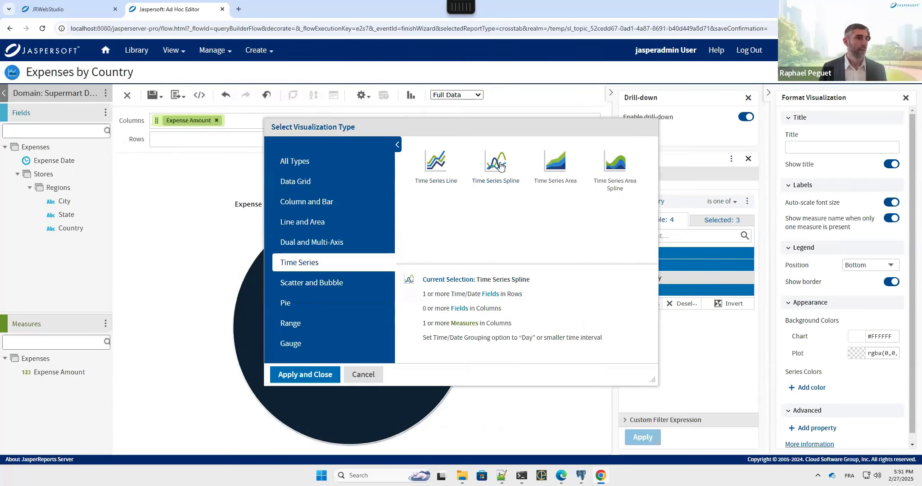
pyautogui.click(306, 375)
# Step: Plot Expense Amount over Expense Date and filter the countries to USA only
pyautogui.doubleClick(52, 162)
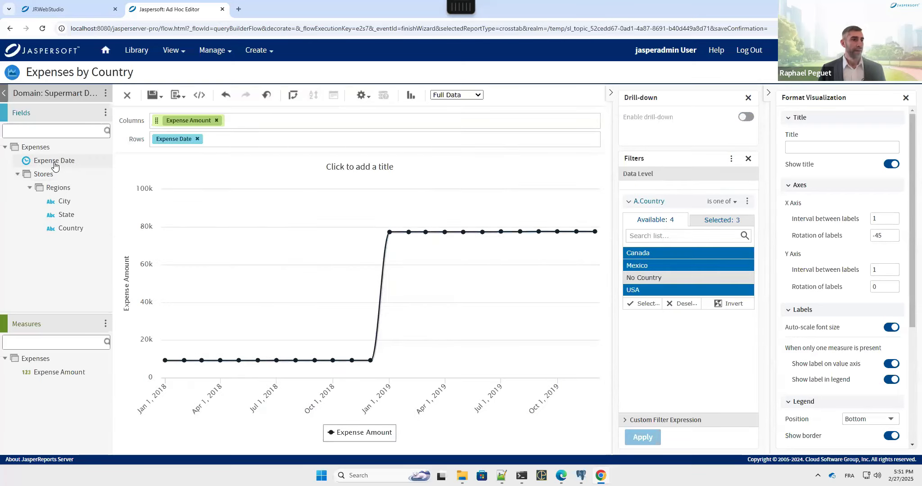
pyautogui.click(656, 263)
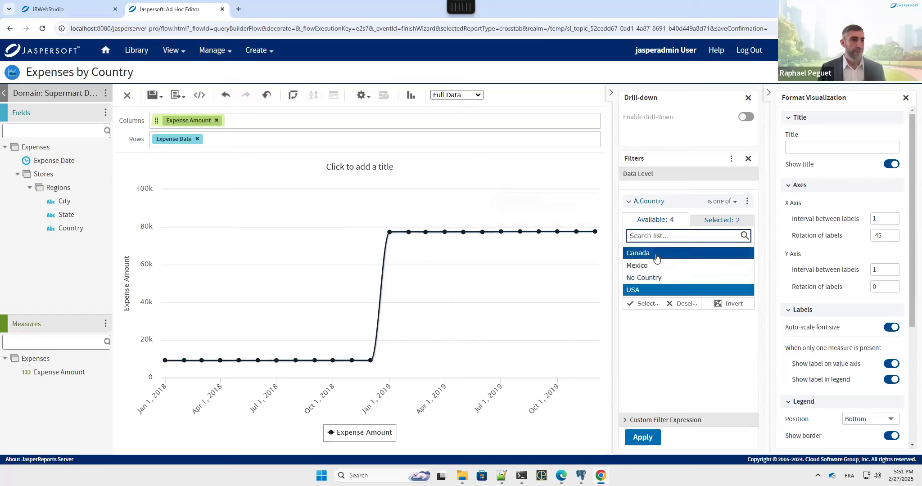
pyautogui.click(657, 257)
pyautogui.click(650, 438)
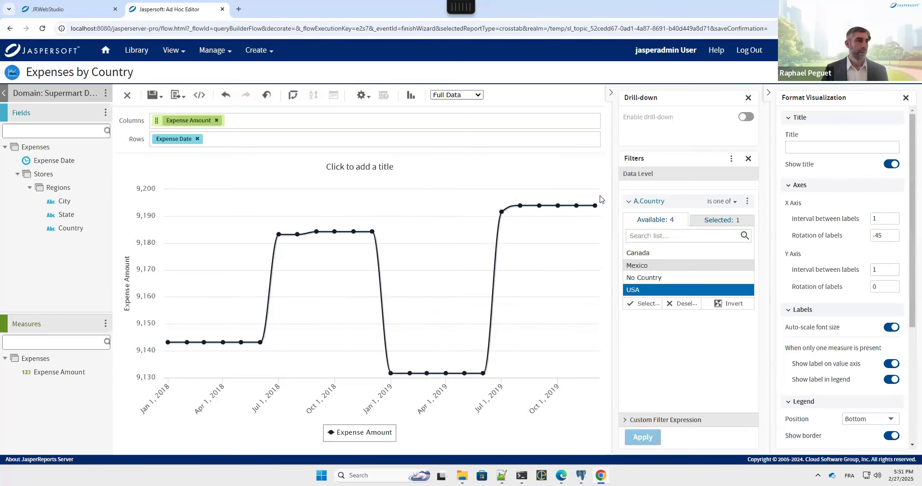
# Step: Save a copy of the view renamed 'Expenses time serie'
pyautogui.click(159, 97)
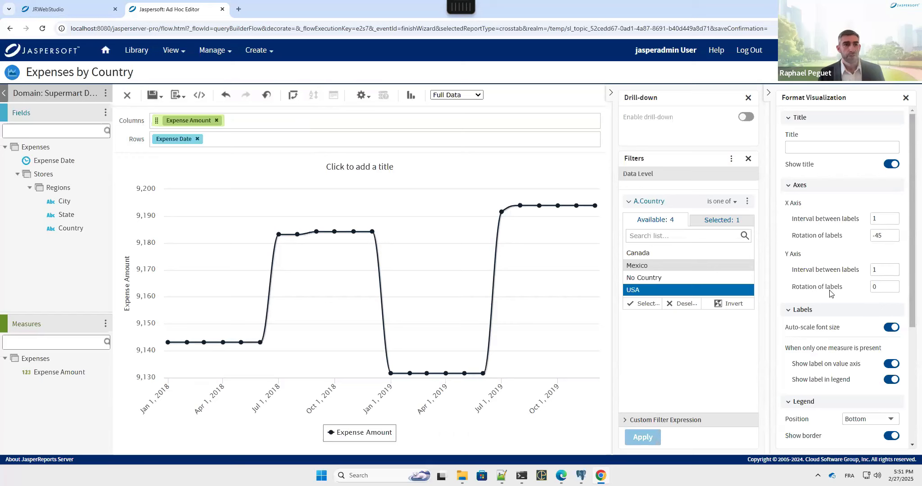
pyautogui.scroll(-4, 830, 293)
pyautogui.scroll(-4, 830, 293)
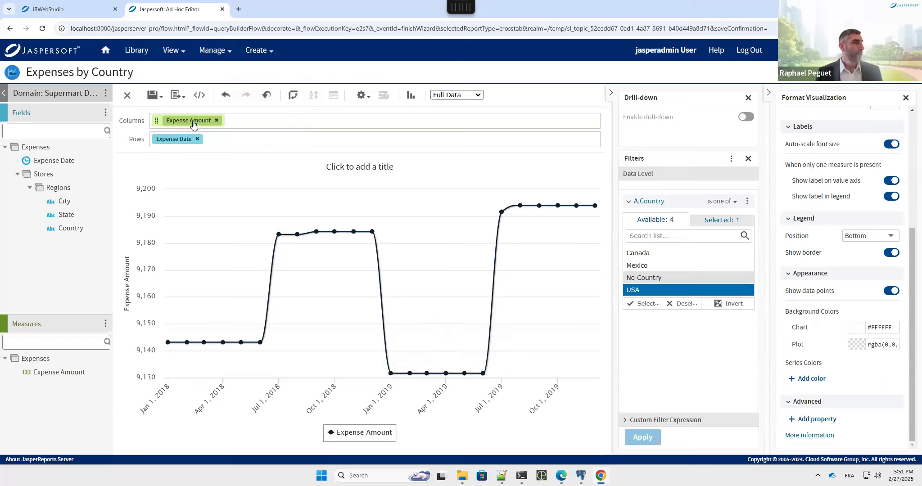
pyautogui.click(160, 100)
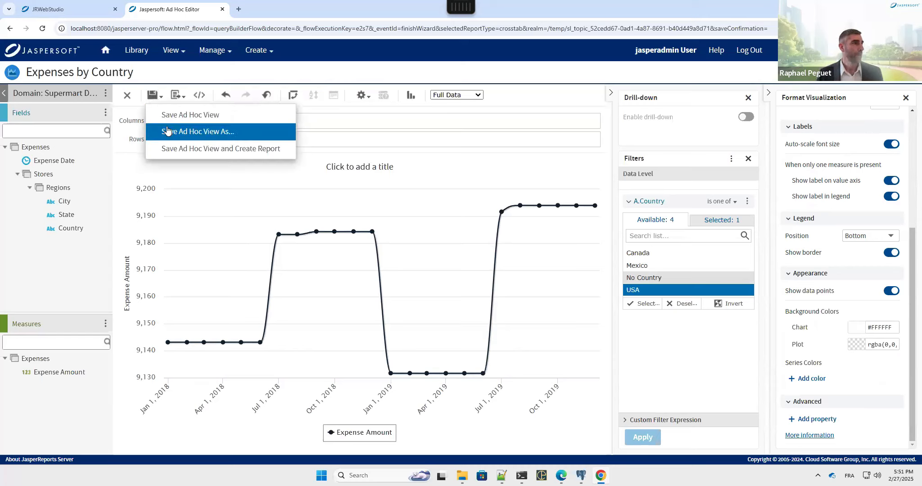
pyautogui.click(223, 133)
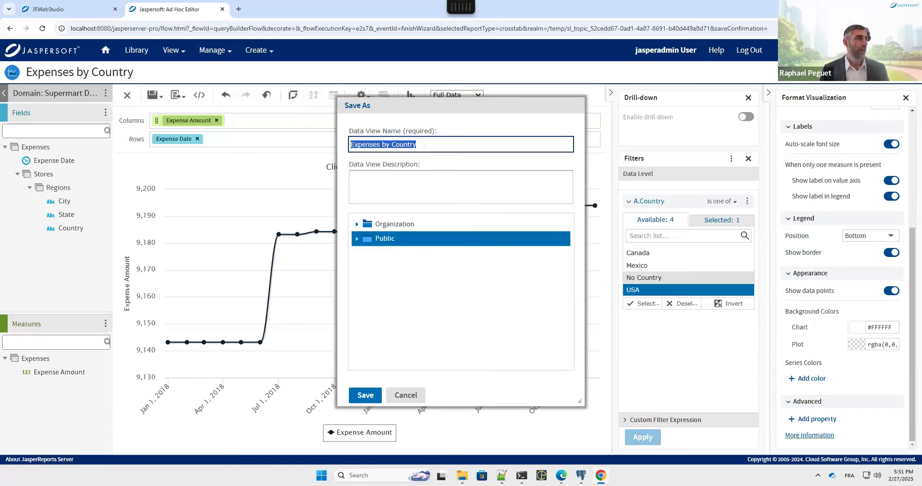
pyautogui.click(429, 174)
pyautogui.moveTo(416, 144); pyautogui.dragTo(382, 144)
pyautogui.write('time seri')
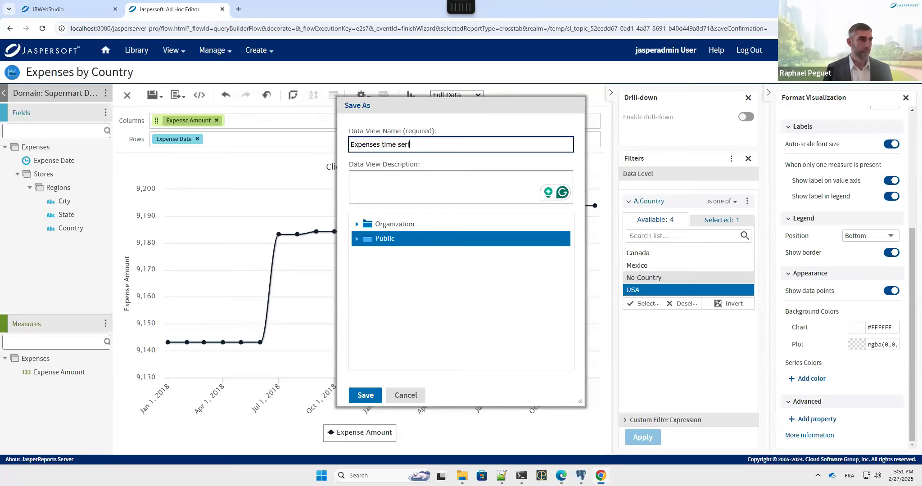
pyautogui.write('se')
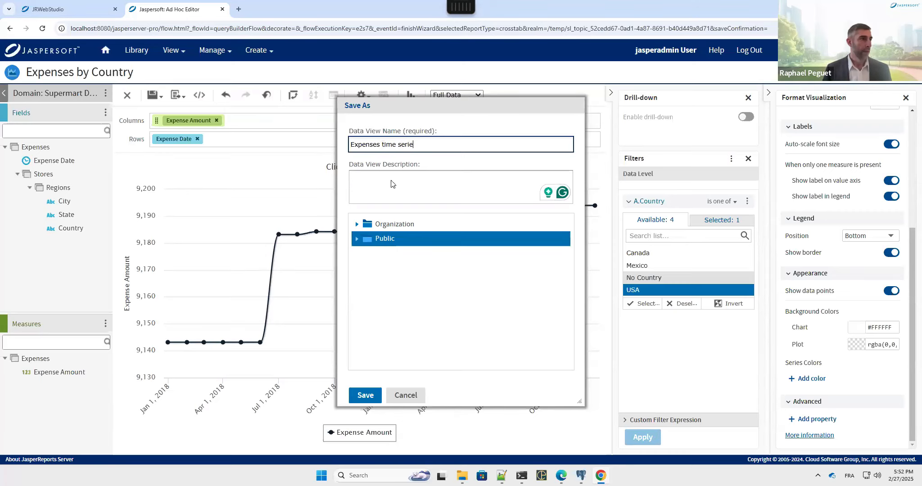
pyautogui.click(376, 399)
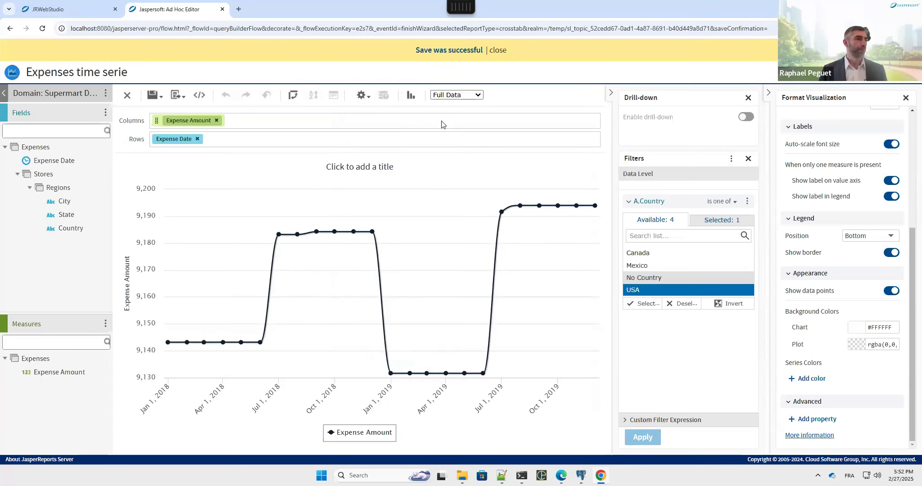
# Step: Return to the presentation and advance two slides to the Overview slide
pyautogui.hotkey('ctrl', 'Left')
pyautogui.press('Right')
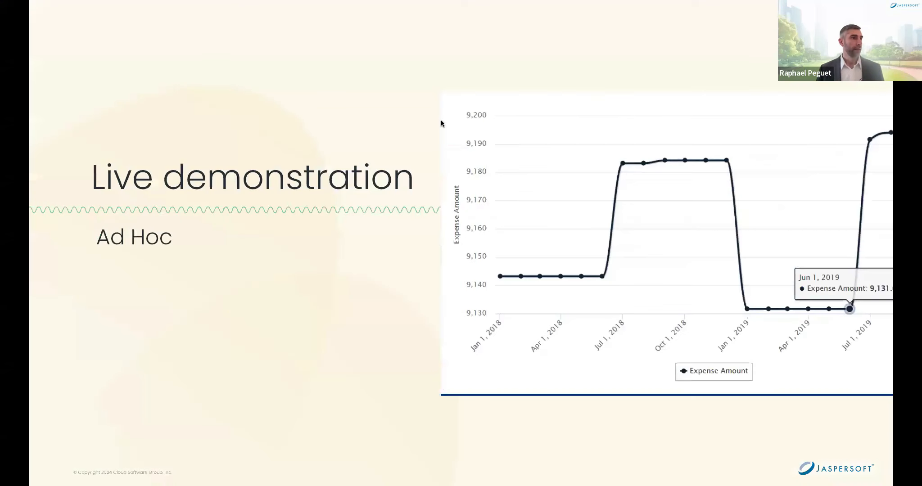
pyautogui.press('Right')
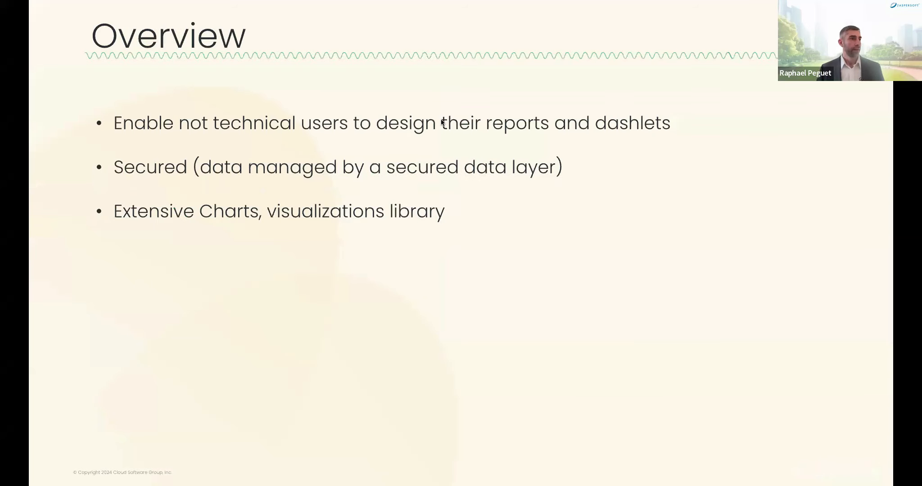